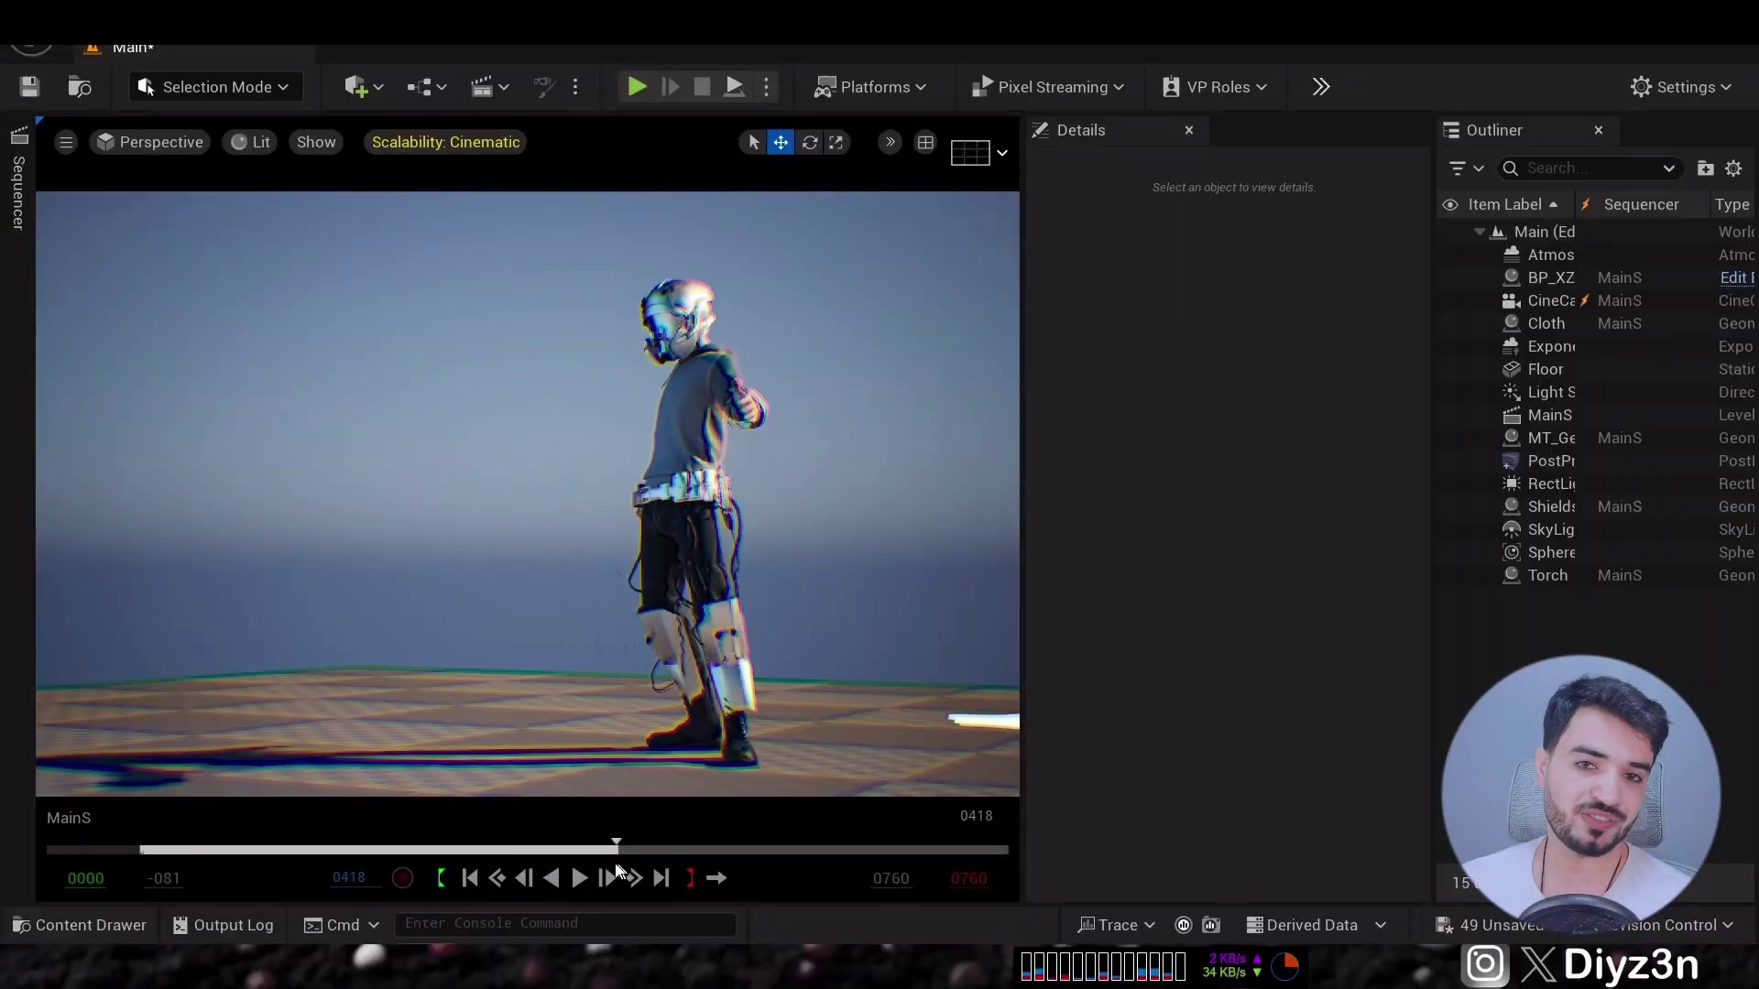
Scrub the sequence and toggle BP_XZ's visibility to preview the character's motion.
left_click_drag(584, 869, 565, 868)
left_click(644, 413)
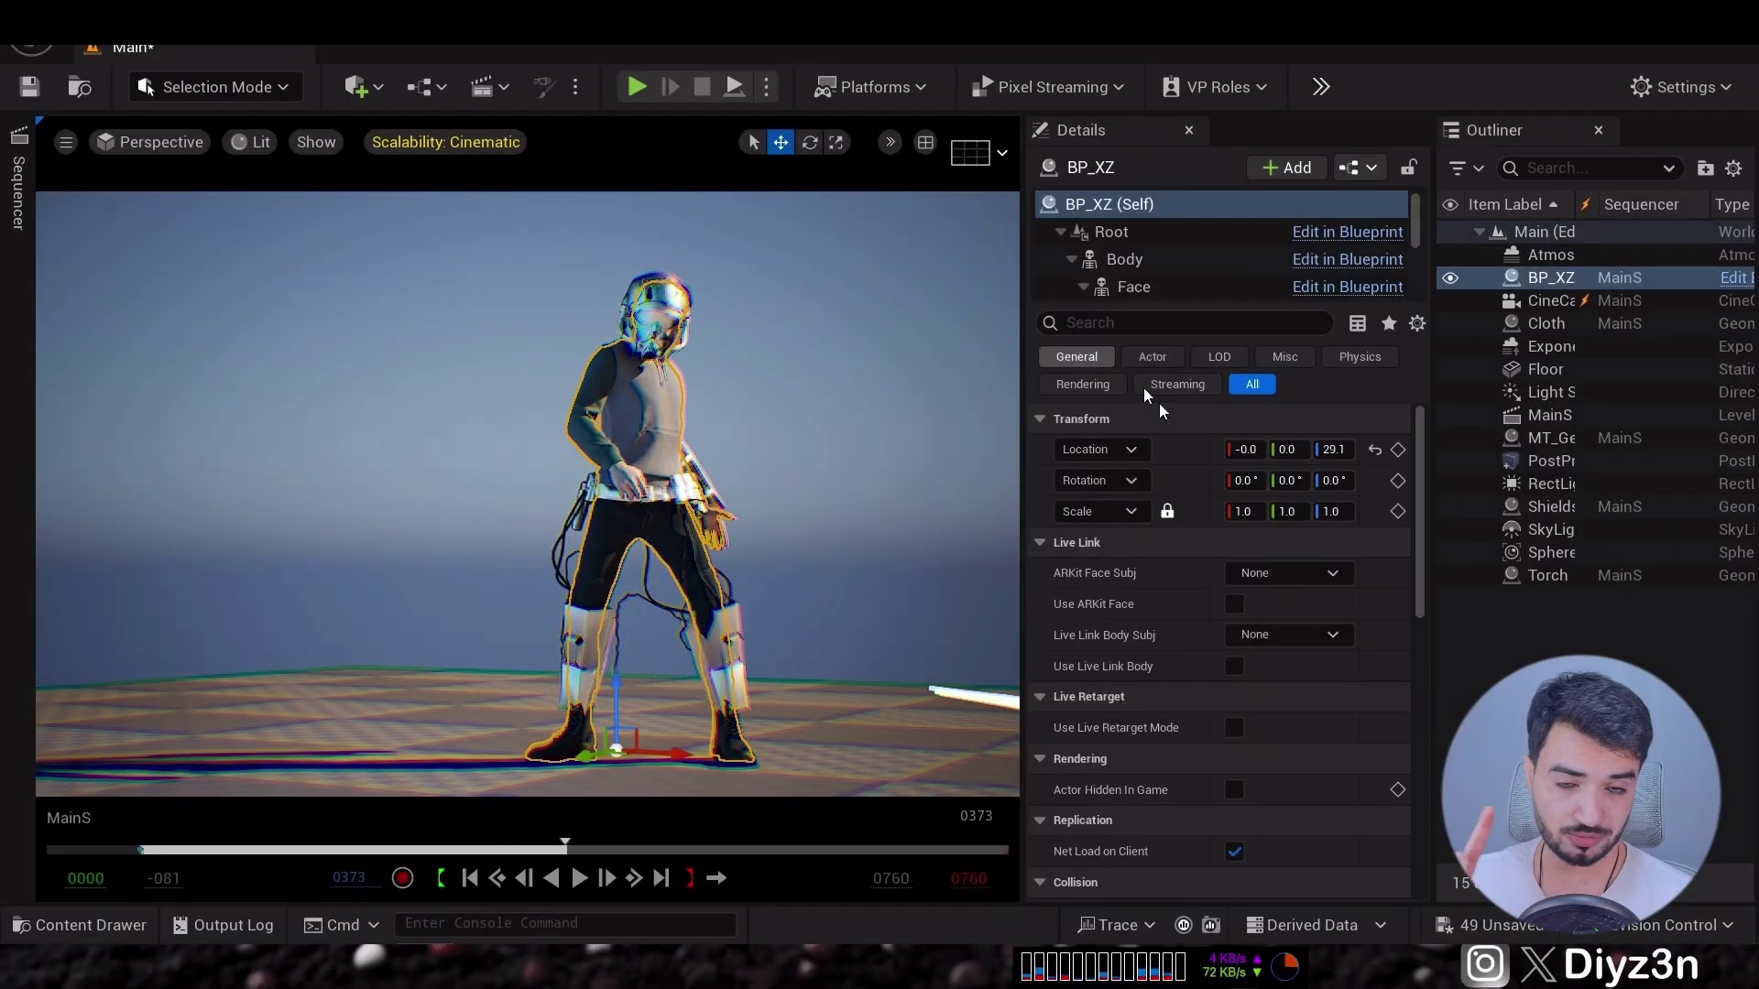
left_click(1450, 278)
left_click_drag(516, 853, 548, 871)
left_click(1449, 278)
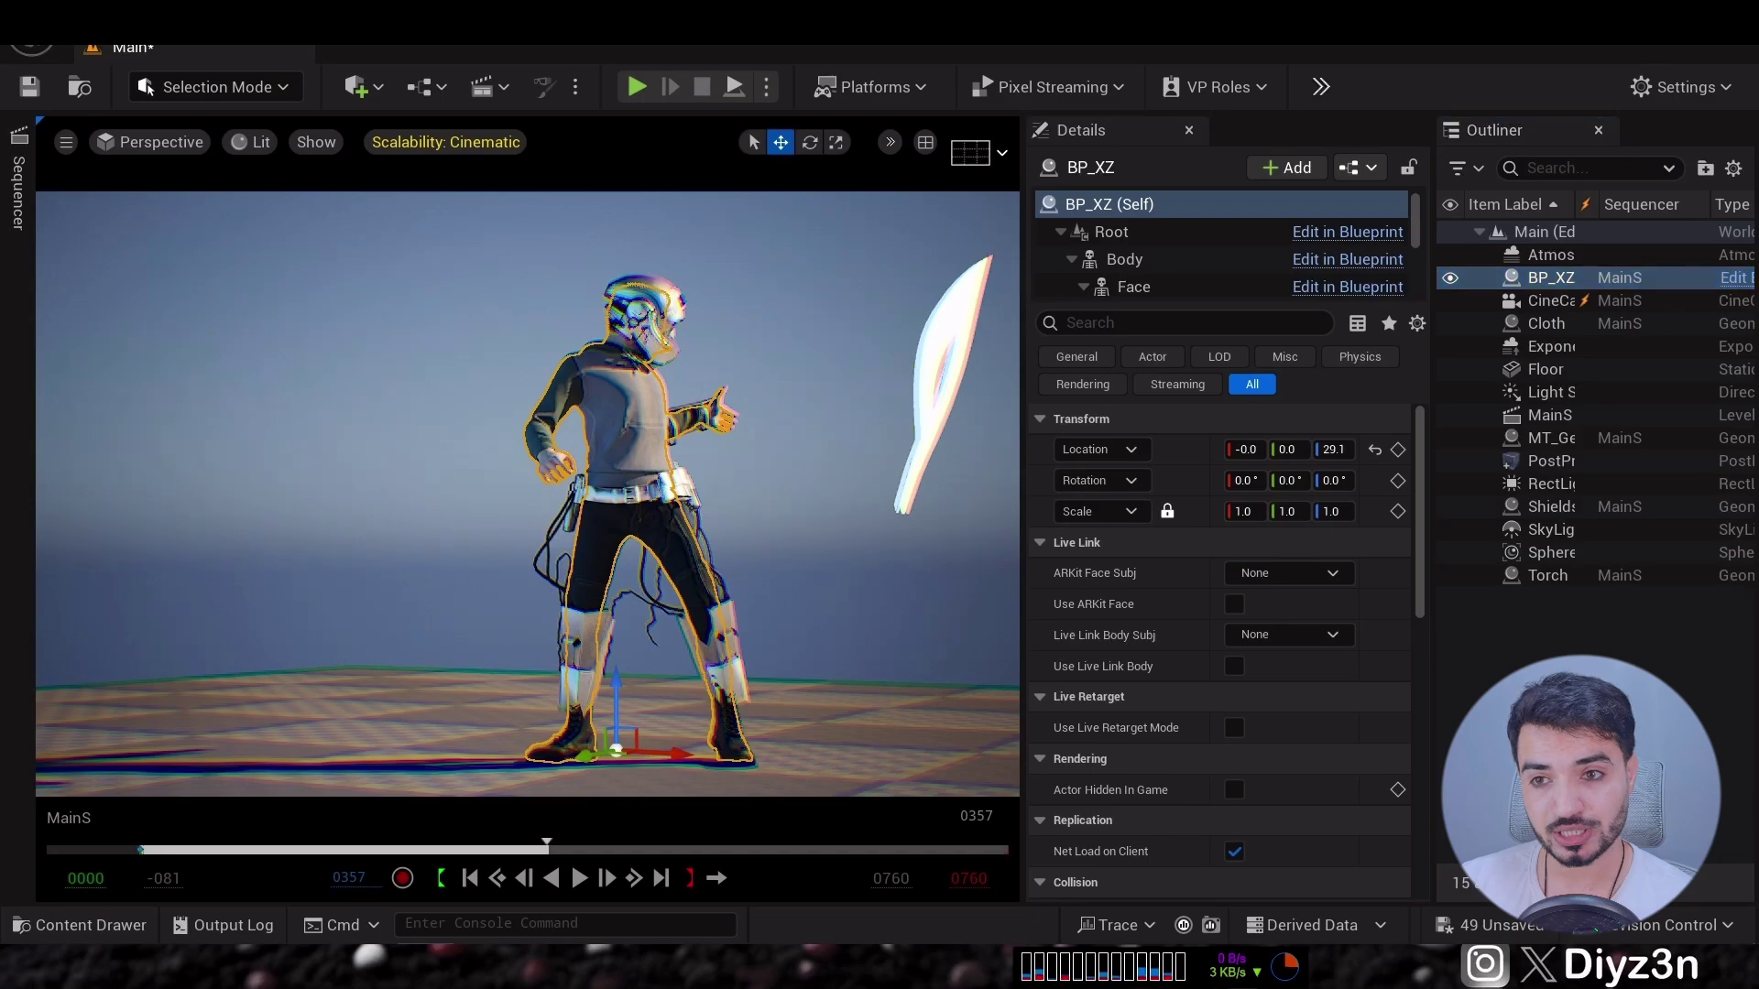
left_click(295, 392)
left_click(17, 192)
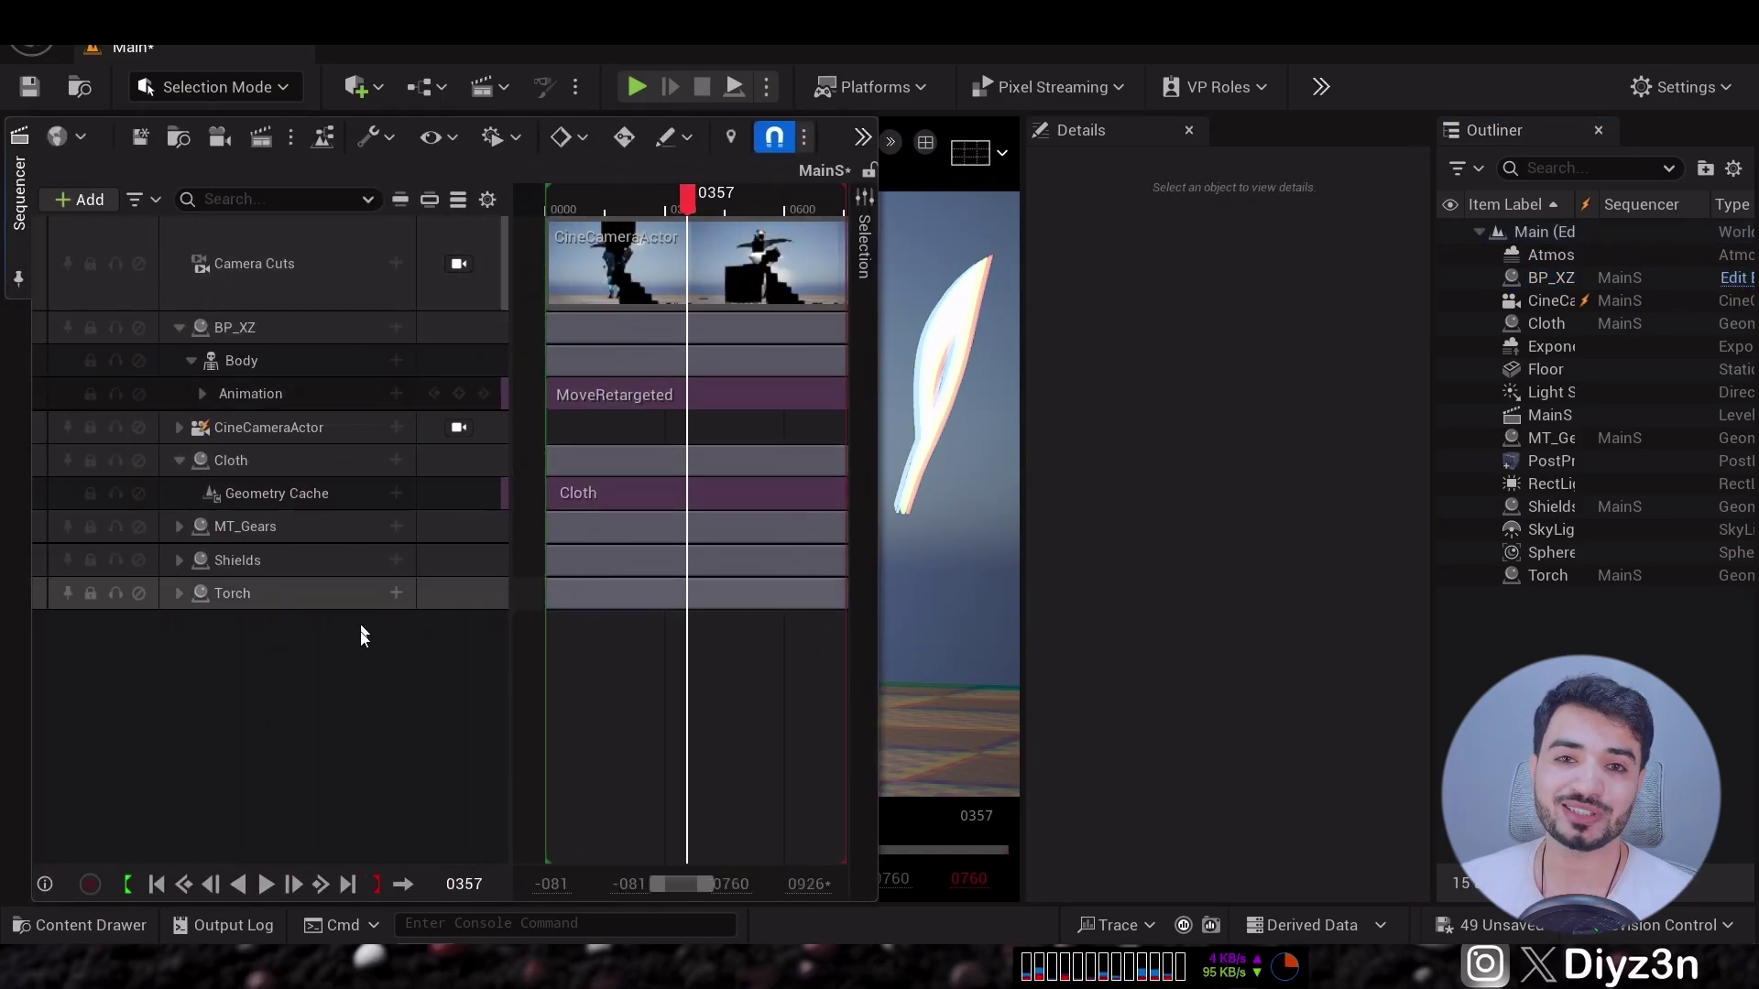
left_click(18, 214)
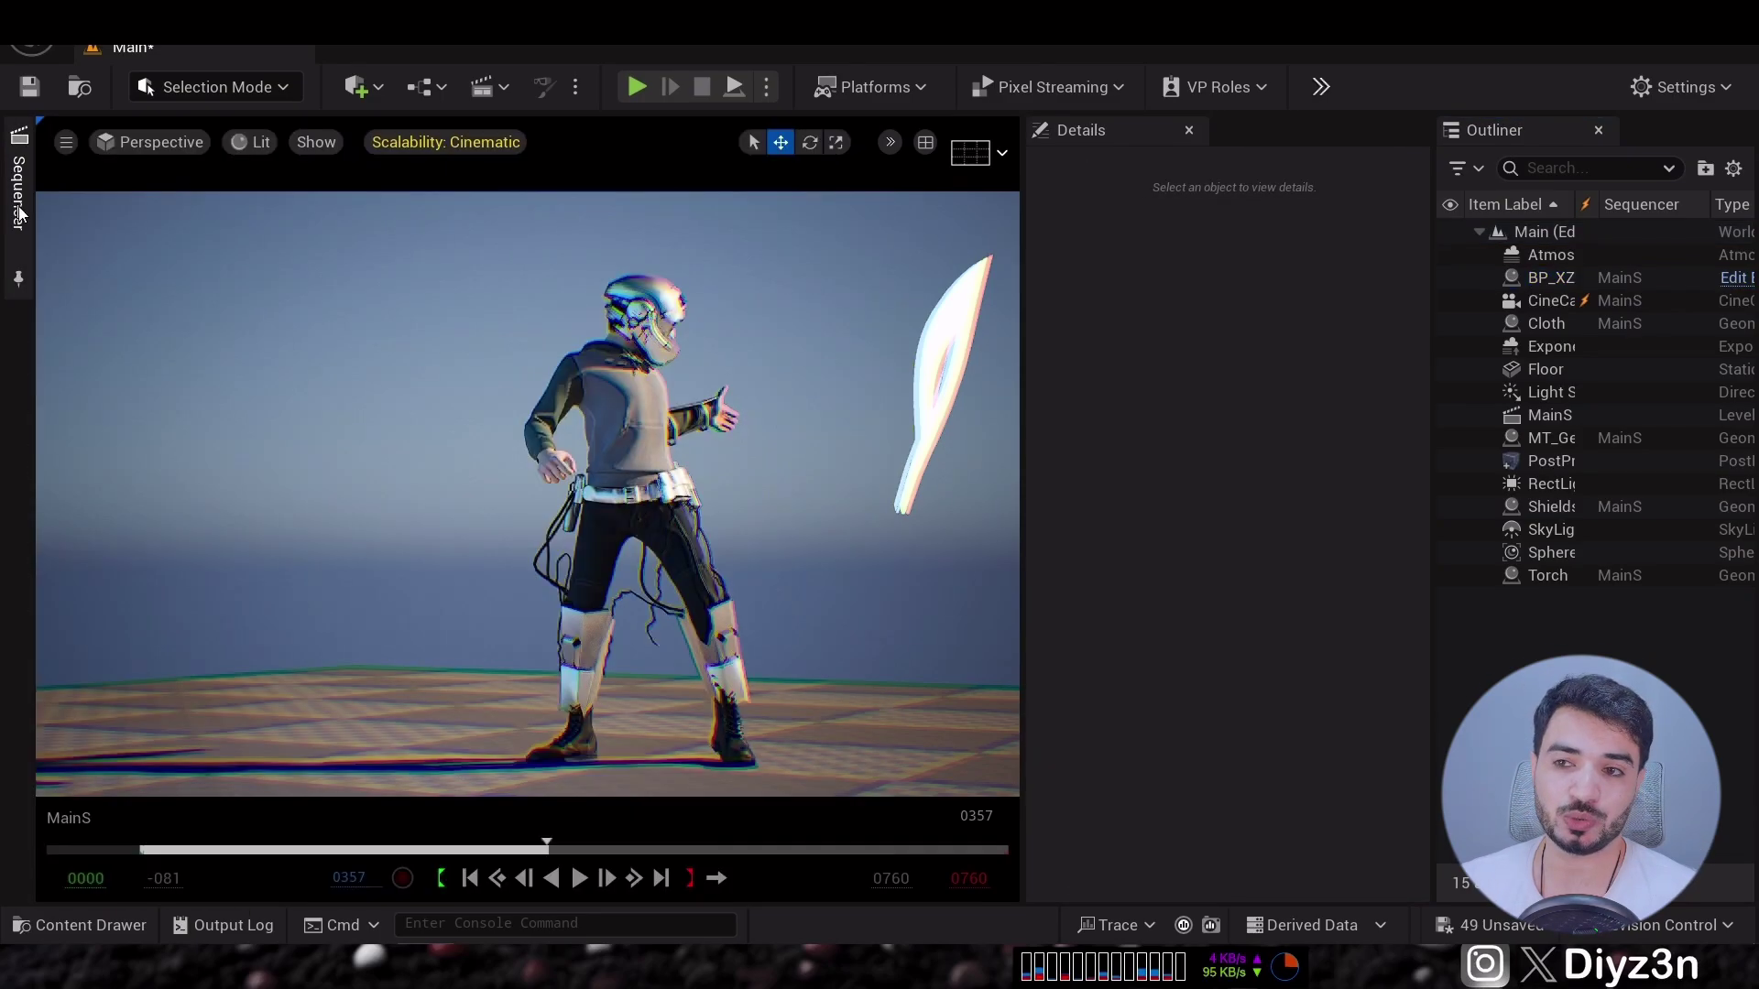
Locate BP_XZ's Body skeletal mesh asset and inspect its Asset Actions > Export option.
left_click(603, 420)
left_click(1127, 260)
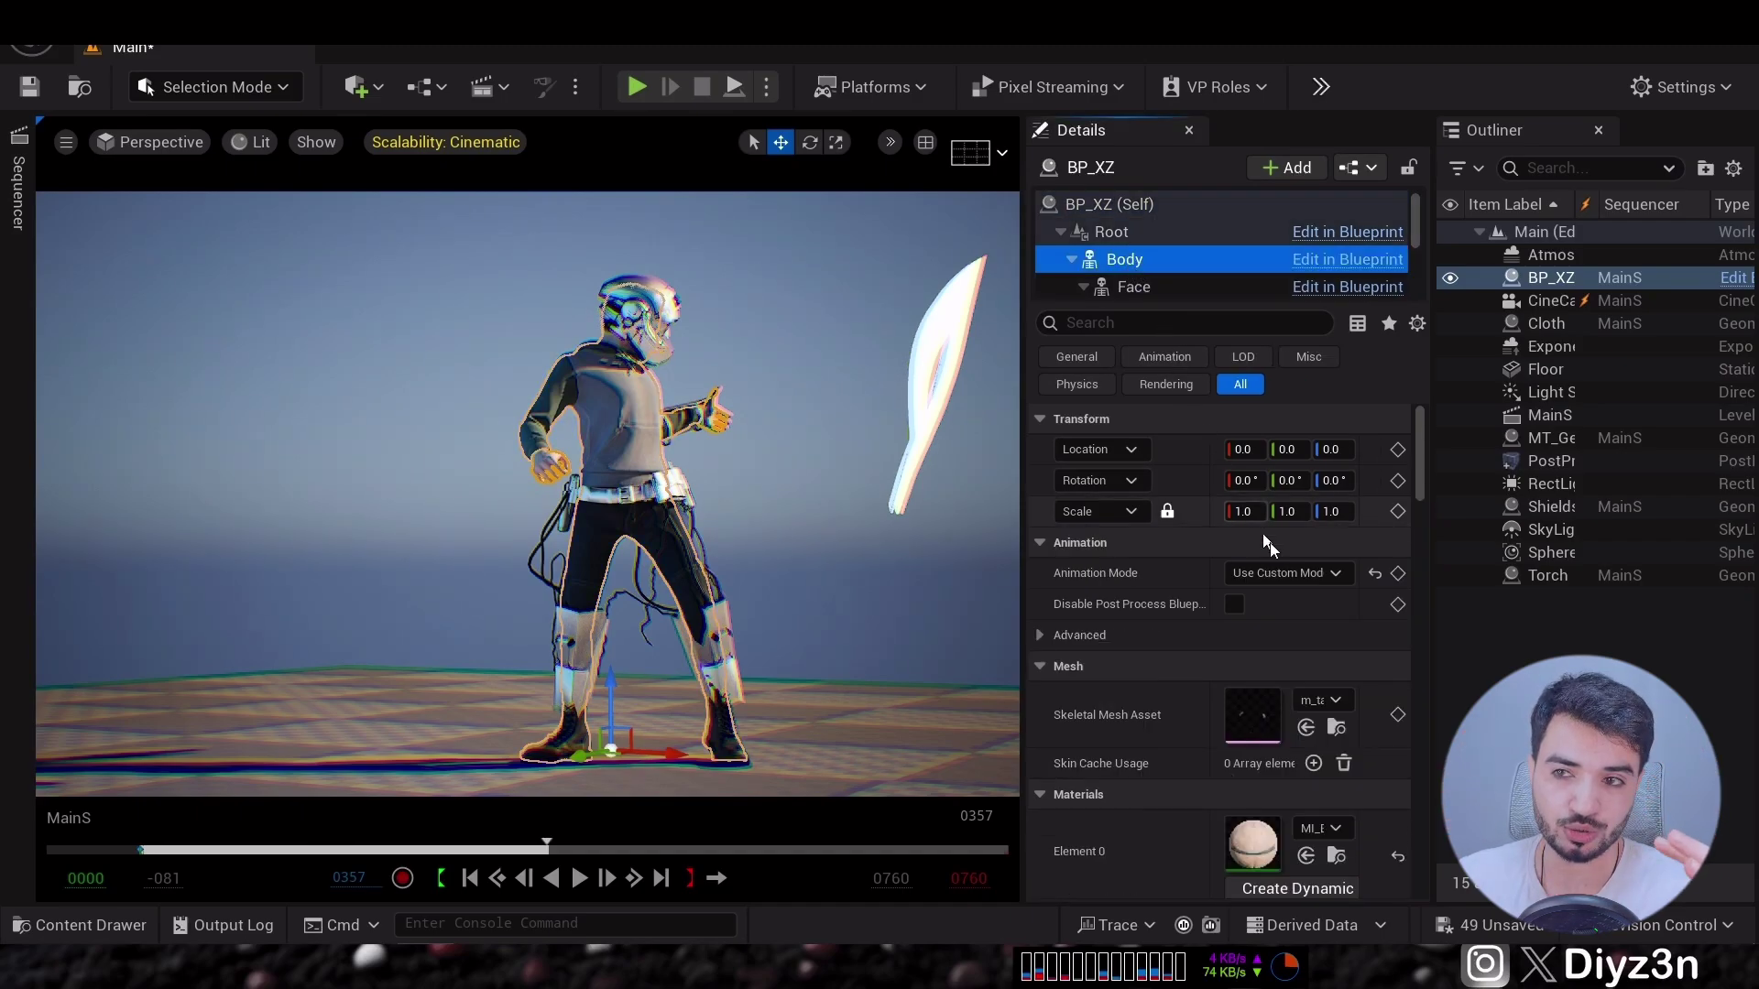
scroll(1380, 742, "down", 15)
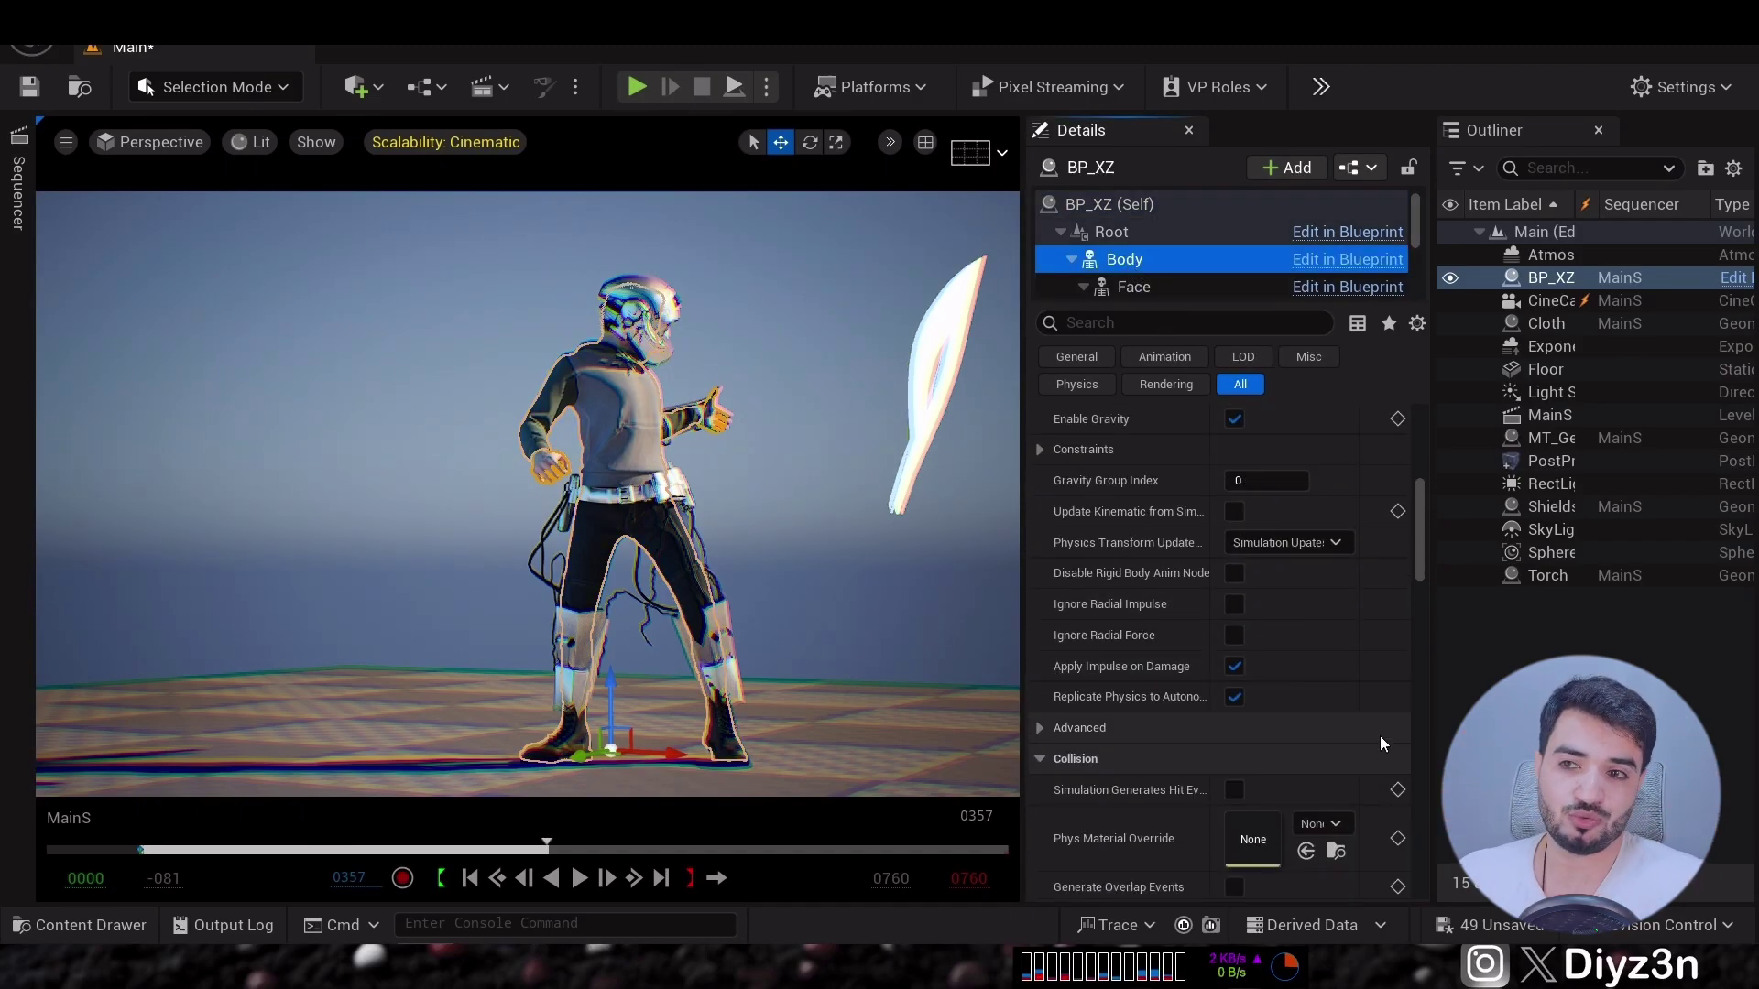
left_click_drag(1419, 593, 1414, 487)
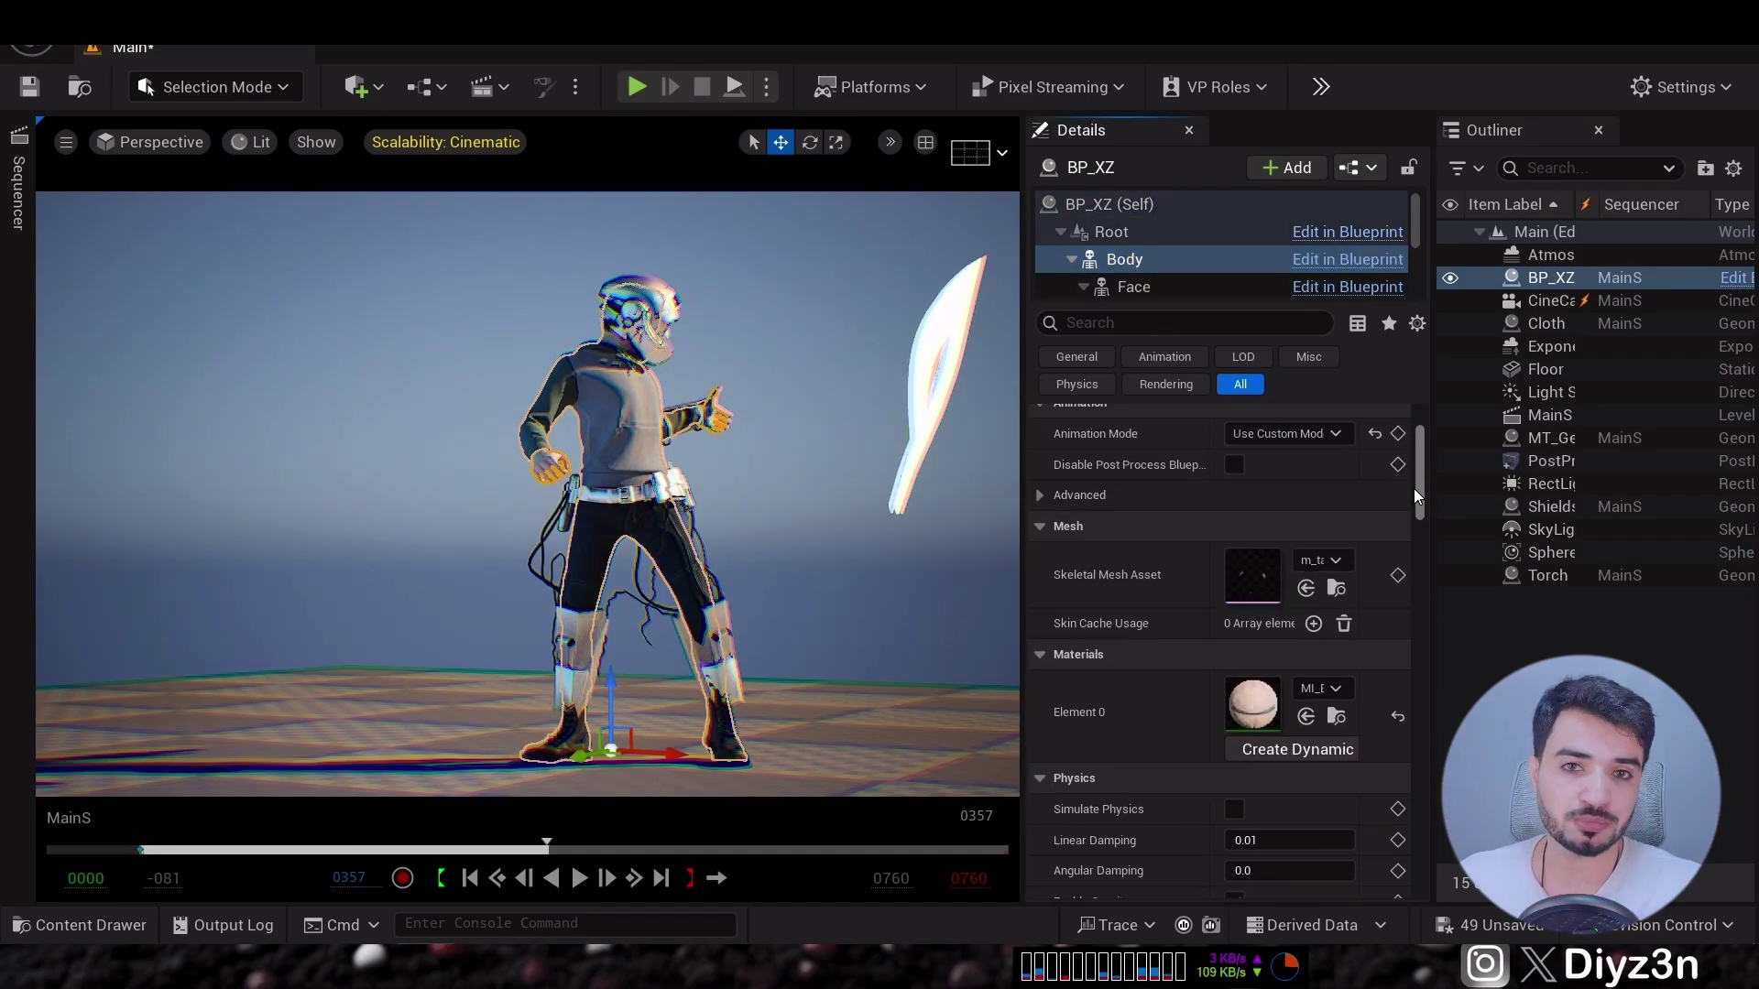
left_click(1336, 588)
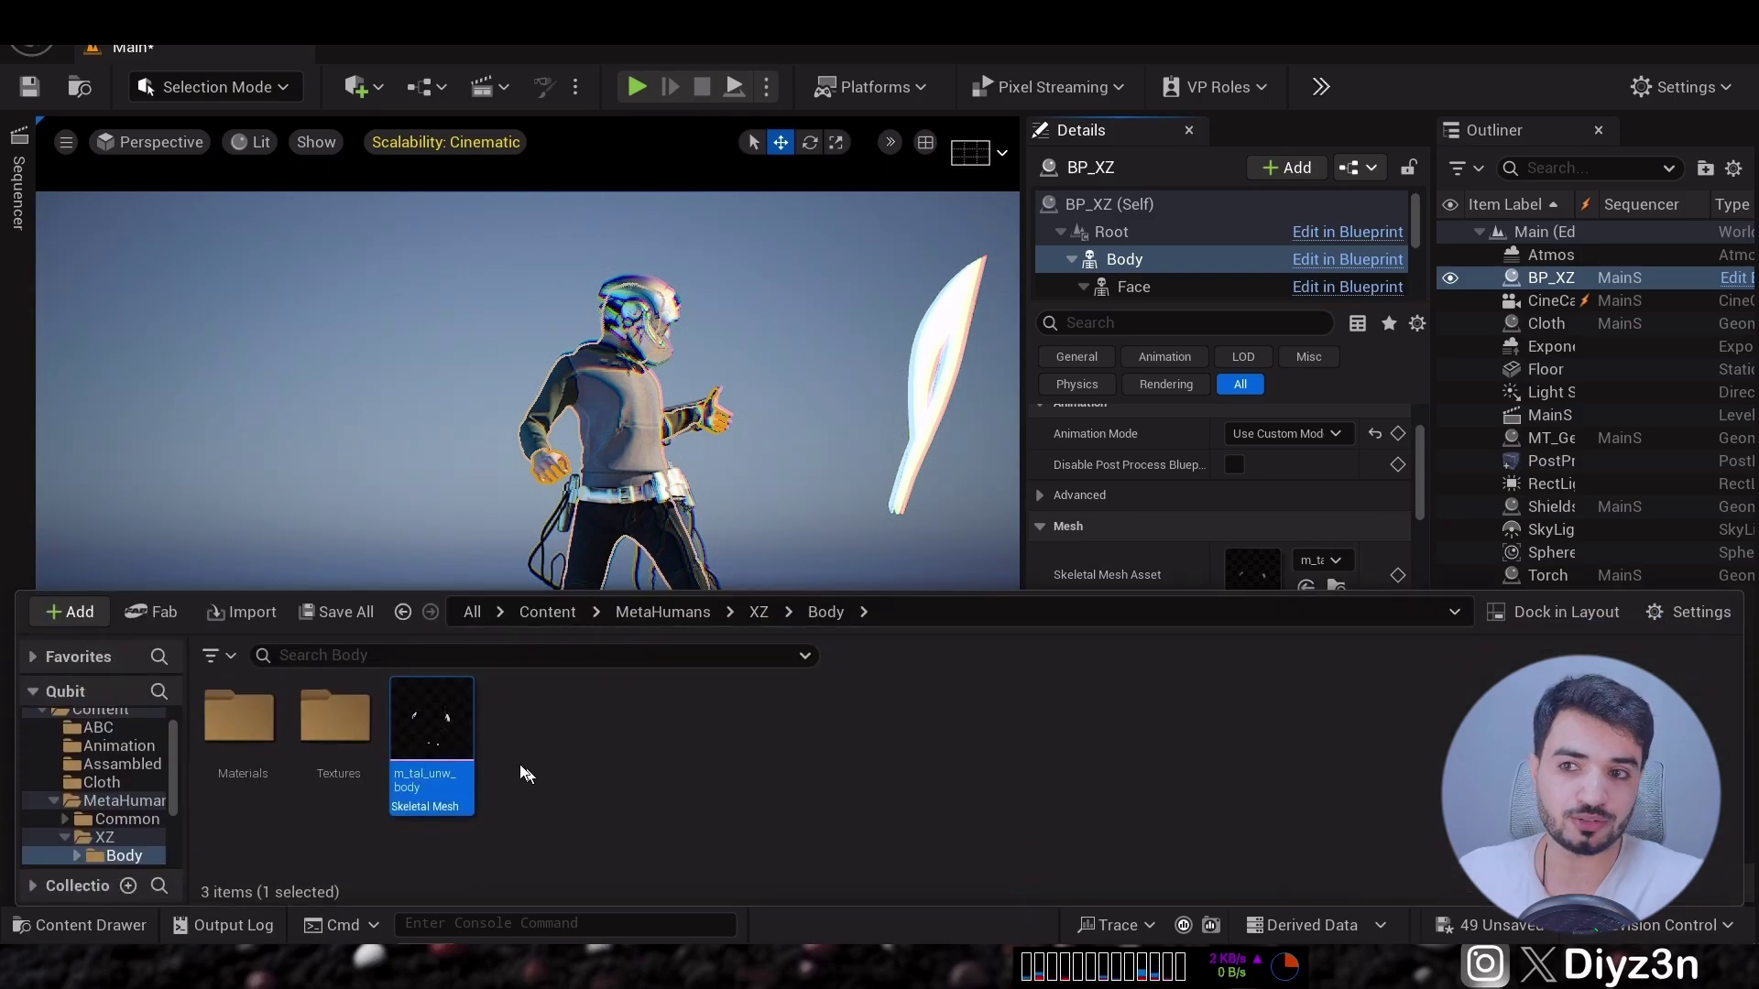
right_click(442, 731)
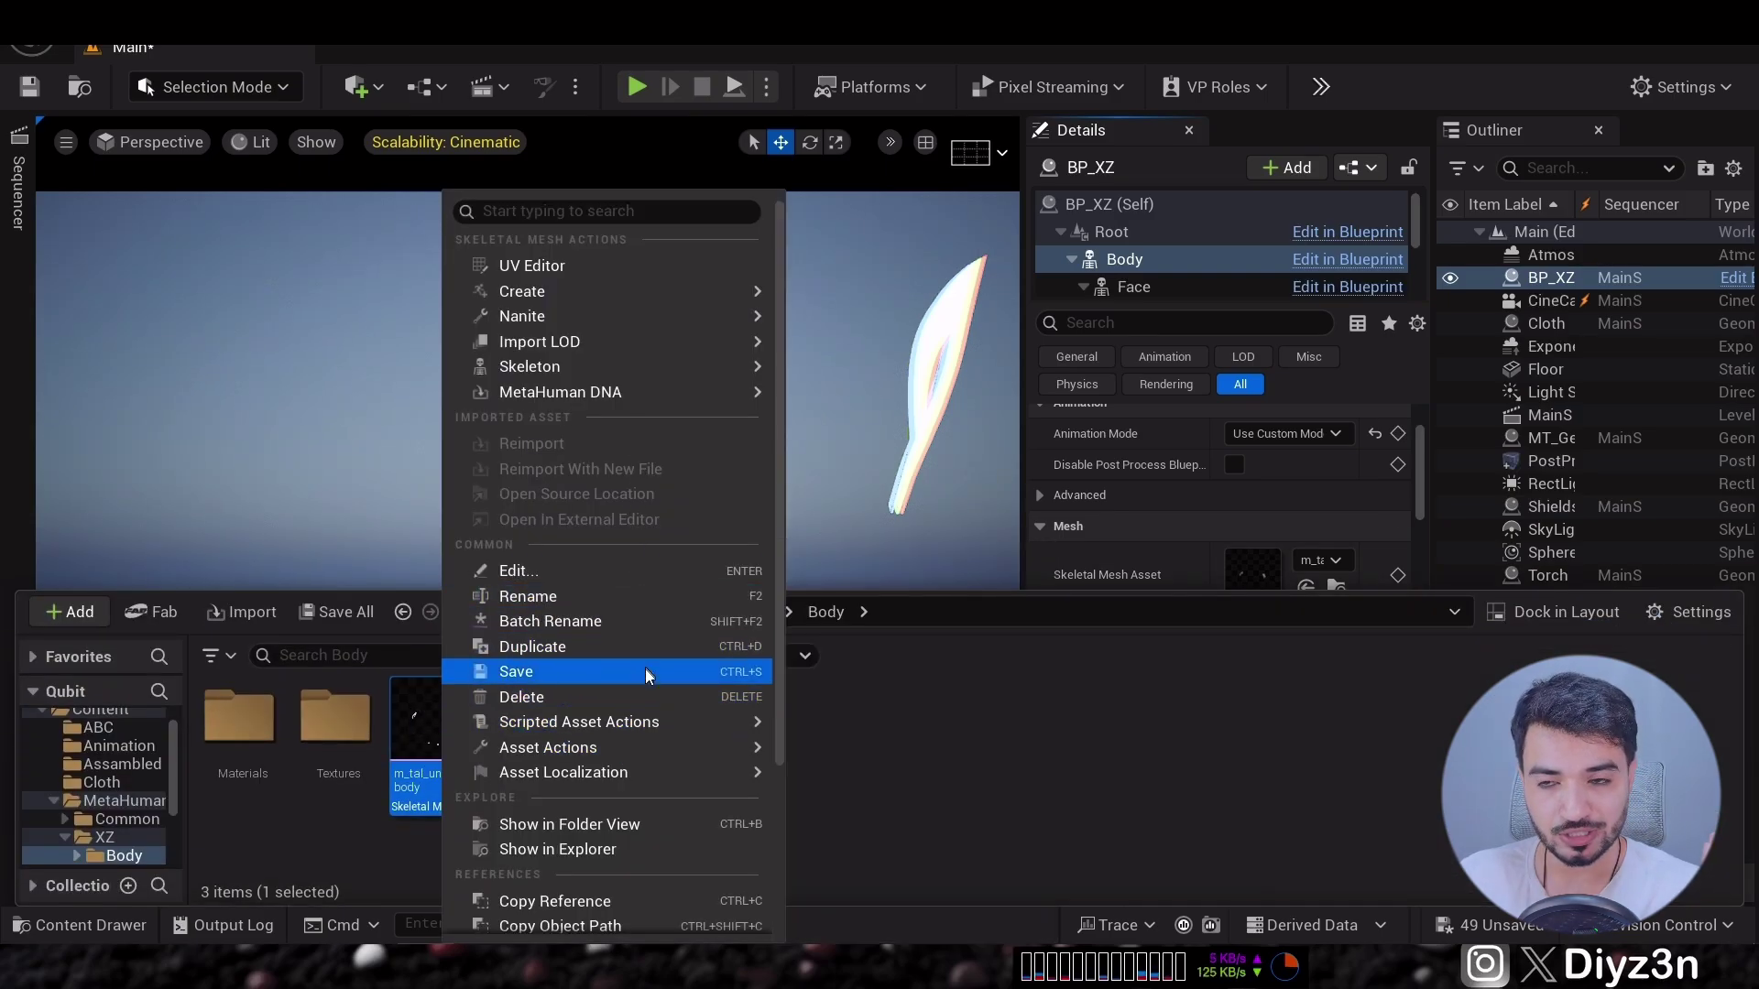
mouse_move(664, 746)
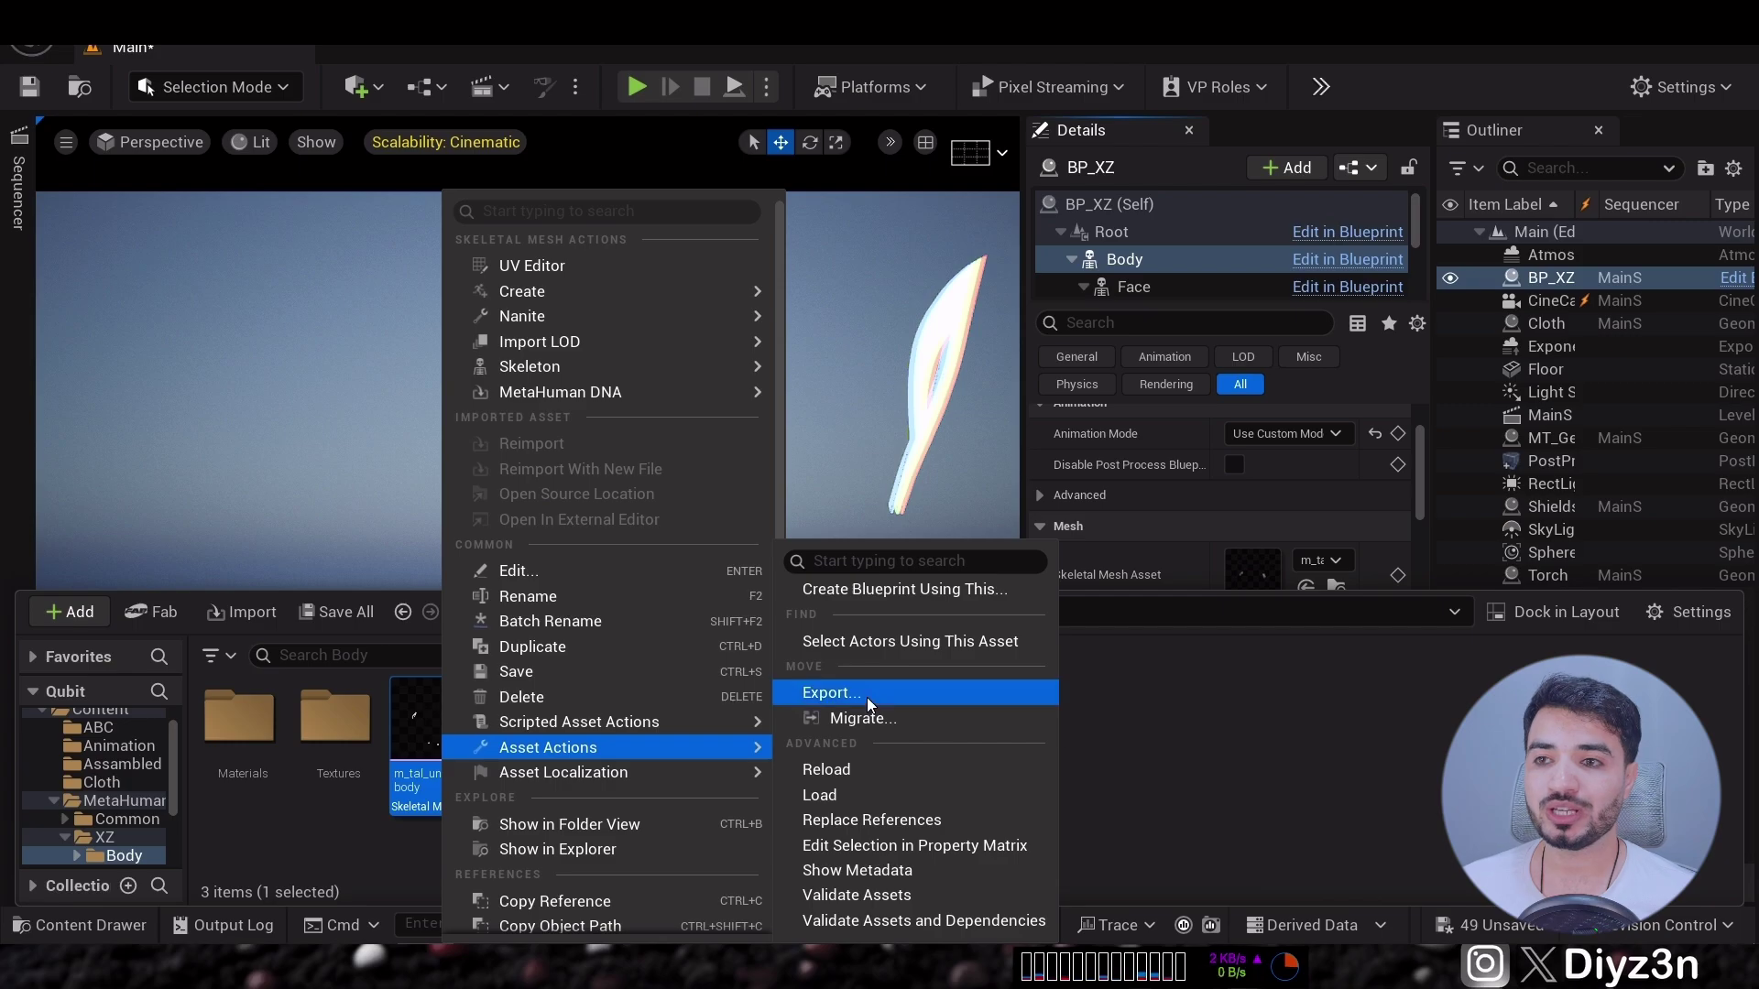
left_click(1206, 718)
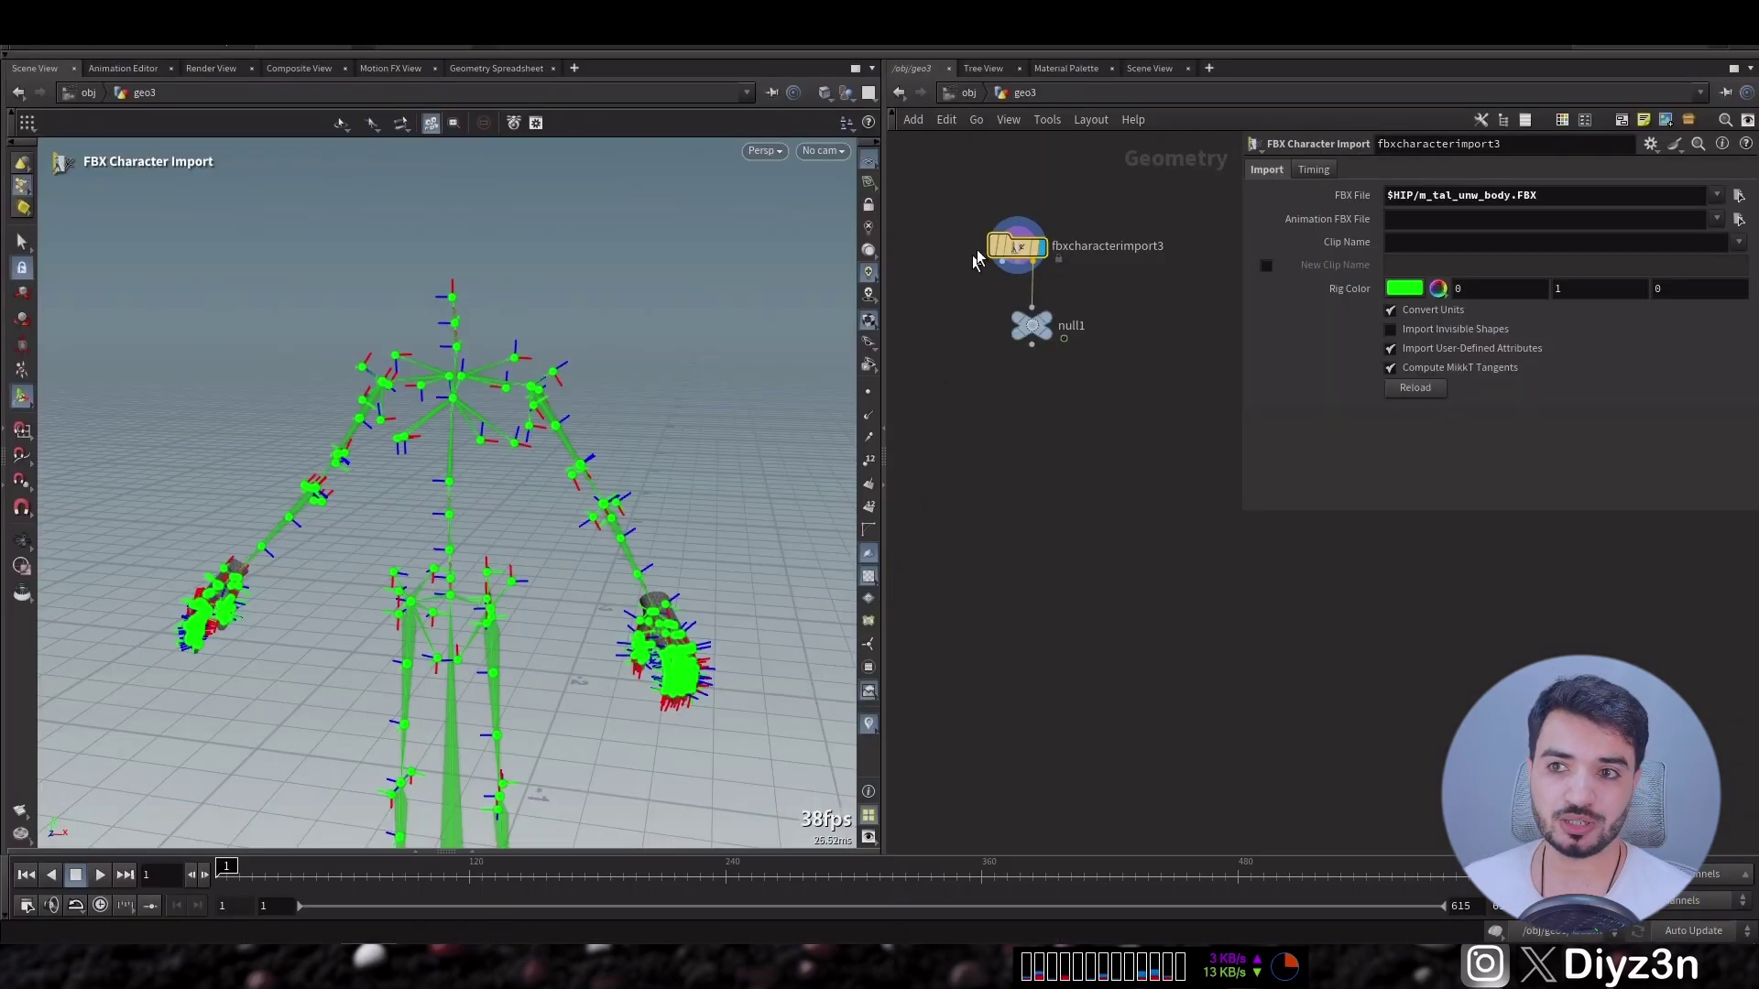
Orbit the viewport and select null1 to view the plain FBX skeleton.
mouse_move(1019, 266)
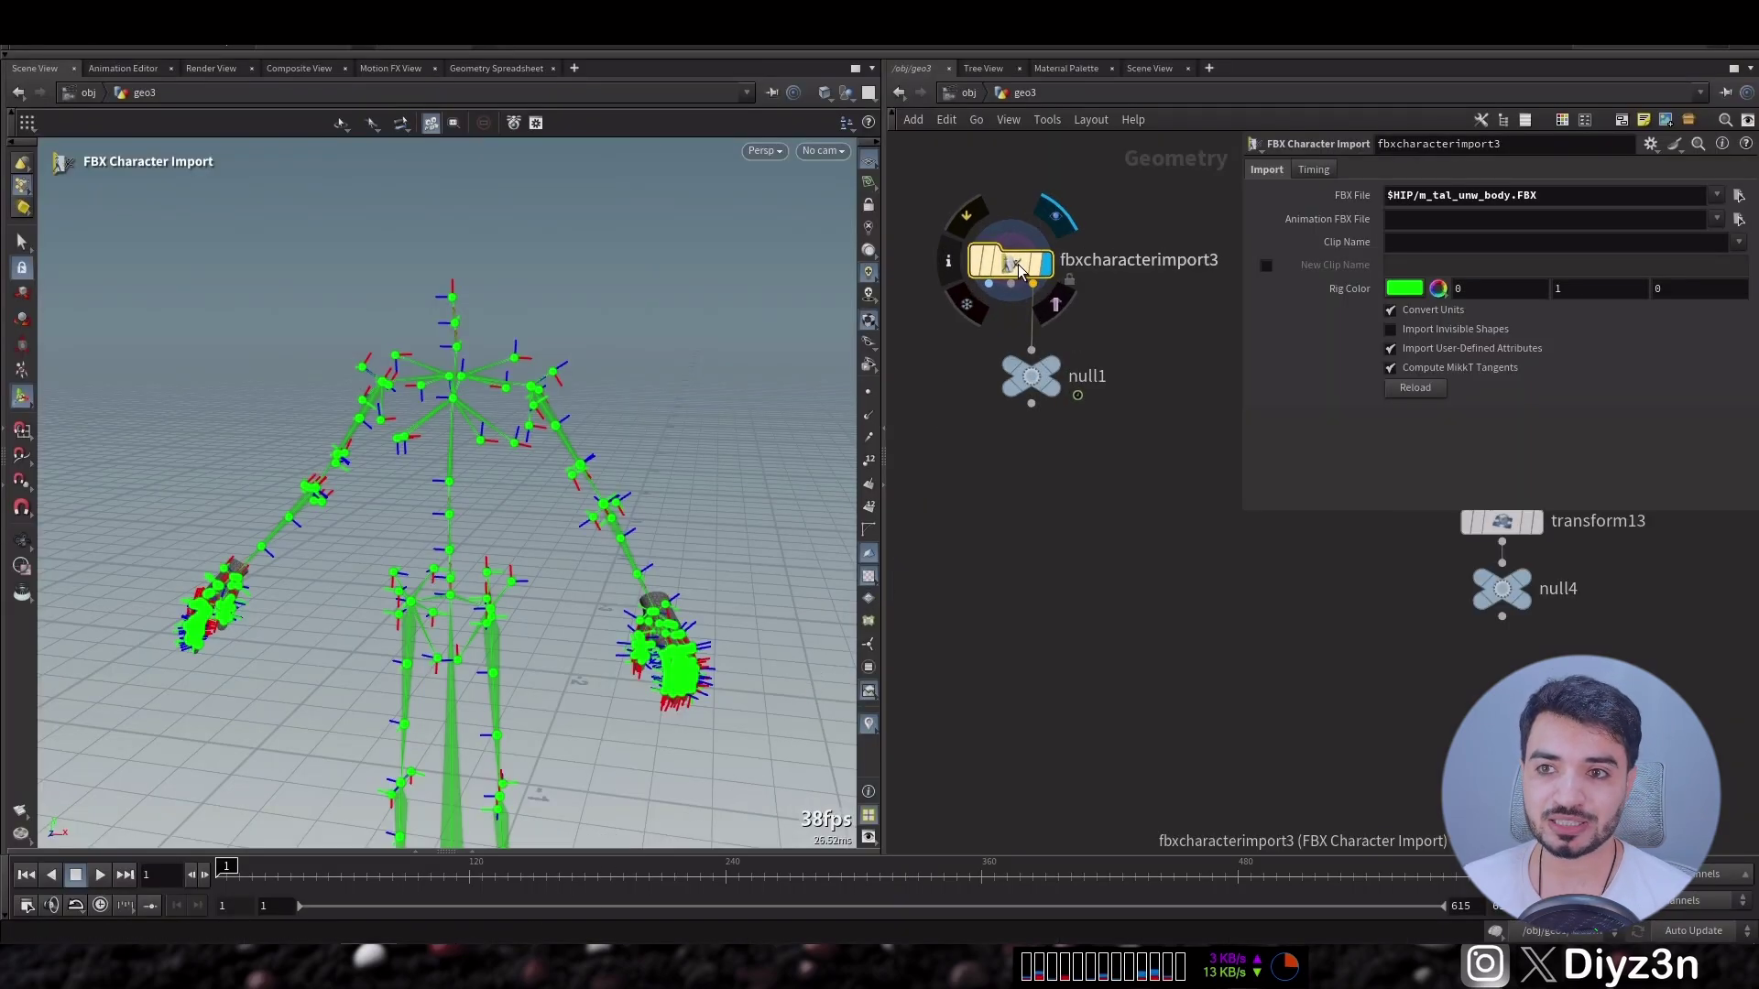
key("Escape")
left_click_drag(404, 479, 404, 342)
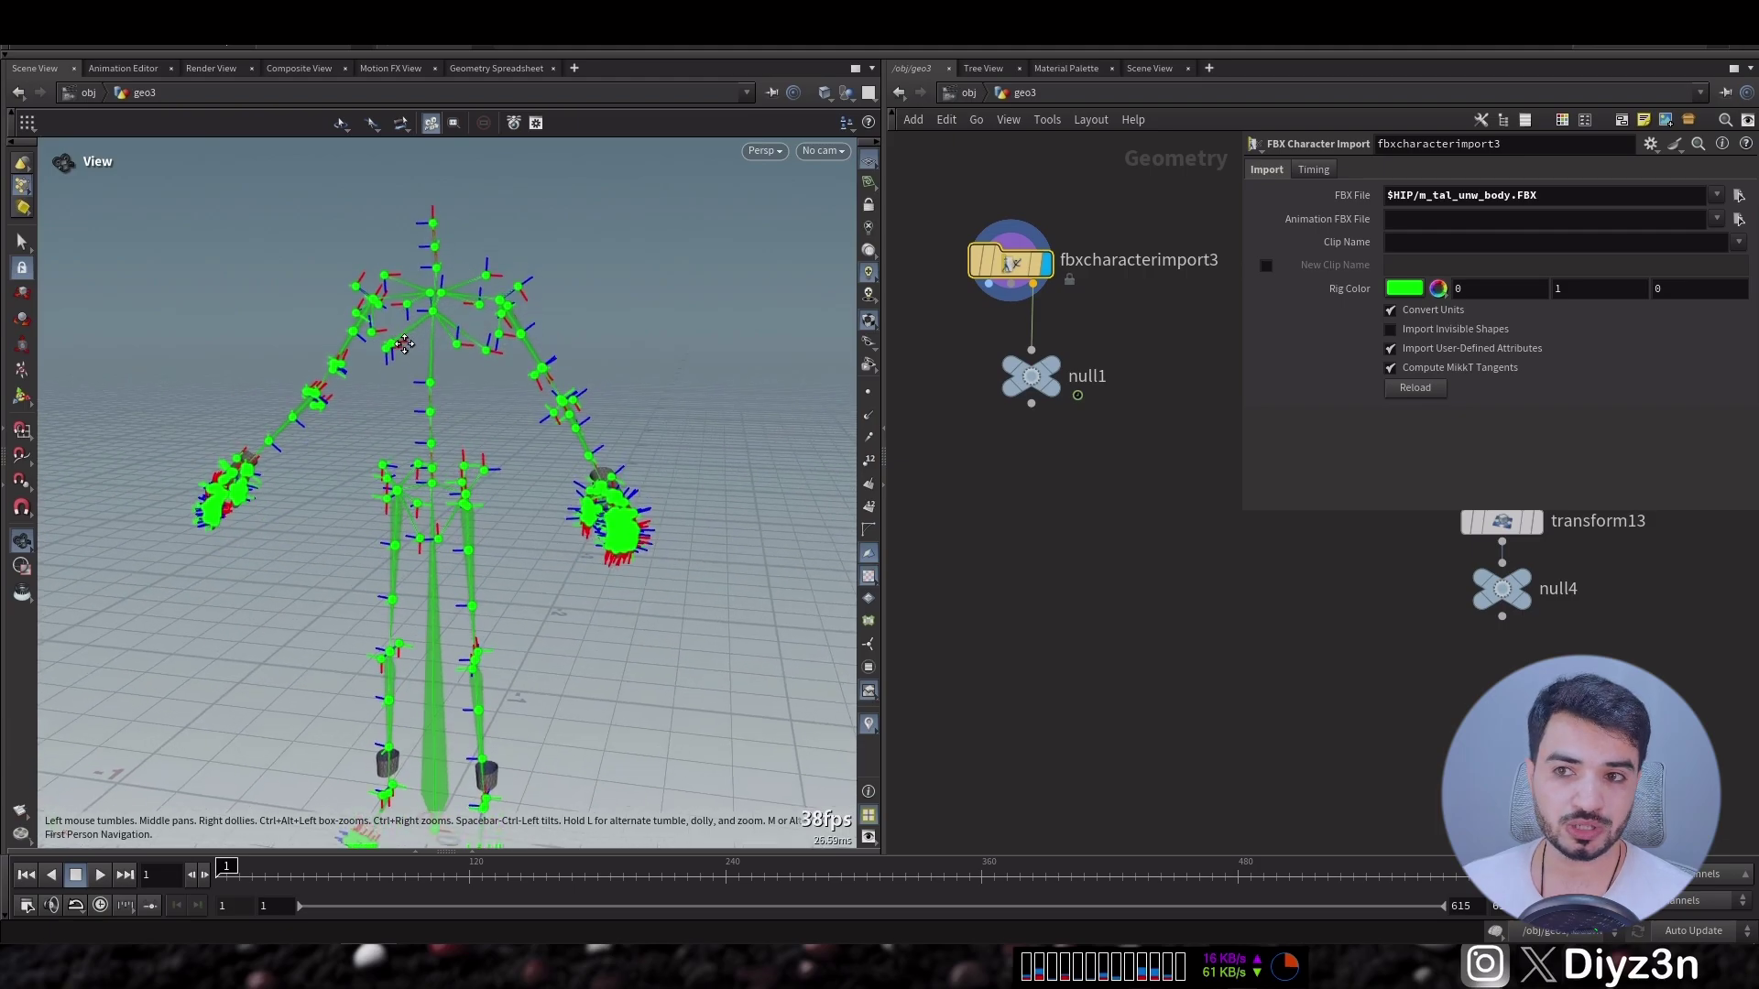
key("Return")
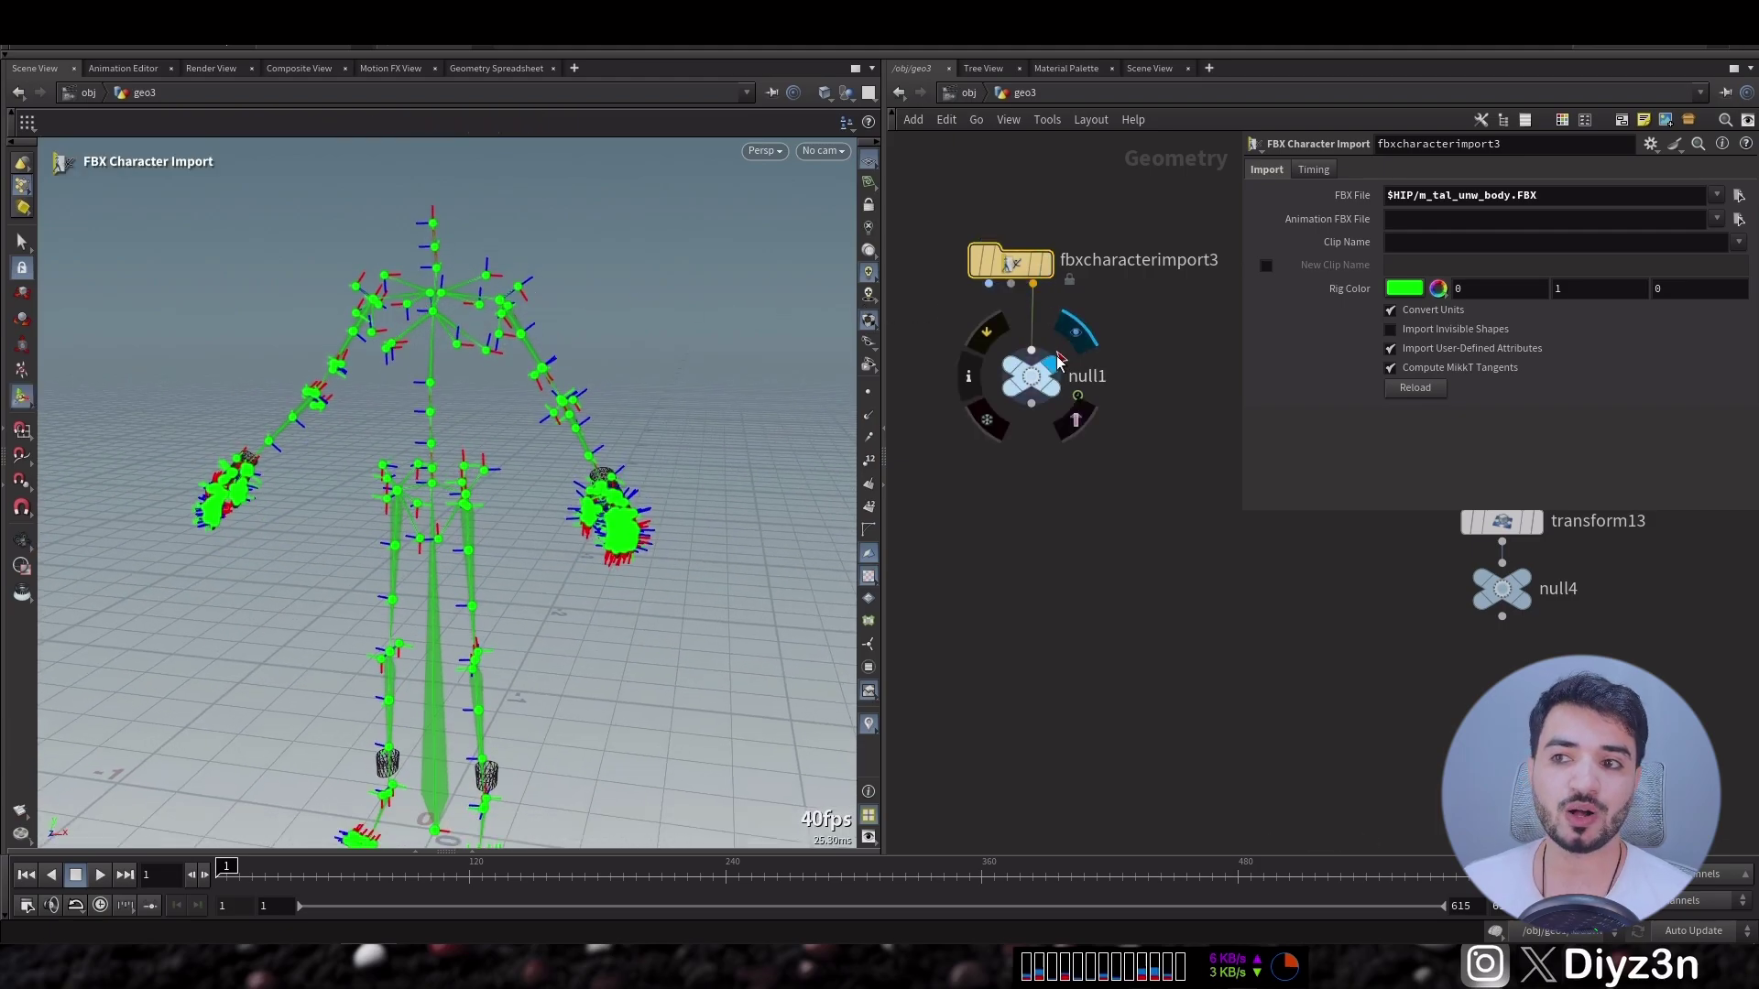
left_click(1045, 378)
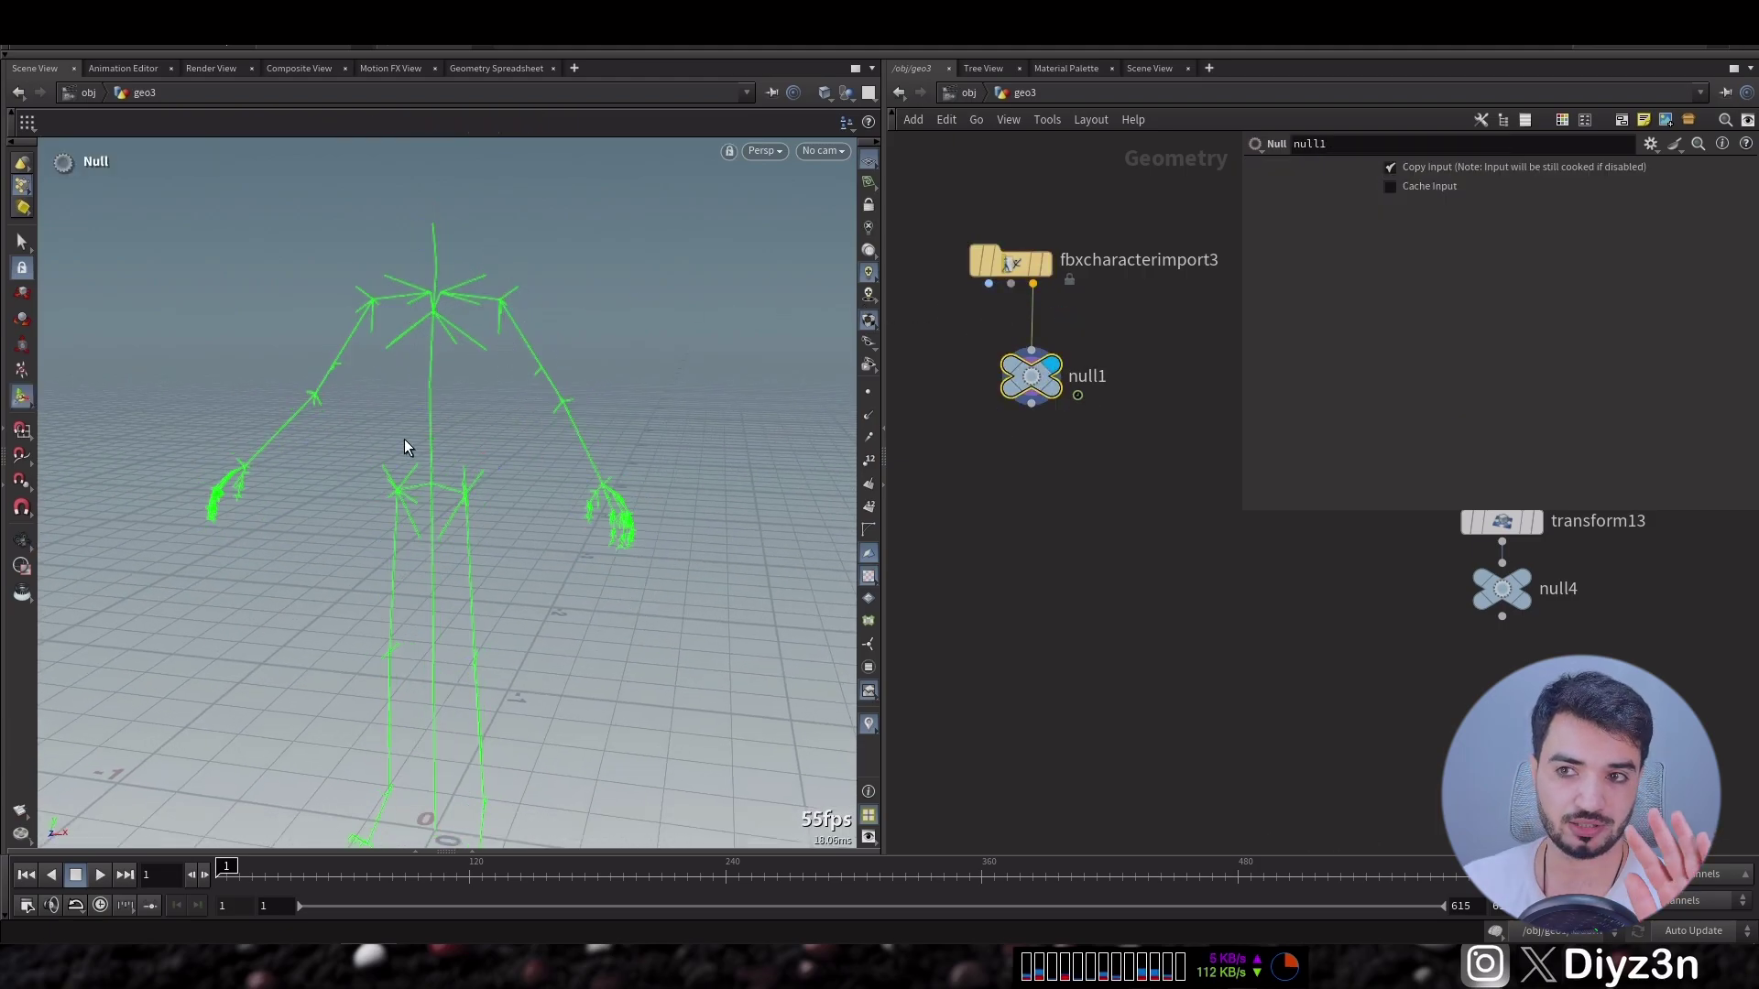
Display the null4 cloth output and check it from the side and in UV View.
middle_click_drag(1347, 599, 994, 666)
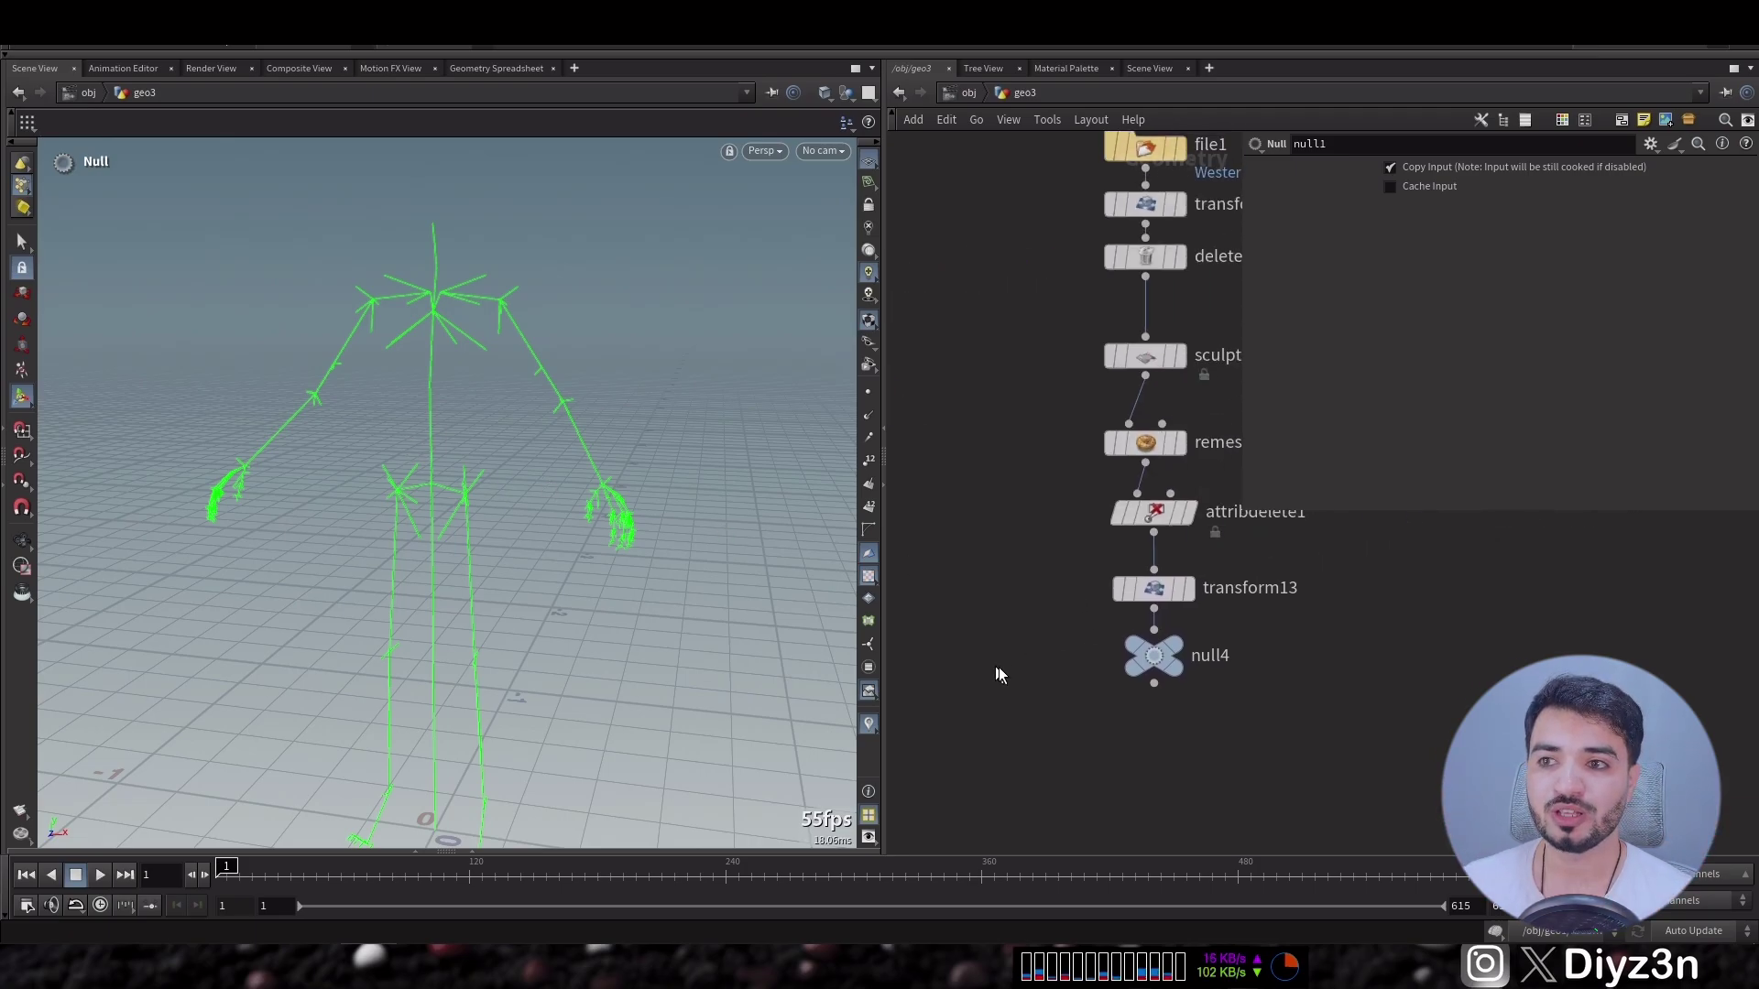
left_click(1199, 614)
key("Escape")
left_click_drag(431, 354, 503, 396)
left_click_drag(413, 351, 550, 345)
key("space+4")
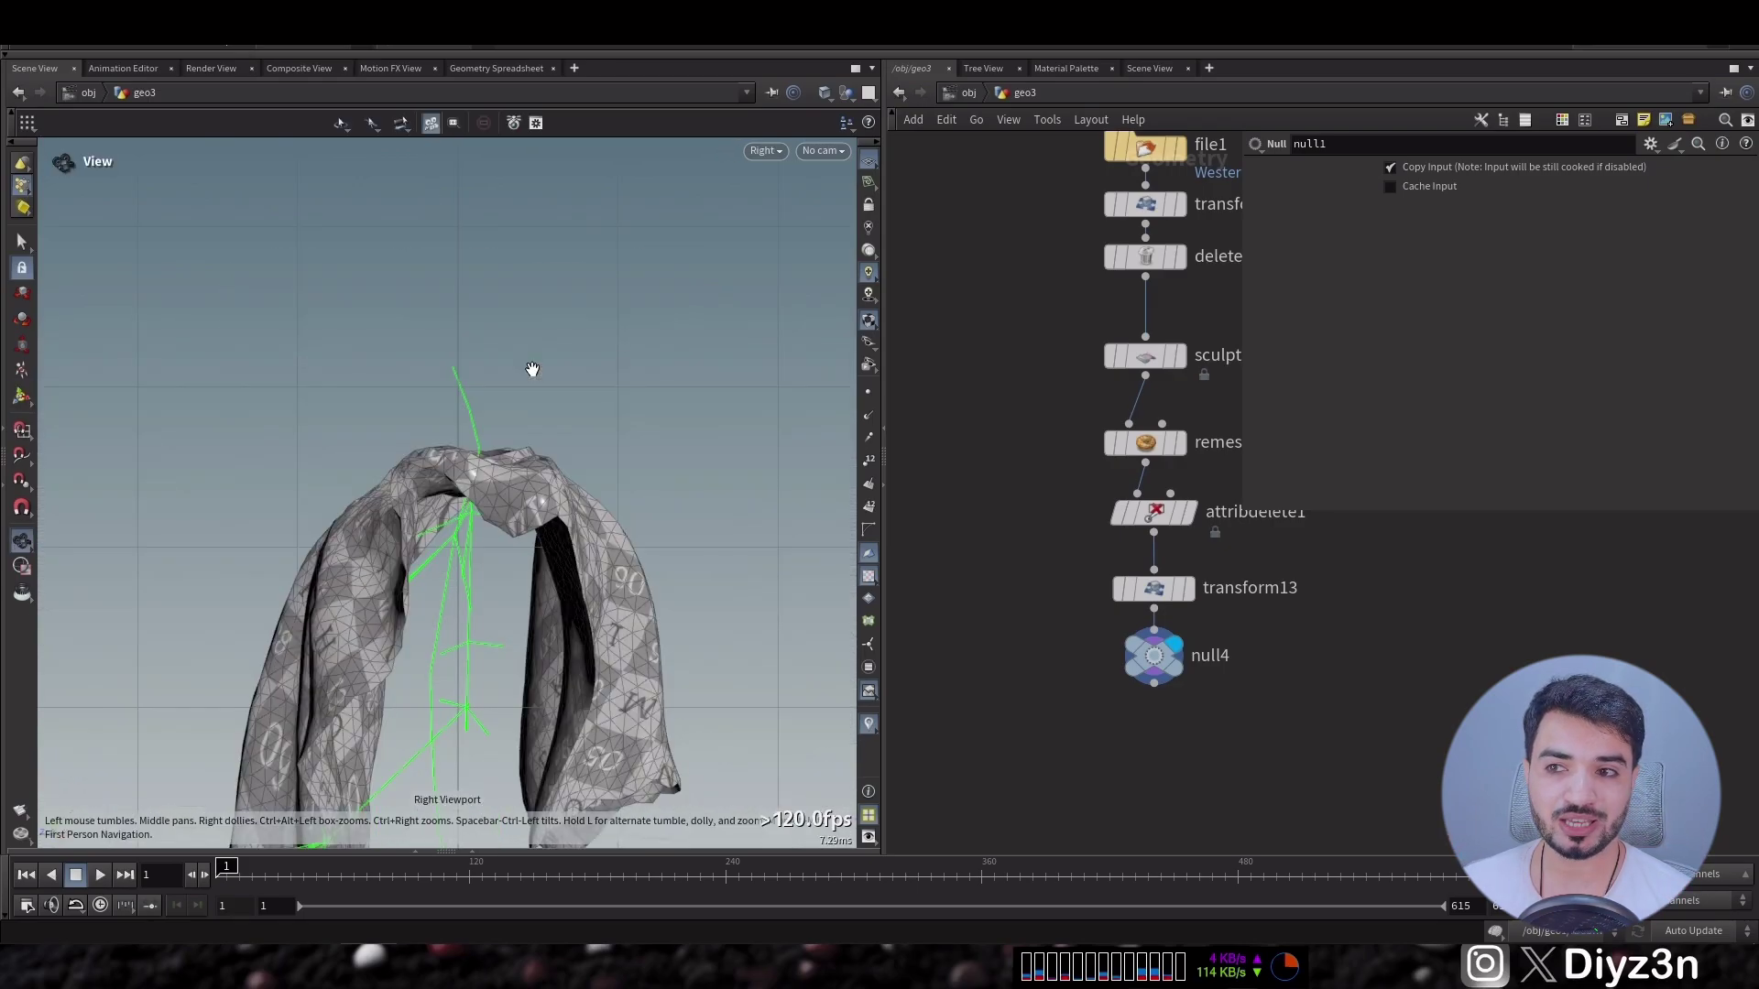
key("space+5")
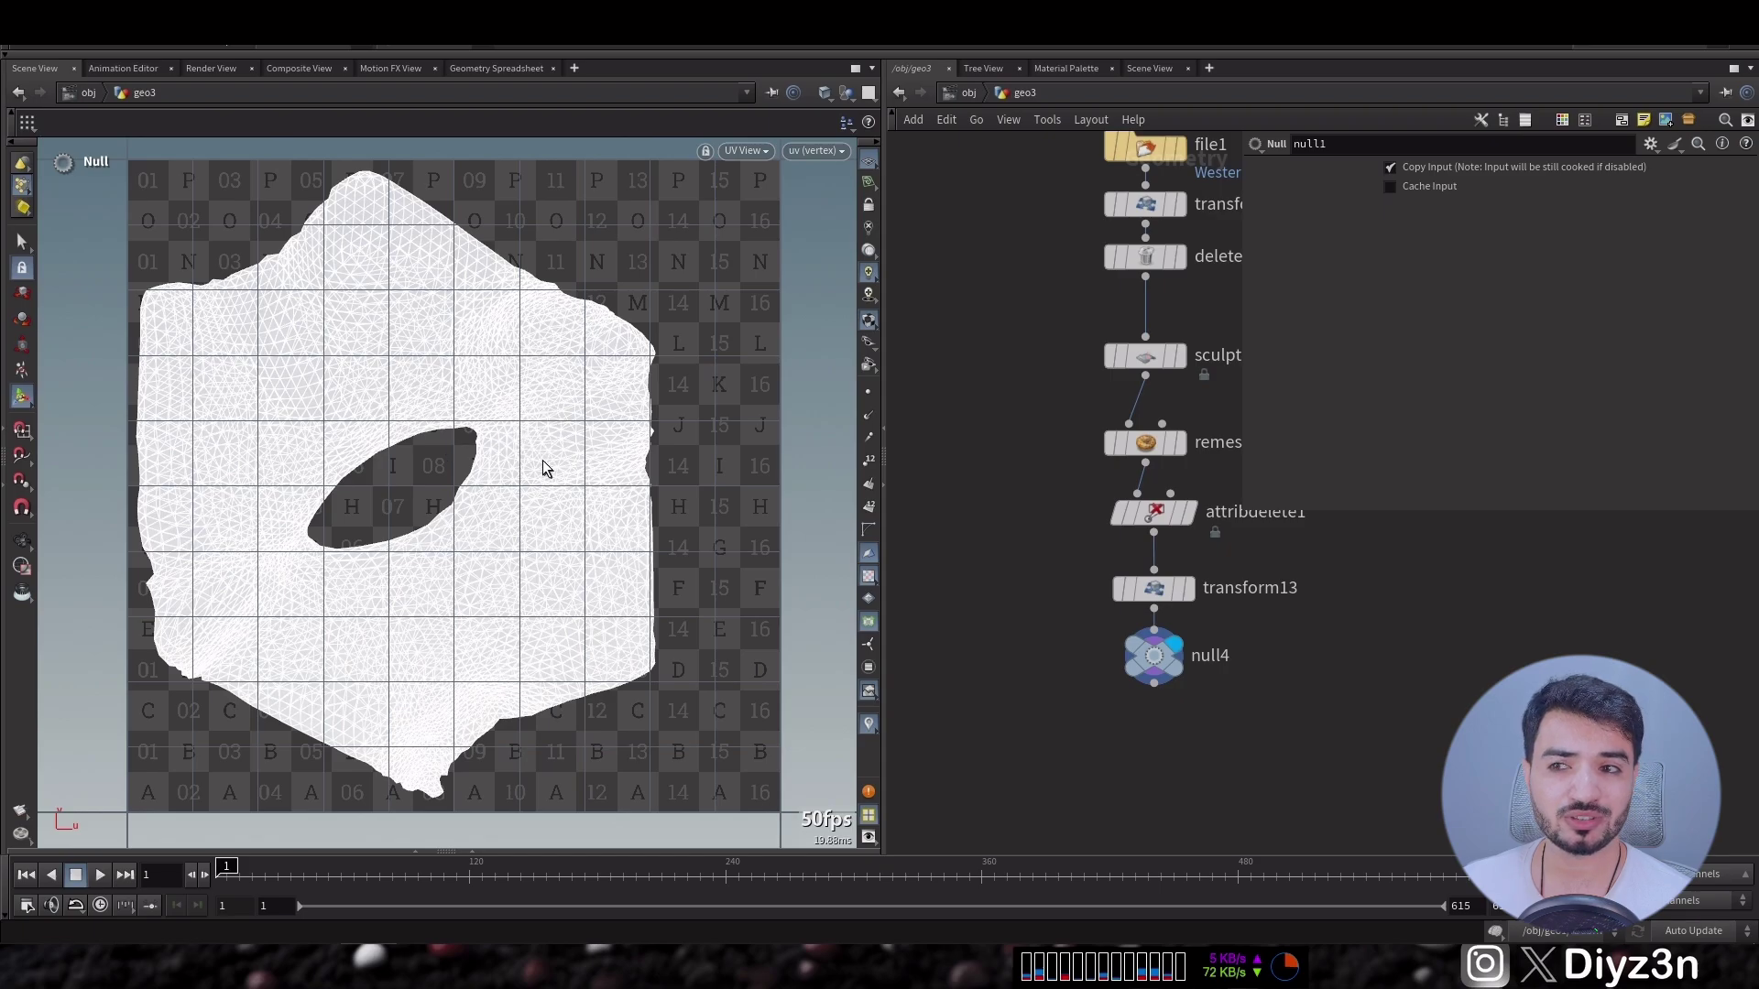
key("space+1")
Zoom in on the cloth and bypass remesh1 to reveal the original quad grid.
mouse_move(1140, 458)
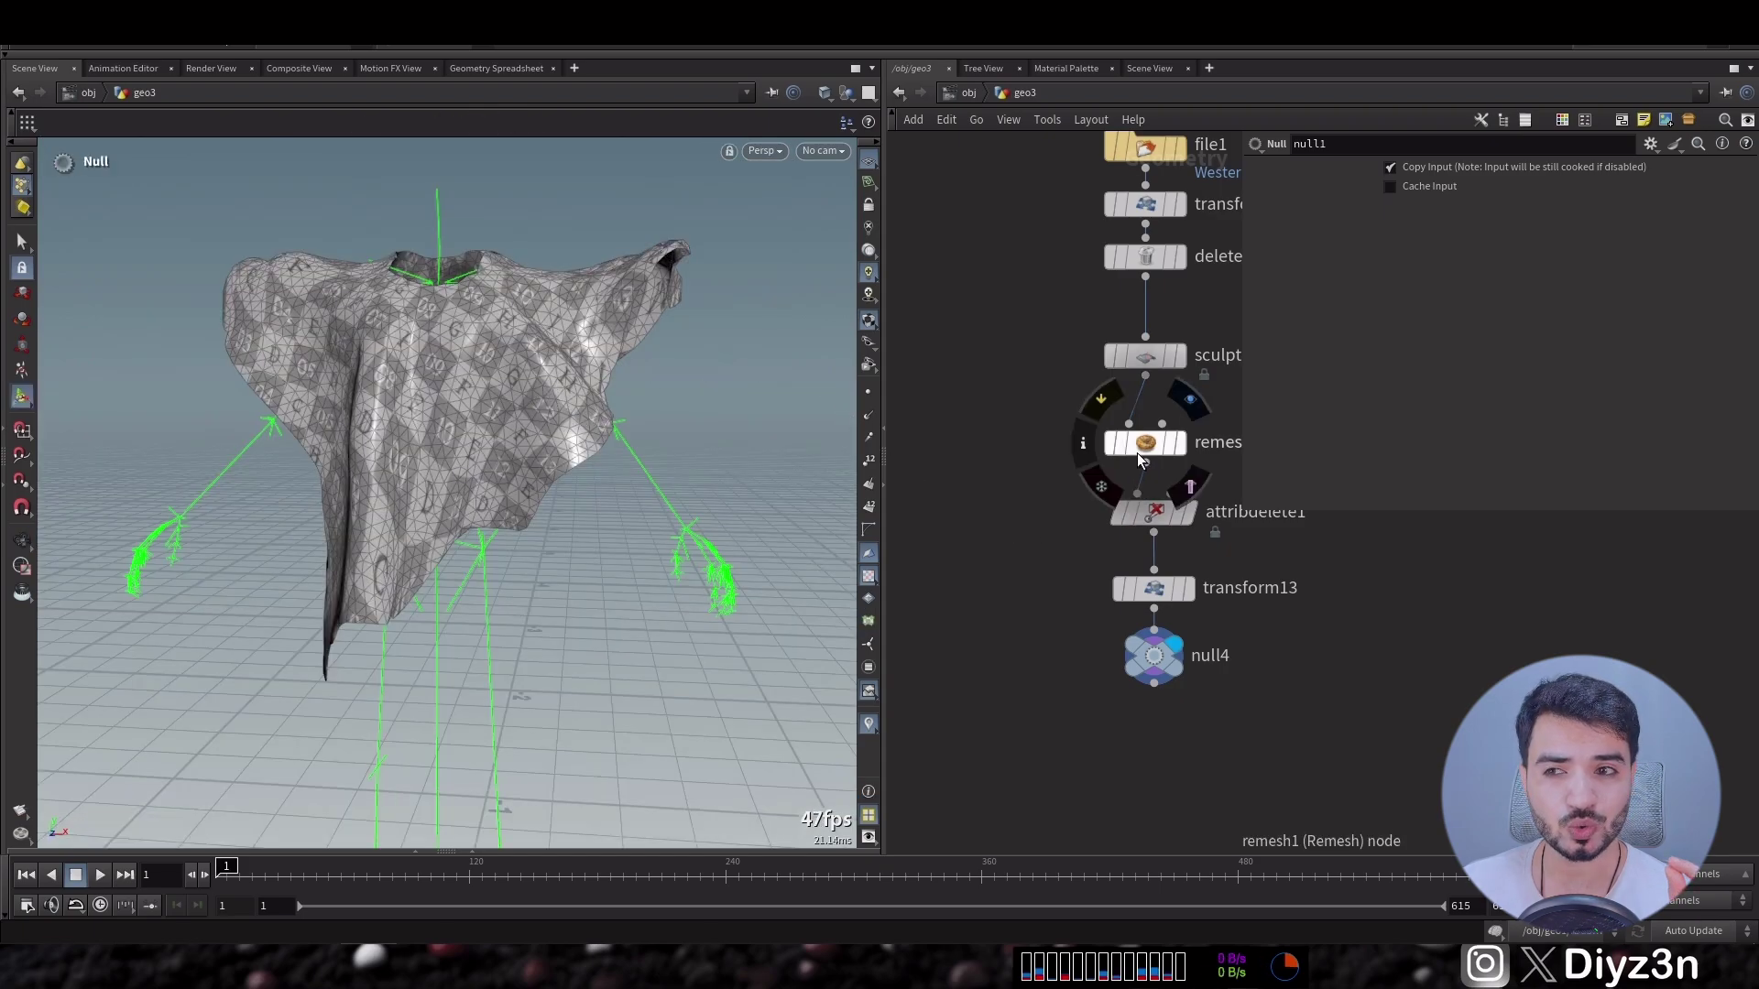
key("Escape")
right_click_drag(467, 356, 972, 359)
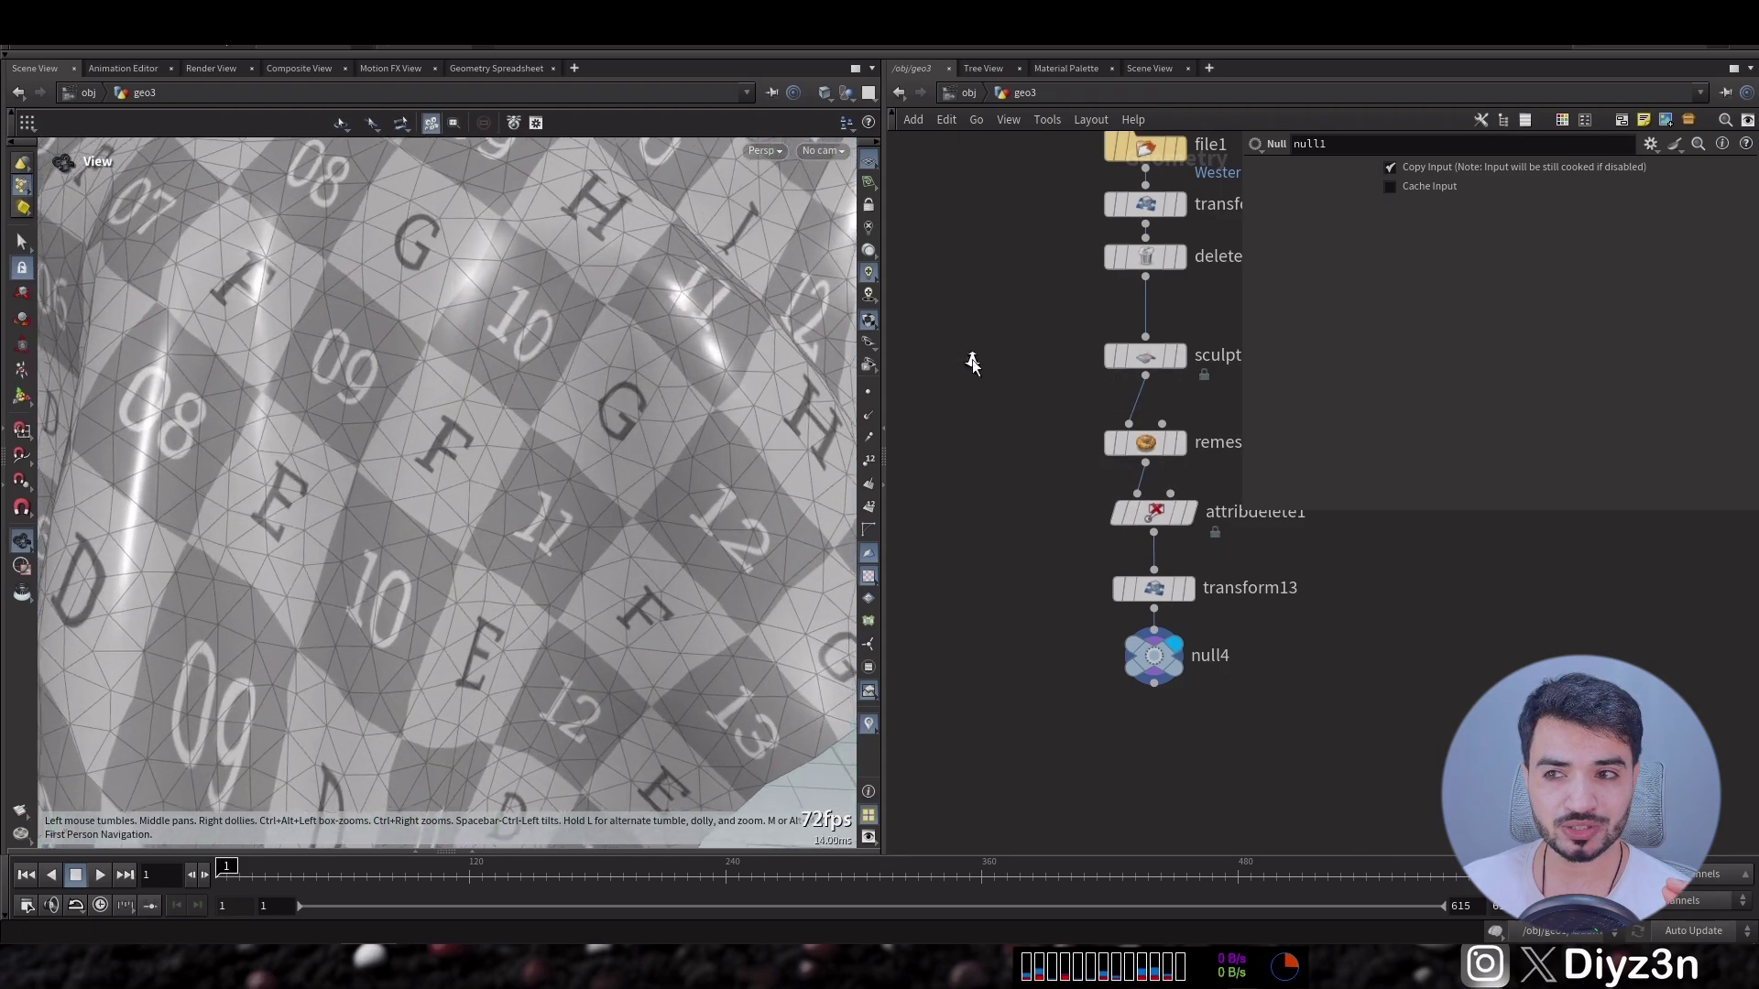
key("Return")
left_click(1103, 408)
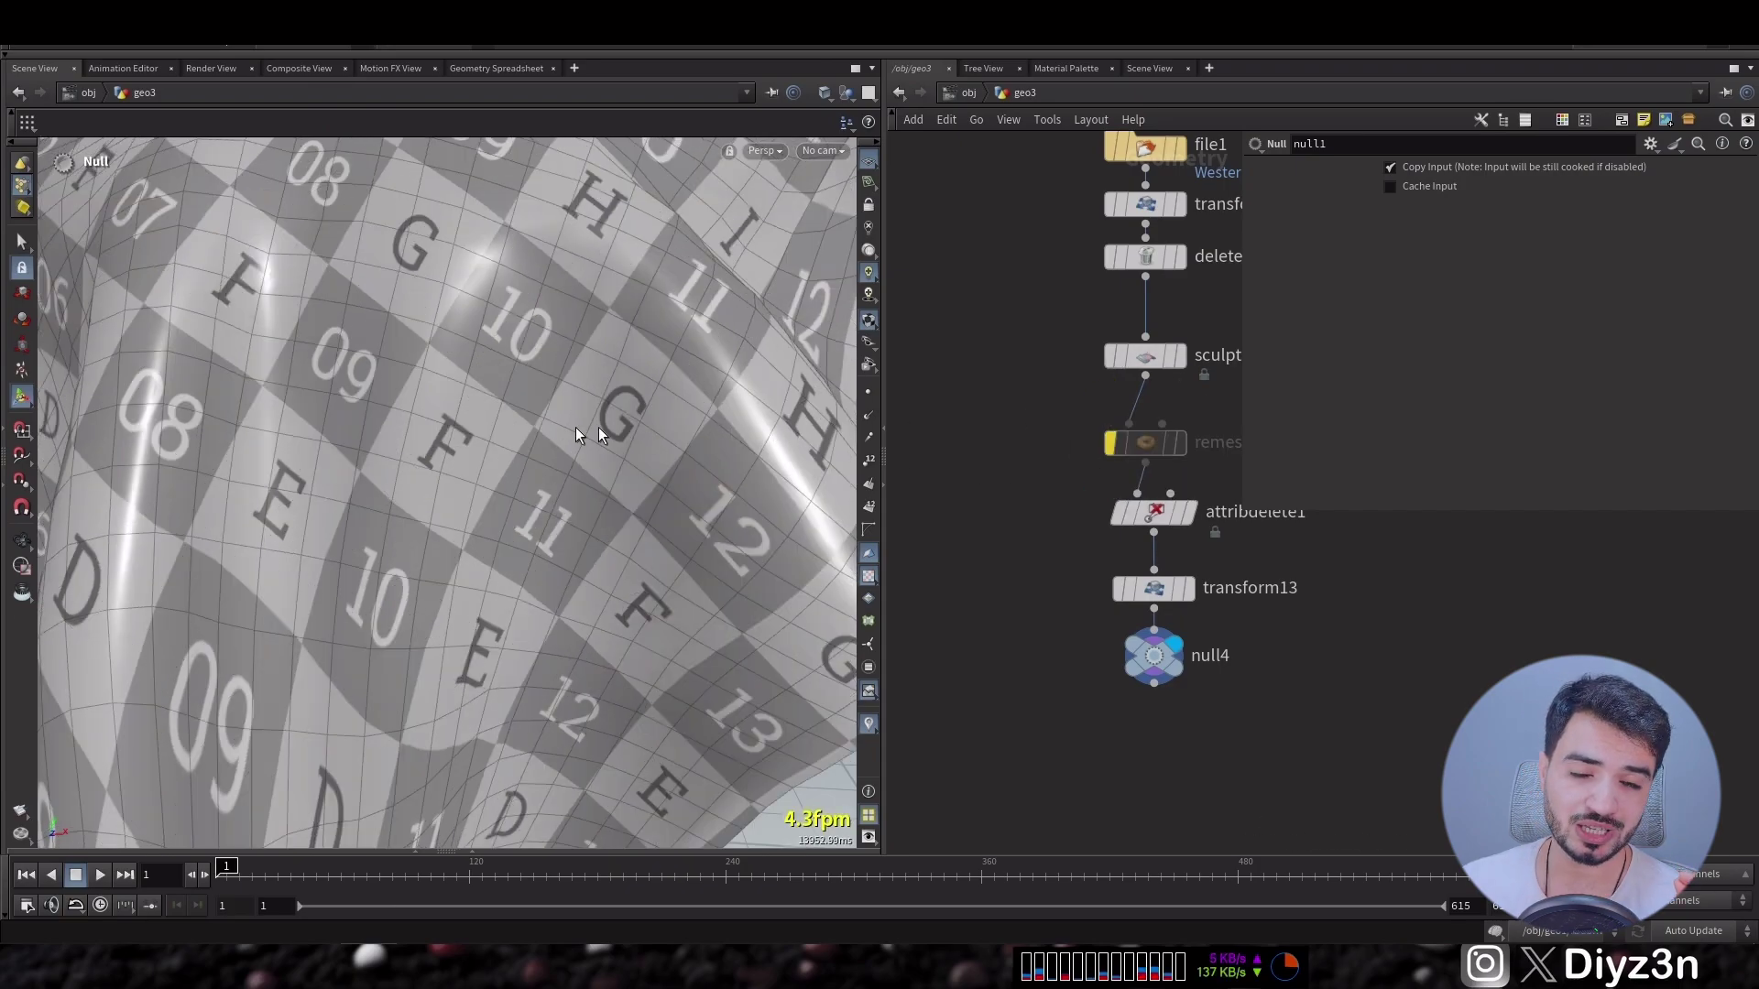
Bring fbxcharacterimport3 and null1 back into view in the network to add a node.
scroll(484, 367, "down", 10)
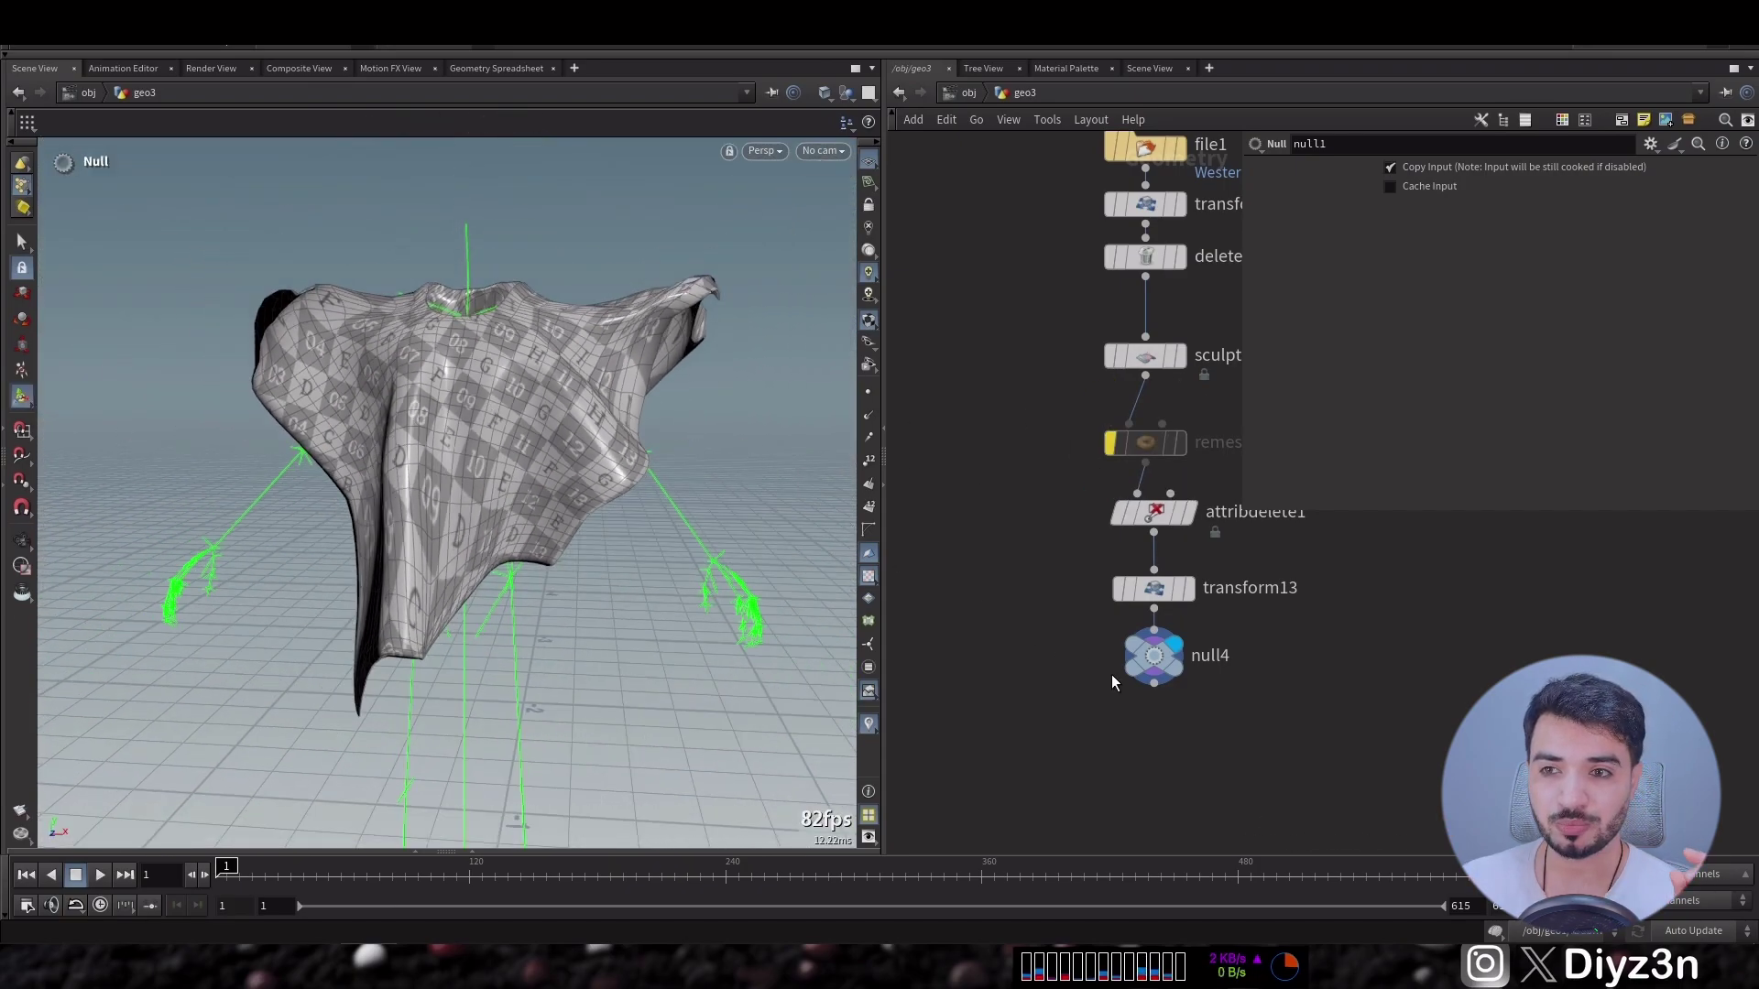
middle_click_drag(1046, 711, 1281, 696)
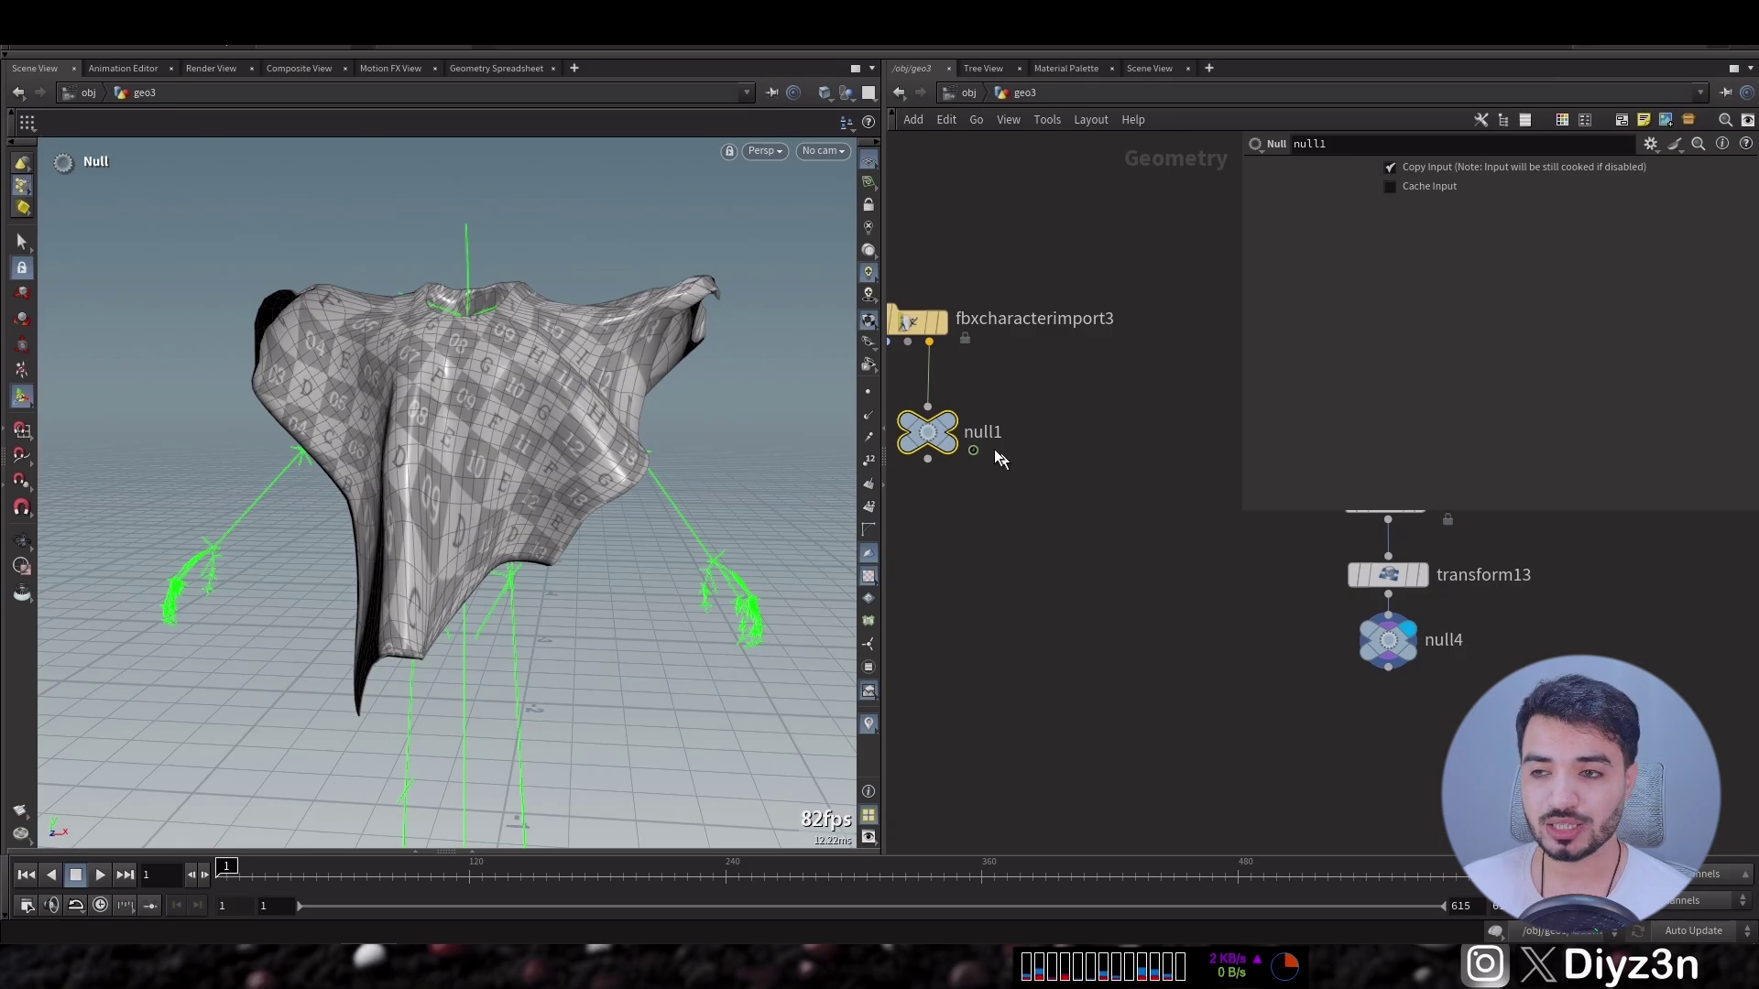
key("Escape")
left_click_drag(432, 443, 305, 314)
key("Return")
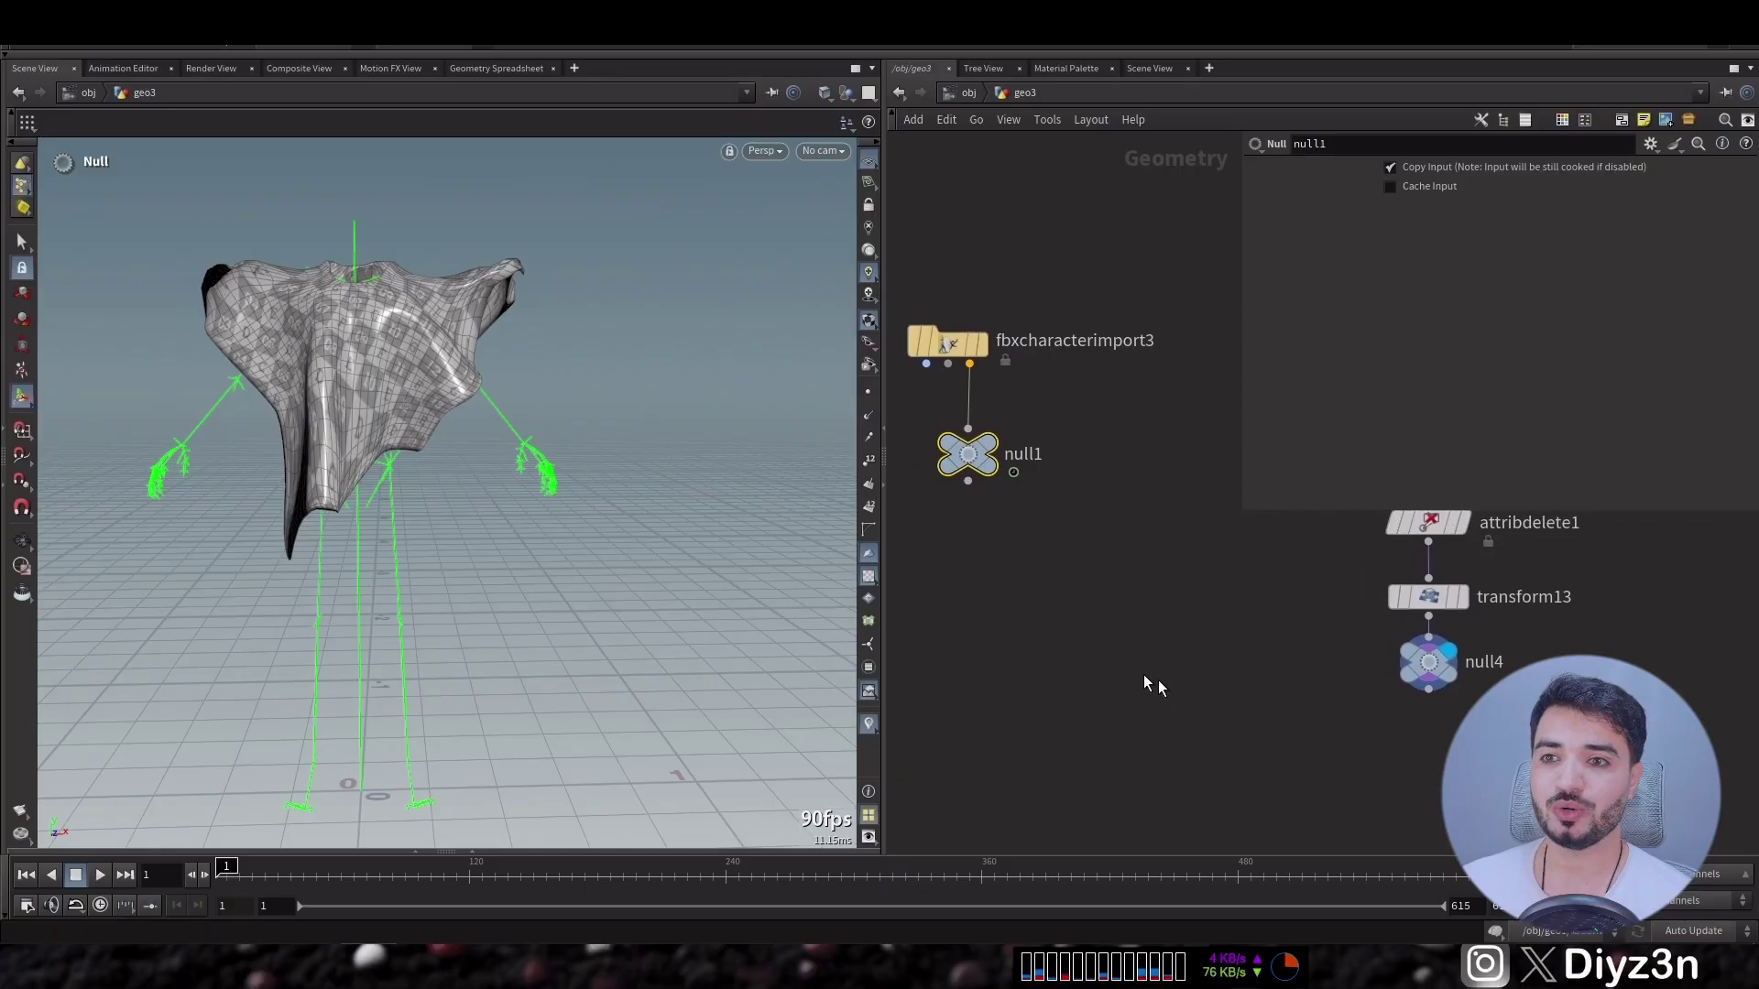
key("Tab")
Add a MocaX node wired under null1 and display its output.
mouse_move(1107, 570)
left_click(1222, 570)
left_click(1048, 671)
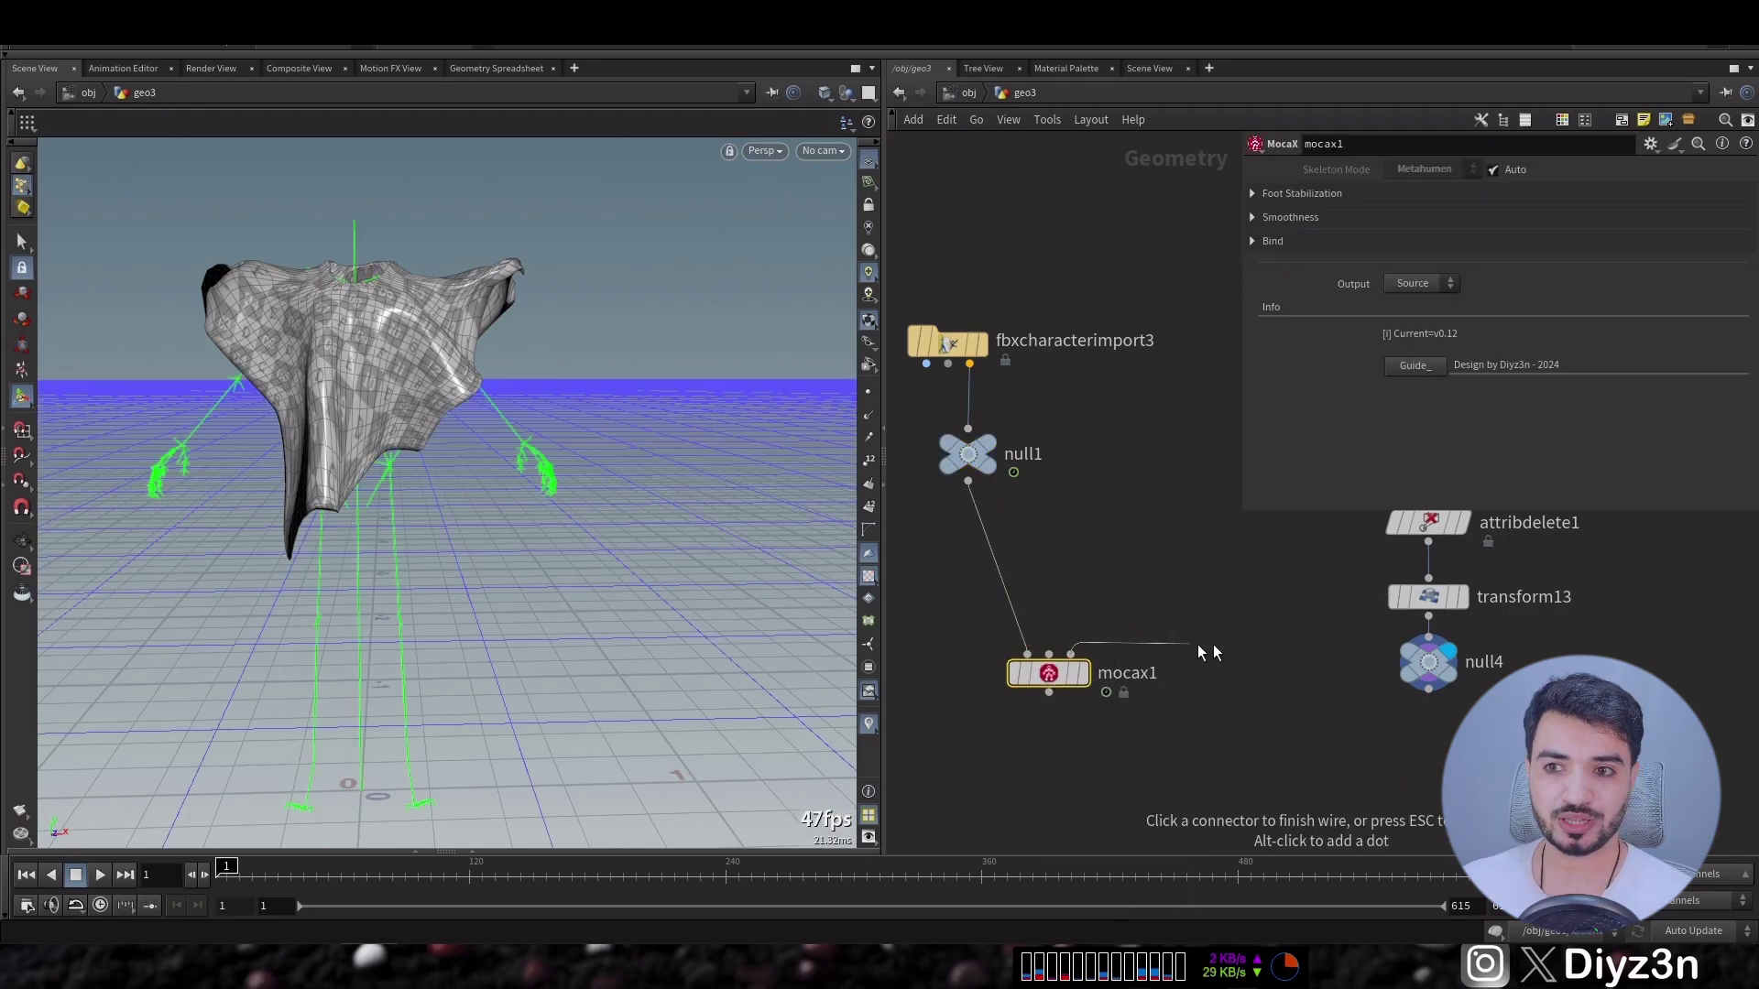
left_click_drag(1085, 683, 1045, 742)
left_click(1046, 735)
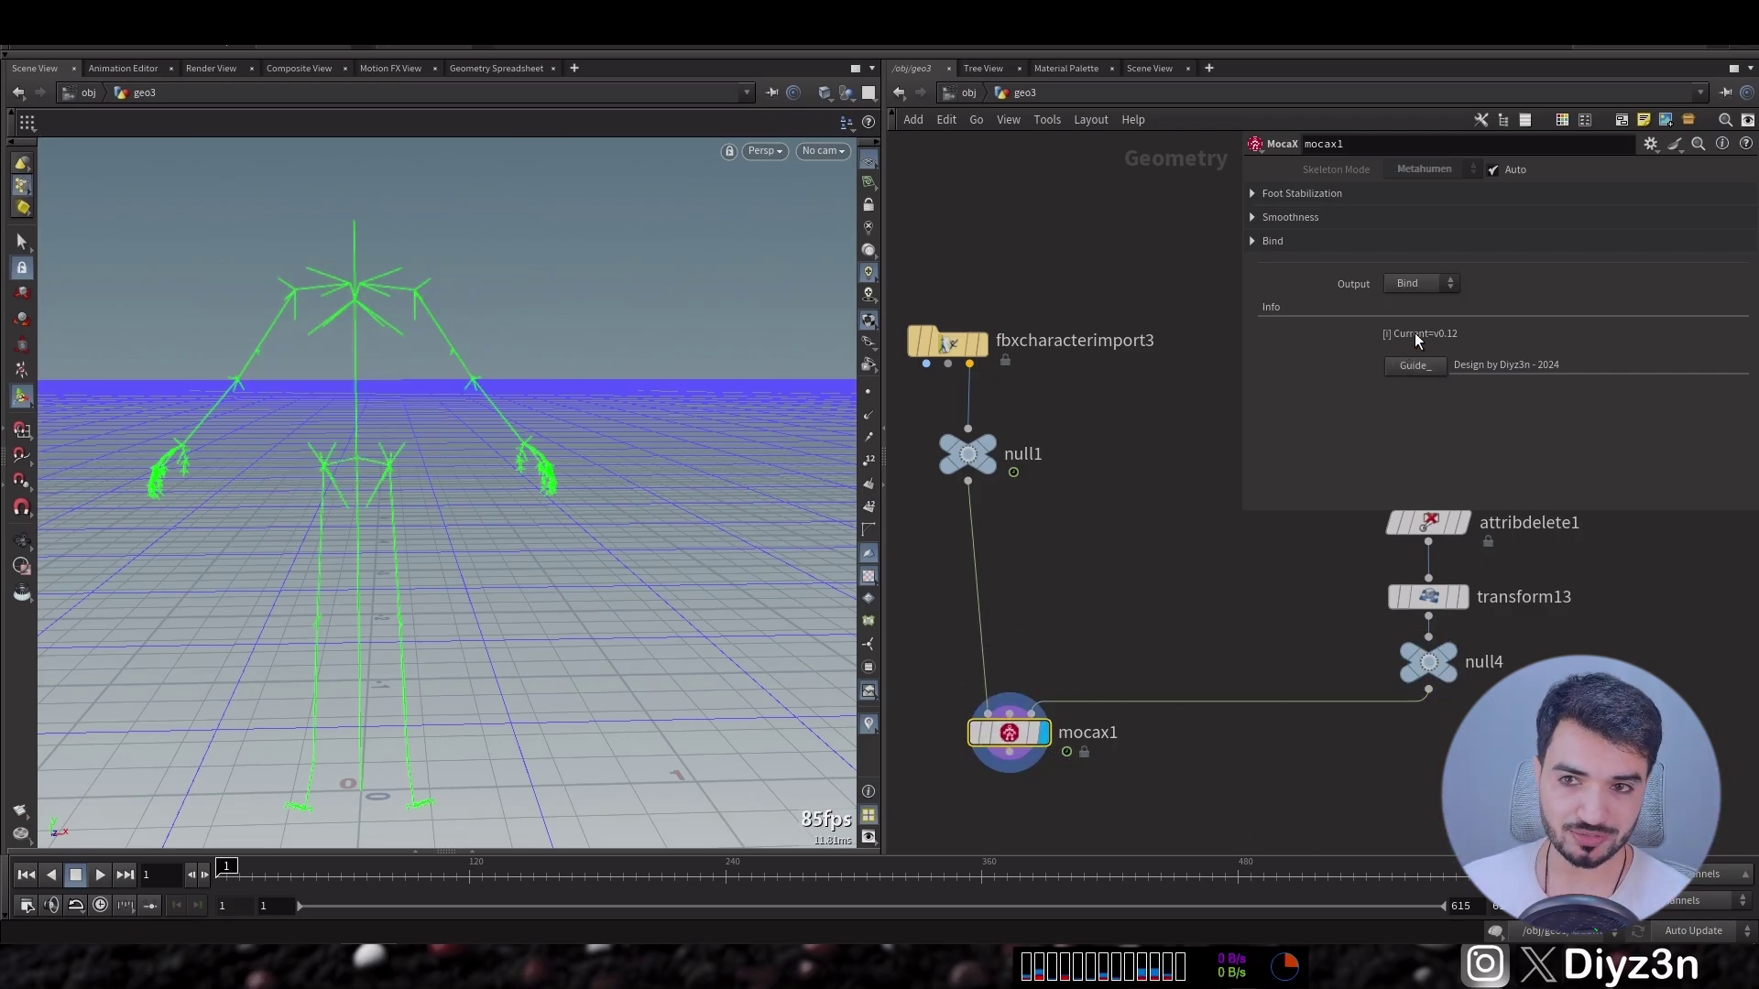
Set mocax1's Bind mode to Skeleton with Bind output and inspect the bound cloth.
left_click(1299, 246)
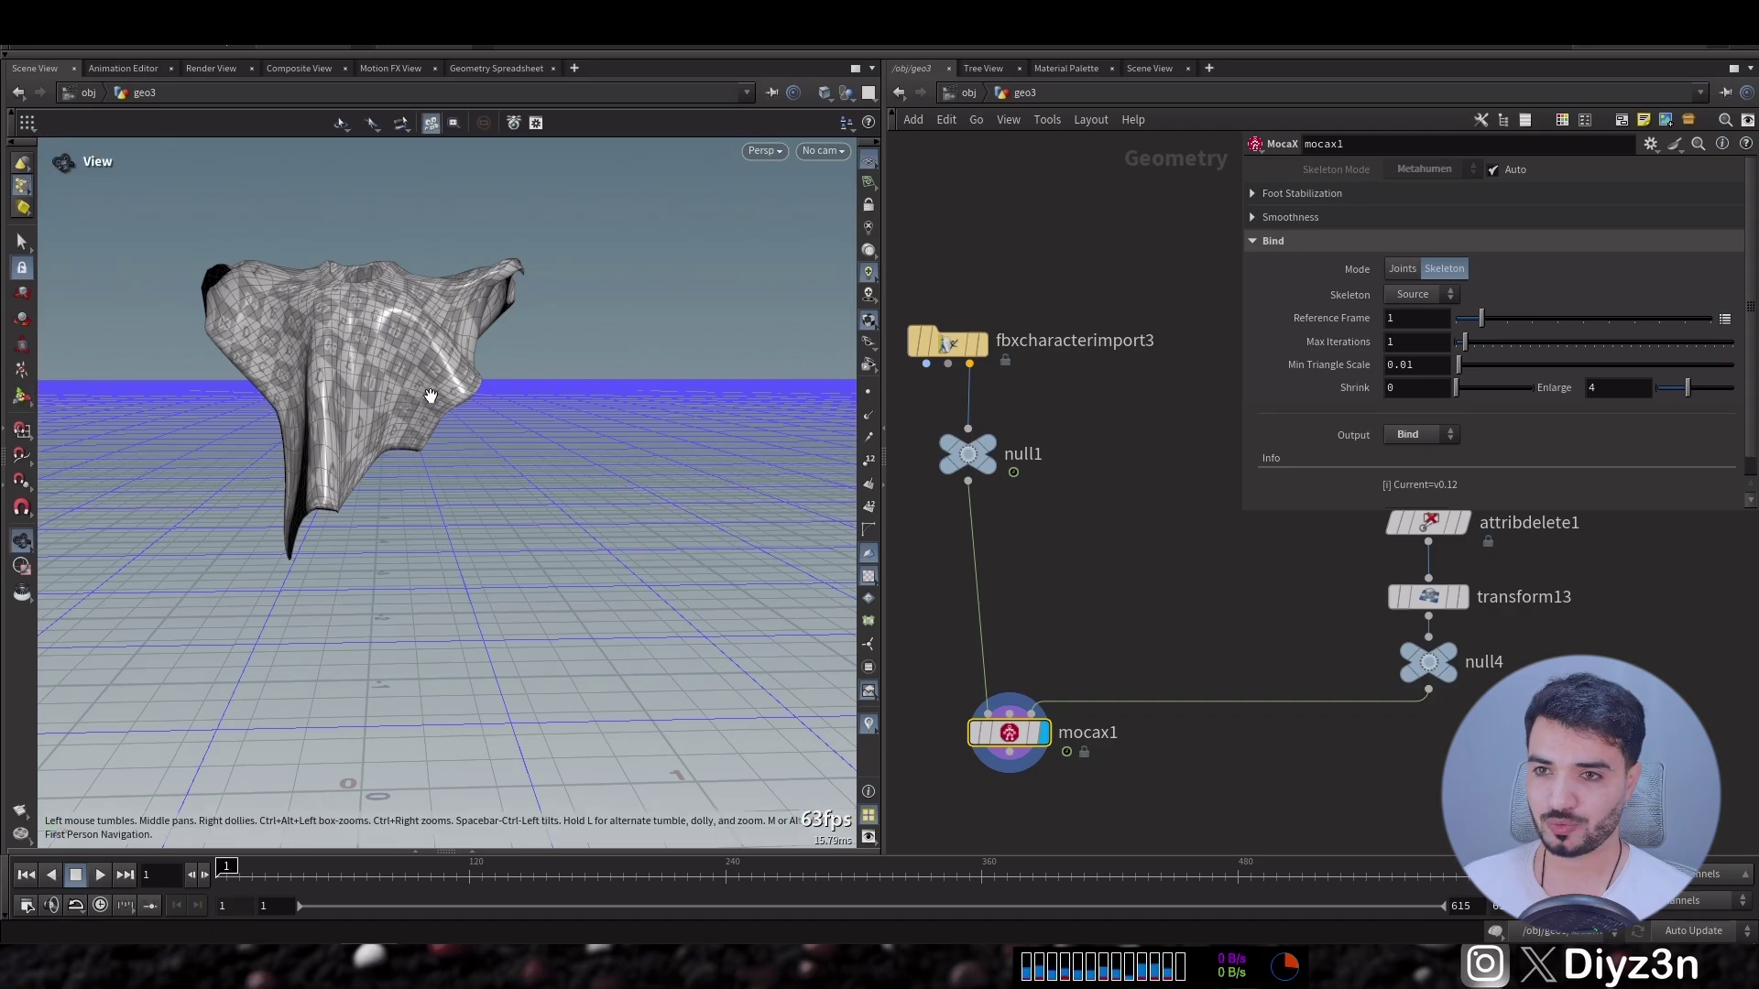
middle_click_drag(429, 396, 556, 440, "alt")
left_click_drag(556, 439, 806, 412, "alt")
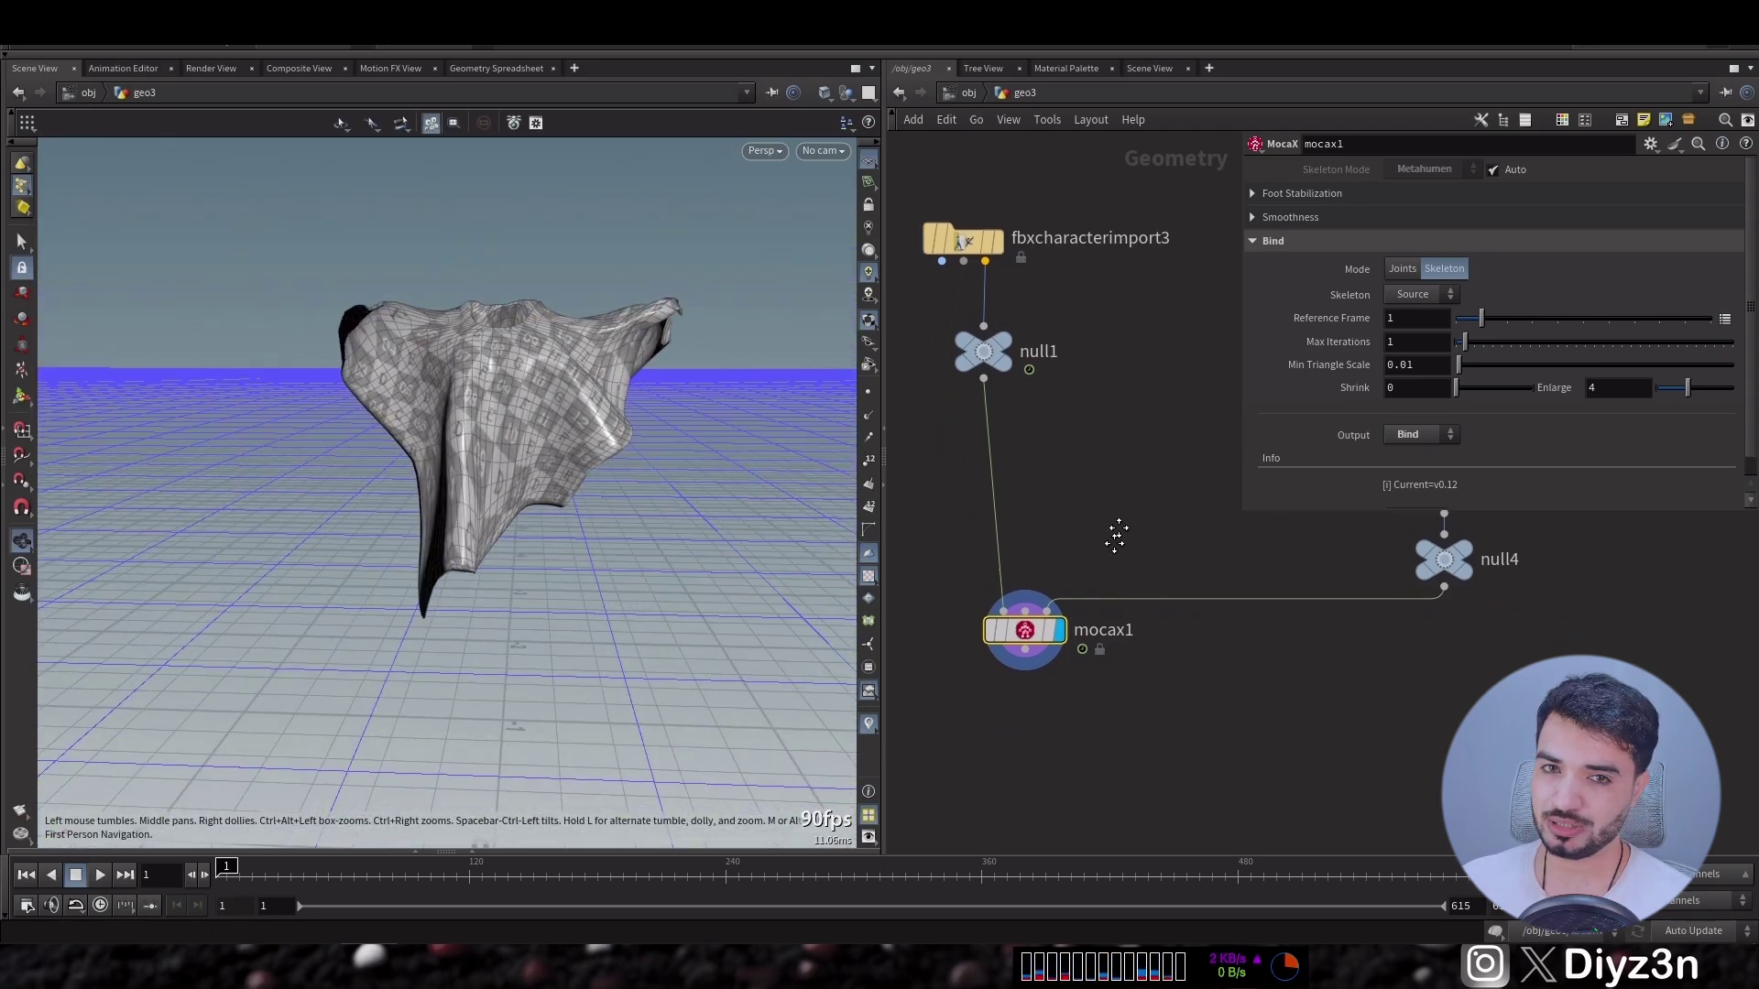
key("Tab")
type("nu")
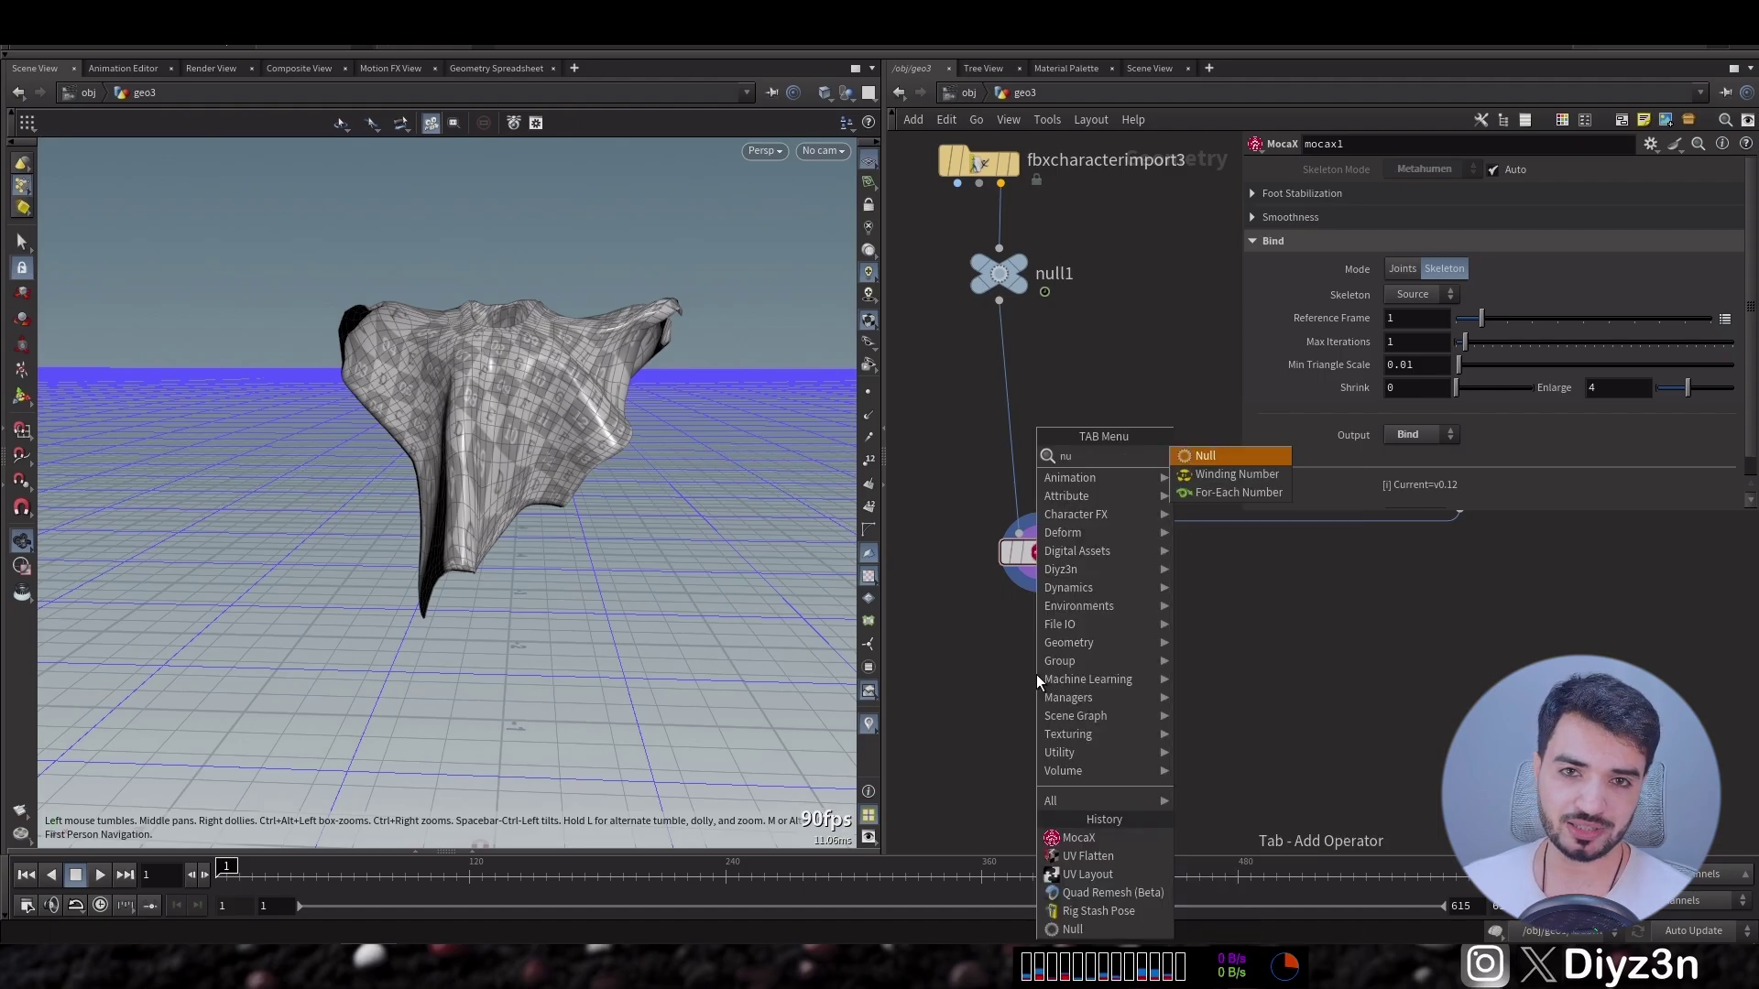
left_click(1211, 458)
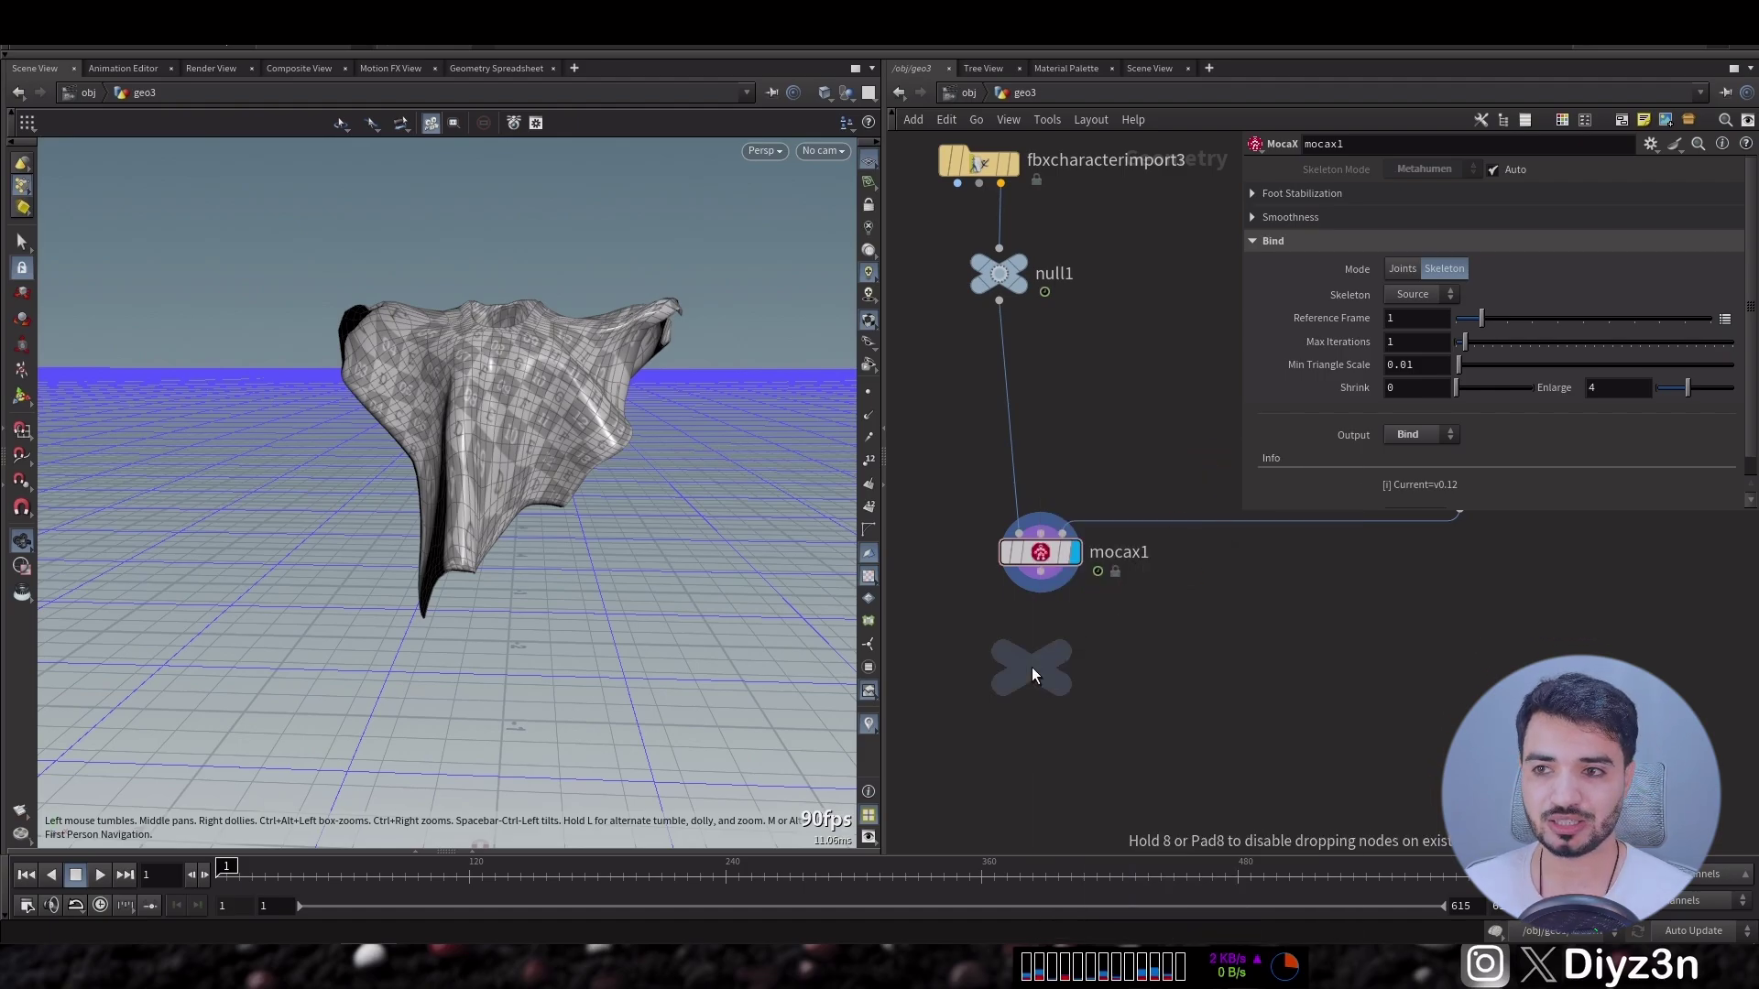
left_click(1032, 668)
left_click_drag(1031, 642, 1040, 573)
middle_click(1039, 673)
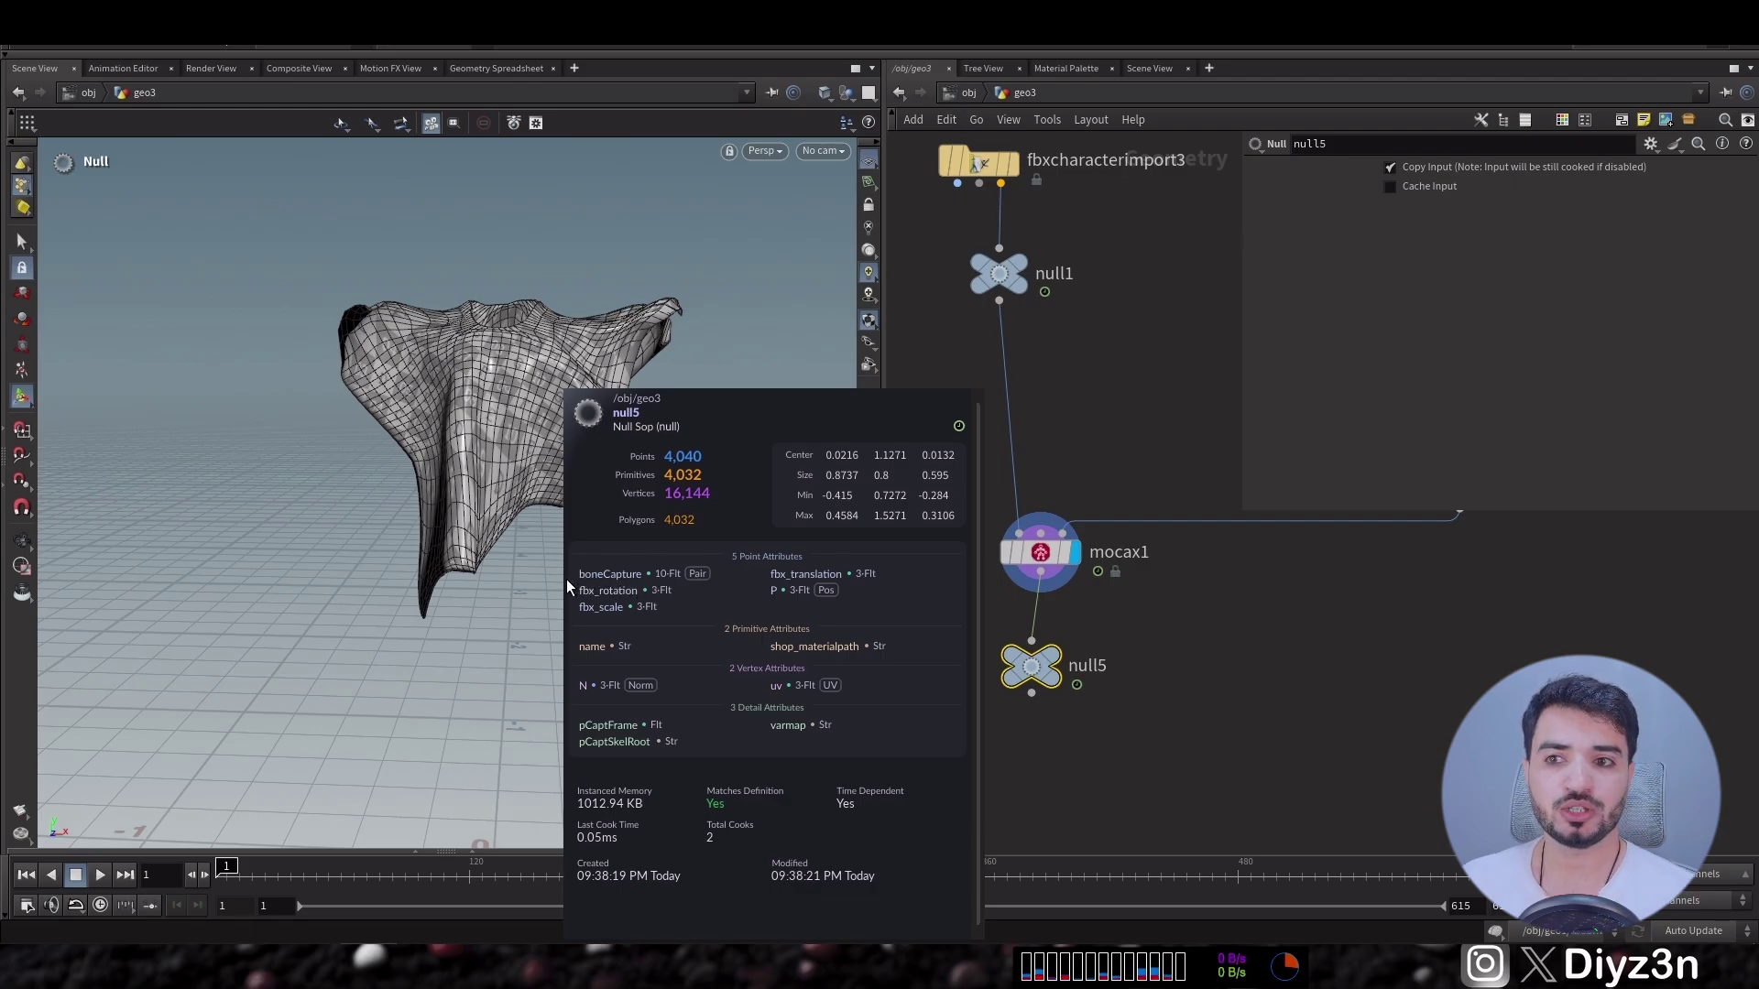
middle_click_drag(1127, 652, 1198, 651)
left_click_drag(1094, 672, 1103, 651)
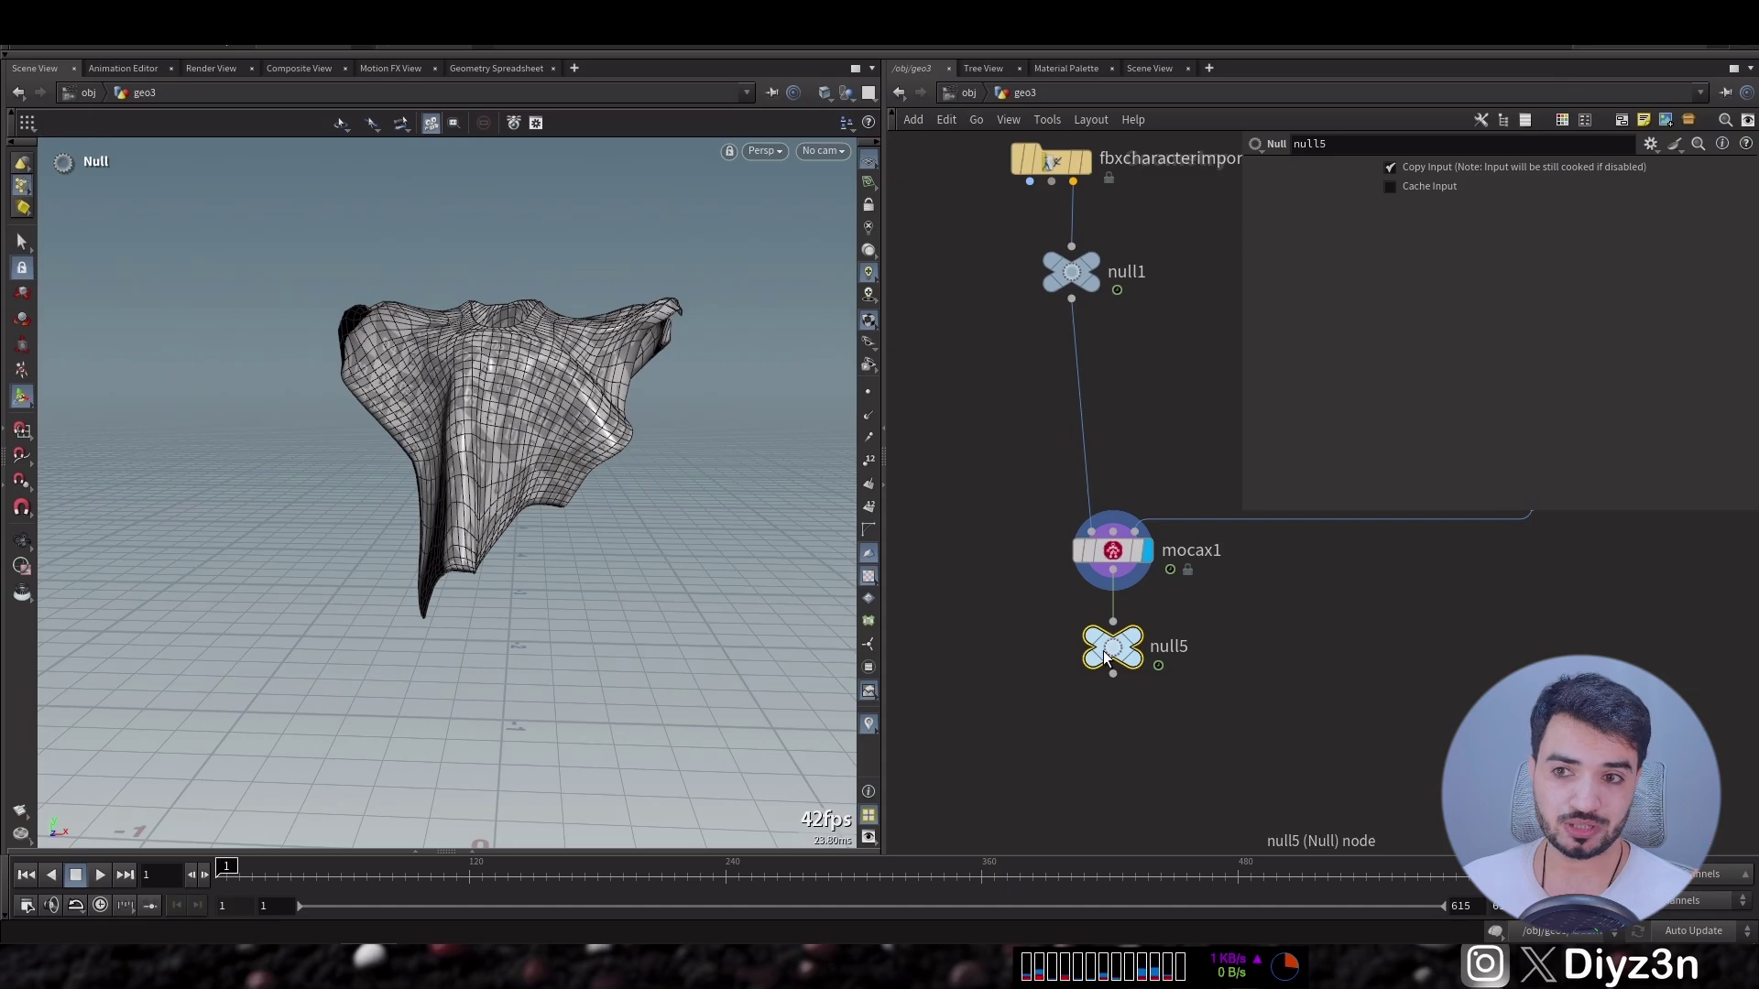
key("Delete")
key("Tab")
type("def")
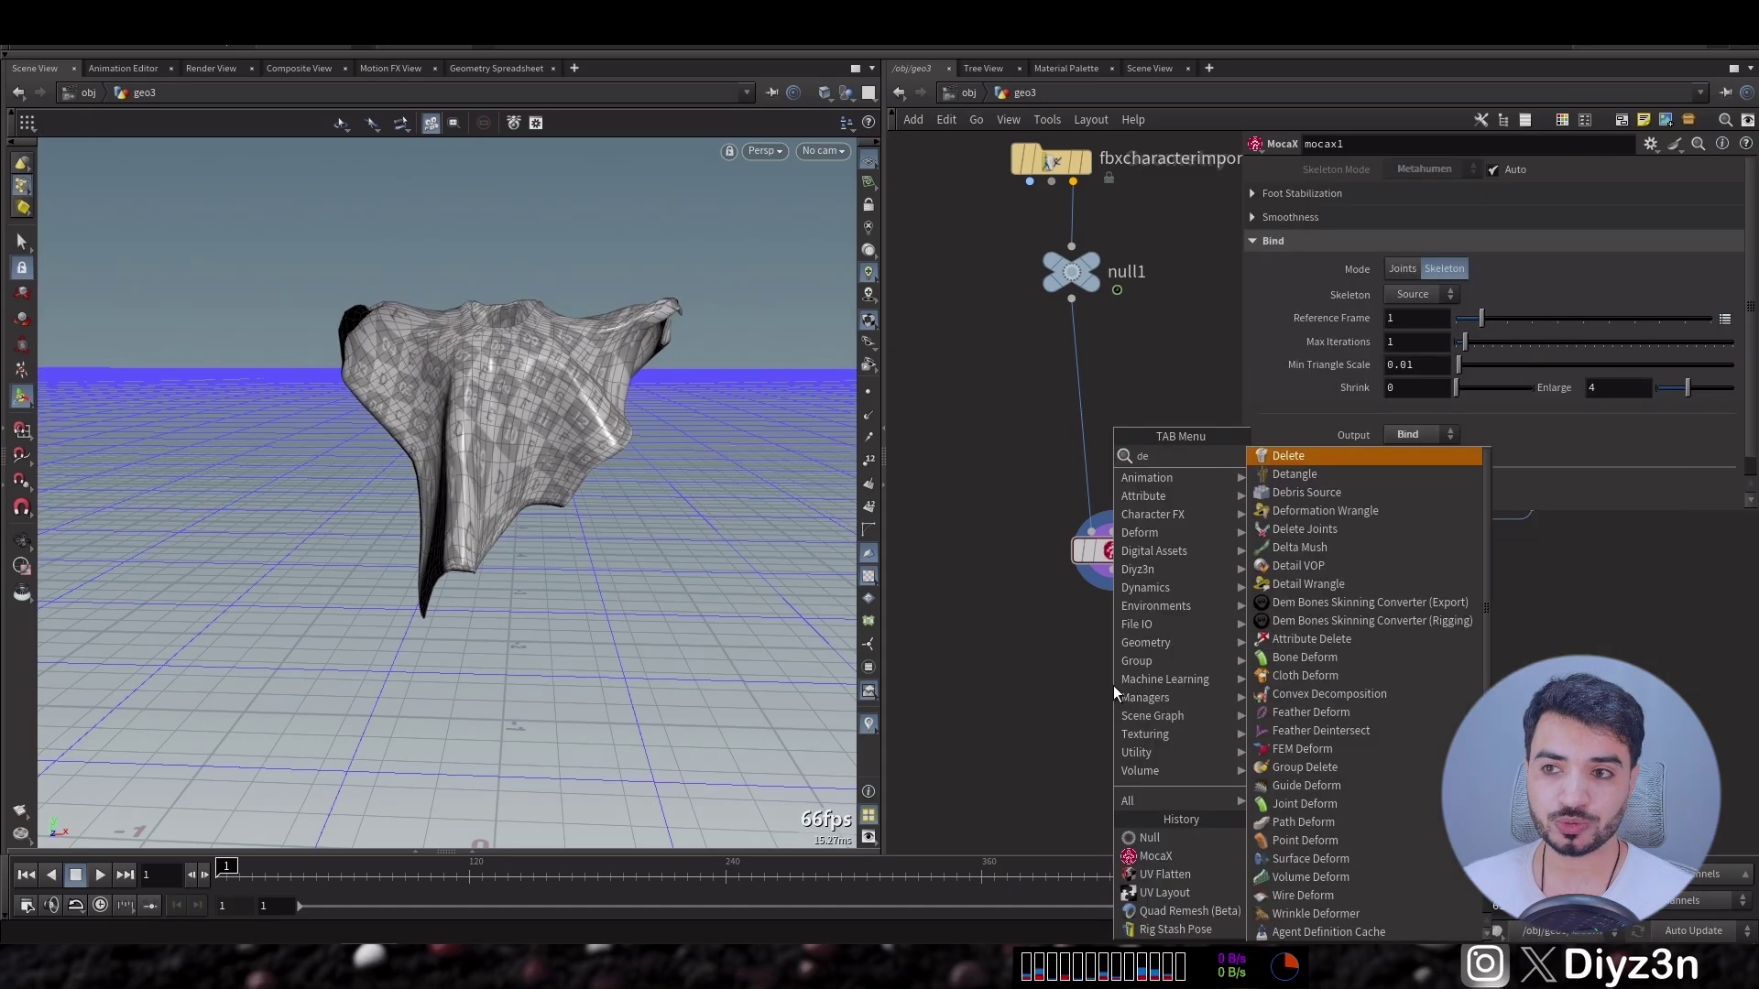
left_click(1359, 473)
left_click(1091, 706)
left_click_drag(1071, 689, 1113, 570)
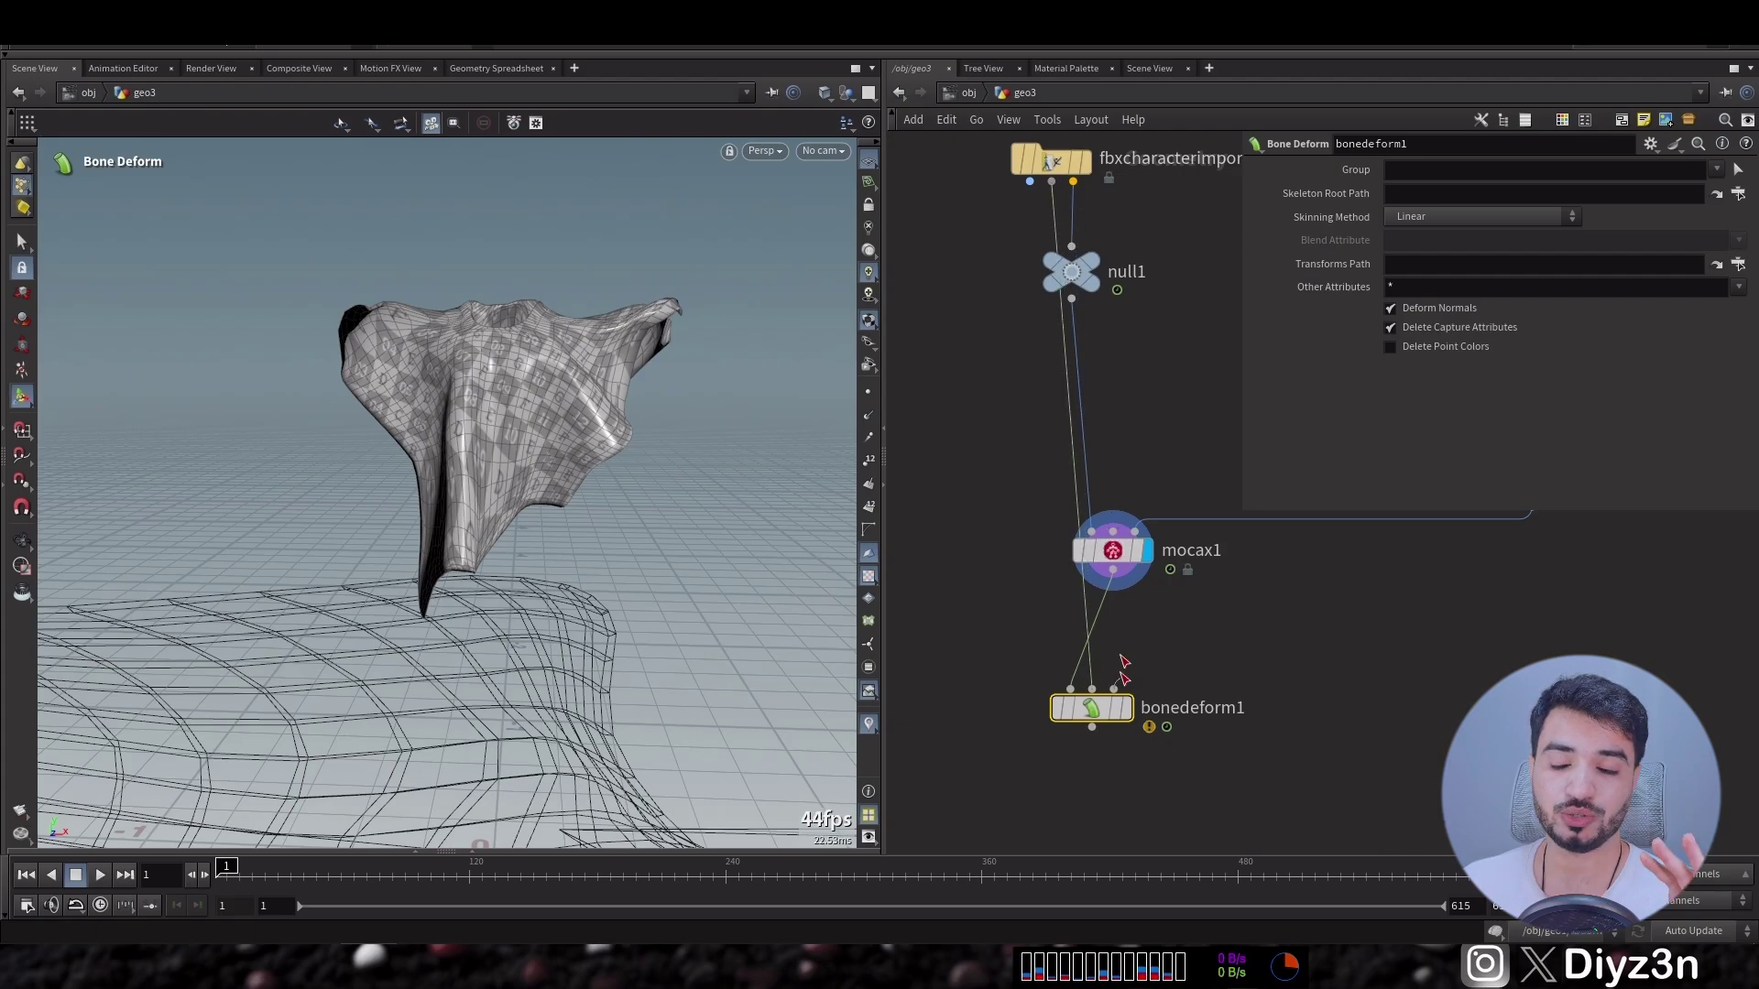
left_click_drag(1117, 687, 1072, 299)
left_click_drag(1100, 708, 996, 725)
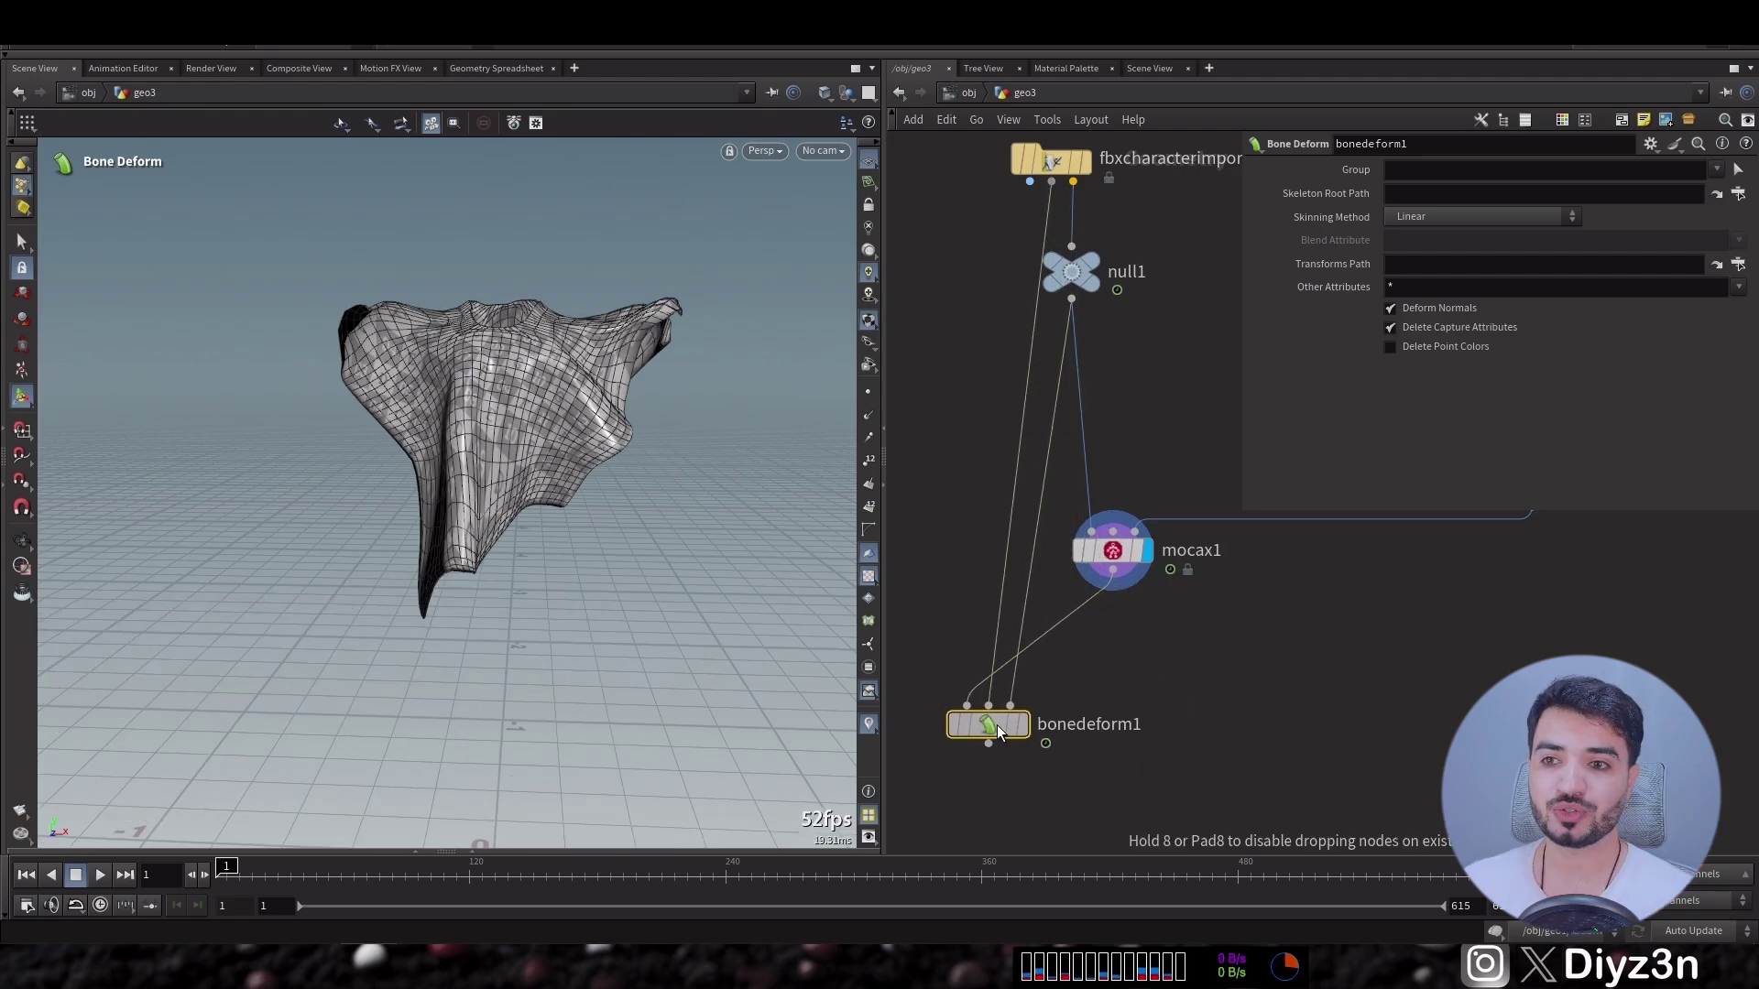
key("Tab")
type("rig")
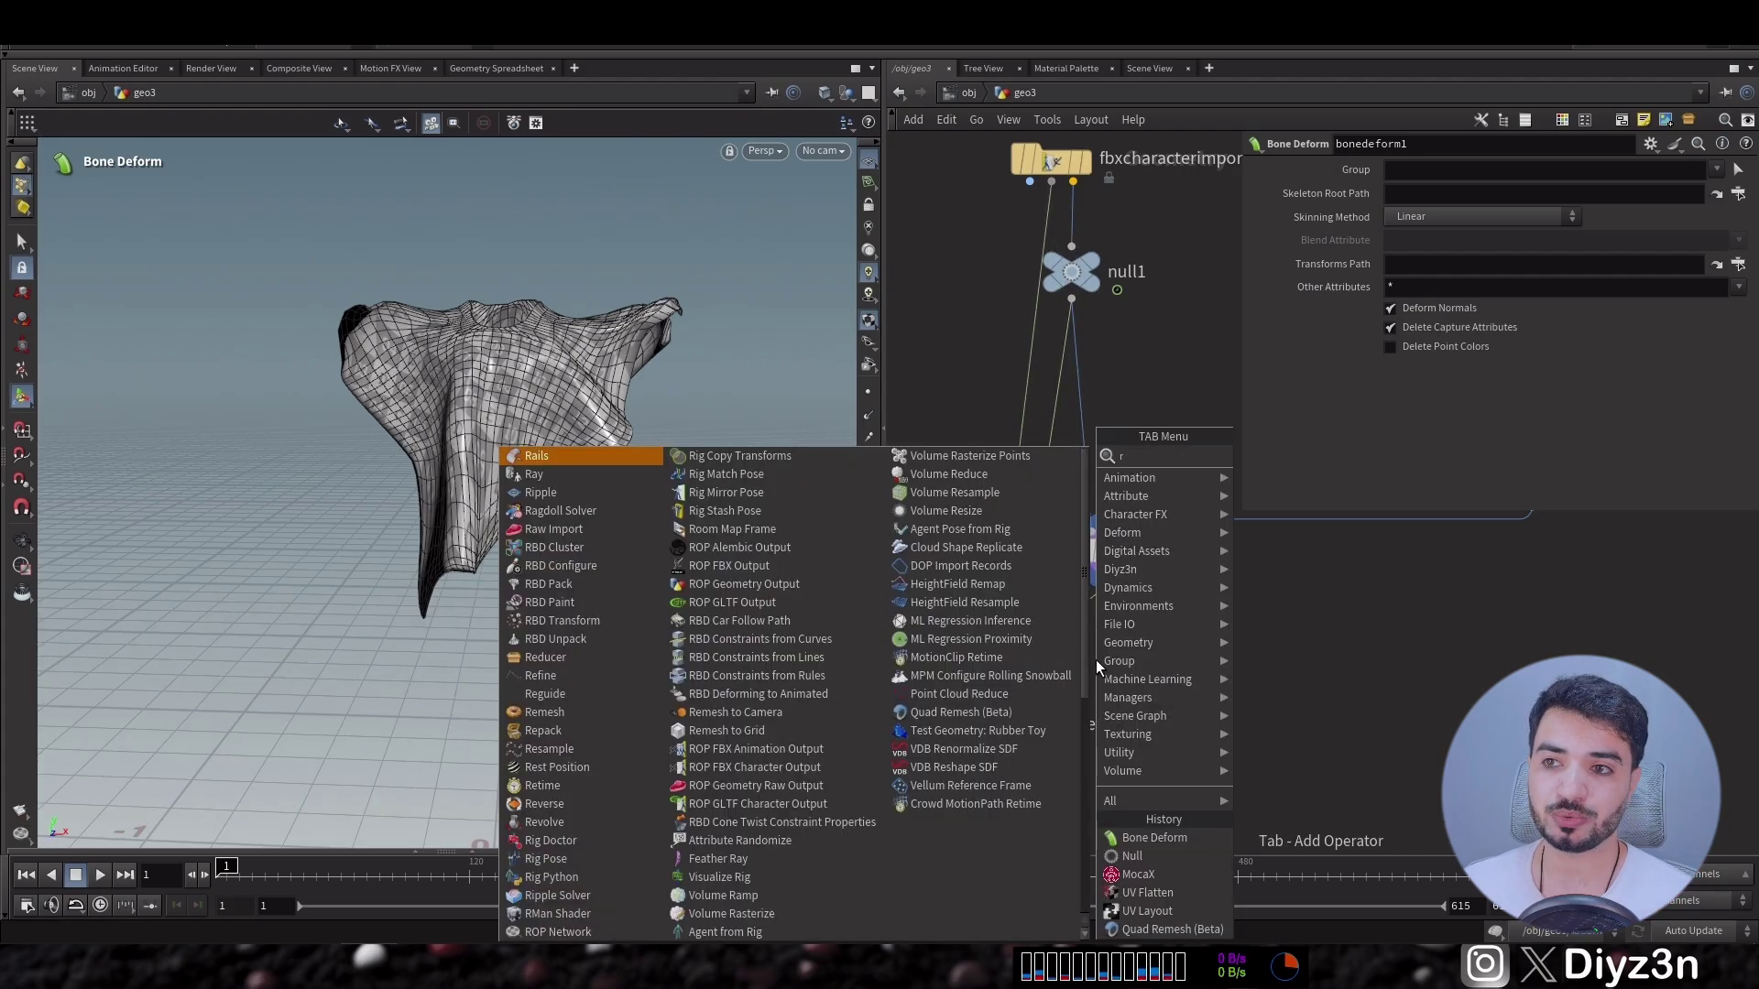
left_click(1275, 473)
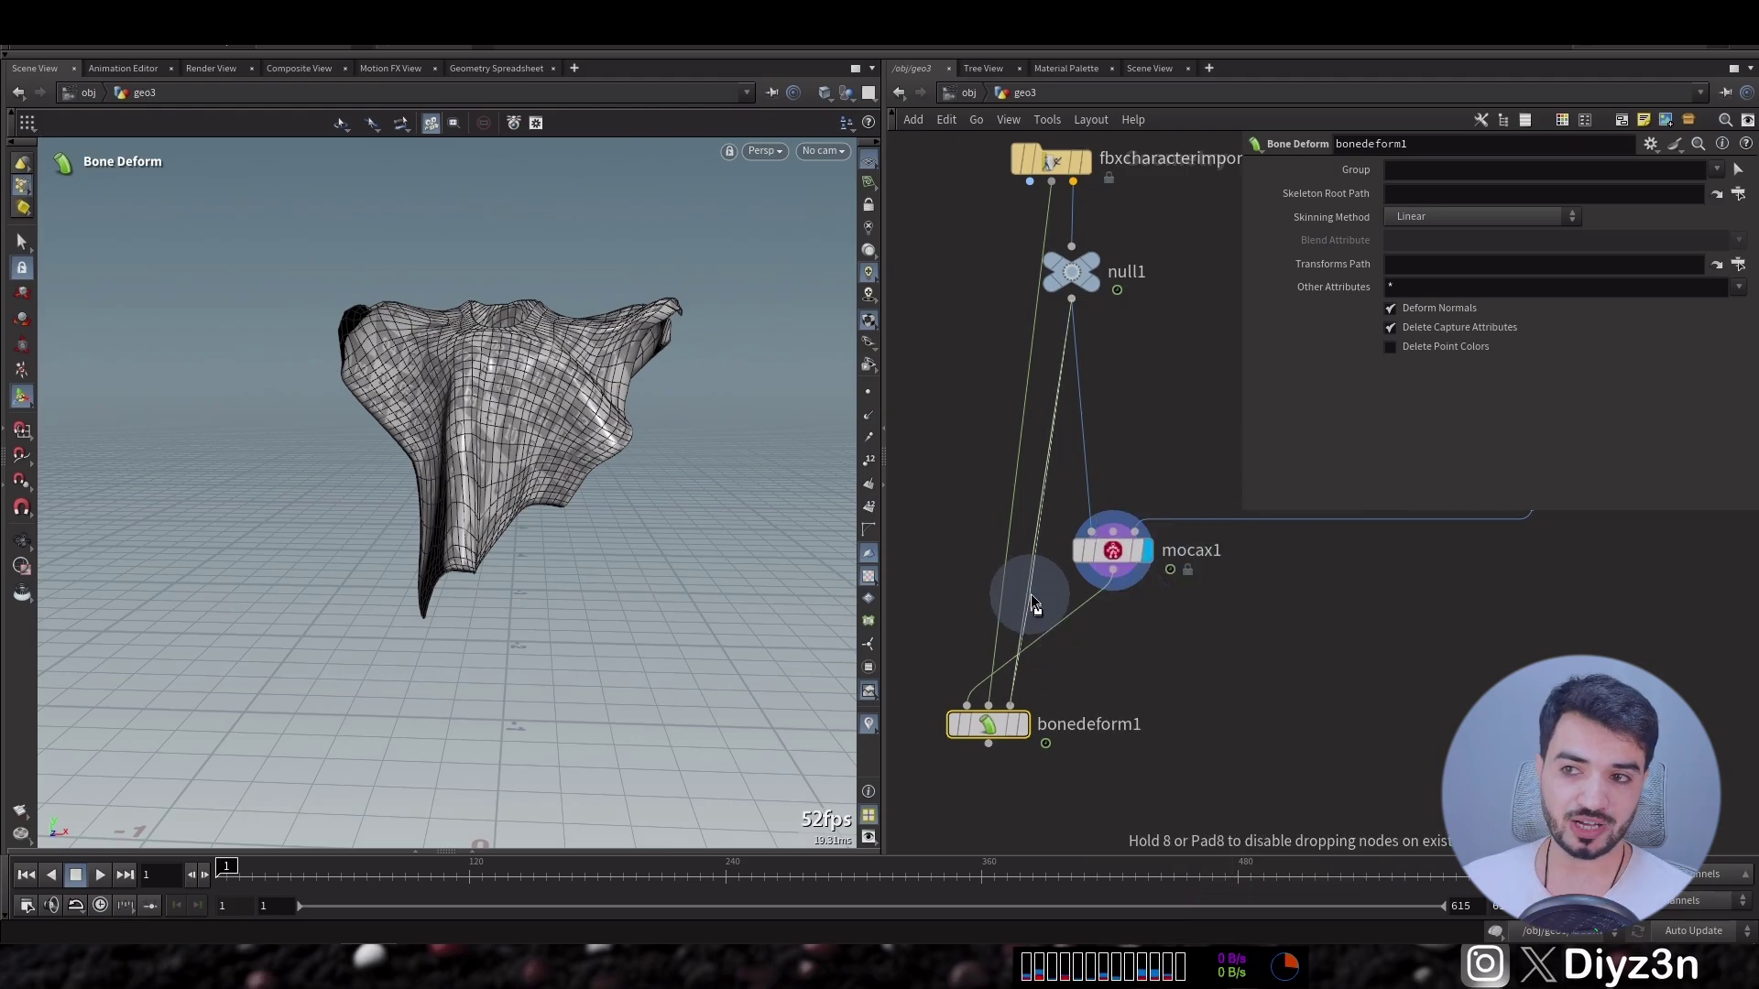
left_click(1031, 586)
left_click(507, 459)
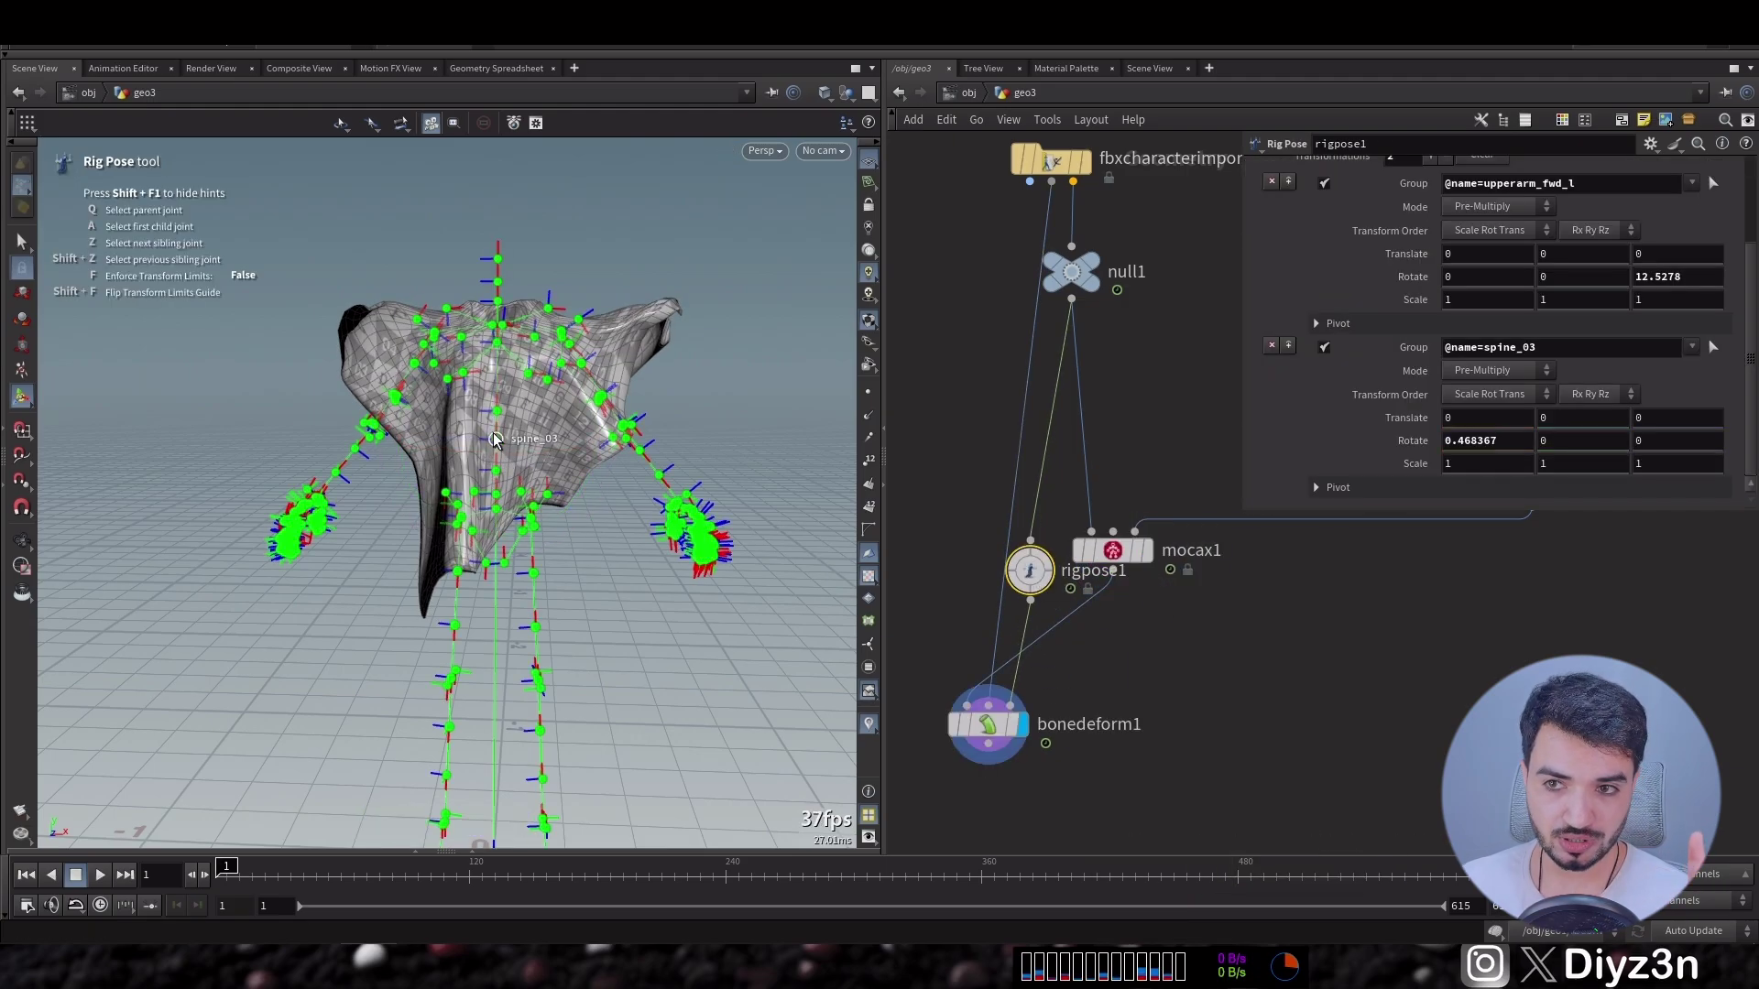
mouse_move(551, 455)
left_mouse_down()
mouse_move(576, 461)
mouse_move(509, 456)
mouse_move(539, 457)
left_mouse_up()
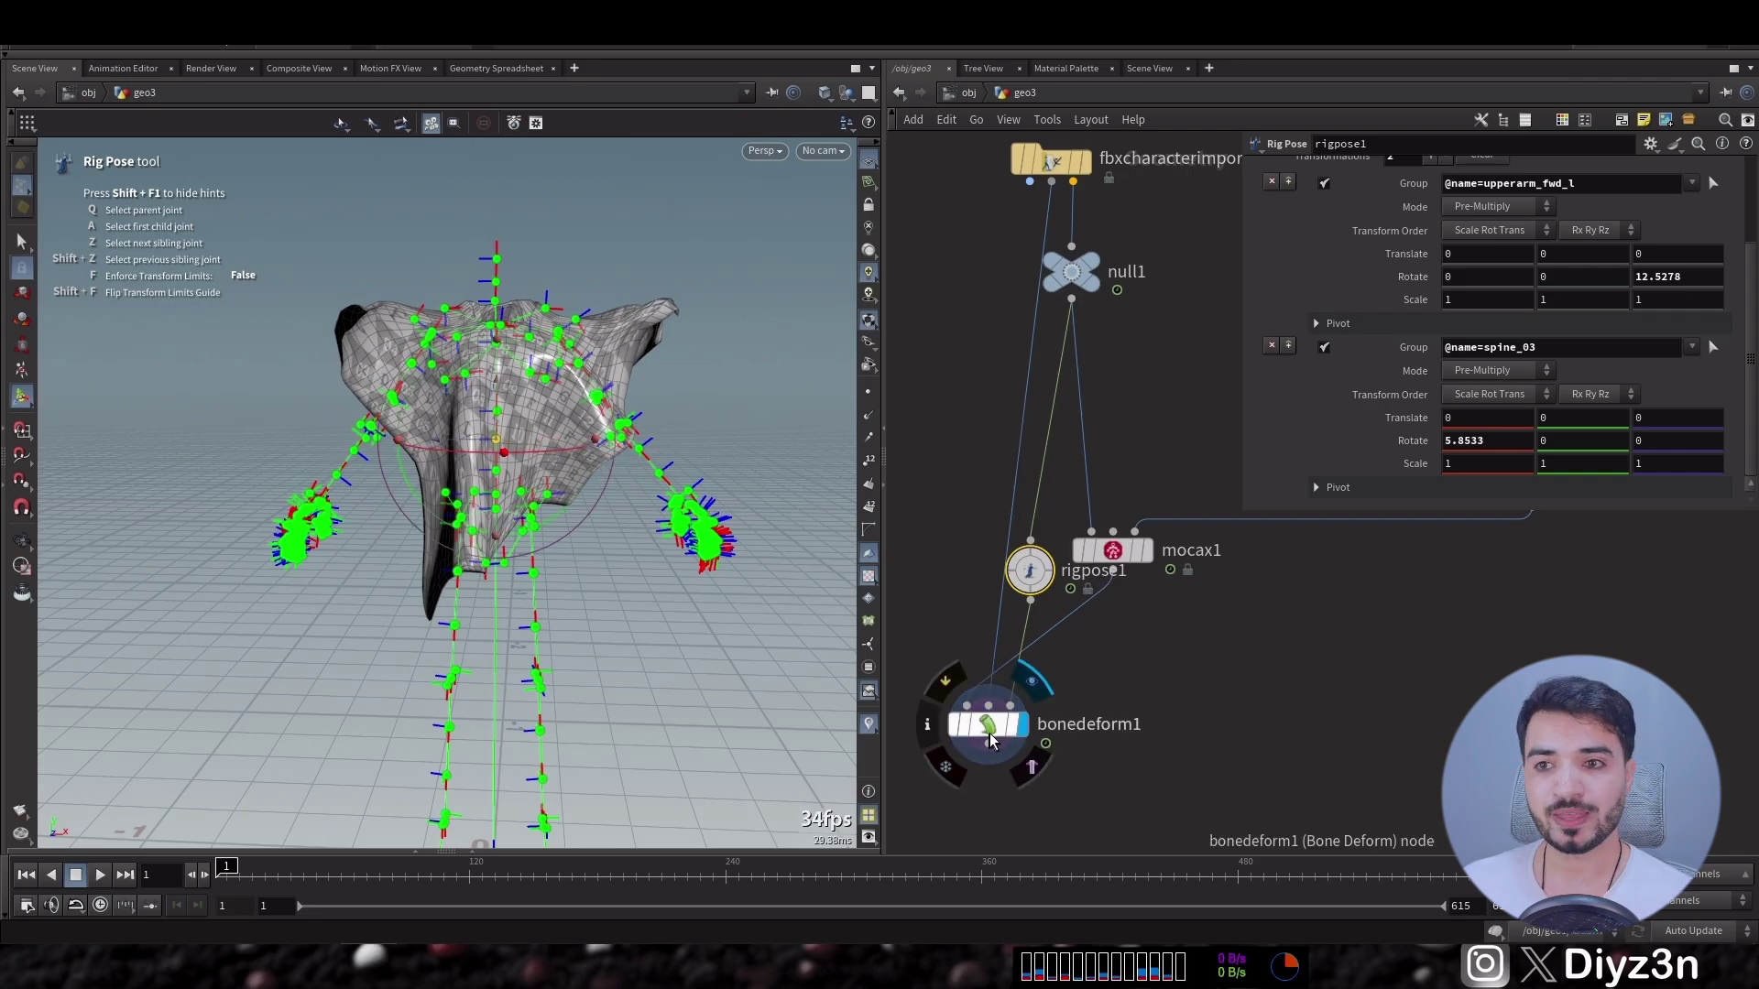
left_click(987, 734)
key("Delete")
key("Delete")
Add a ROP FBX Character Output node fed by mocax1 into its first input.
left_click(1146, 551)
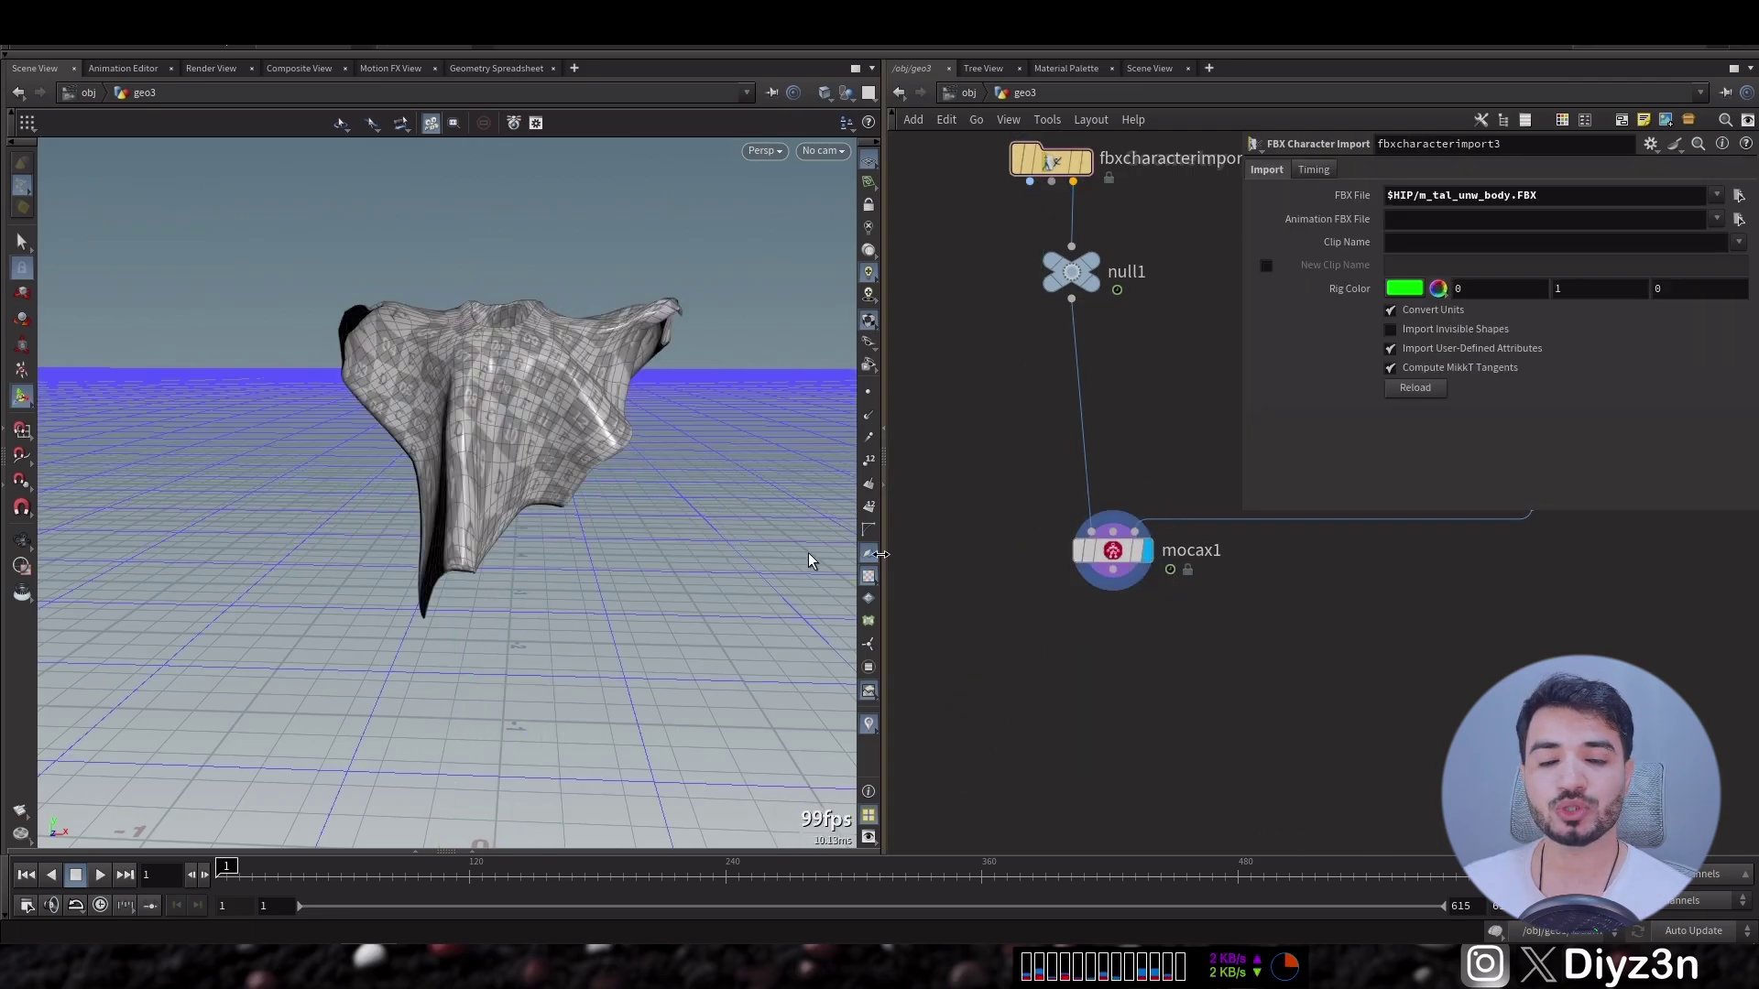
key("Tab")
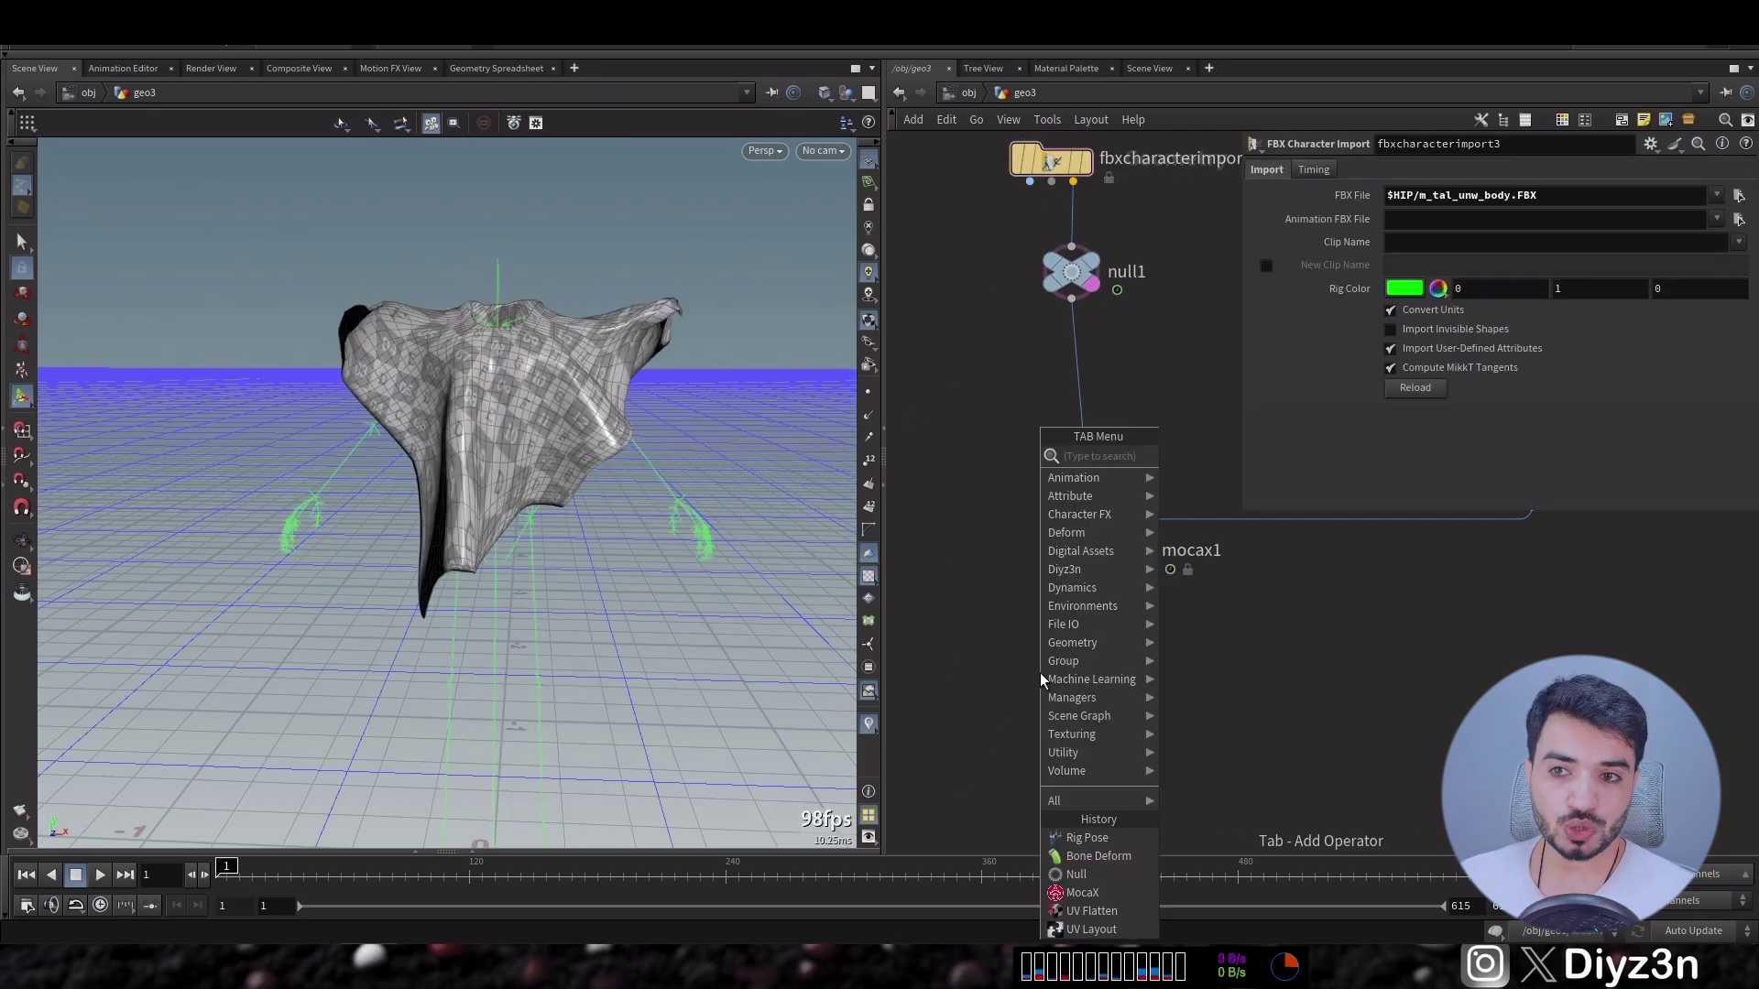
type("fbx")
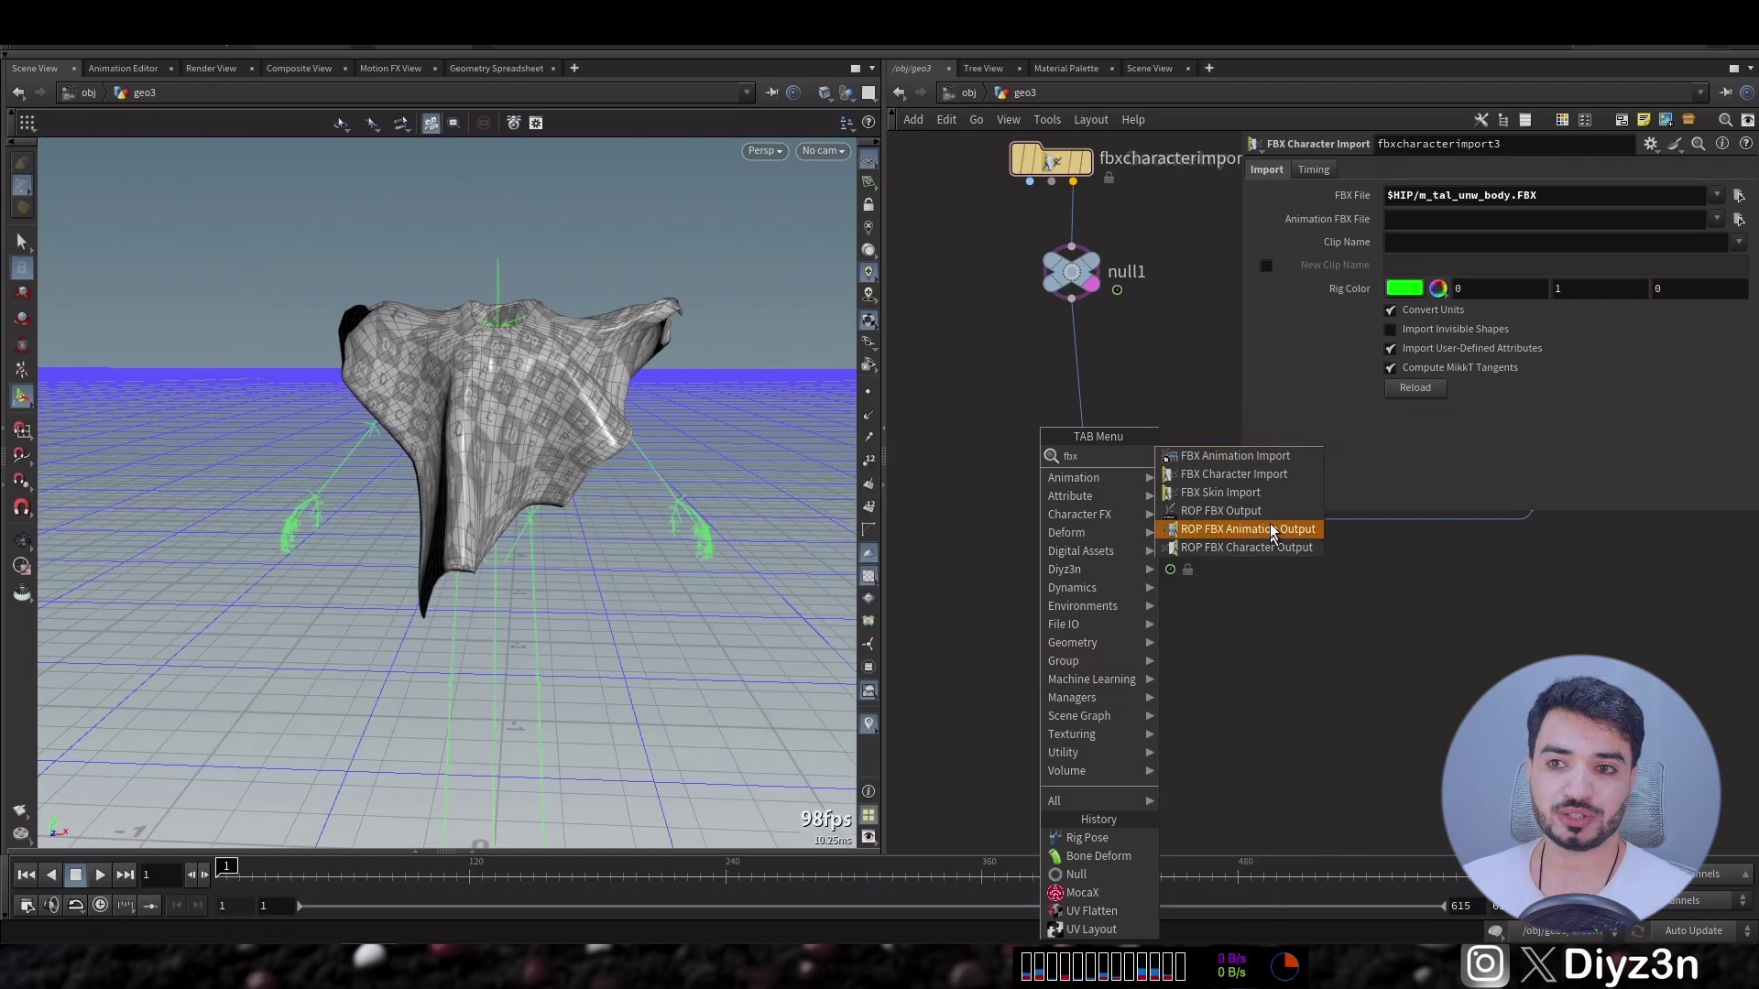
left_click(1247, 547)
left_click(1044, 669)
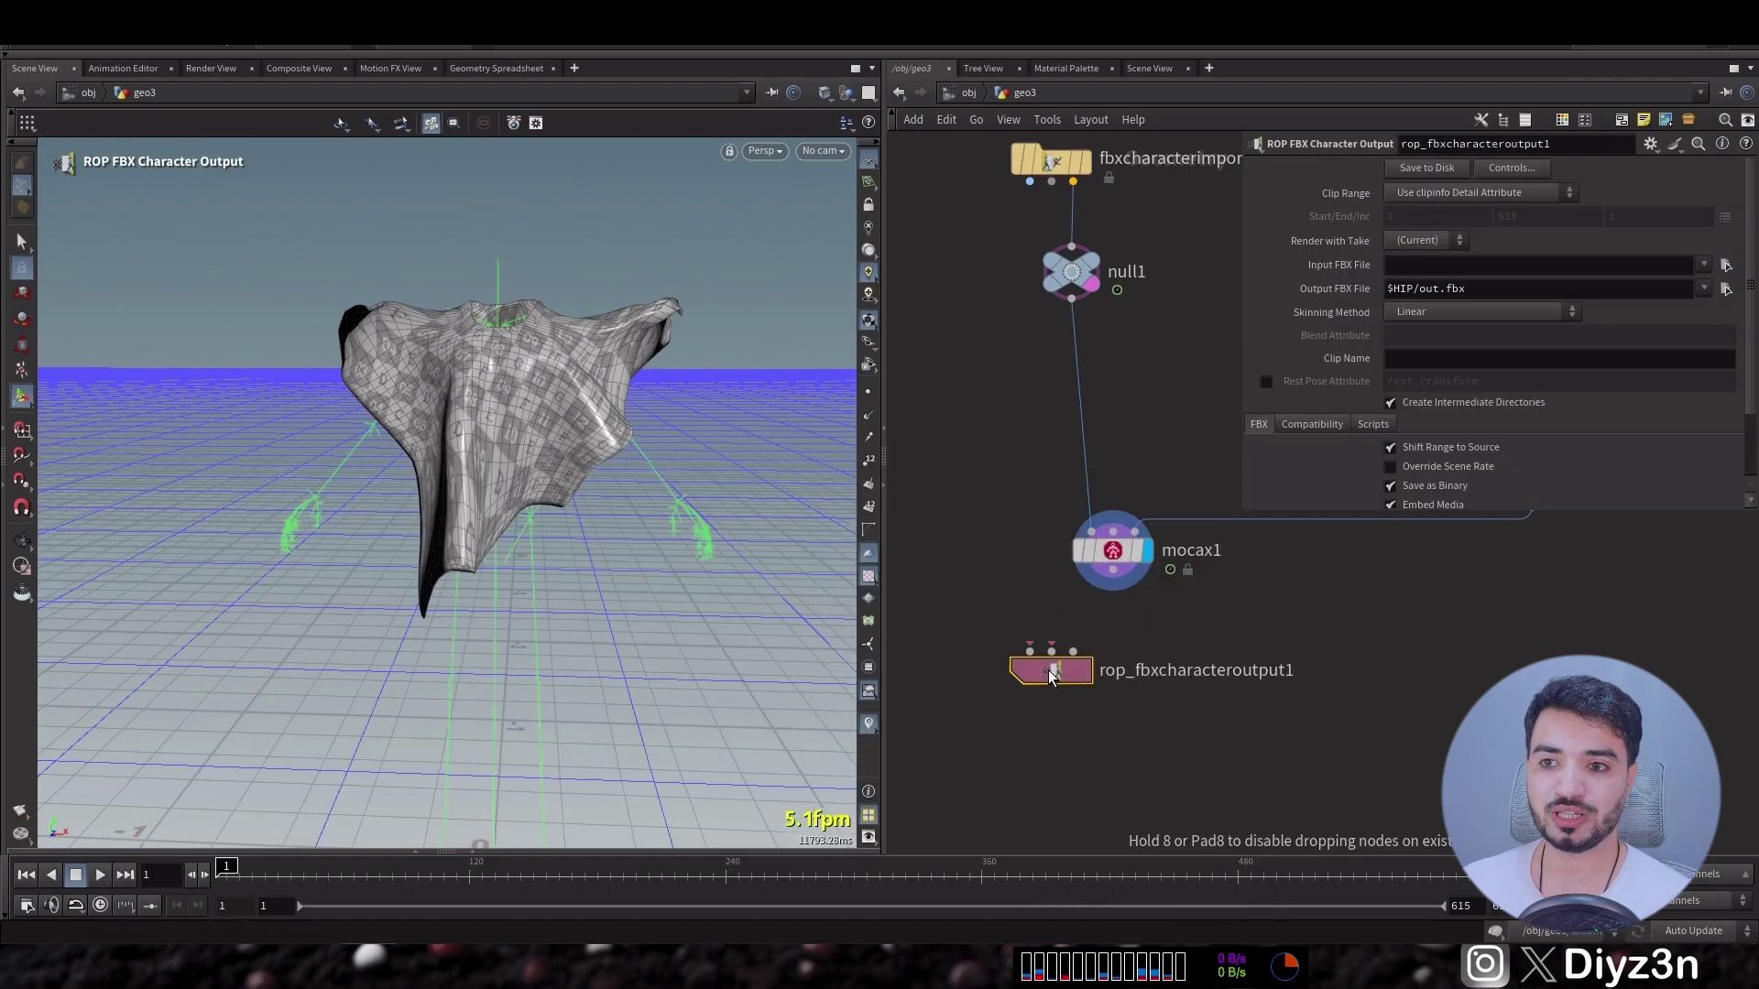
scroll(1035, 678, "up", 3)
left_click(1016, 673)
left_click(1136, 555)
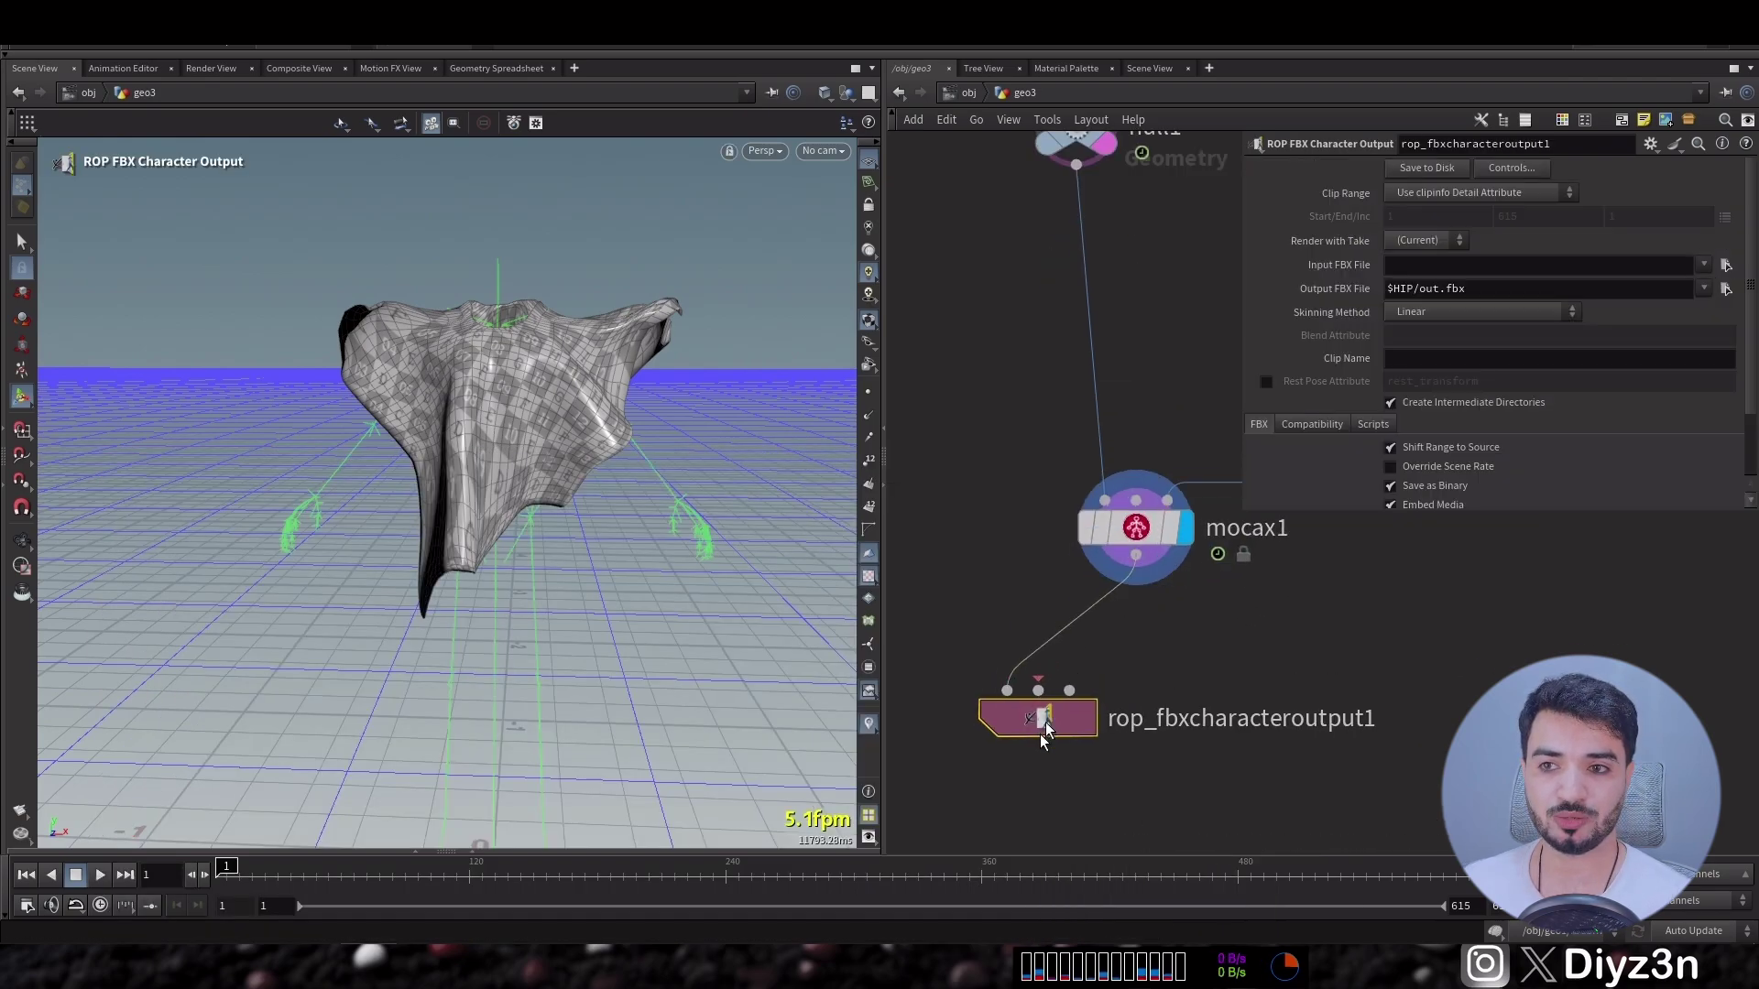
left_click_drag(1053, 684, 1015, 764)
Wire fbxcharacterimport3 to Capture Pose and null1 to Animated Pose, and set Clip Range to Render Current Frame.
scroll(1015, 765, "down", 2)
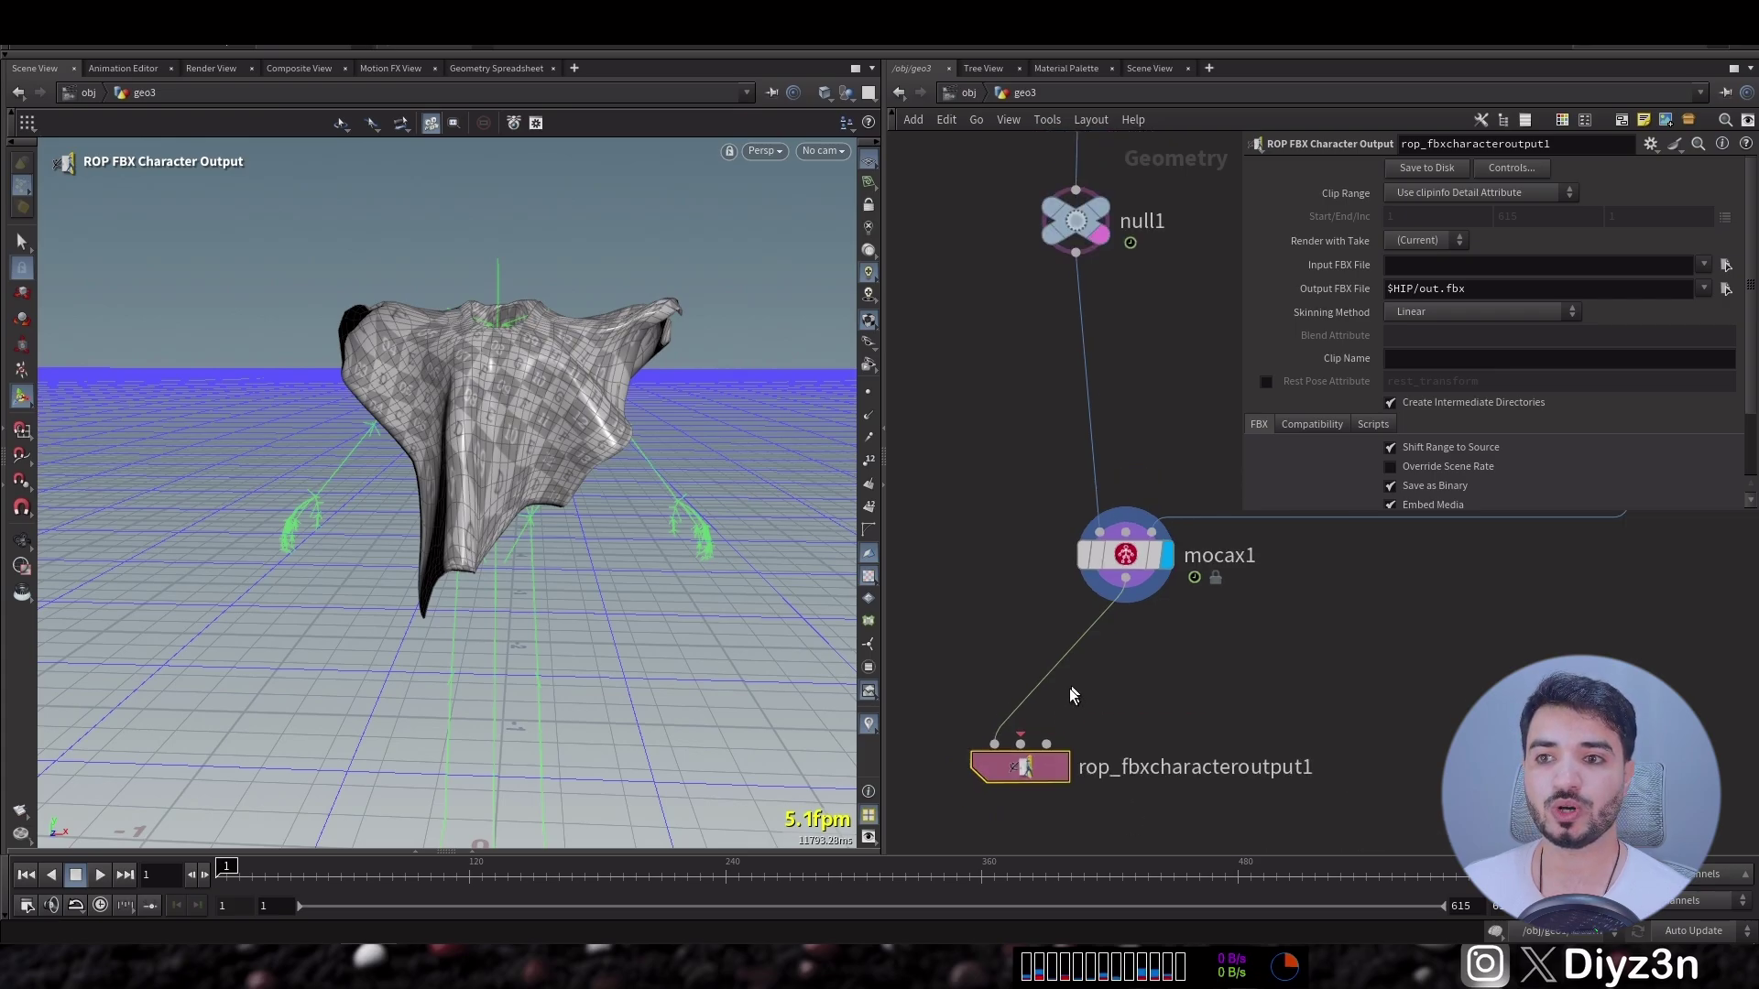
left_click(1022, 744)
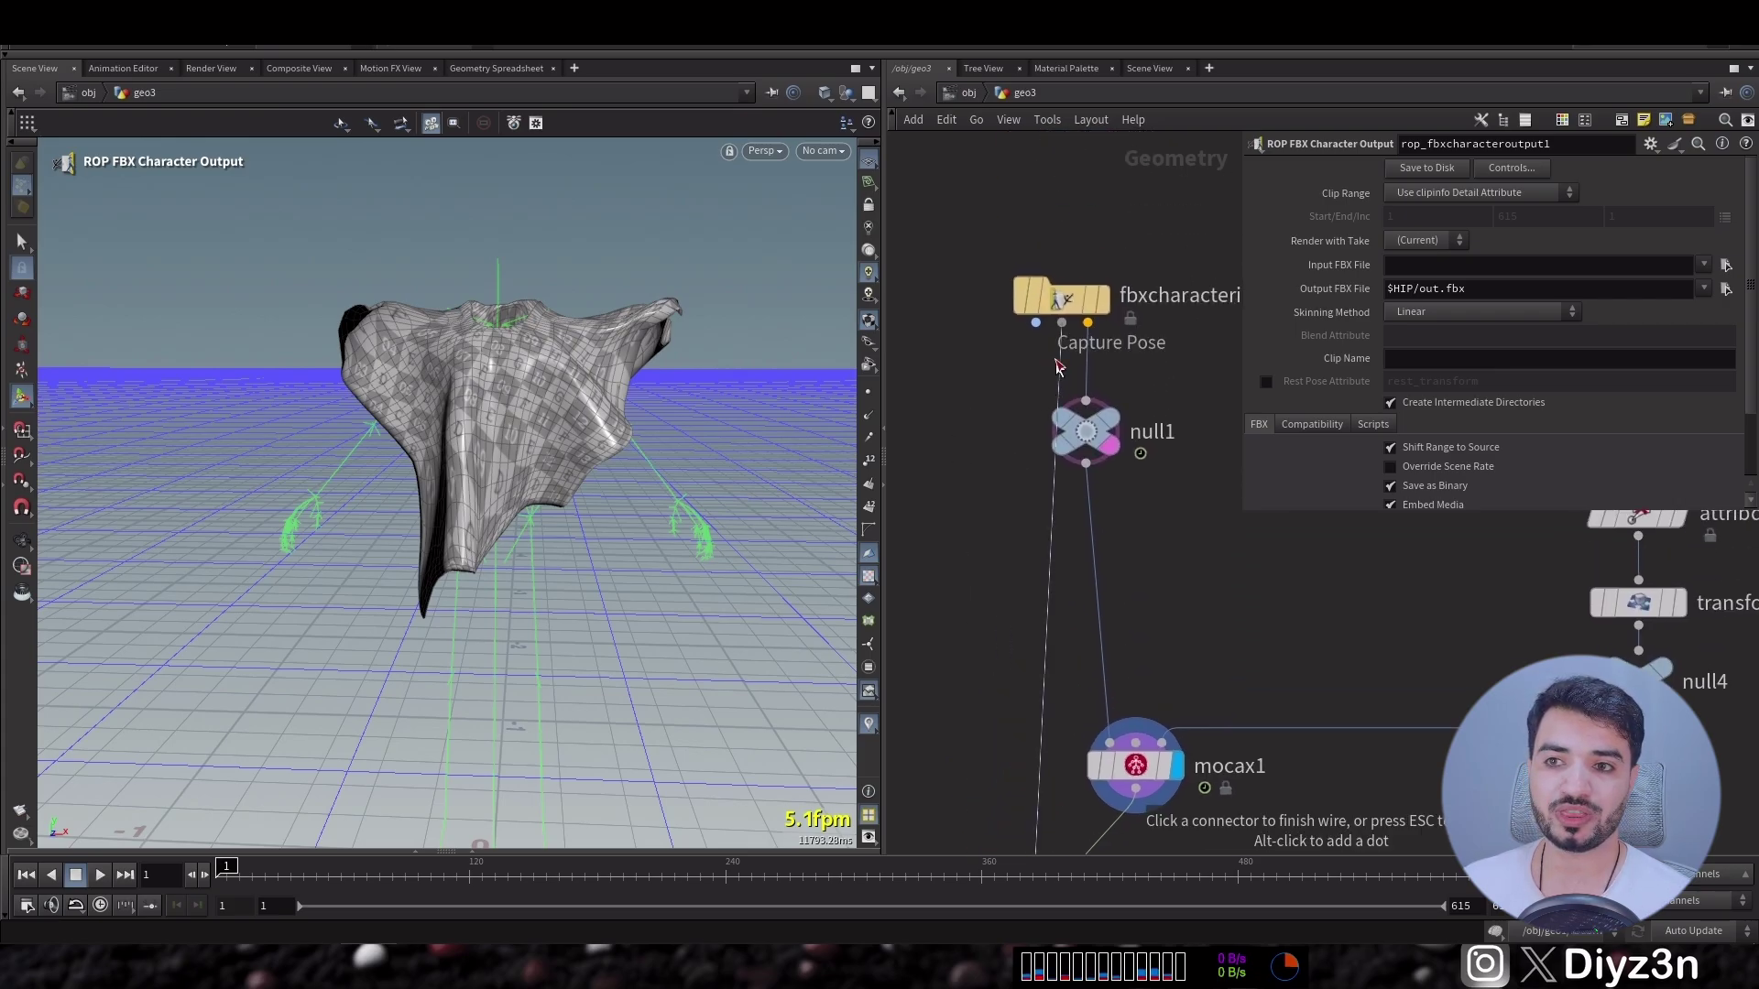
middle_click_drag(1023, 717, 1021, 562)
left_click_drag(1064, 148, 1016, 180)
left_click(1060, 801)
left_click(1466, 193)
left_click(1457, 206)
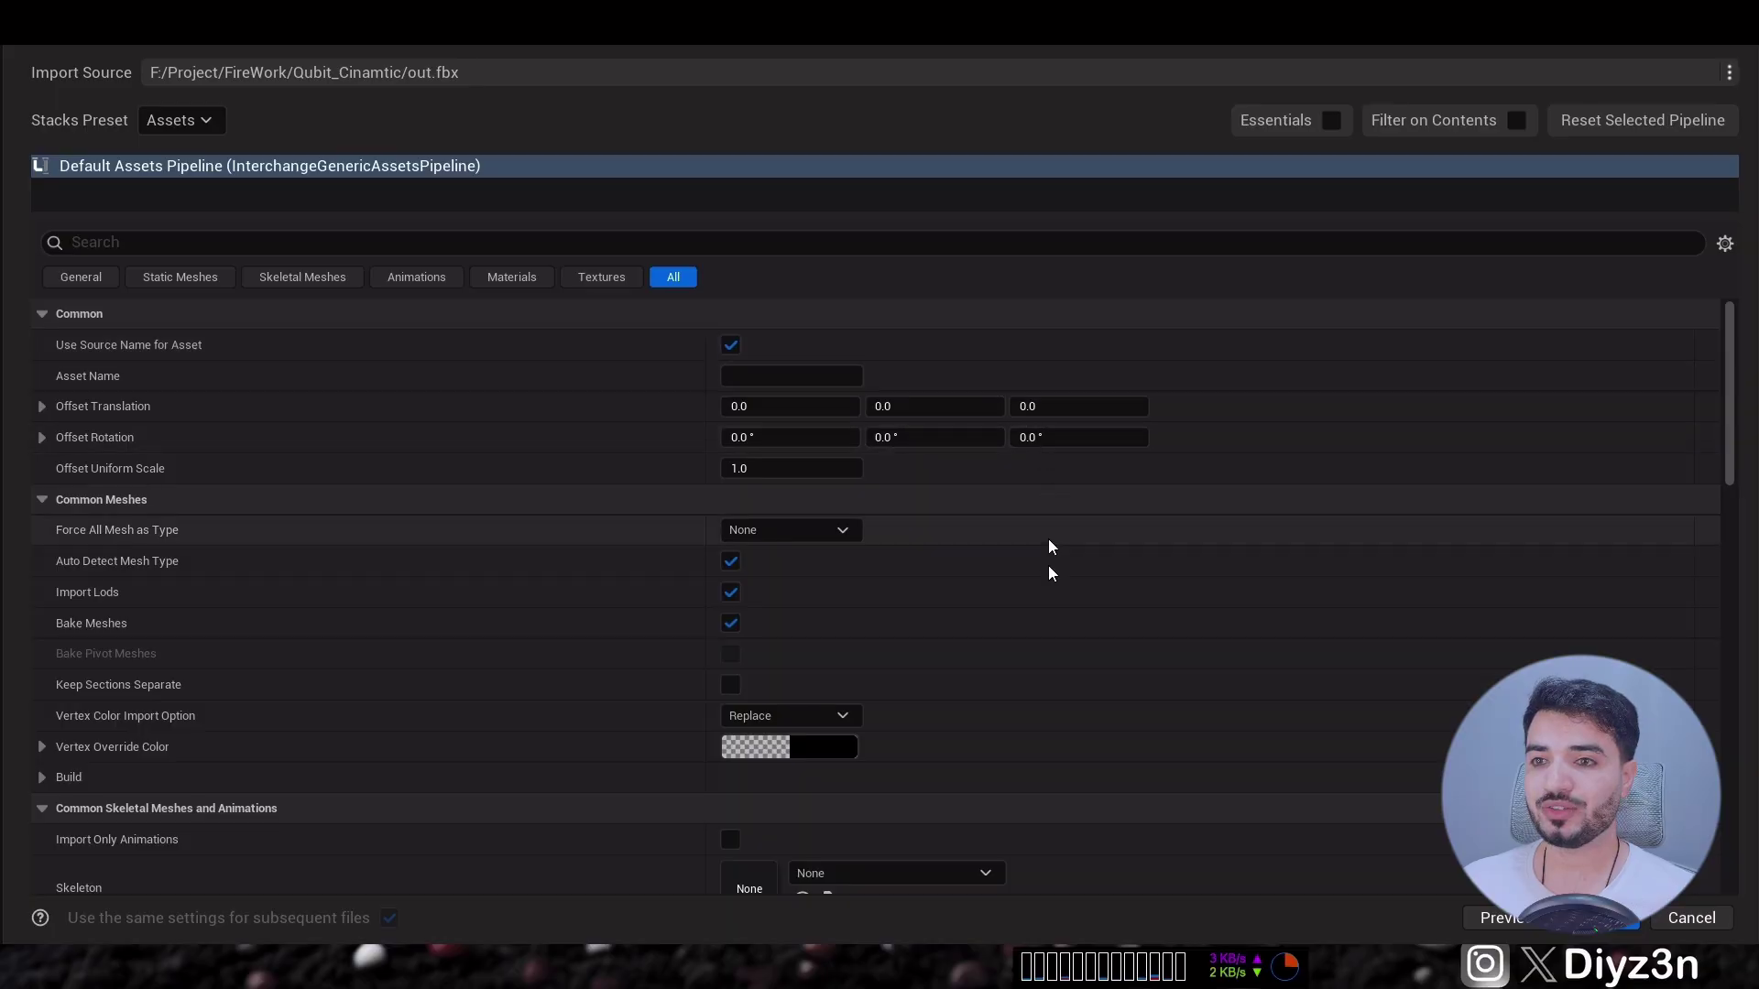
Set the FBX import skeleton to metahuman_base_skel and import out.fbx into the Cloth folder.
scroll(1048, 539, "down", 2)
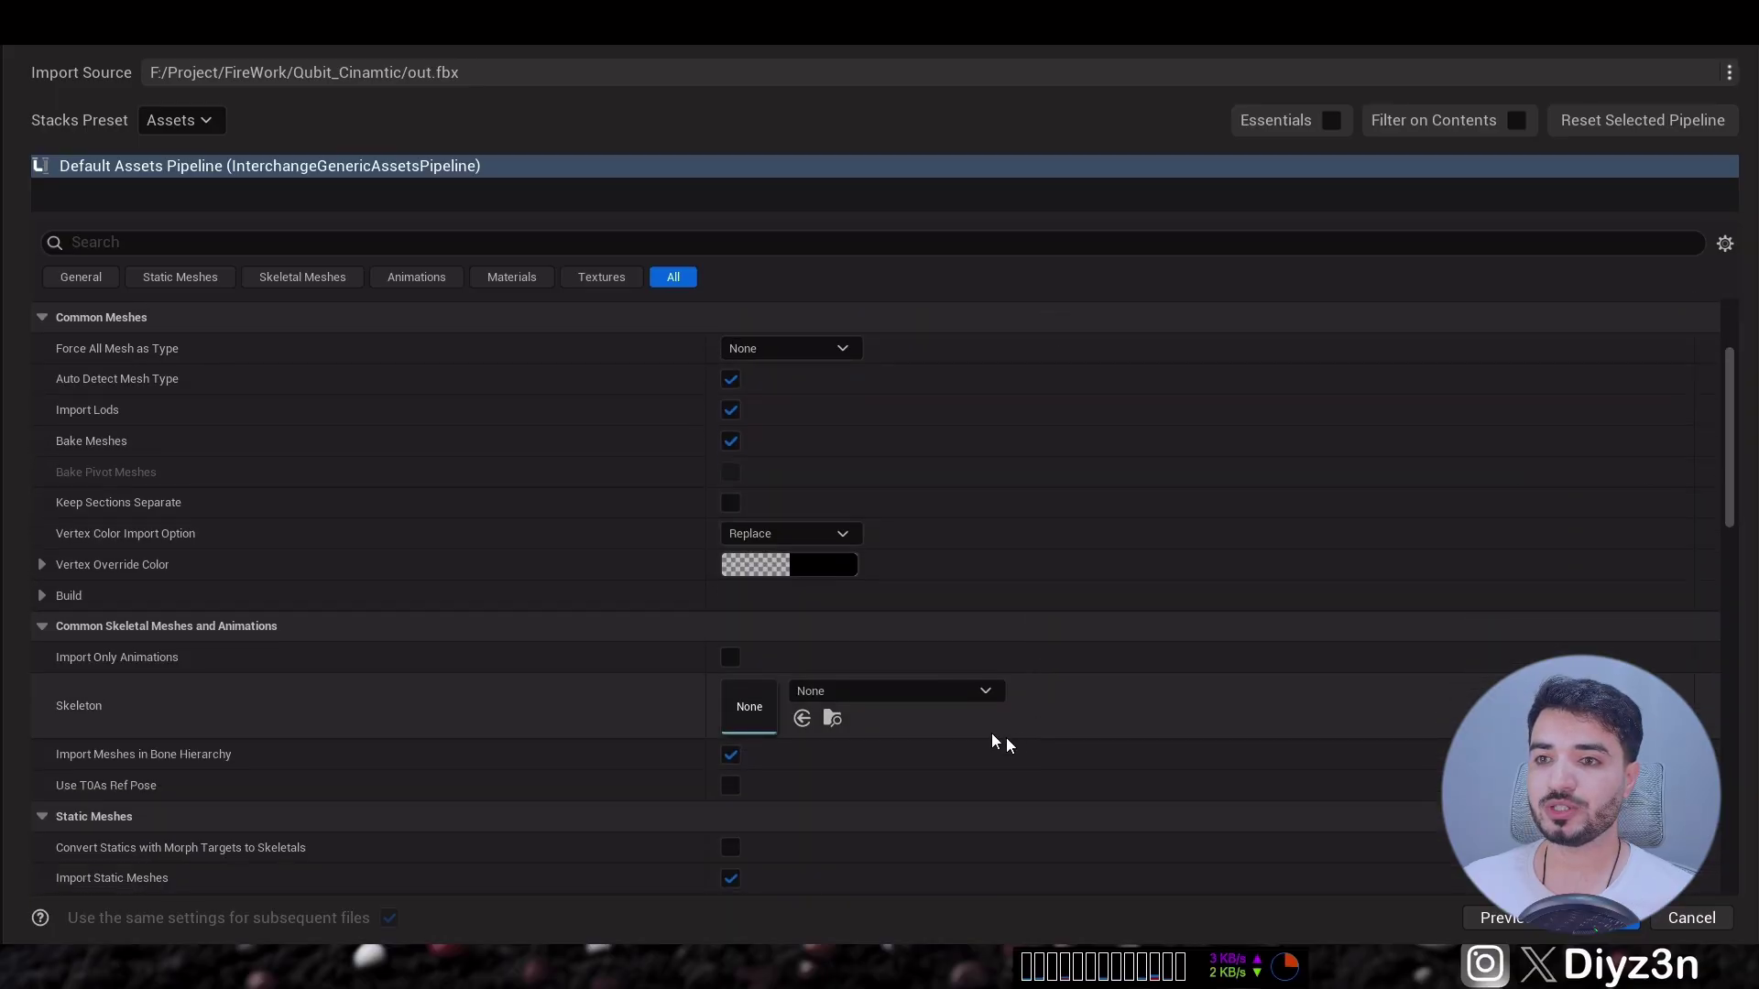
left_click(910, 696)
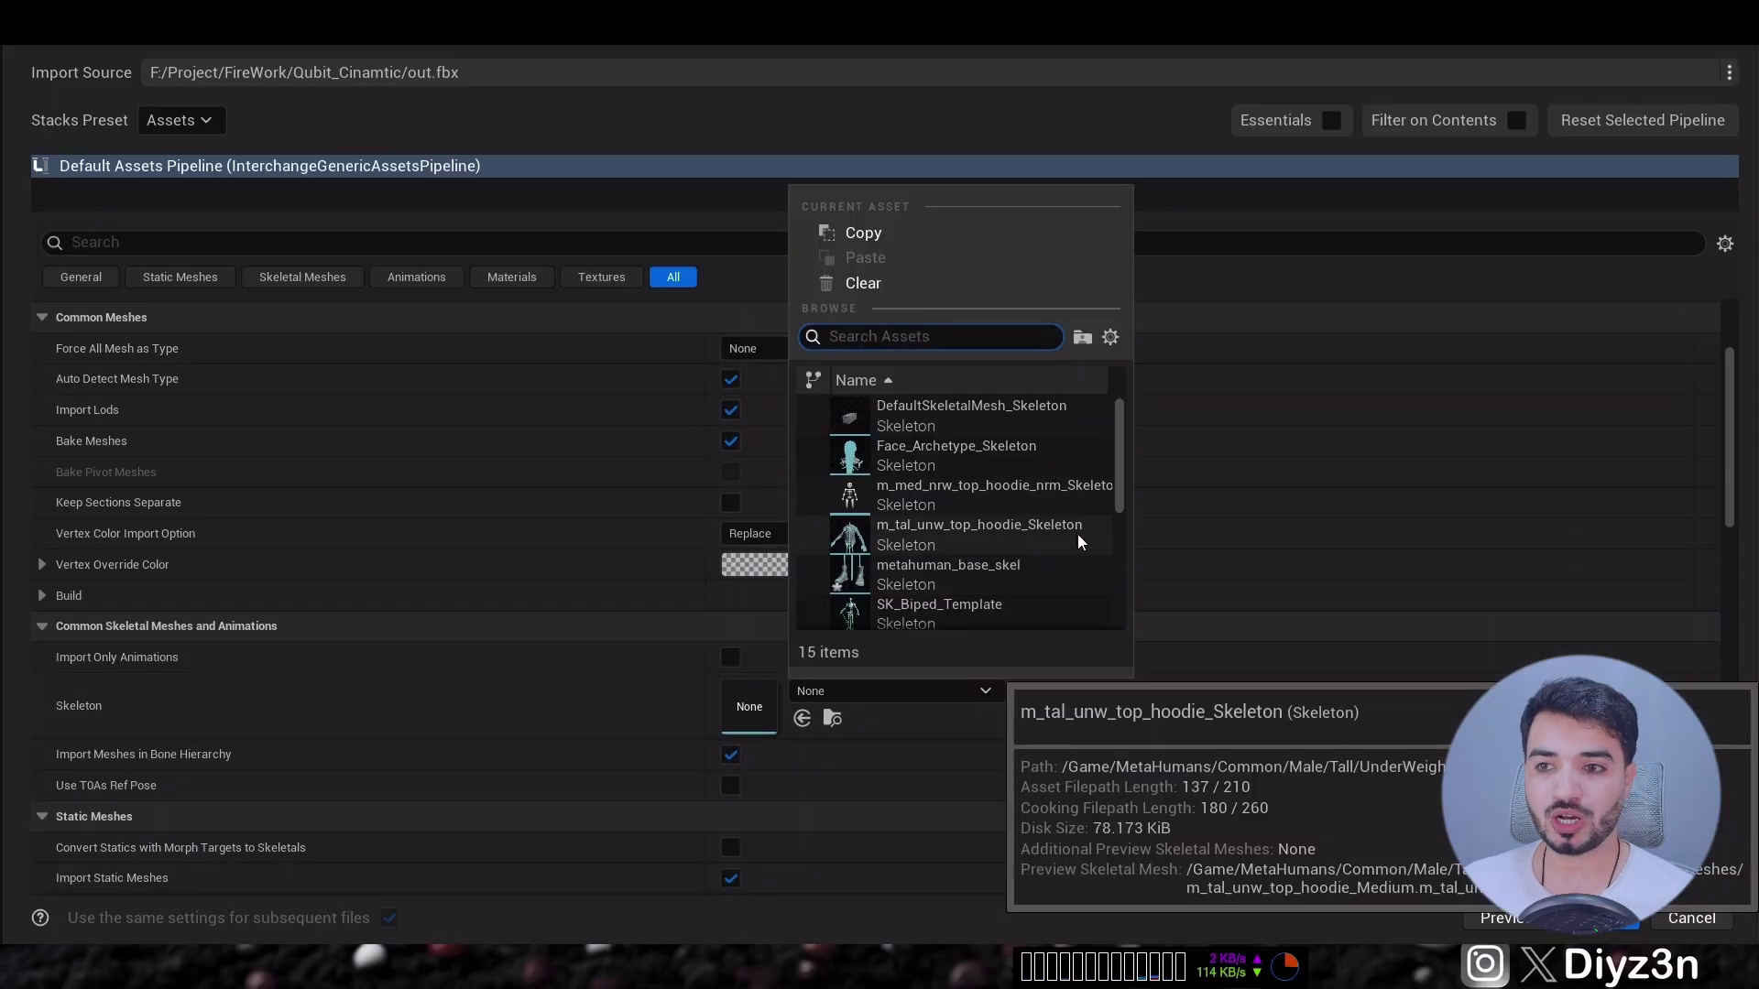
mouse_move(975, 587)
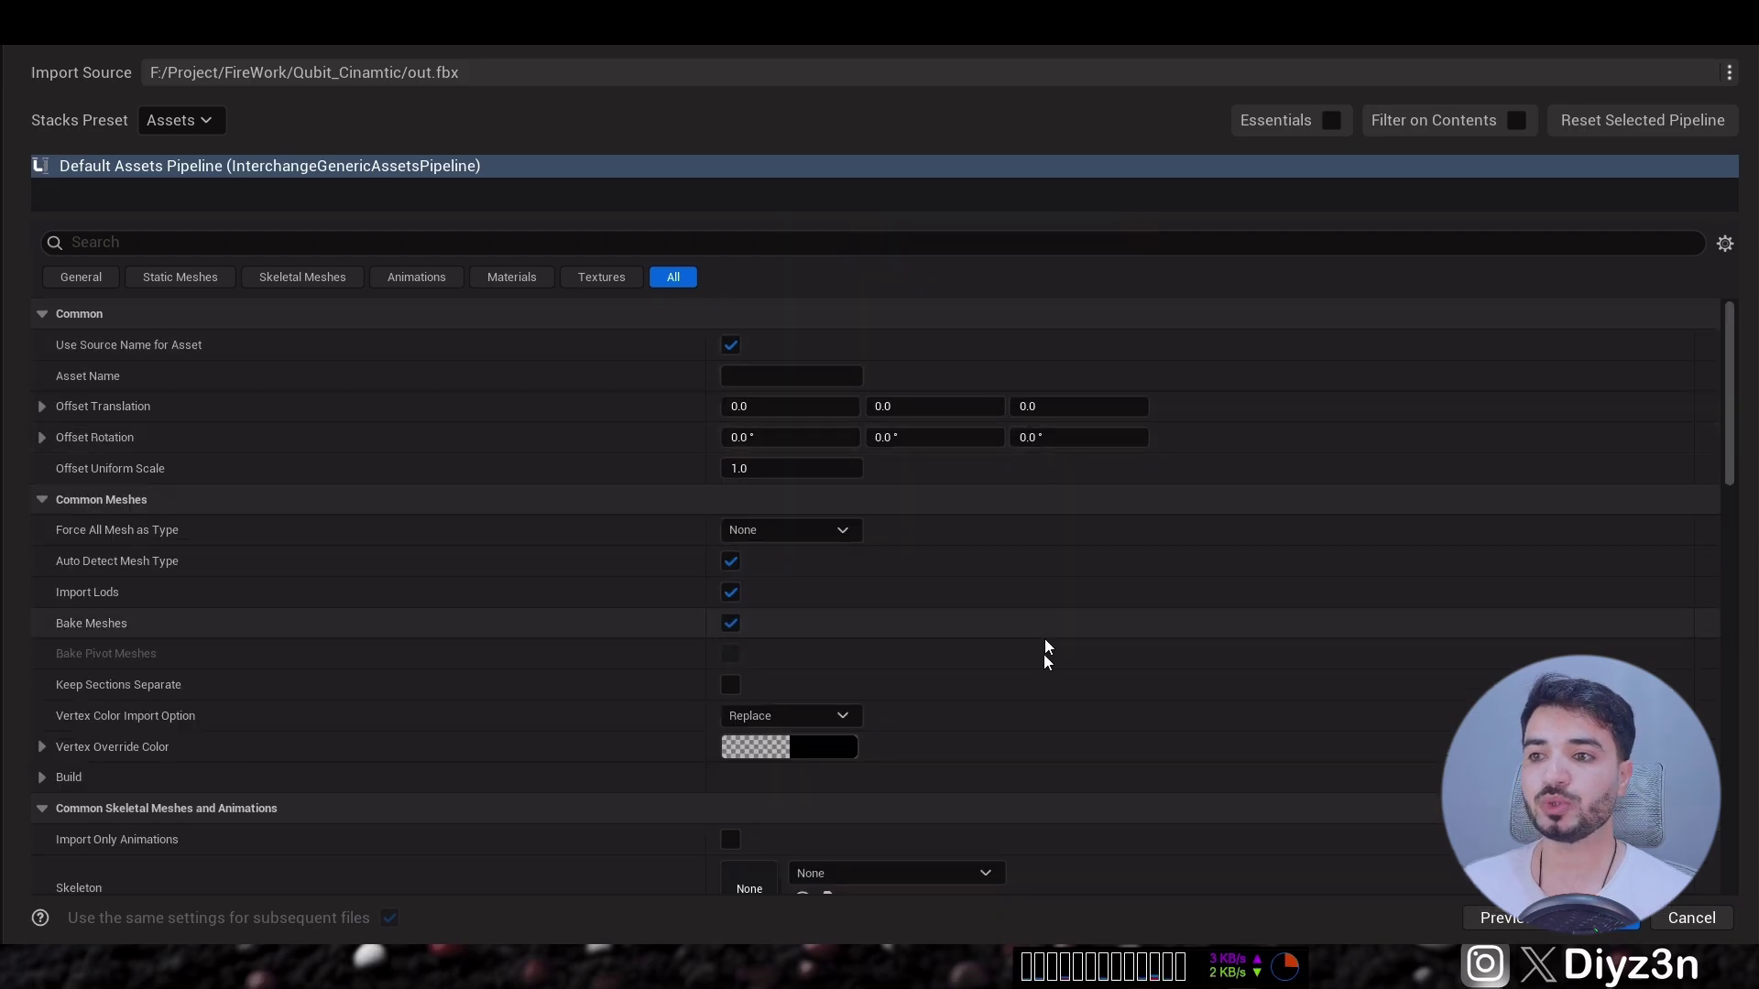
scroll(1044, 652, "down", 2)
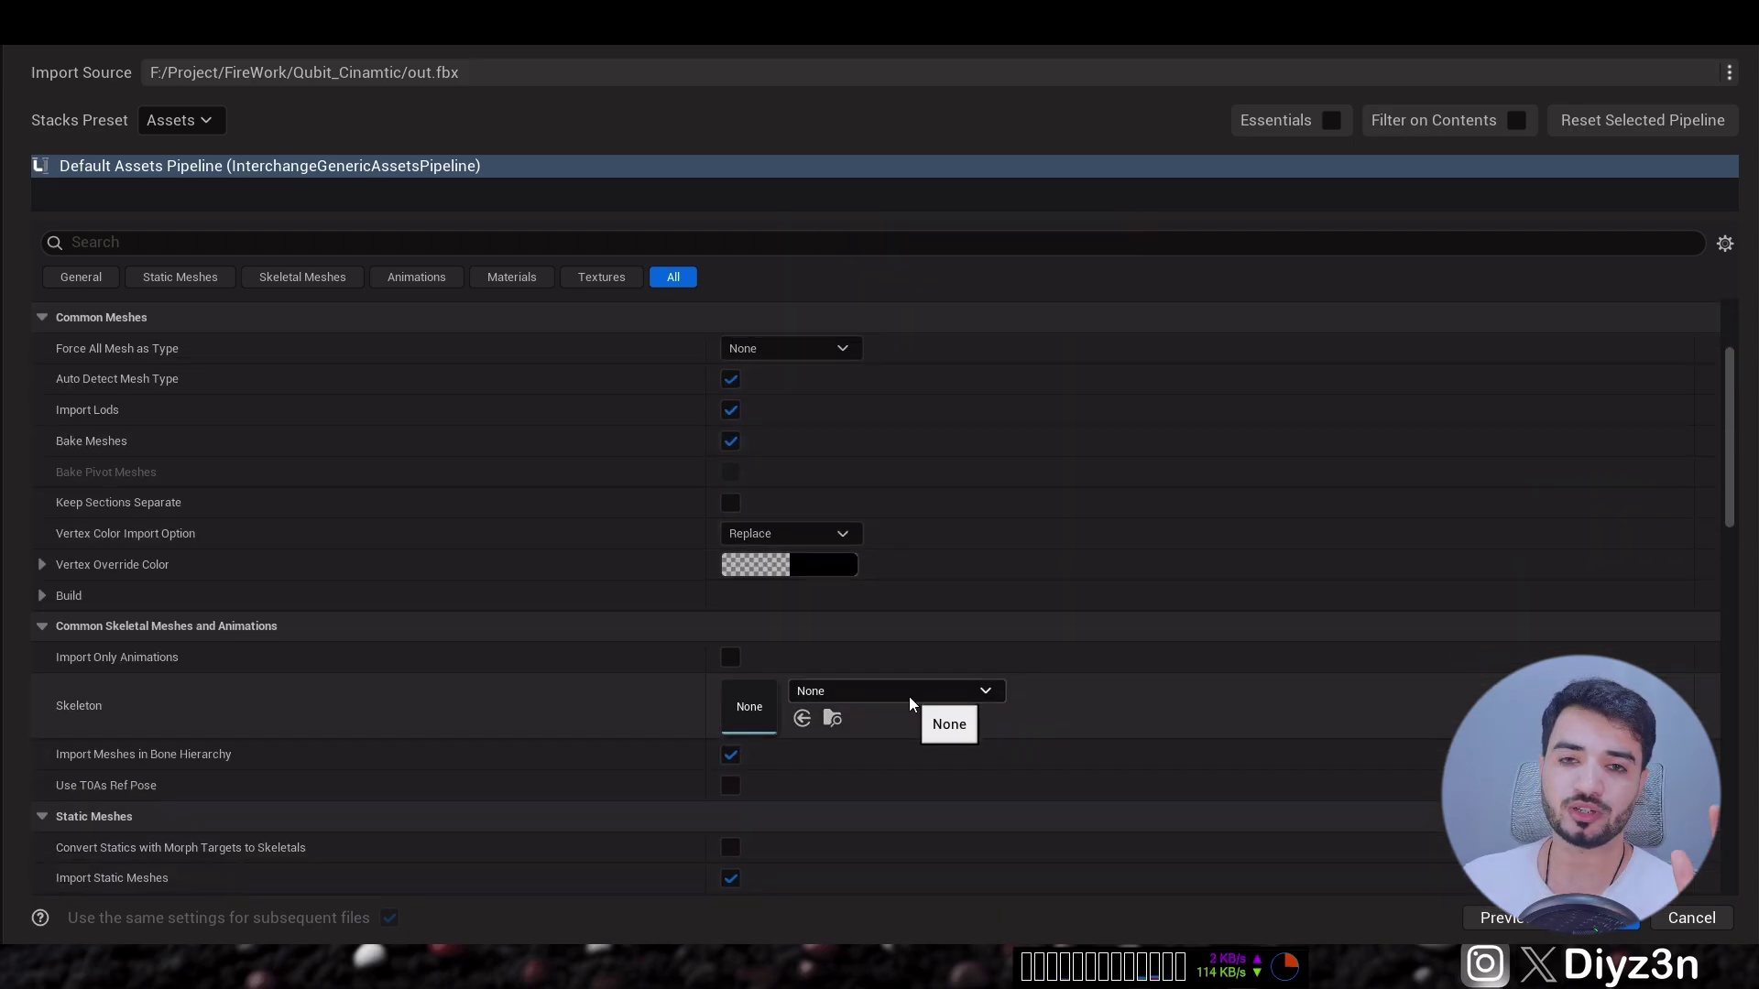
left_click(909, 700)
mouse_move(955, 606)
mouse_move(898, 588)
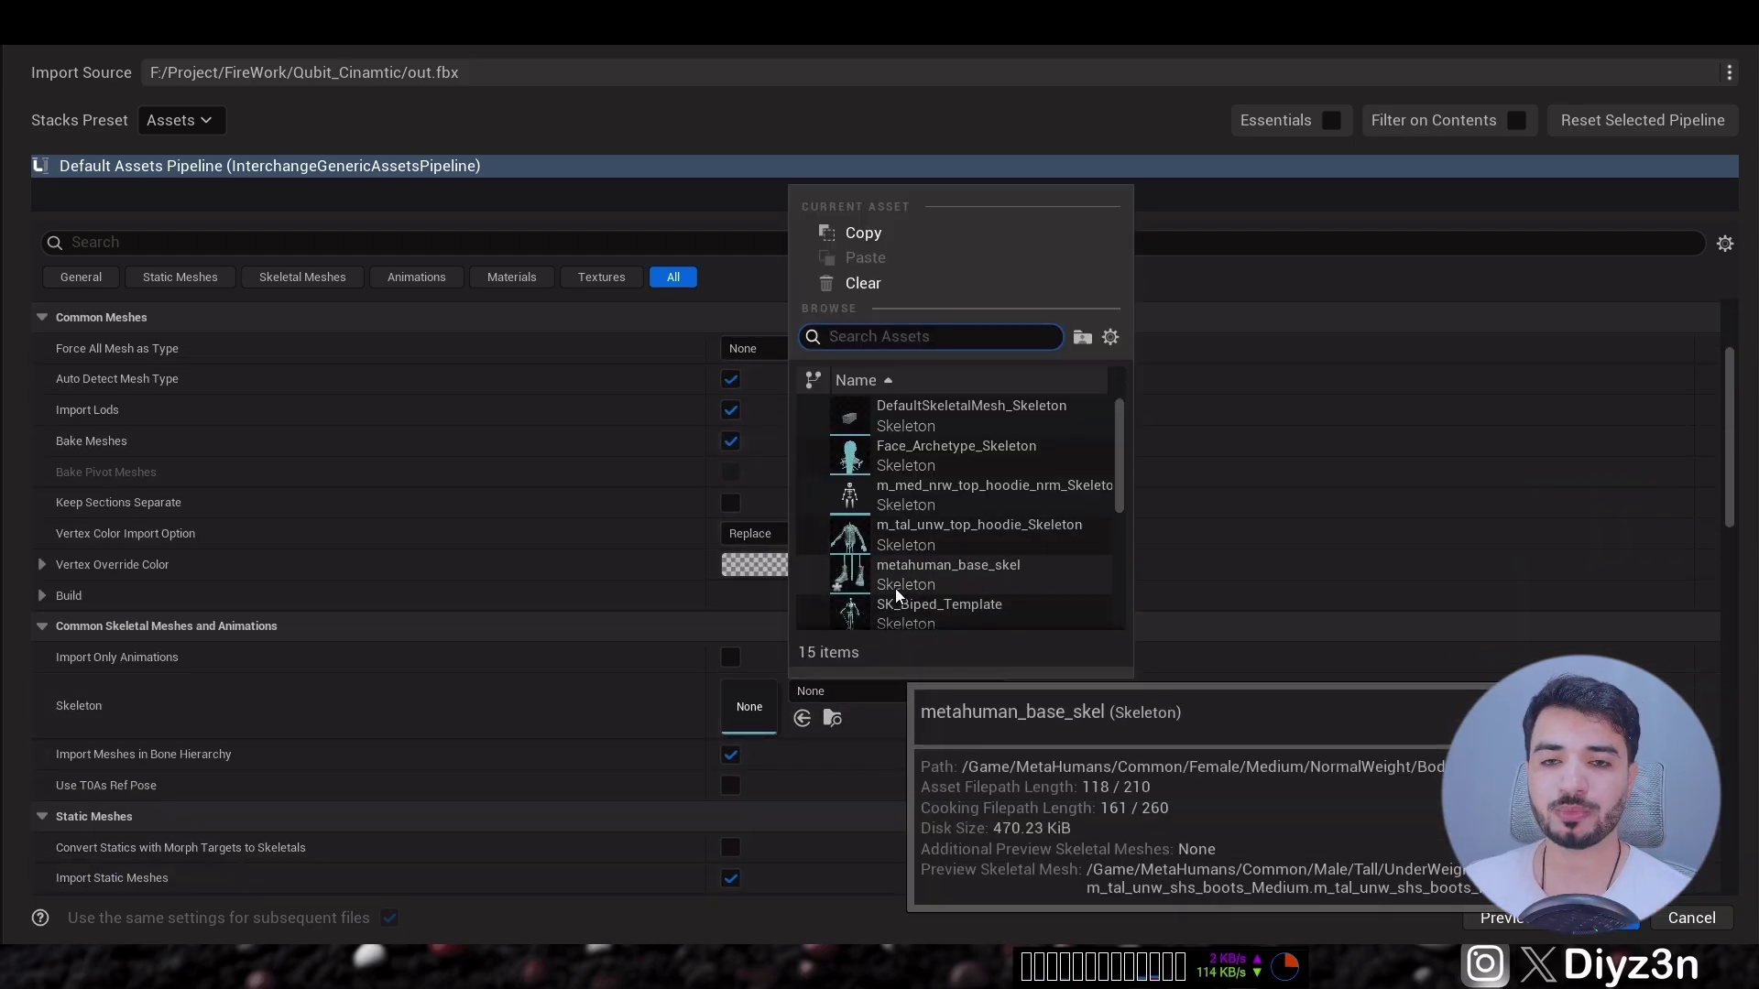
left_click(973, 581)
left_click(1603, 918)
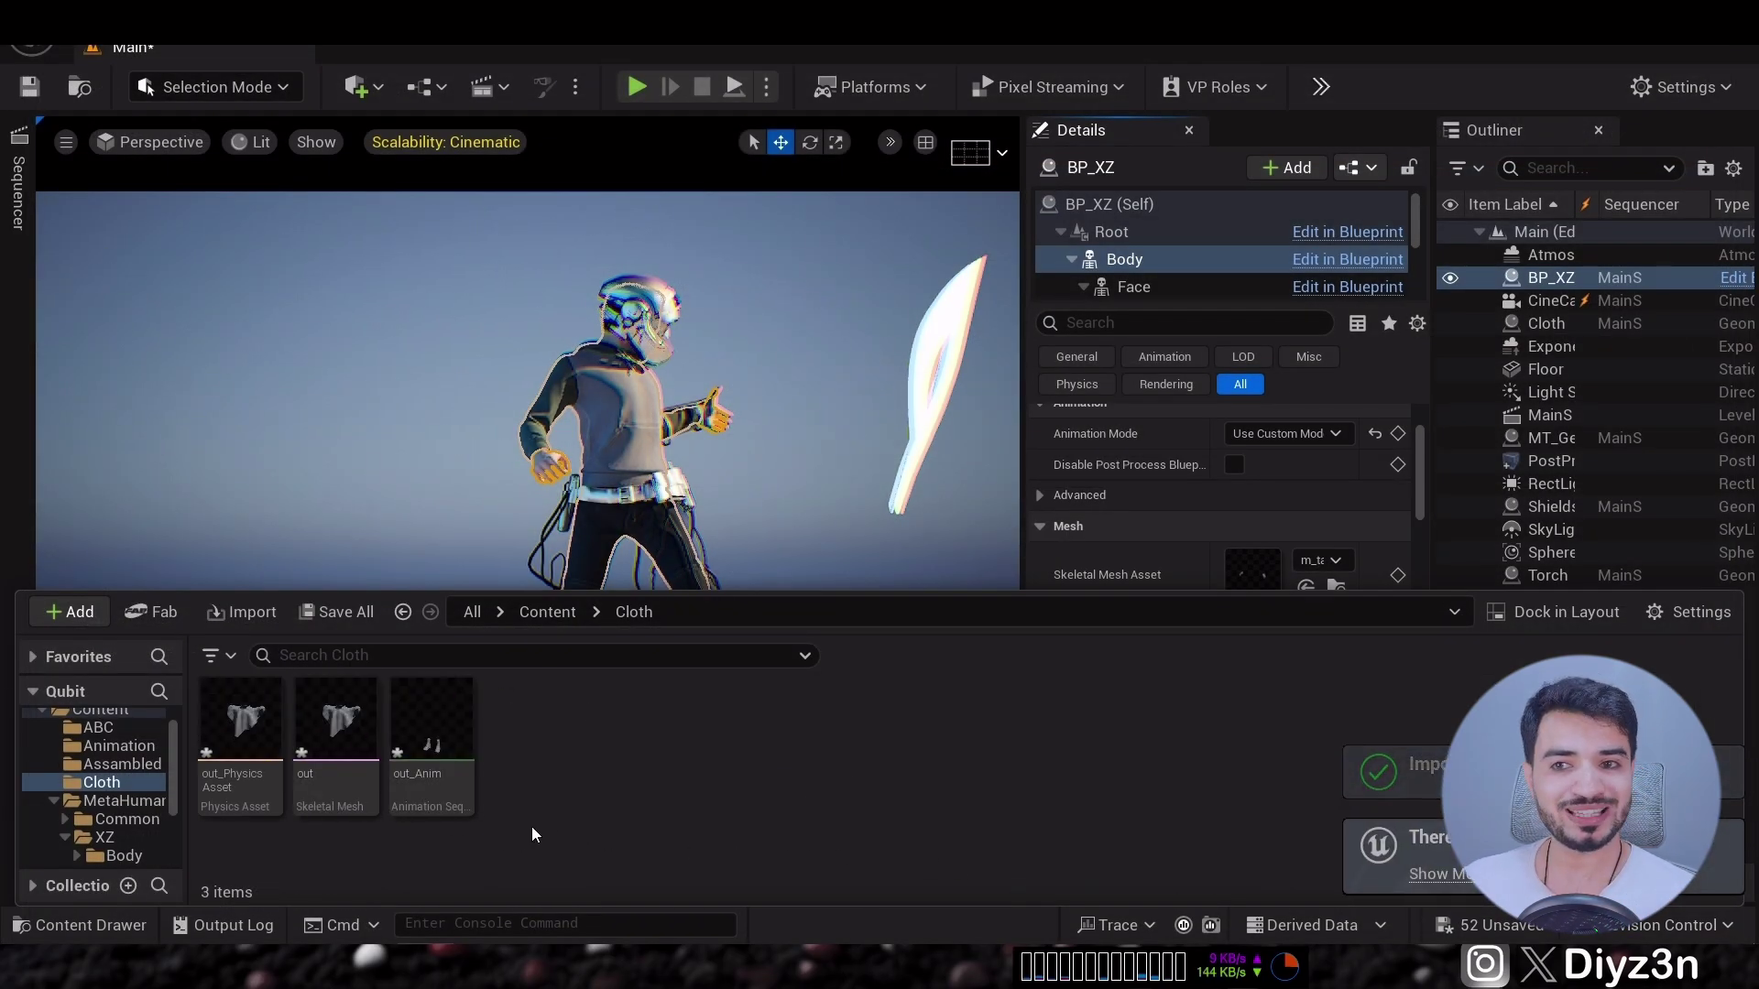
Place the out mesh in the level at Z 32.0 and add it as a track in the sequence.
left_click_drag(325, 744, 370, 513)
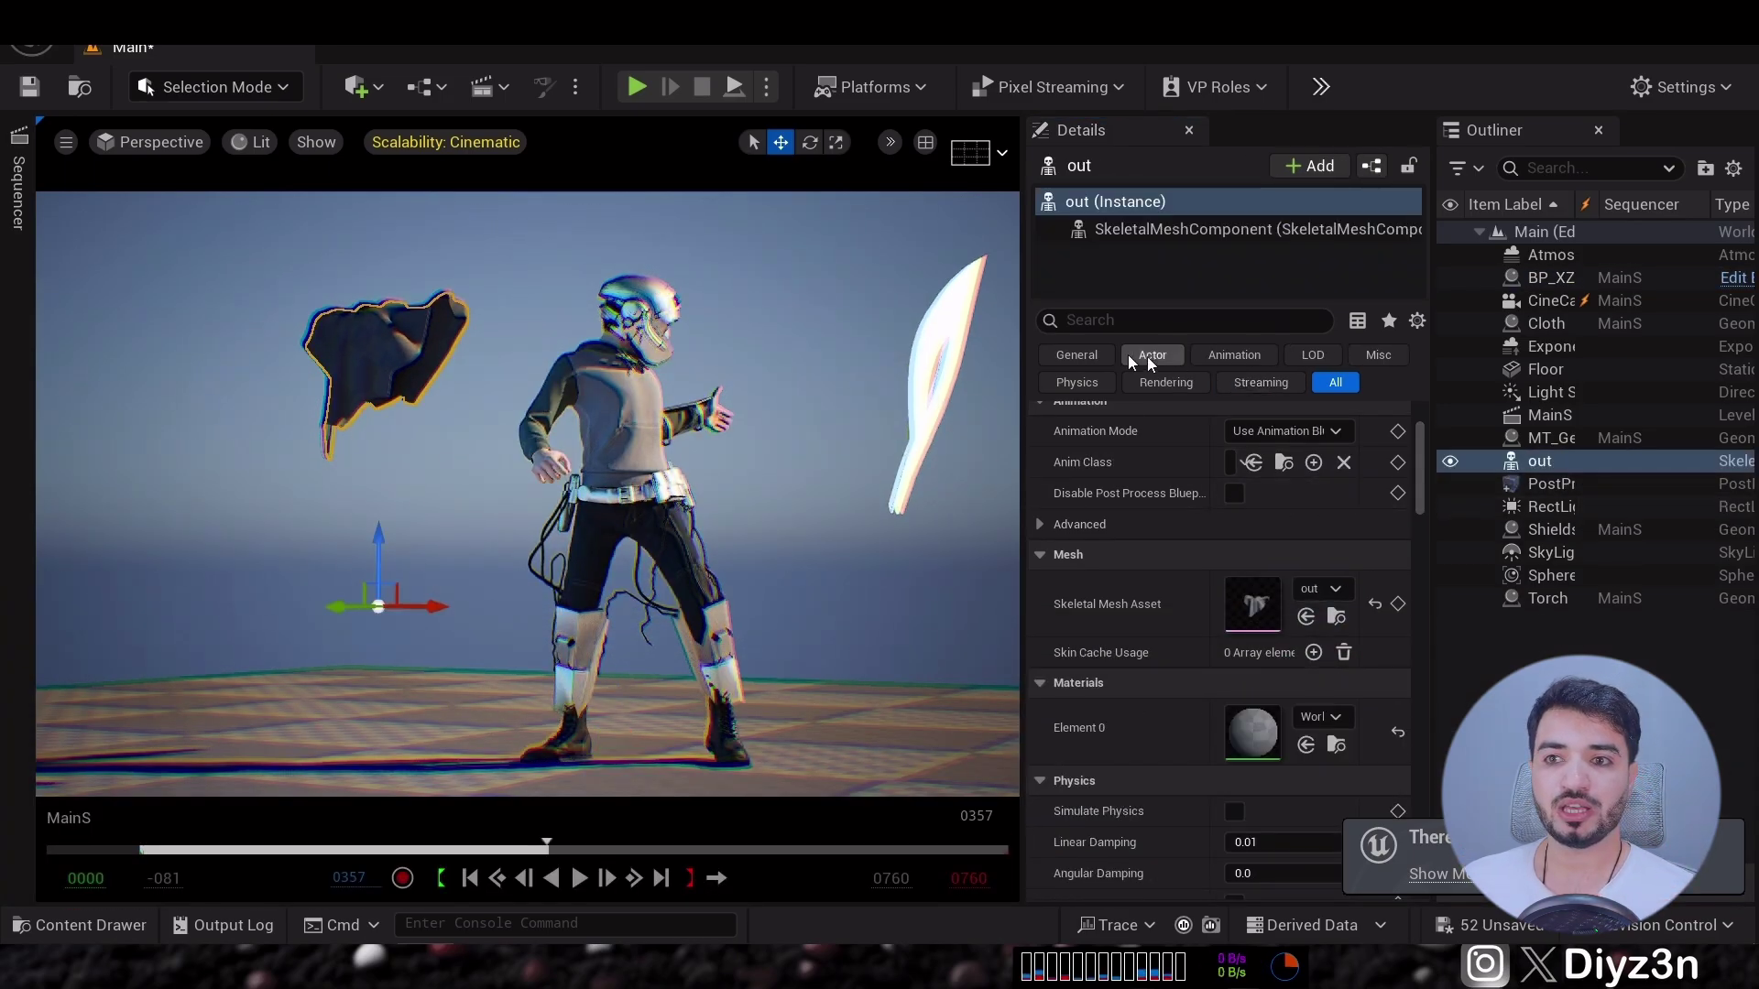
left_click(1395, 447)
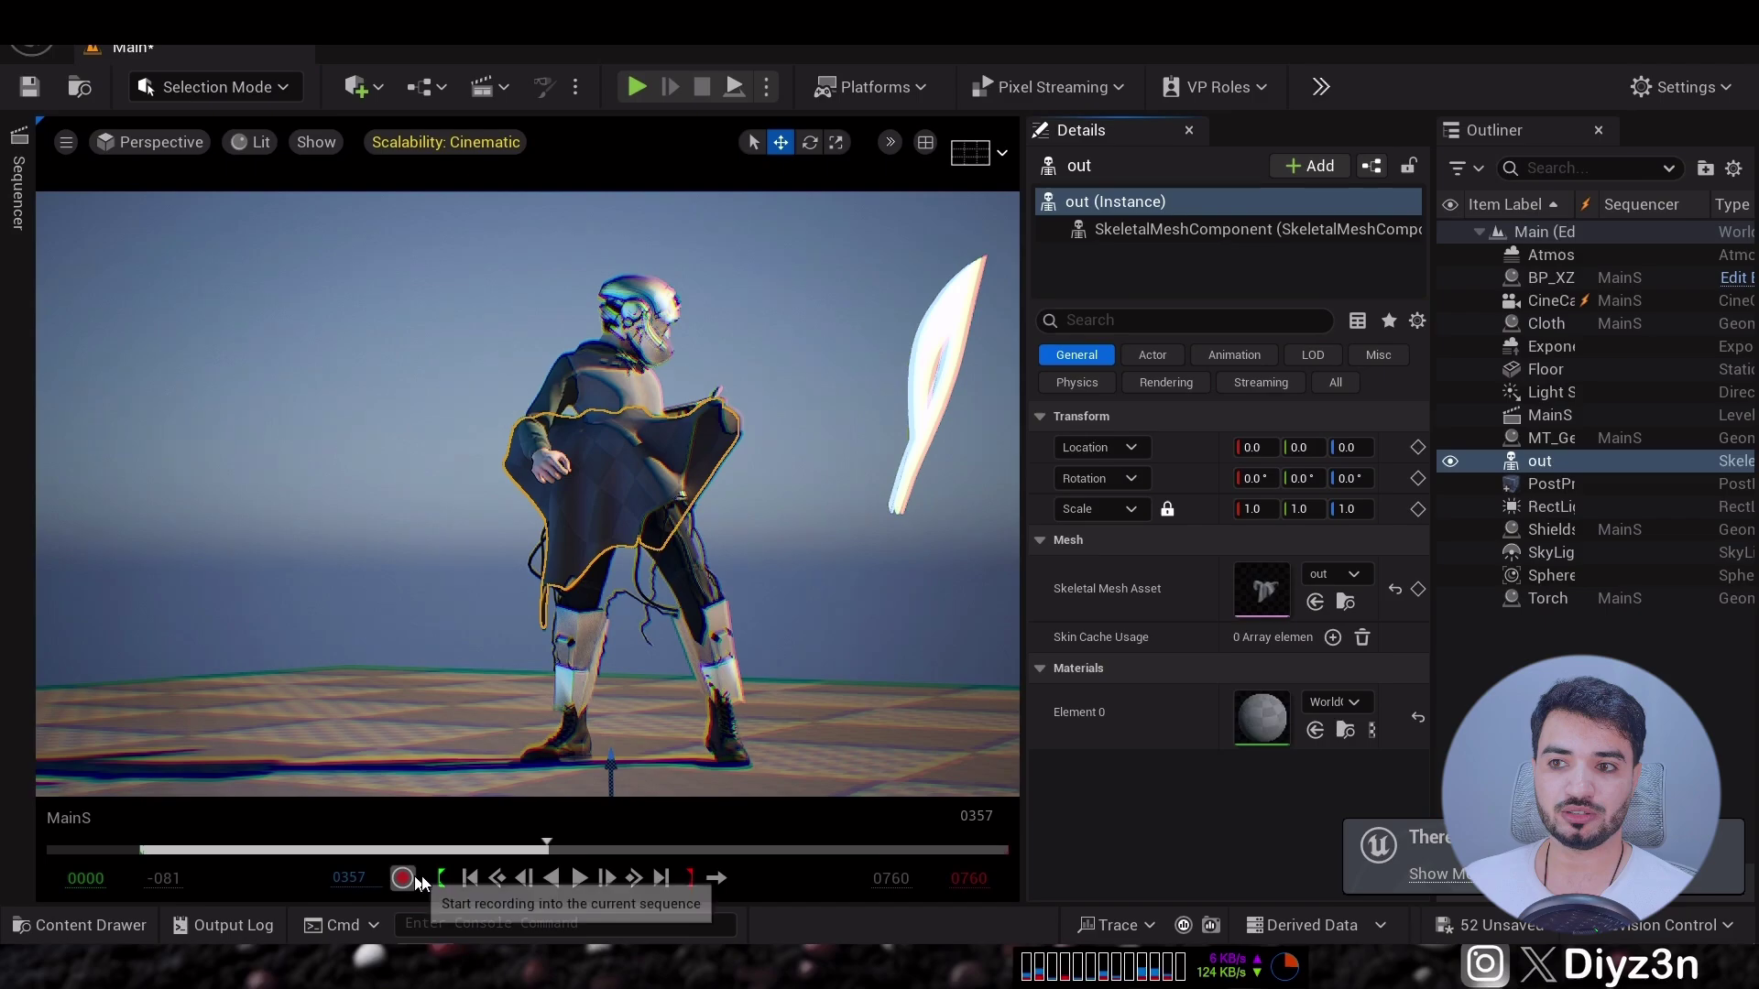
left_click(470, 877)
left_click_drag(1350, 448, 1380, 448)
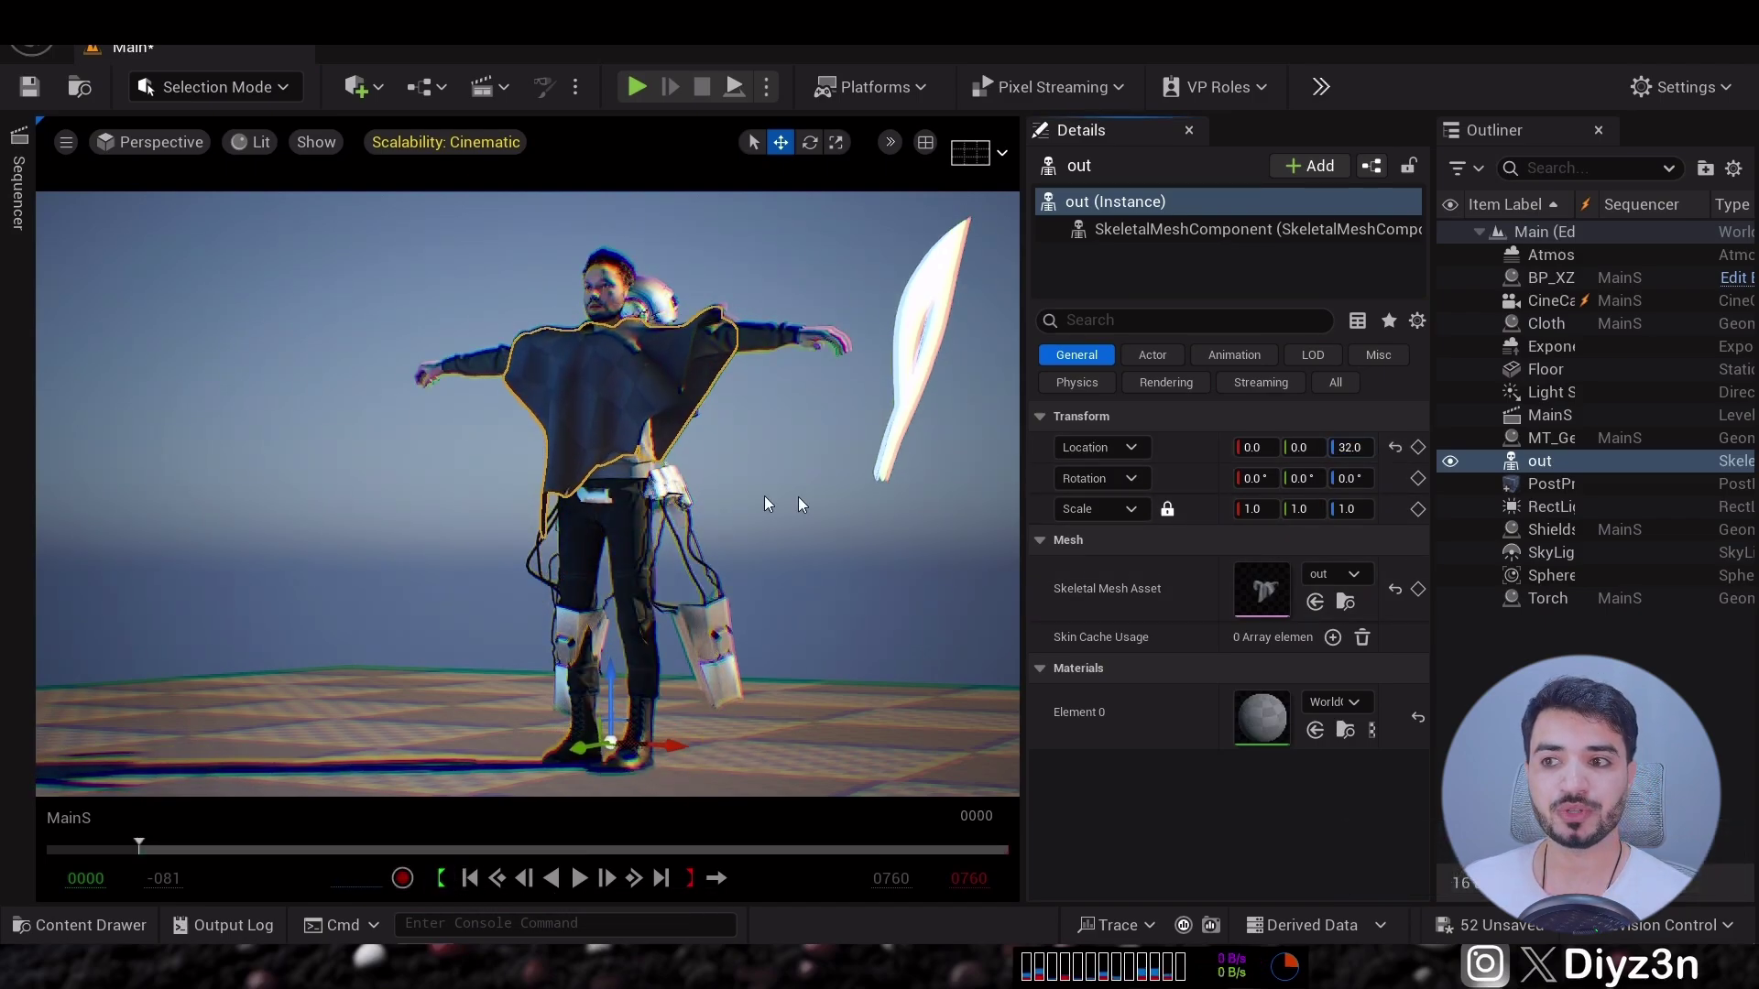
left_click(19, 206)
left_click_drag(1548, 462, 383, 555)
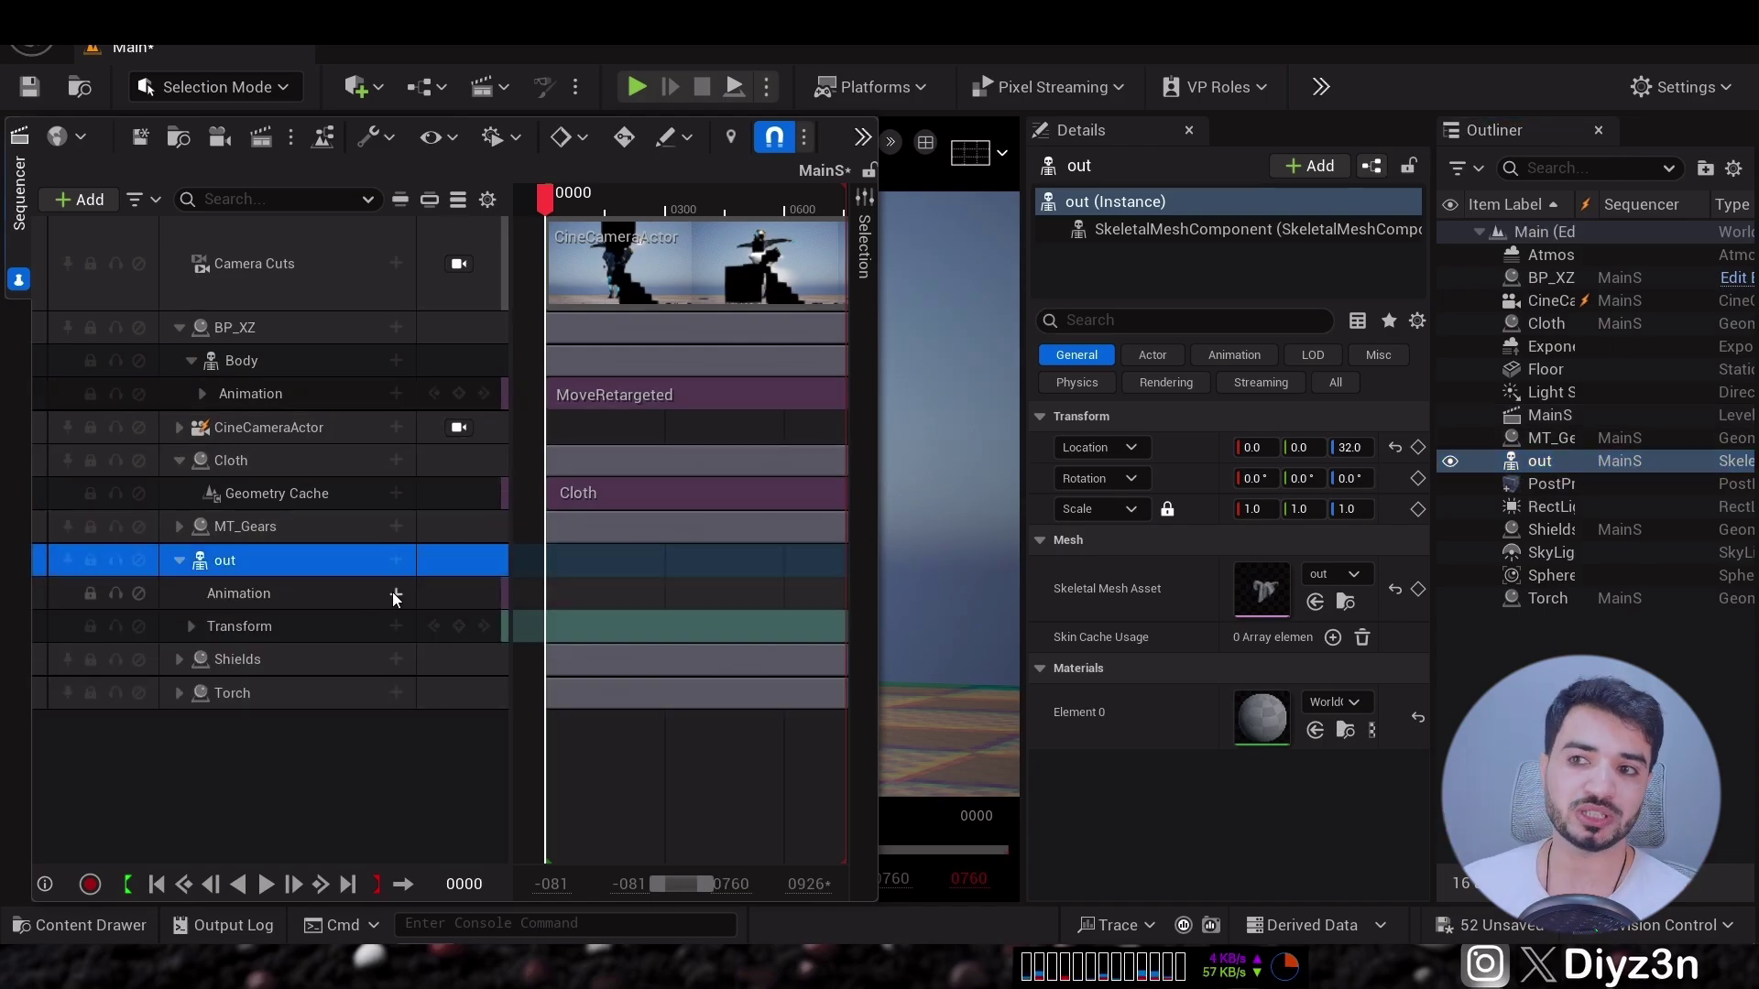
Give the out track the MoveRetargeted animation and scrub to preview the cloth moving.
left_click(395, 593)
scroll(942, 502, "down", 10)
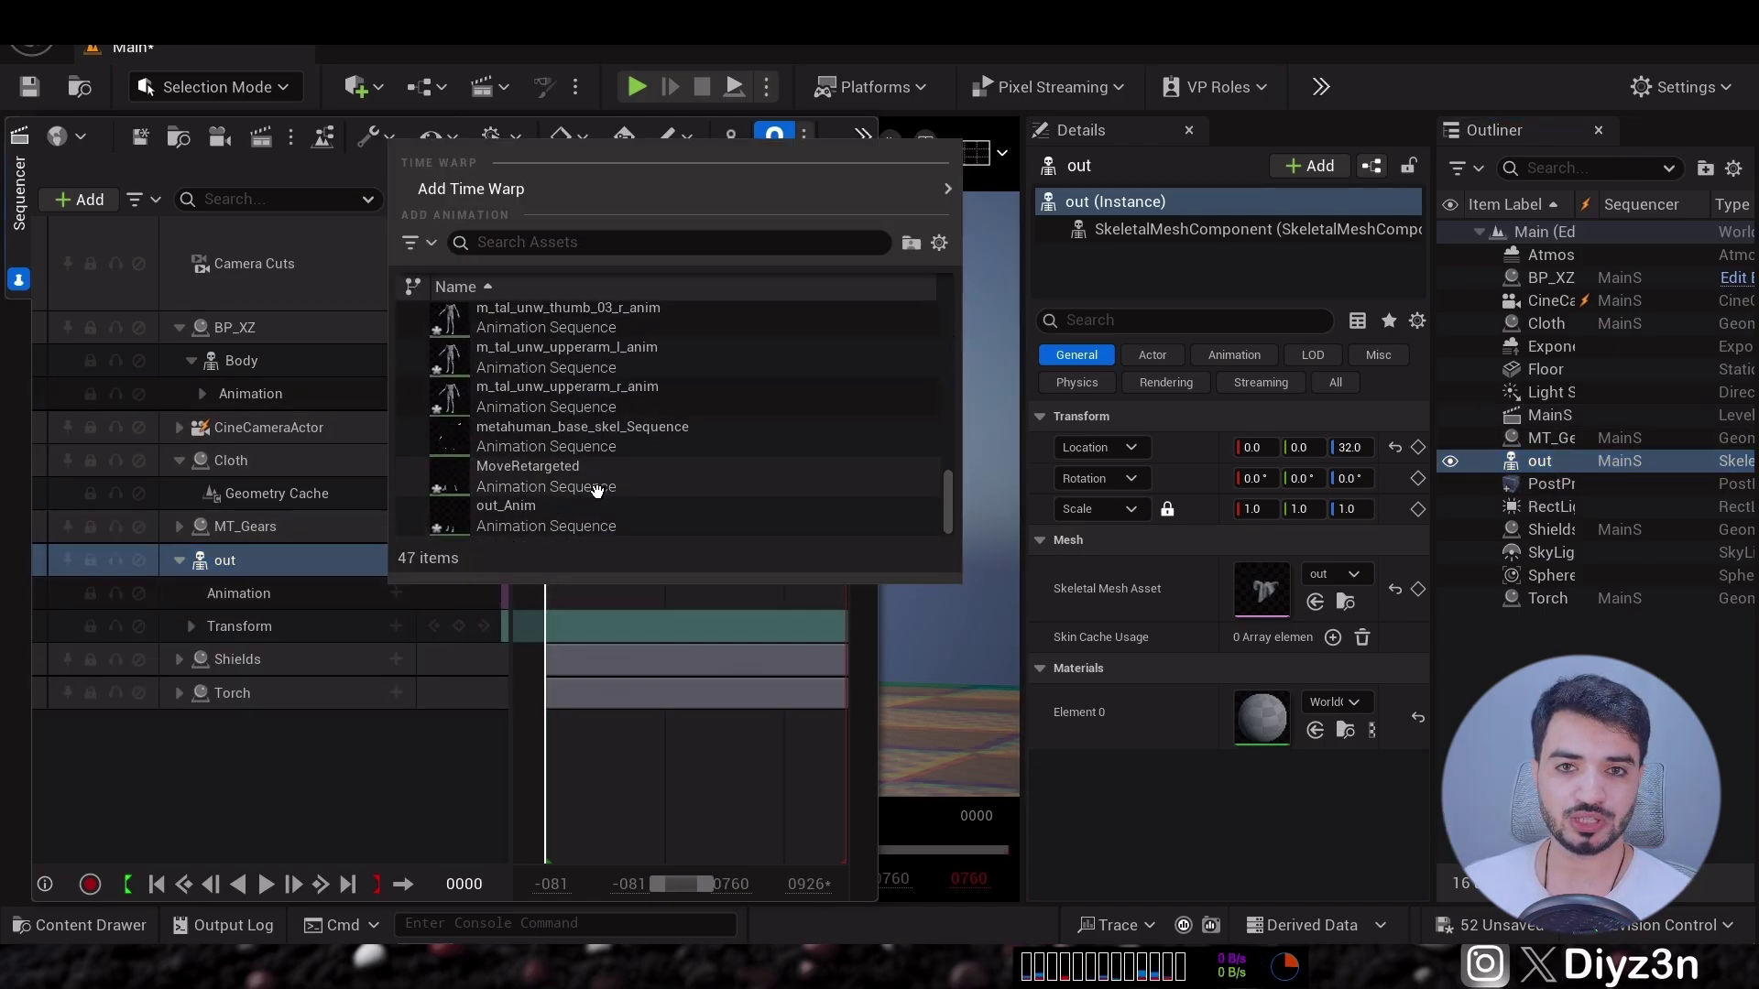
left_click(916, 481)
left_click(19, 274)
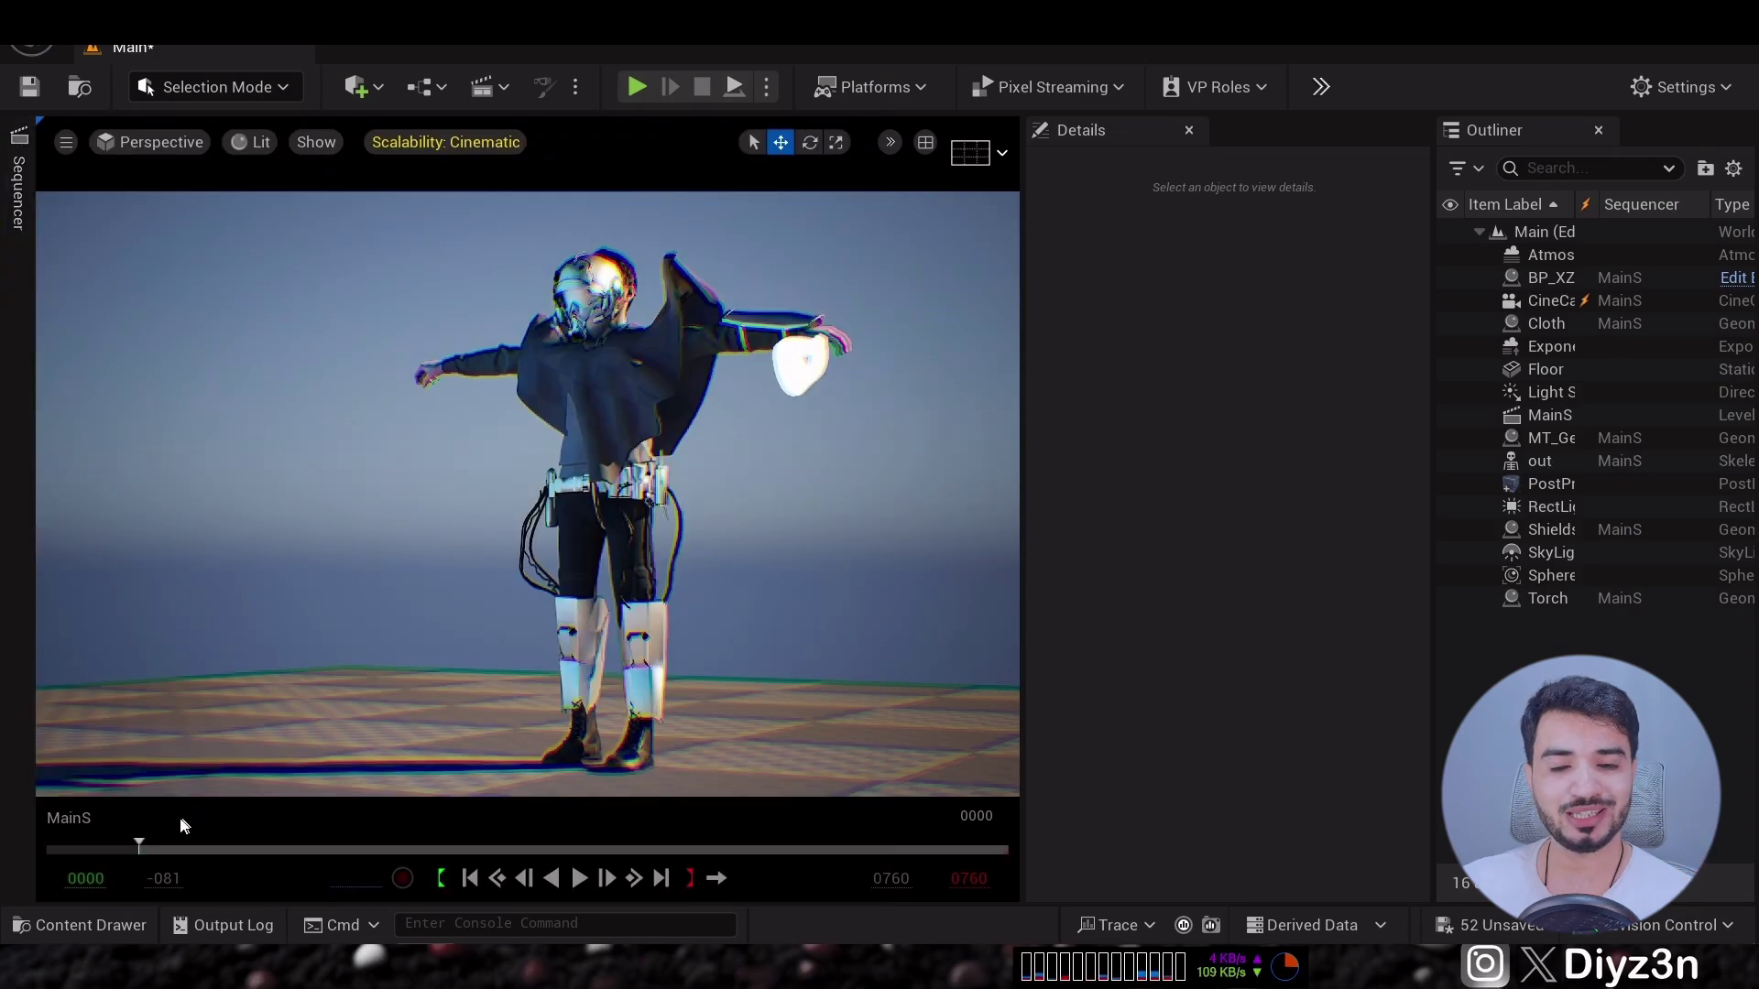
left_click_drag(150, 849, 553, 865)
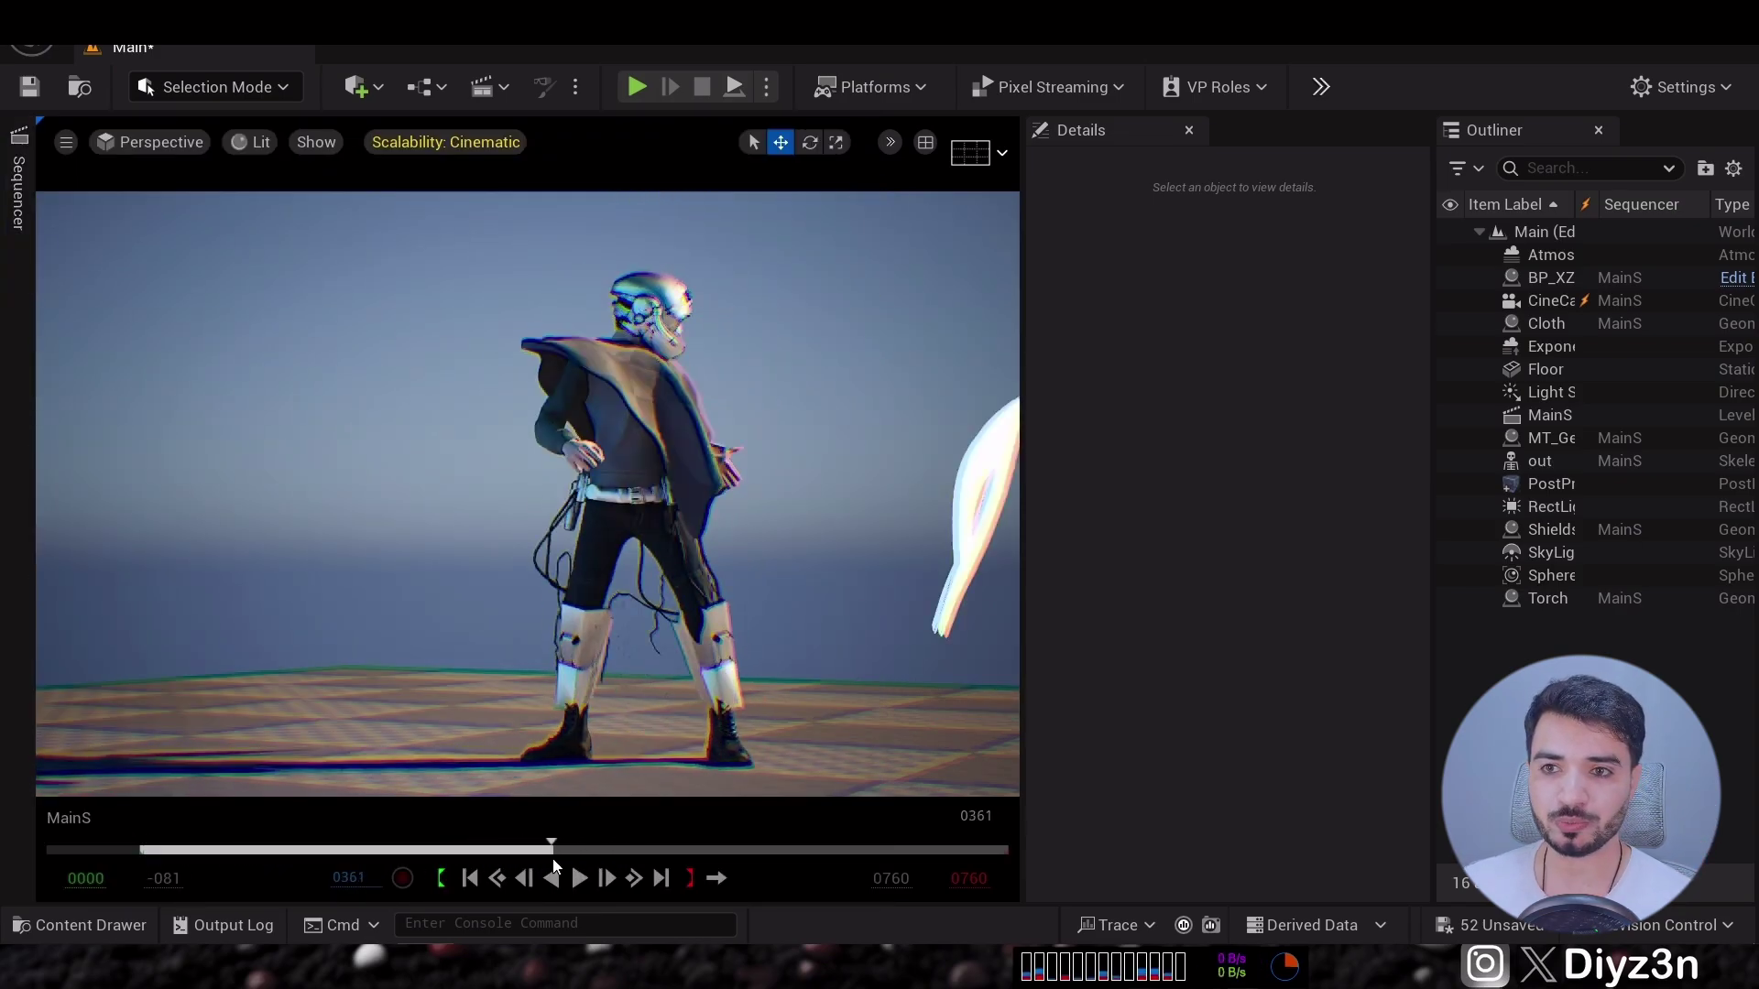
left_click(468, 878)
Delete the out track and the out actor, then show the Cloth folder contents.
left_click(18, 193)
left_click(249, 569)
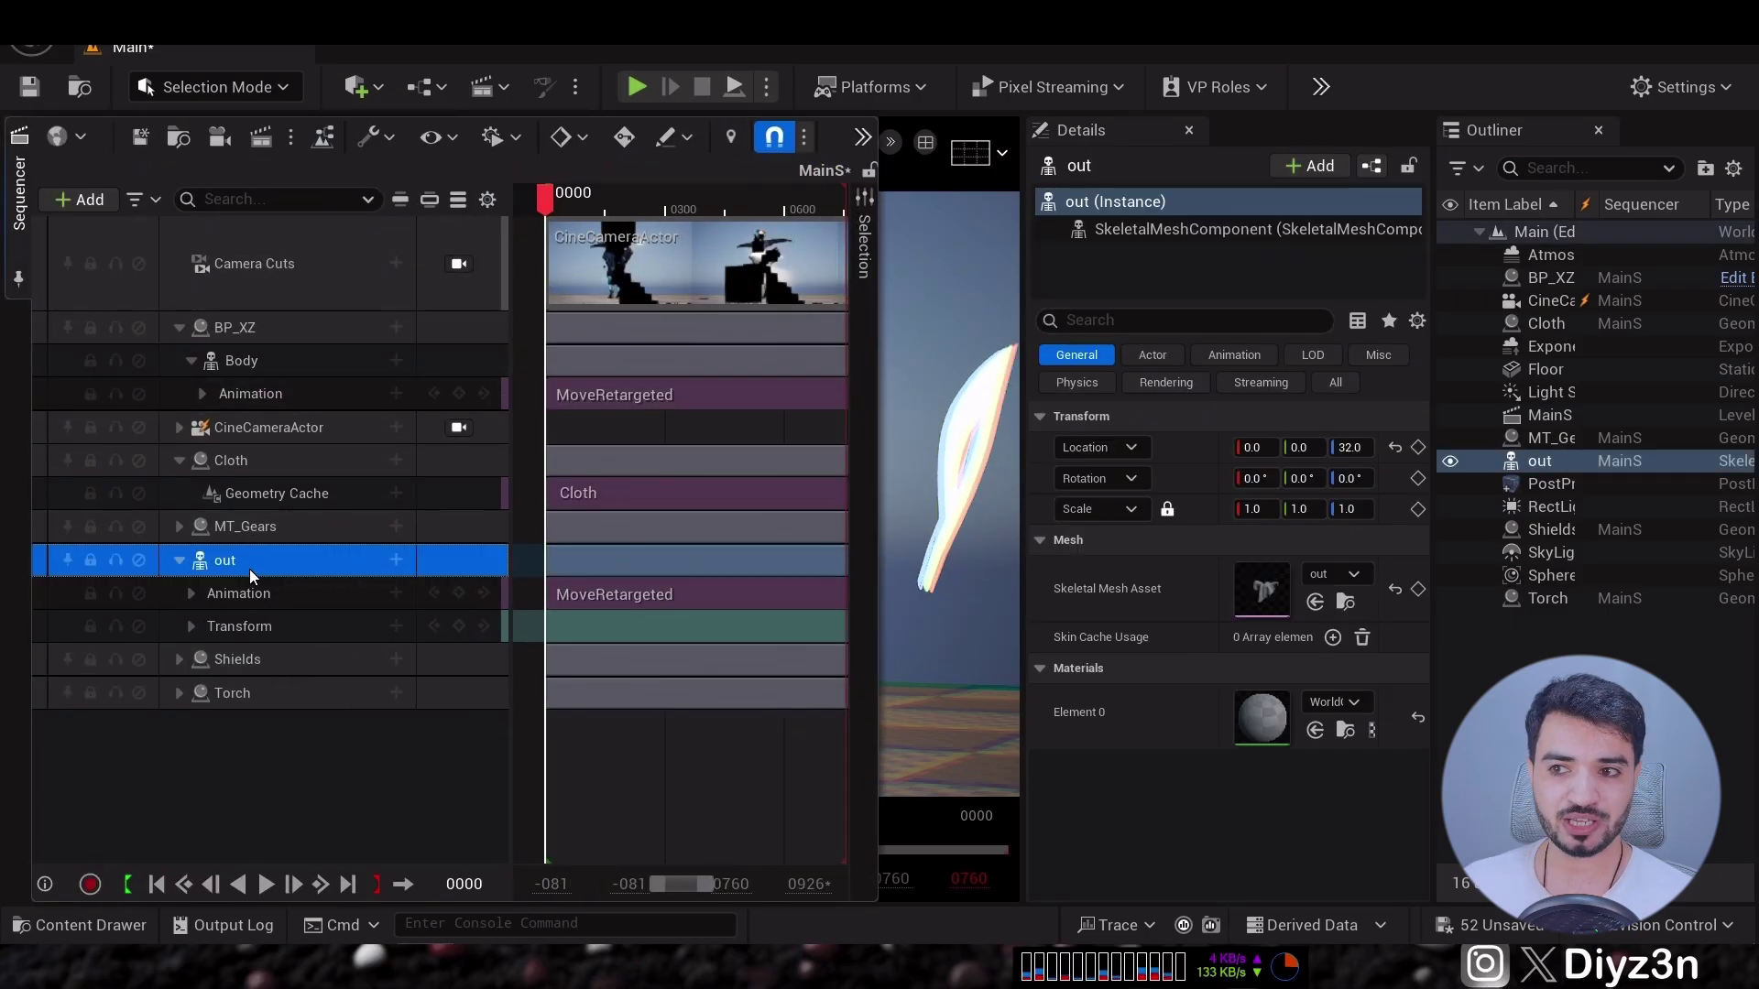
key("Delete")
left_click(15, 228)
left_click(1548, 461)
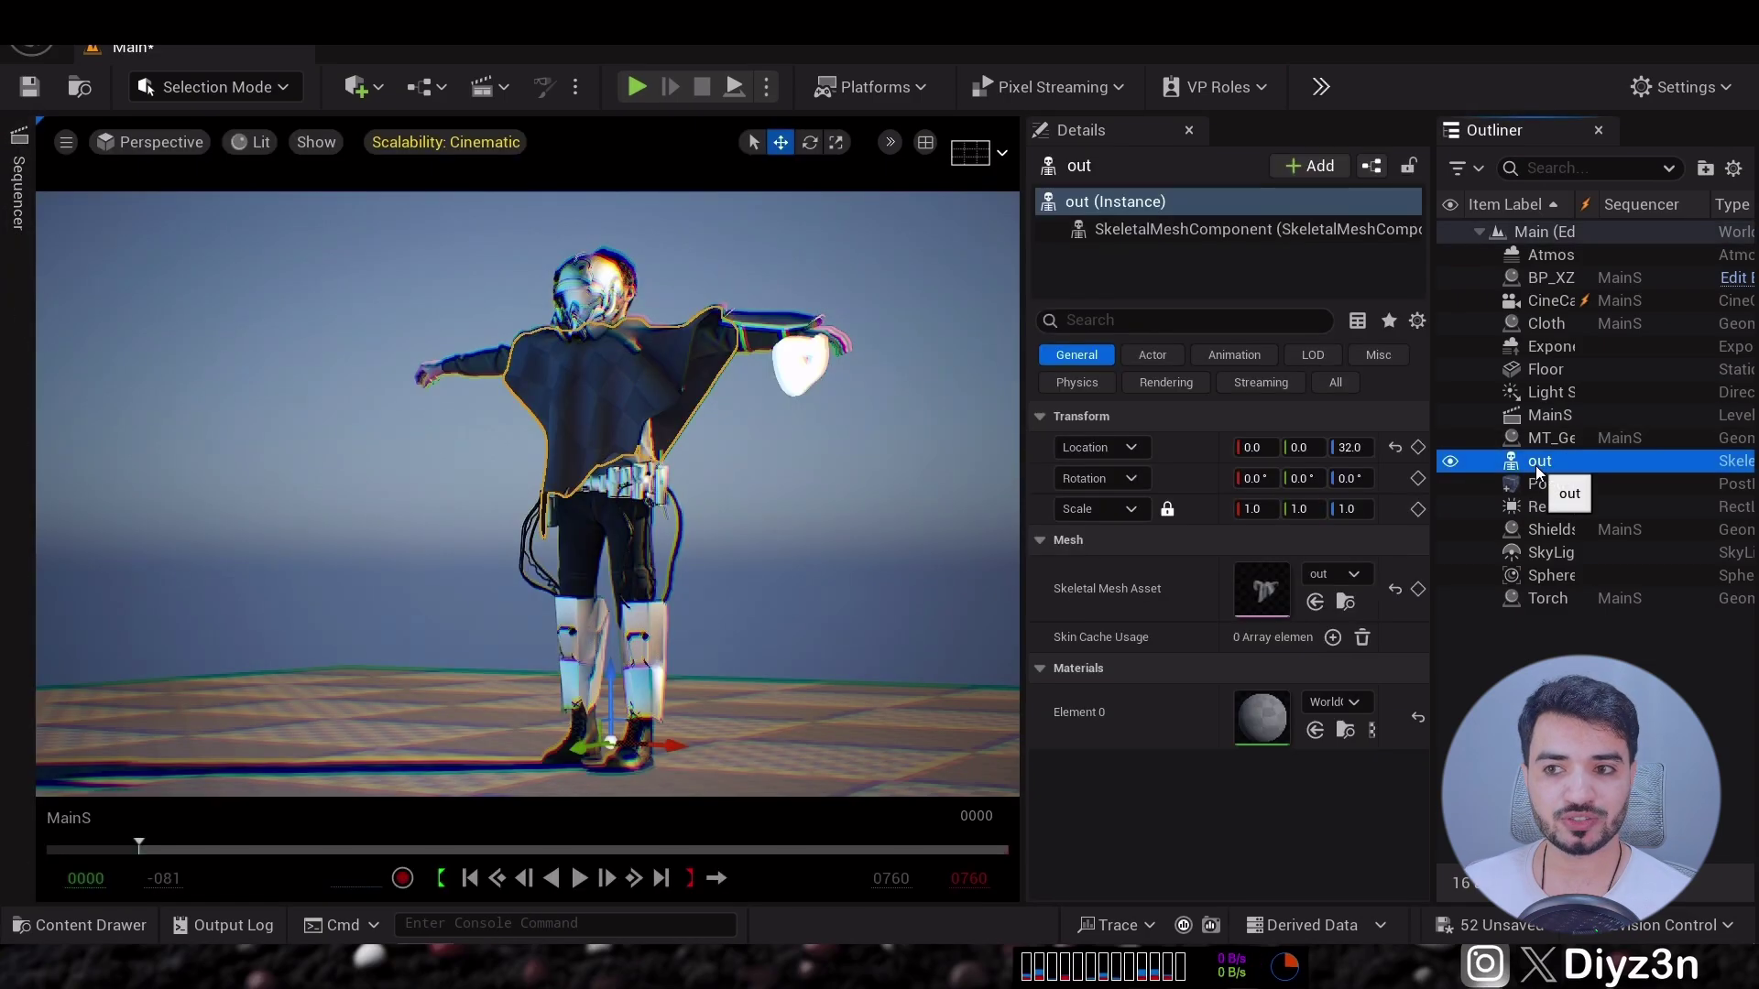
key("Delete")
left_click(97, 923)
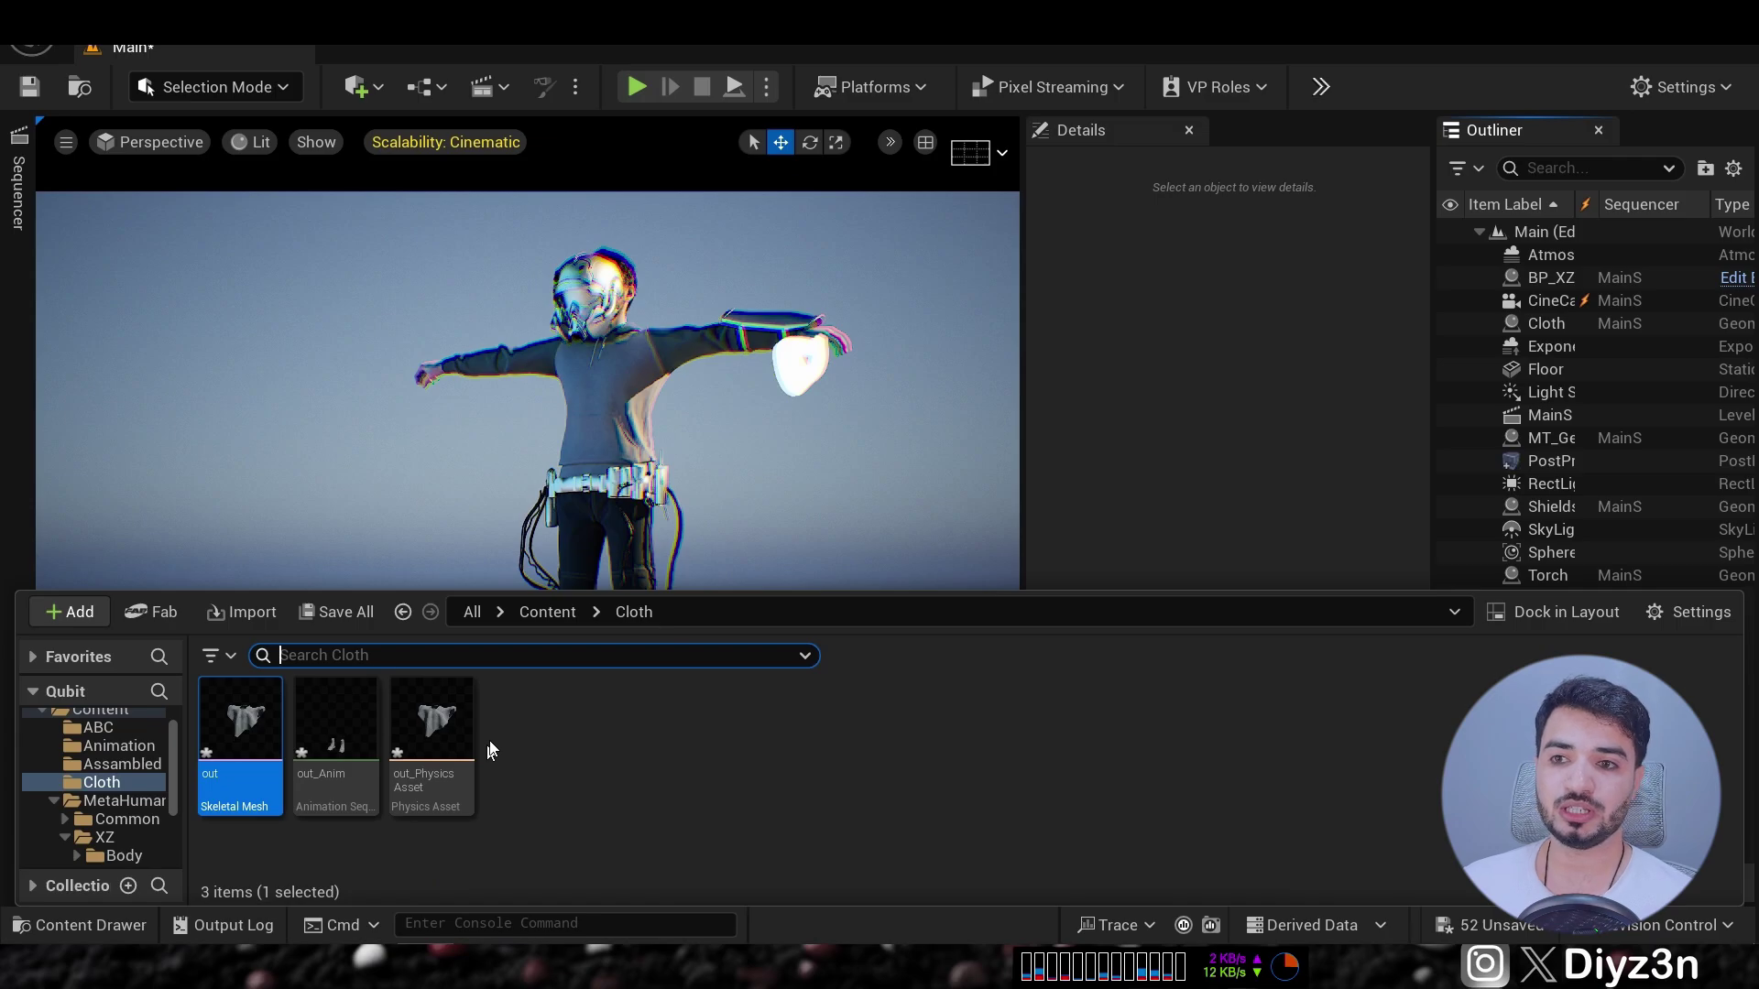
Create a new Dataflow cloth asset in the Cloth folder via Physics > DataflowAsset.
left_click(220, 533)
left_click(108, 927)
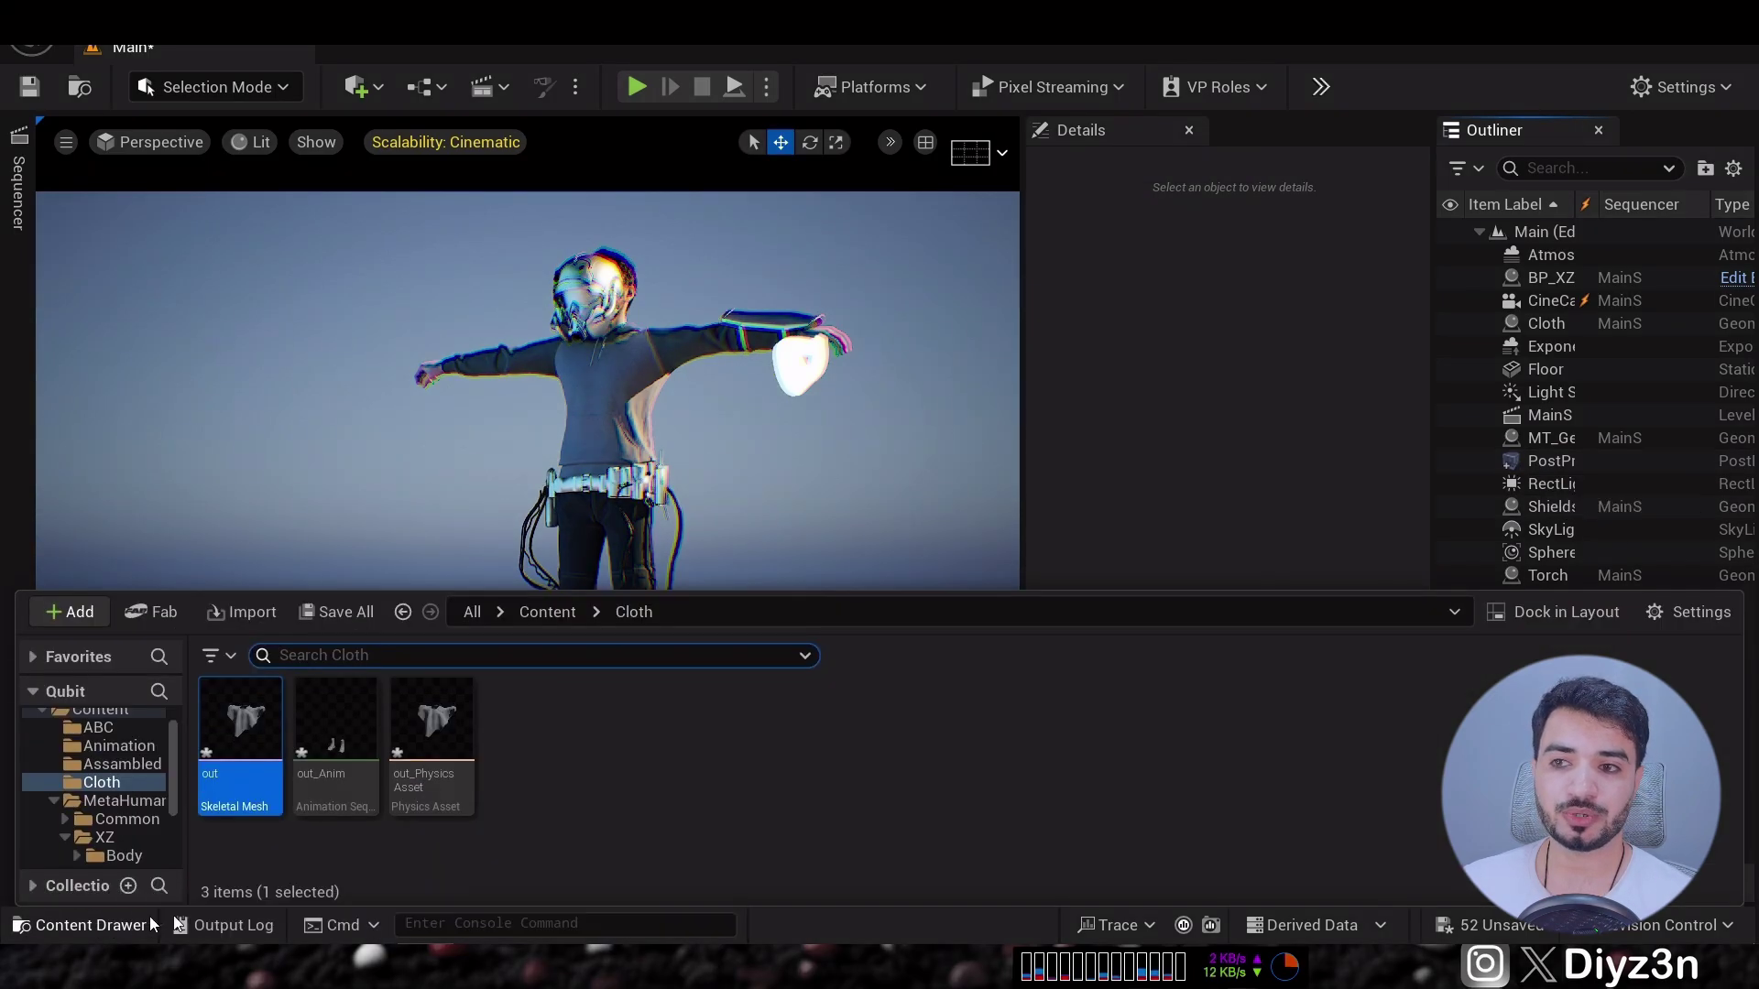
right_click(597, 801)
scroll(623, 752, "down", 4)
mouse_move(728, 669)
left_click(978, 670)
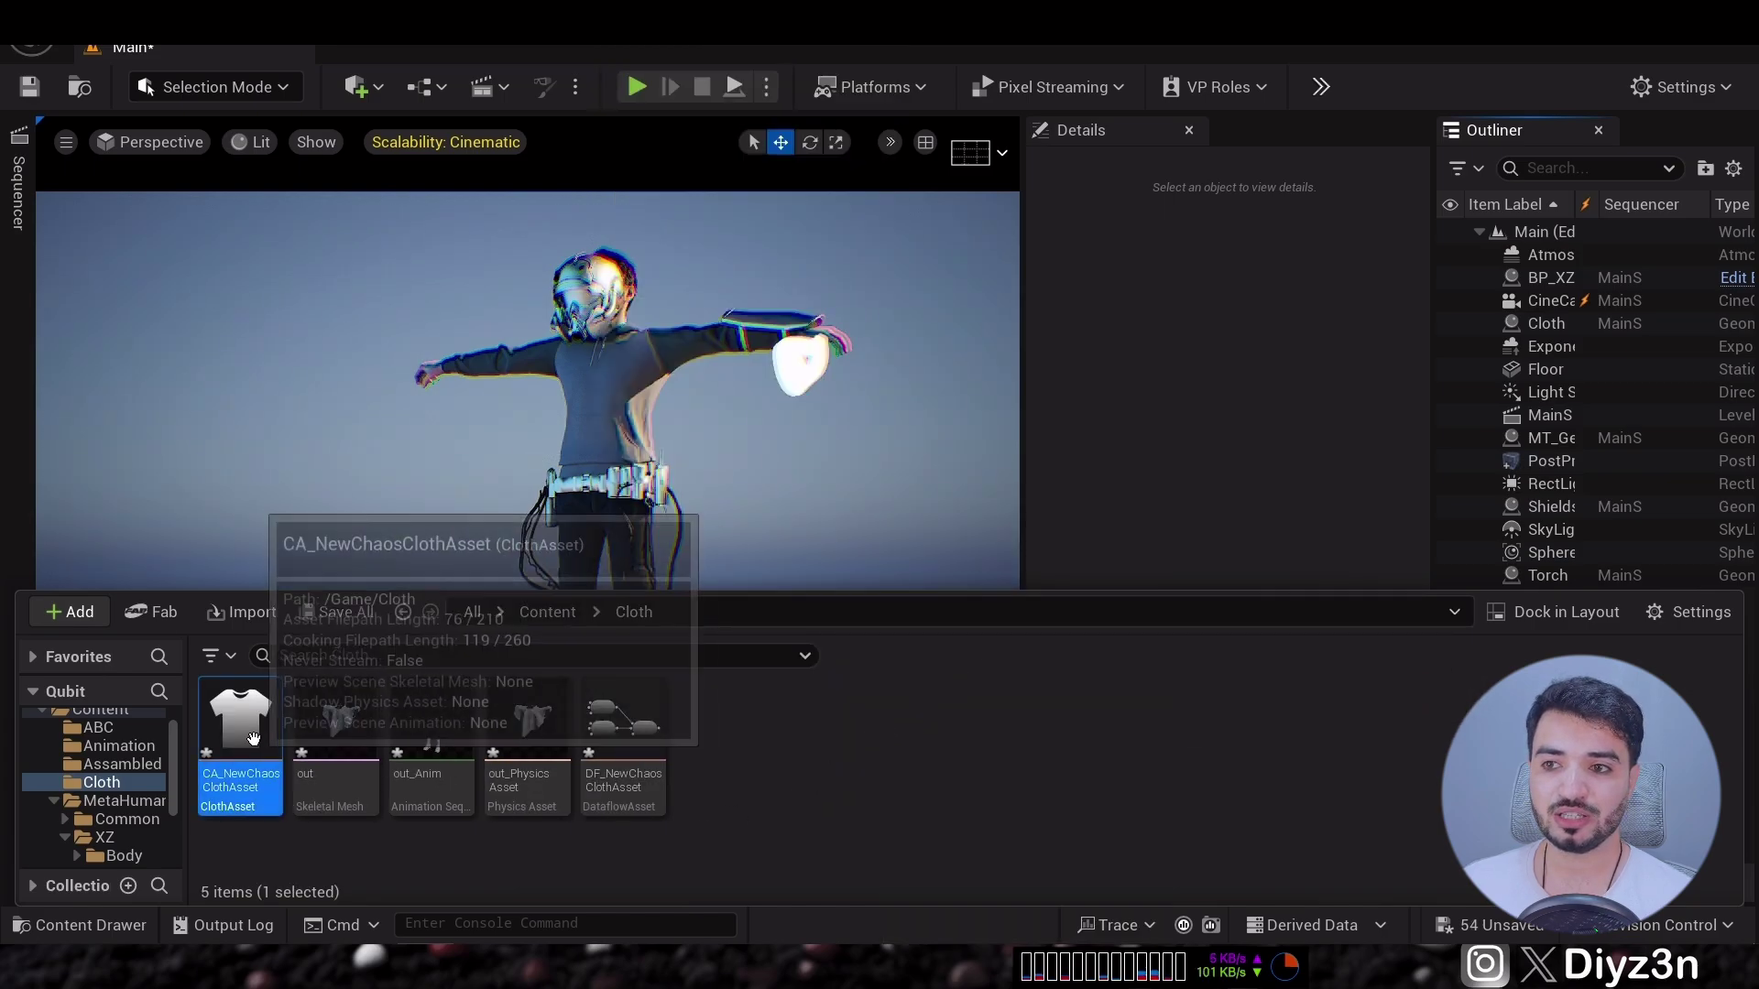
Open CA_NewChaosClothAsset and inspect the USDImport node at the start of its Dataflow graph.
double_click(238, 744)
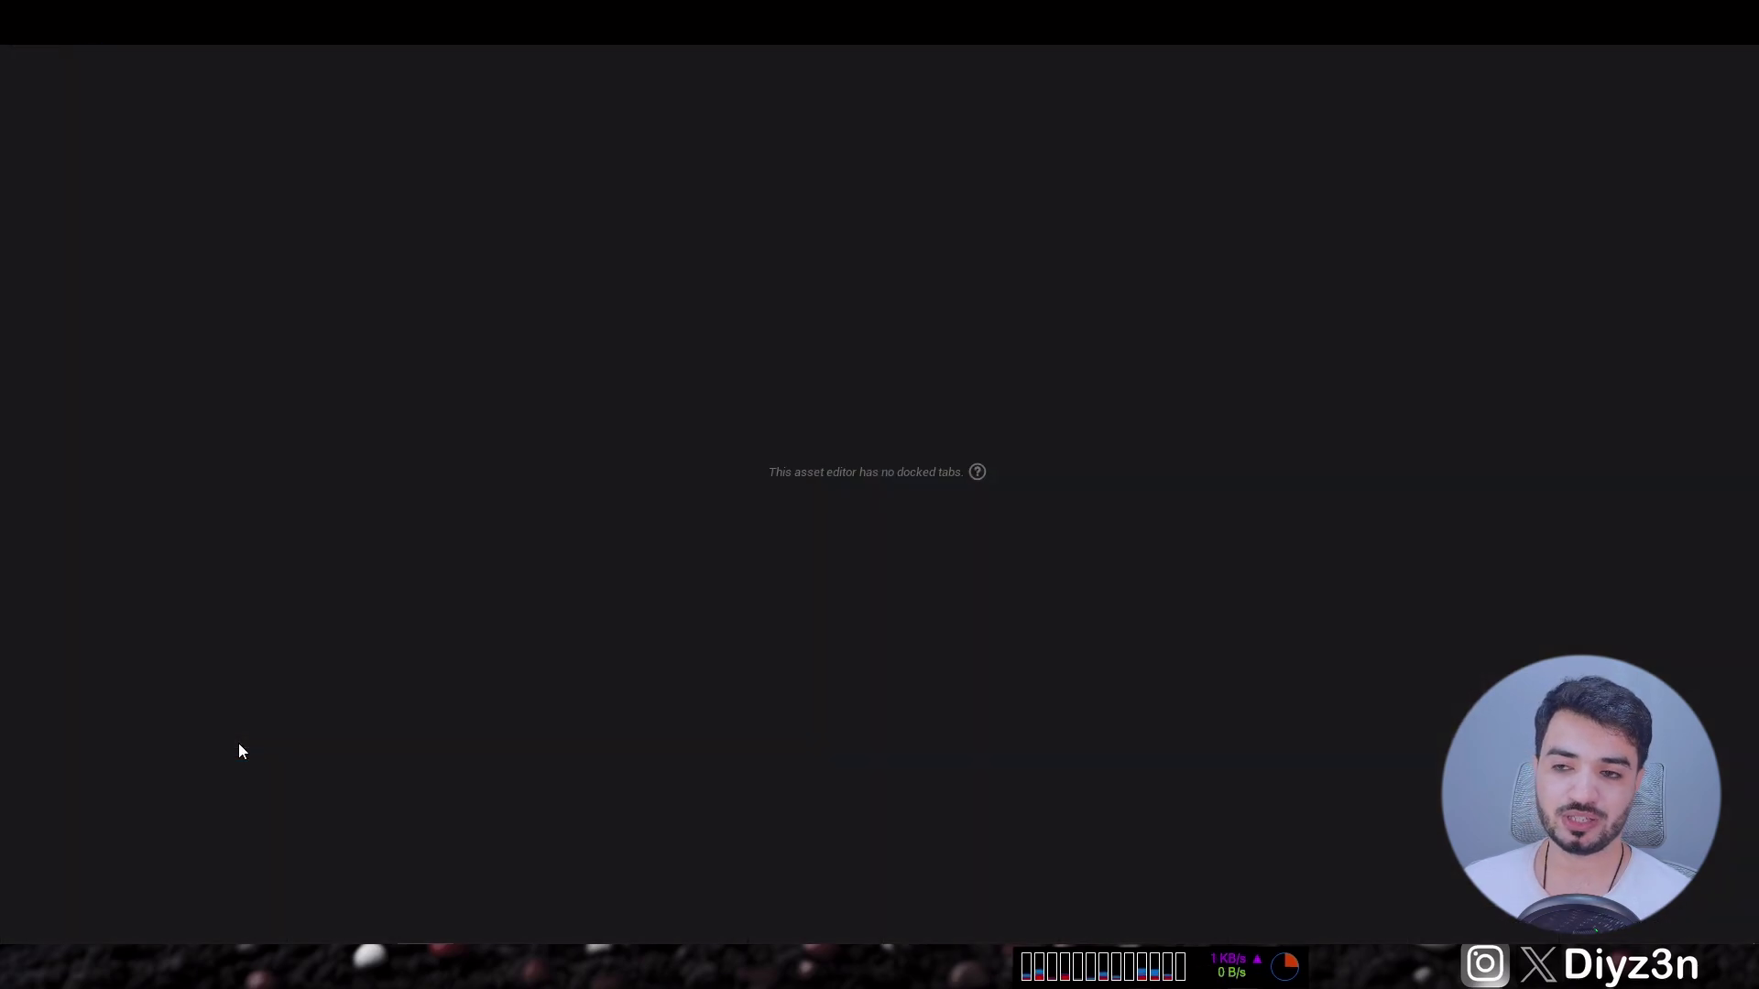
right_click_drag(137, 804, 419, 907)
scroll(357, 714, "up", 4)
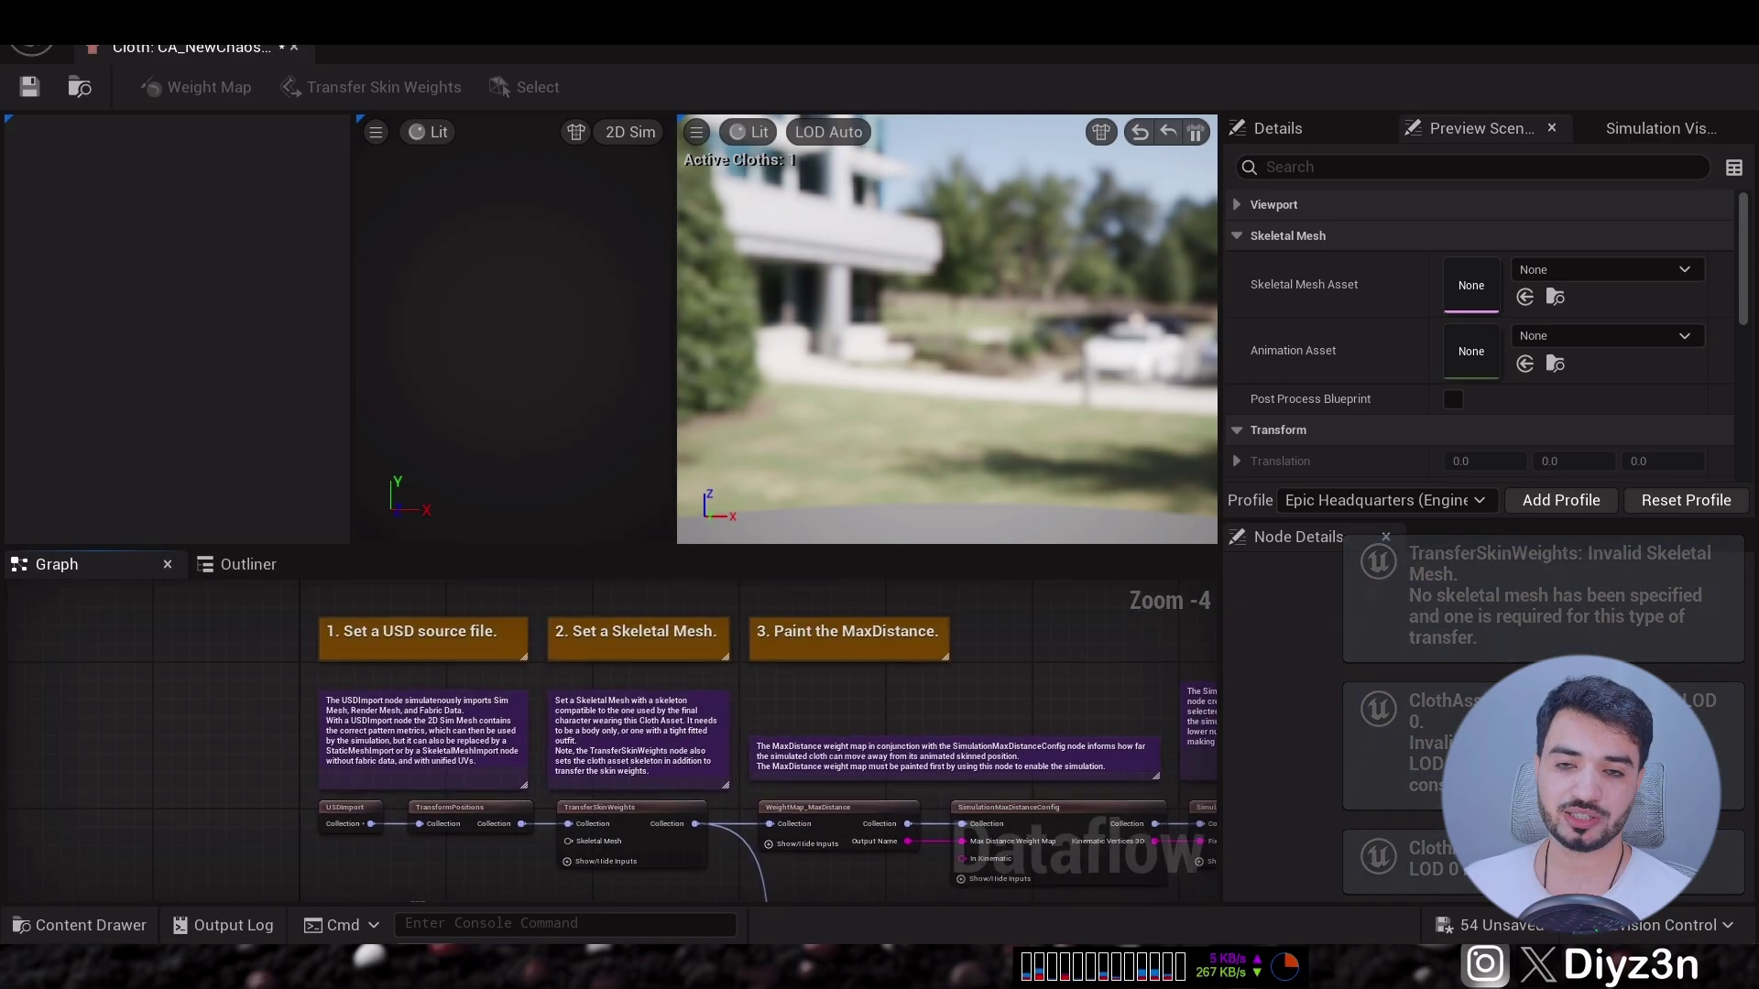
scroll(327, 847, "up", 2)
right_click(328, 859)
left_click(328, 859)
scroll(355, 841, "up", 2)
left_click(359, 769)
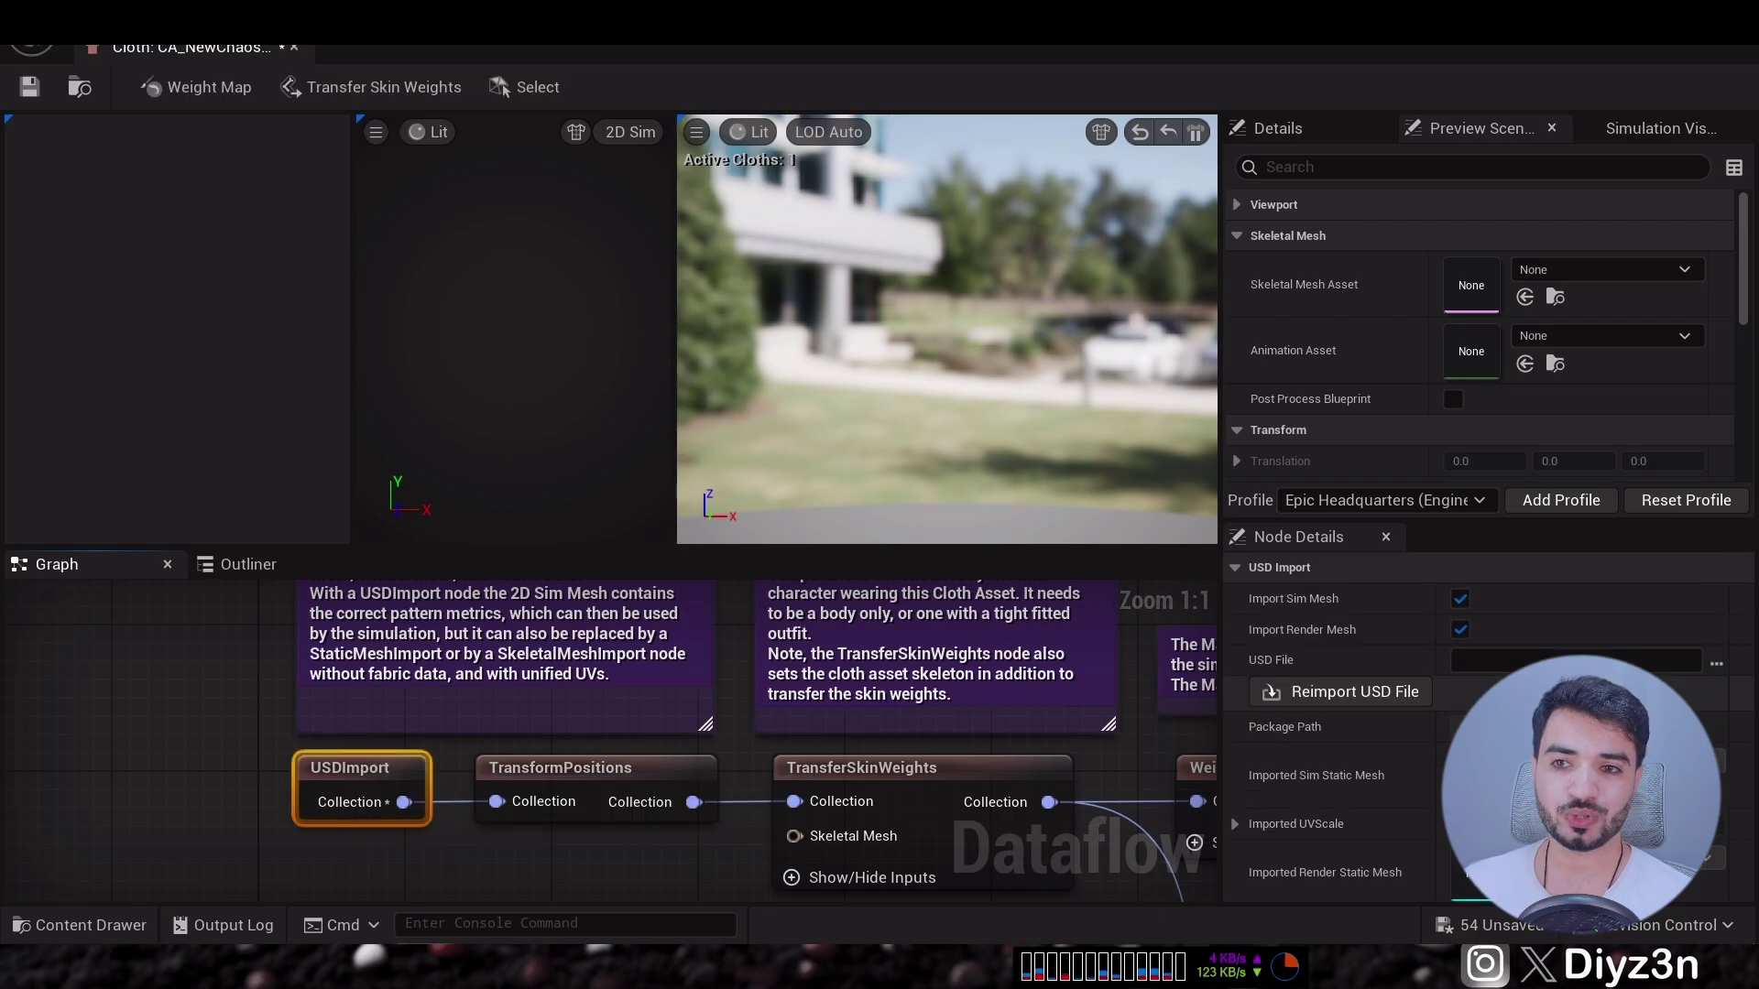
right_click_drag(240, 733, 189, 760)
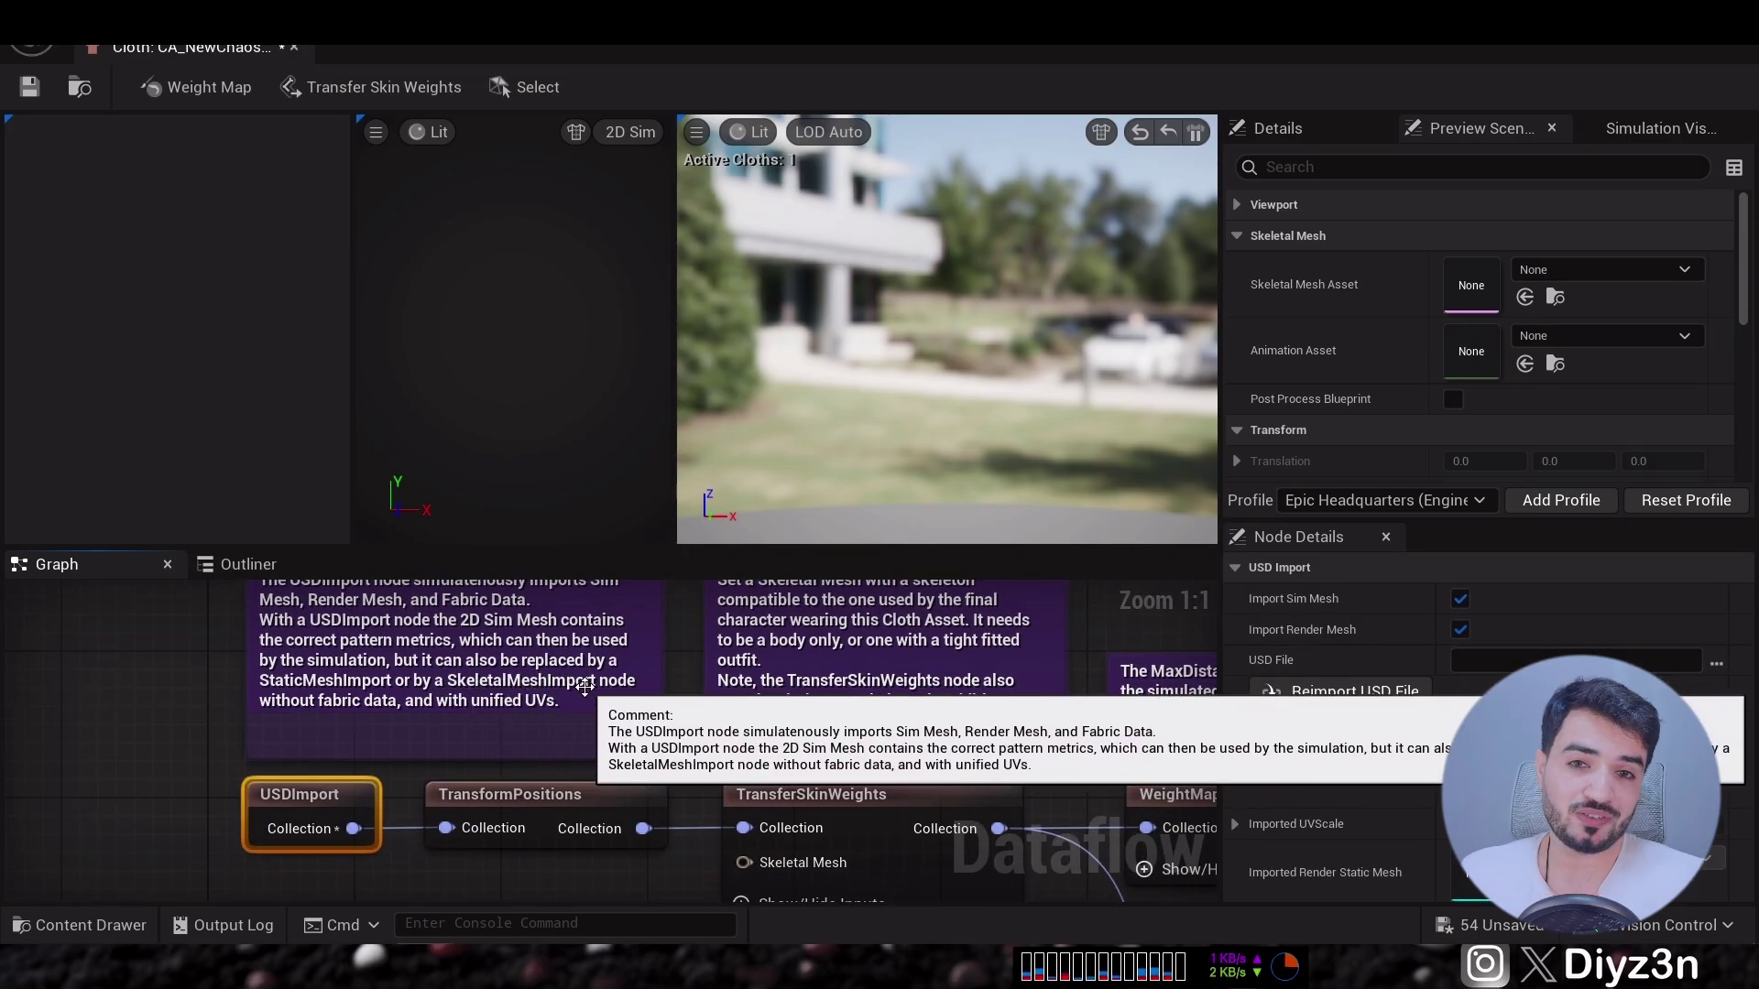
right_click_drag(442, 863, 515, 662)
right_click(319, 775)
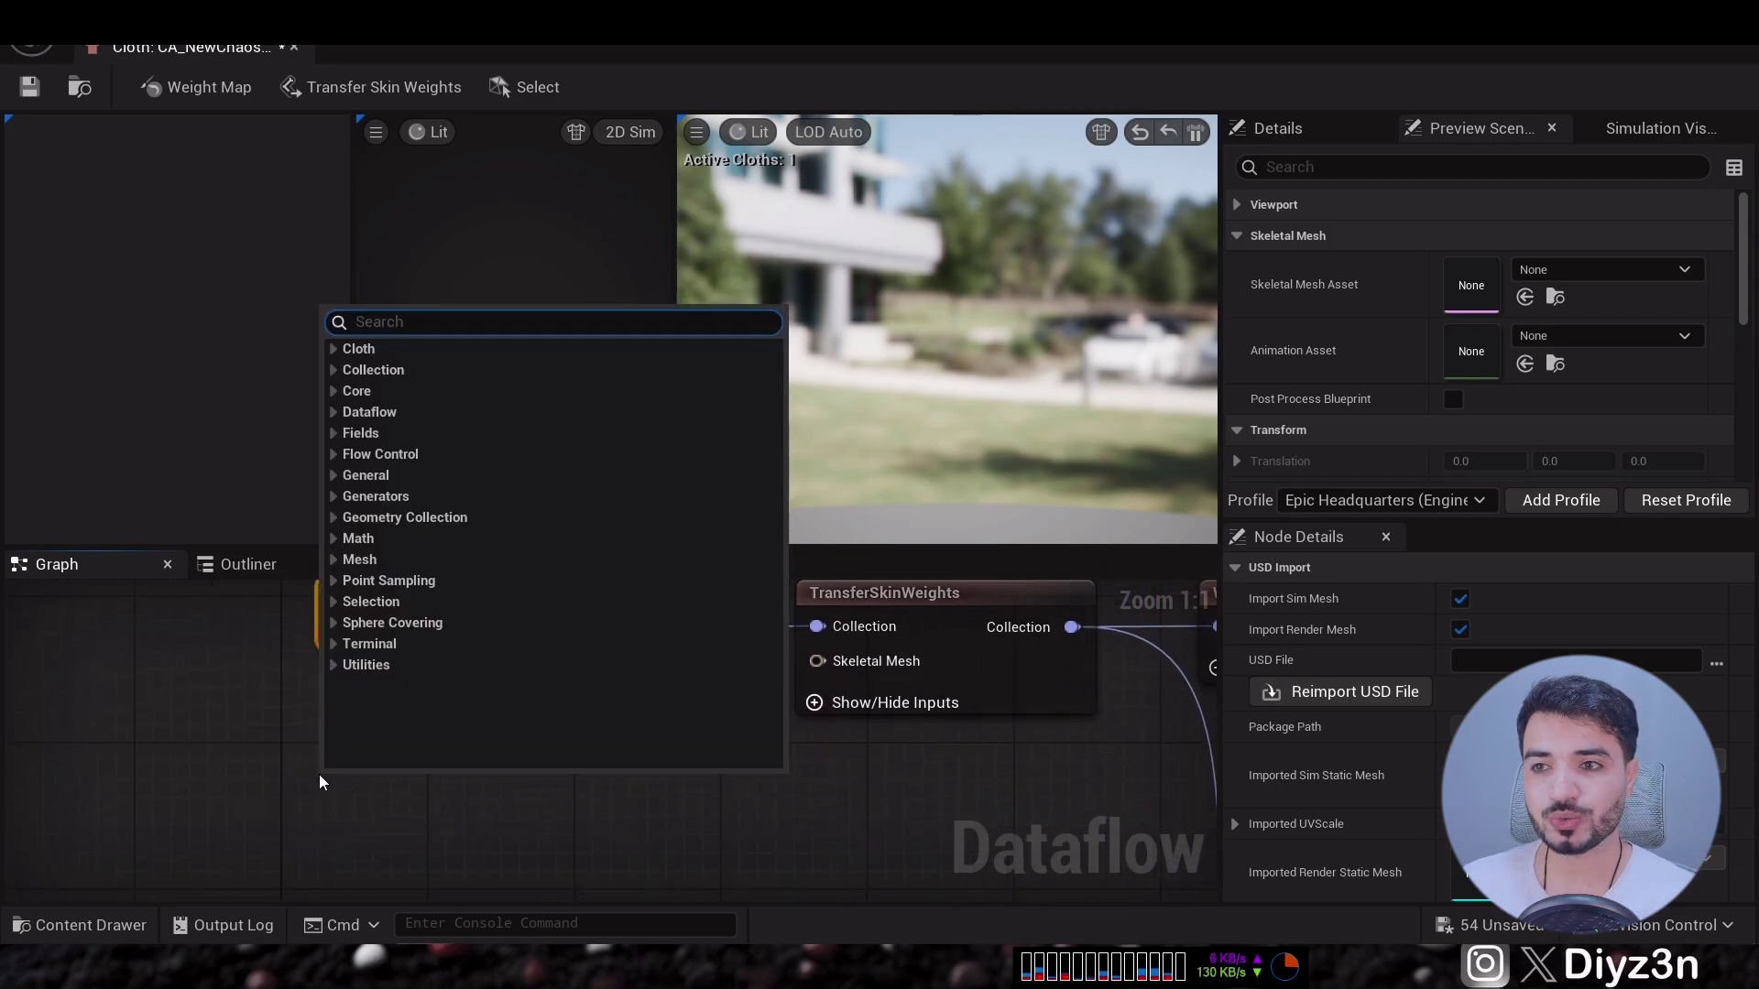
Add a SkeletalMeshImport node loading 'out' and feed it into TransformPositions.
type("ske")
left_click(476, 374)
left_click_drag(505, 786, 498, 694)
left_click(422, 728)
left_click(1692, 605)
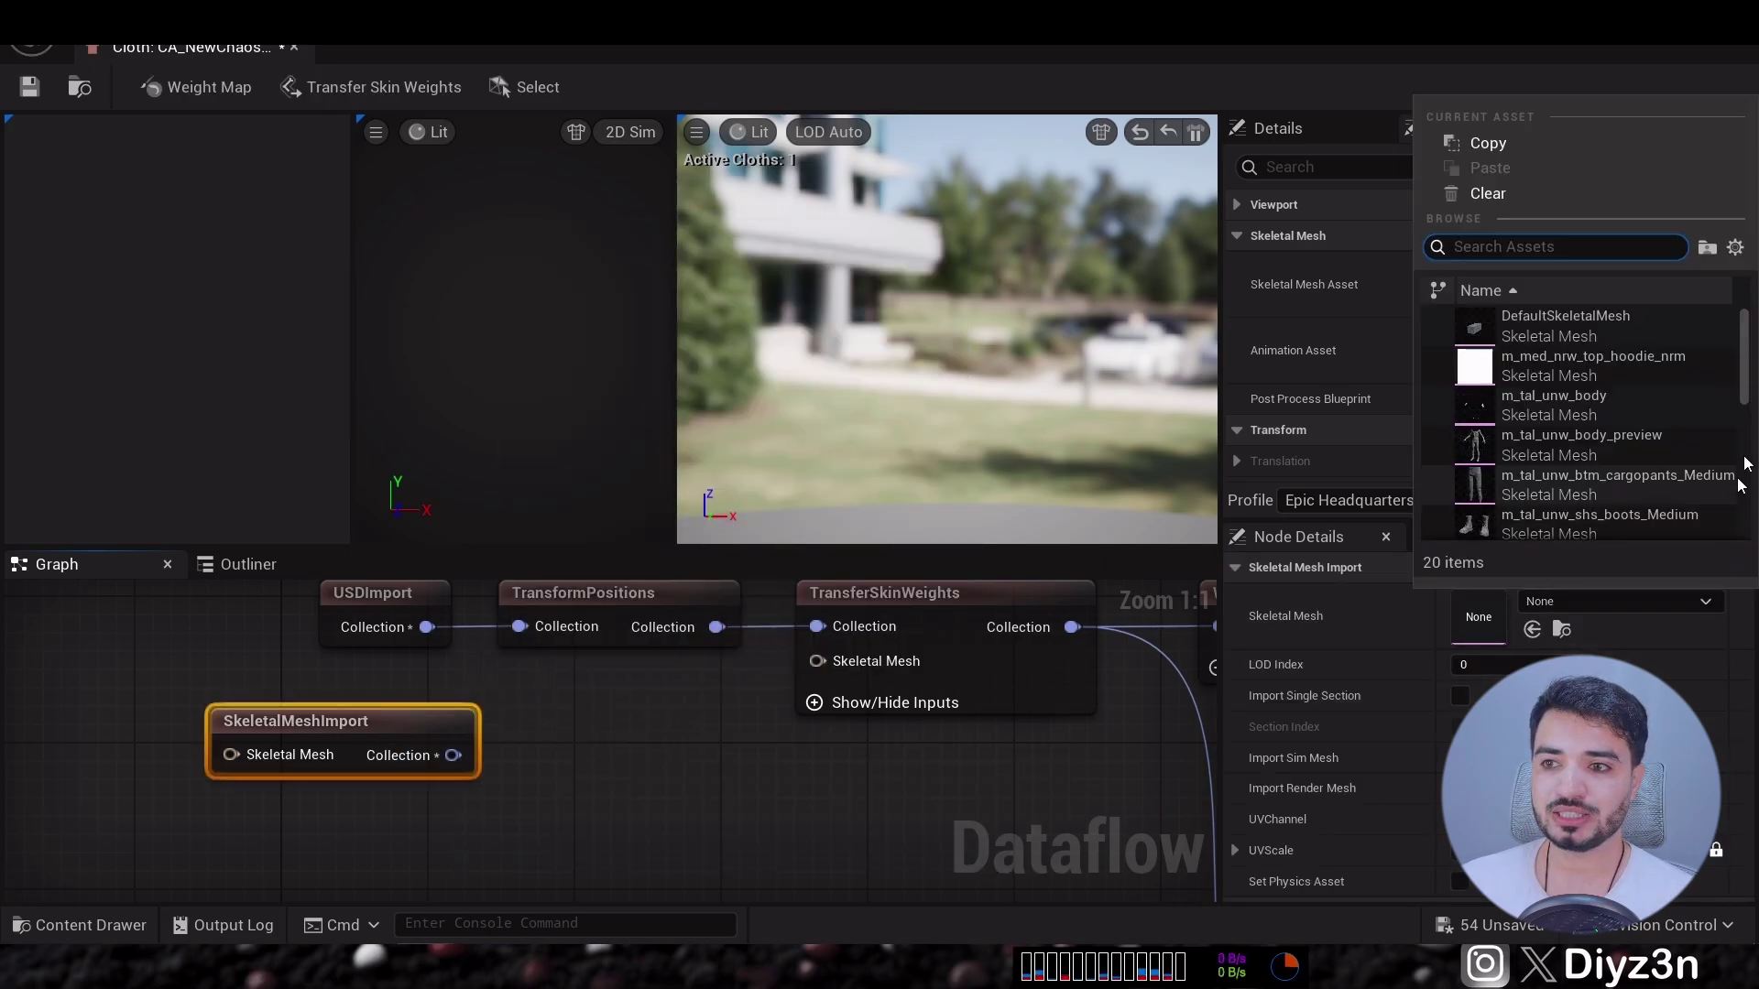
left_click_drag(1752, 365, 1755, 416)
left_click(1606, 412)
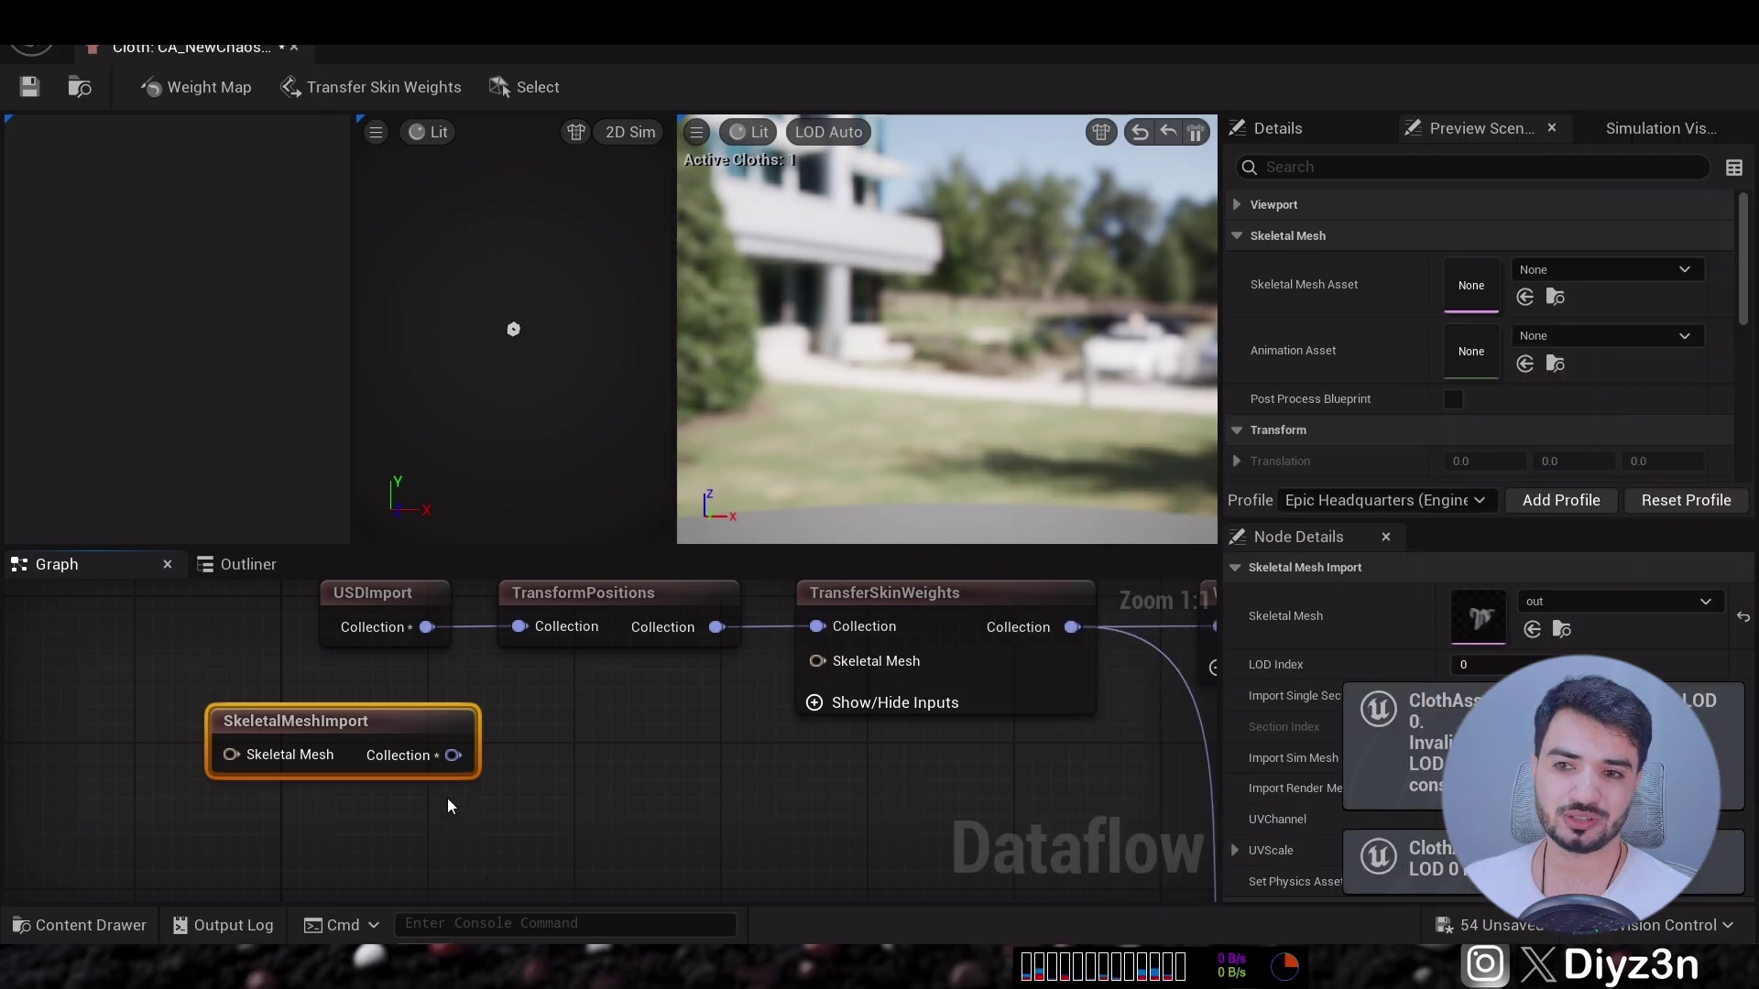
left_click_drag(452, 755, 521, 628)
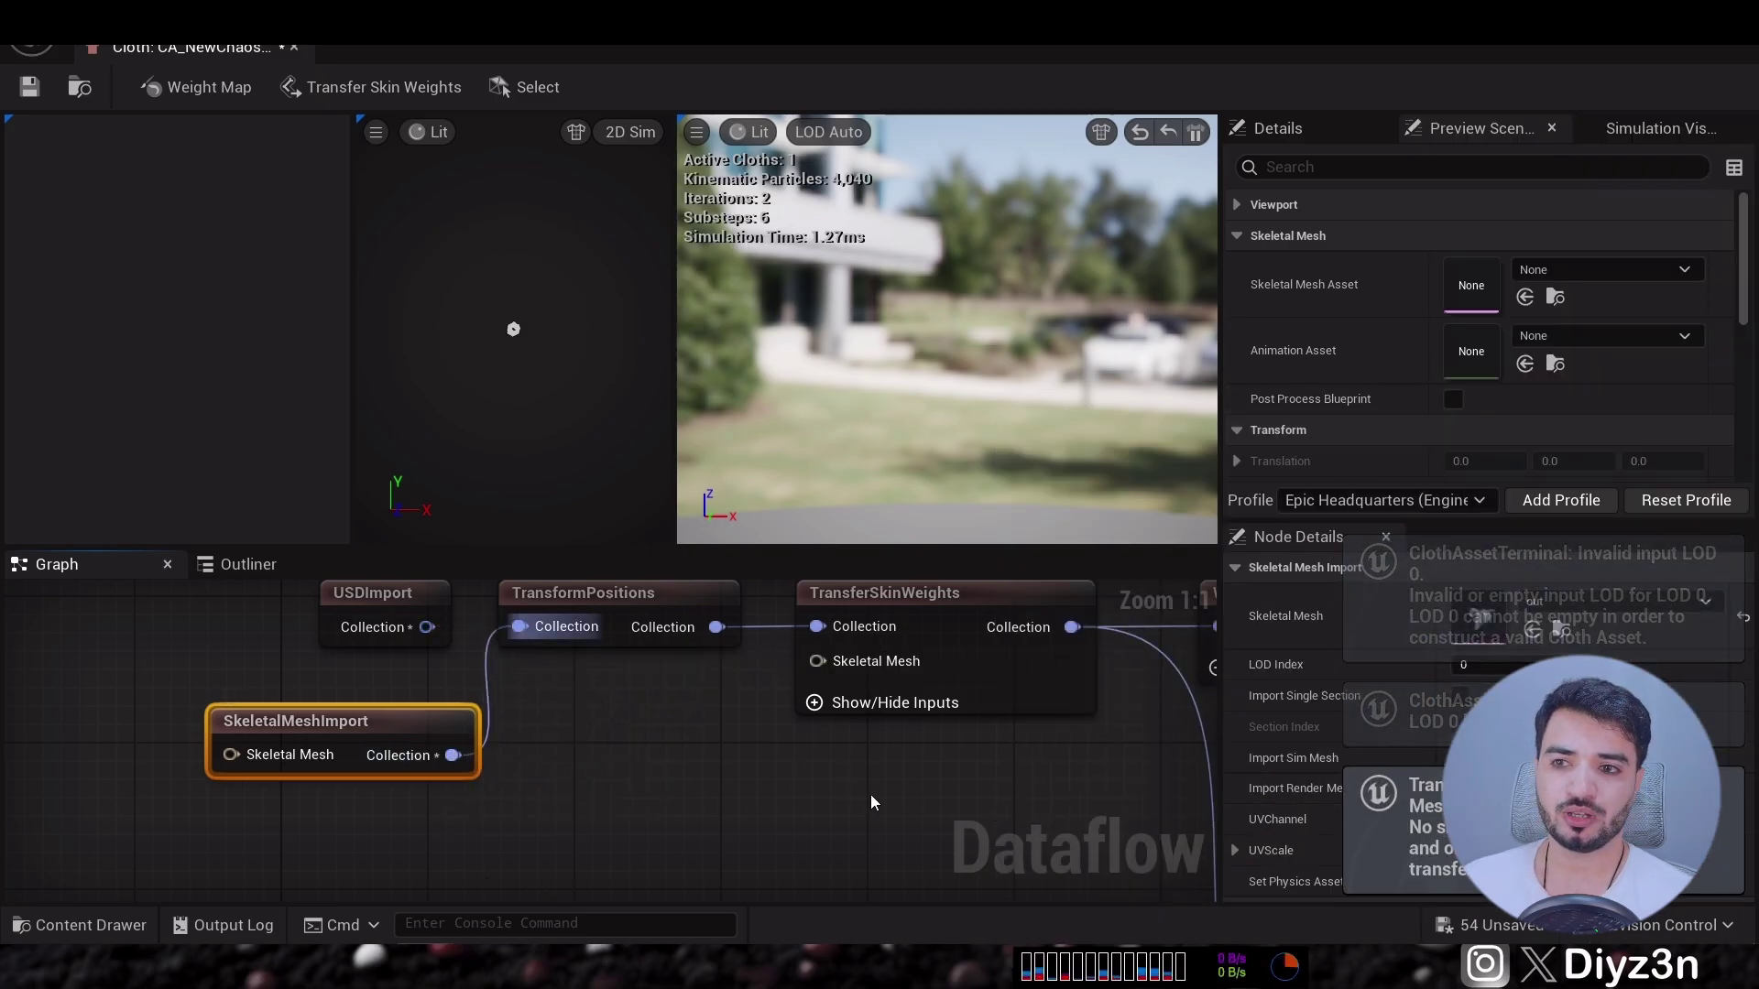
Connect LOD0 to Lods[1] and Lods[2] and delete the unused LOD1/LOD2 nodes.
scroll(880, 803, "down", 8)
right_click_drag(901, 802, 711, 726)
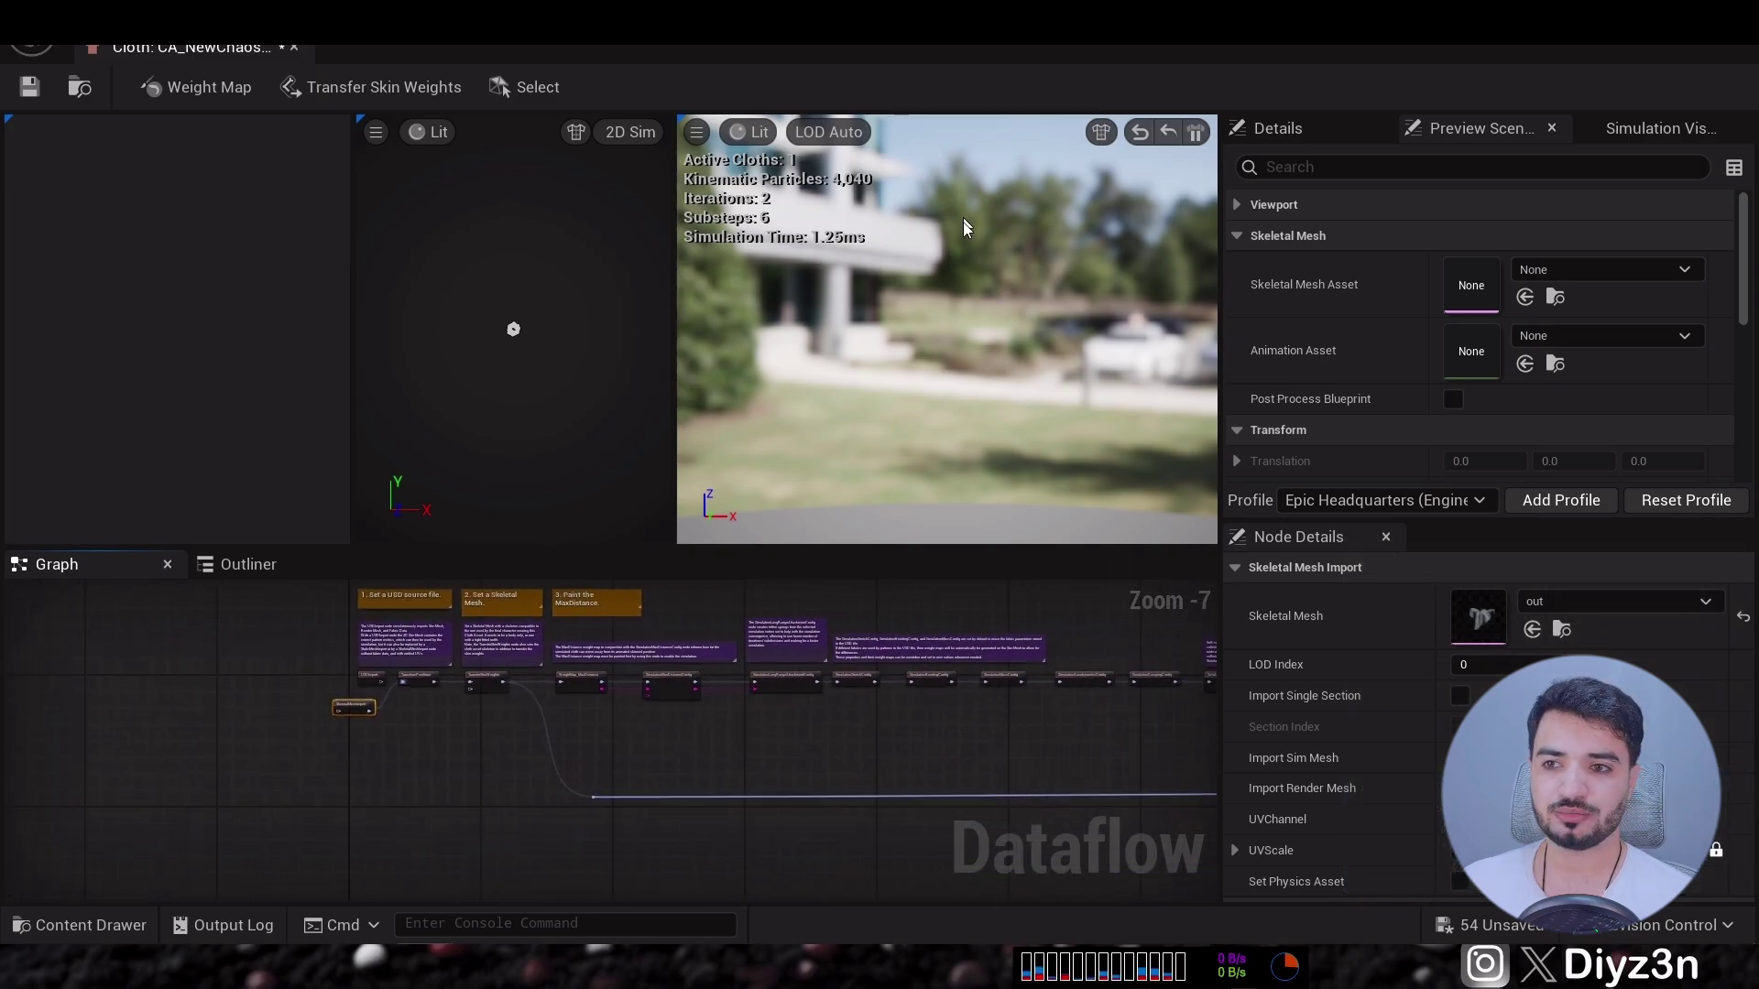
right_click_drag(1112, 753, 443, 716)
scroll(888, 713, "up", 4)
scroll(889, 749, "down", 1)
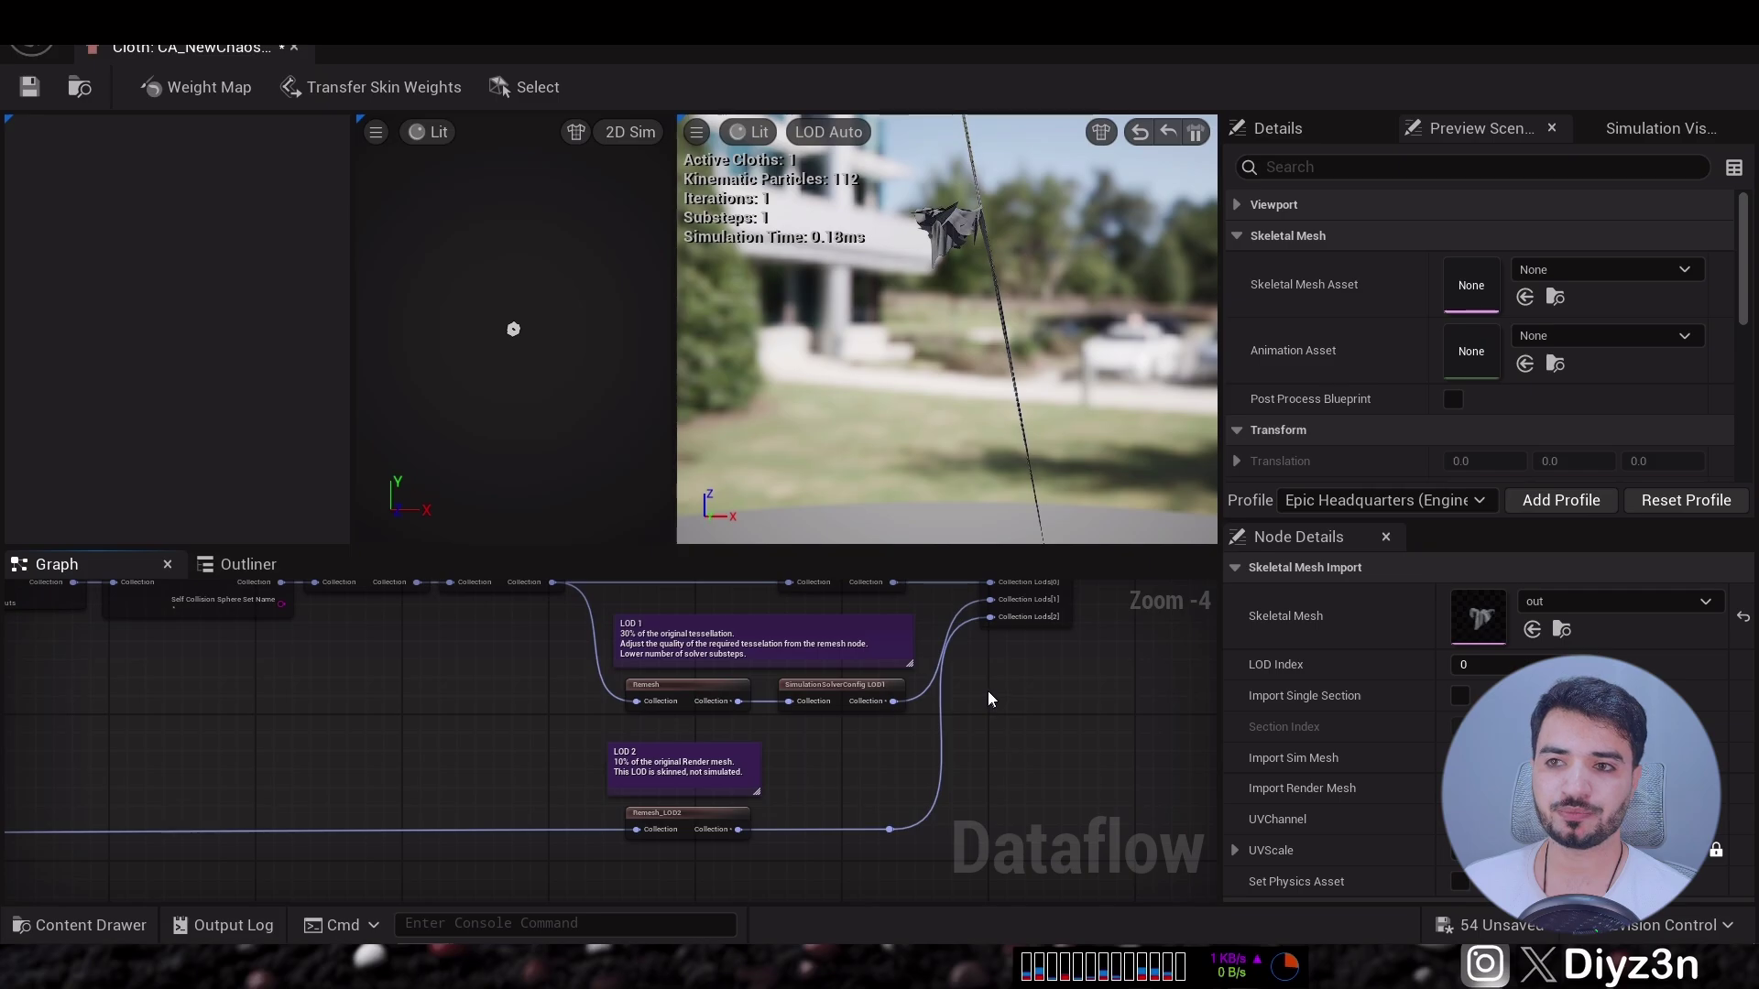
scroll(986, 691, "up", 1)
left_click_drag(826, 645, 962, 668)
left_click_drag(827, 645, 959, 692)
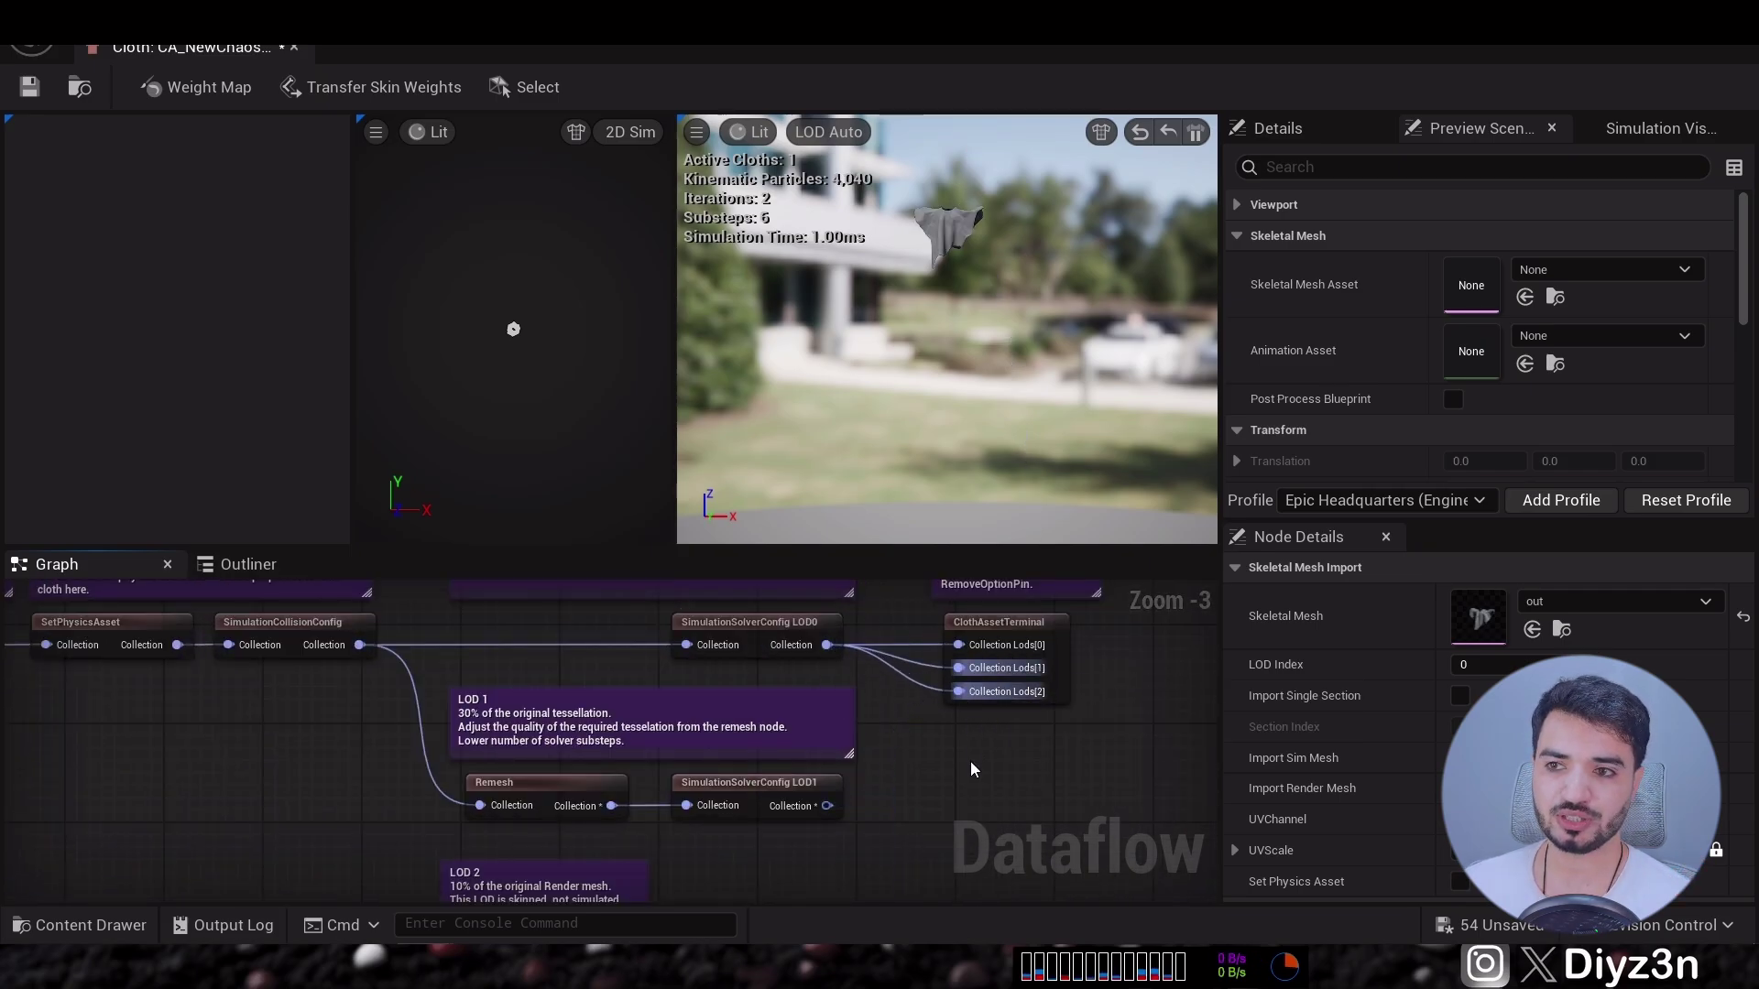
scroll(970, 767, "down", 2)
left_click_drag(968, 778, 640, 680)
key("Delete")
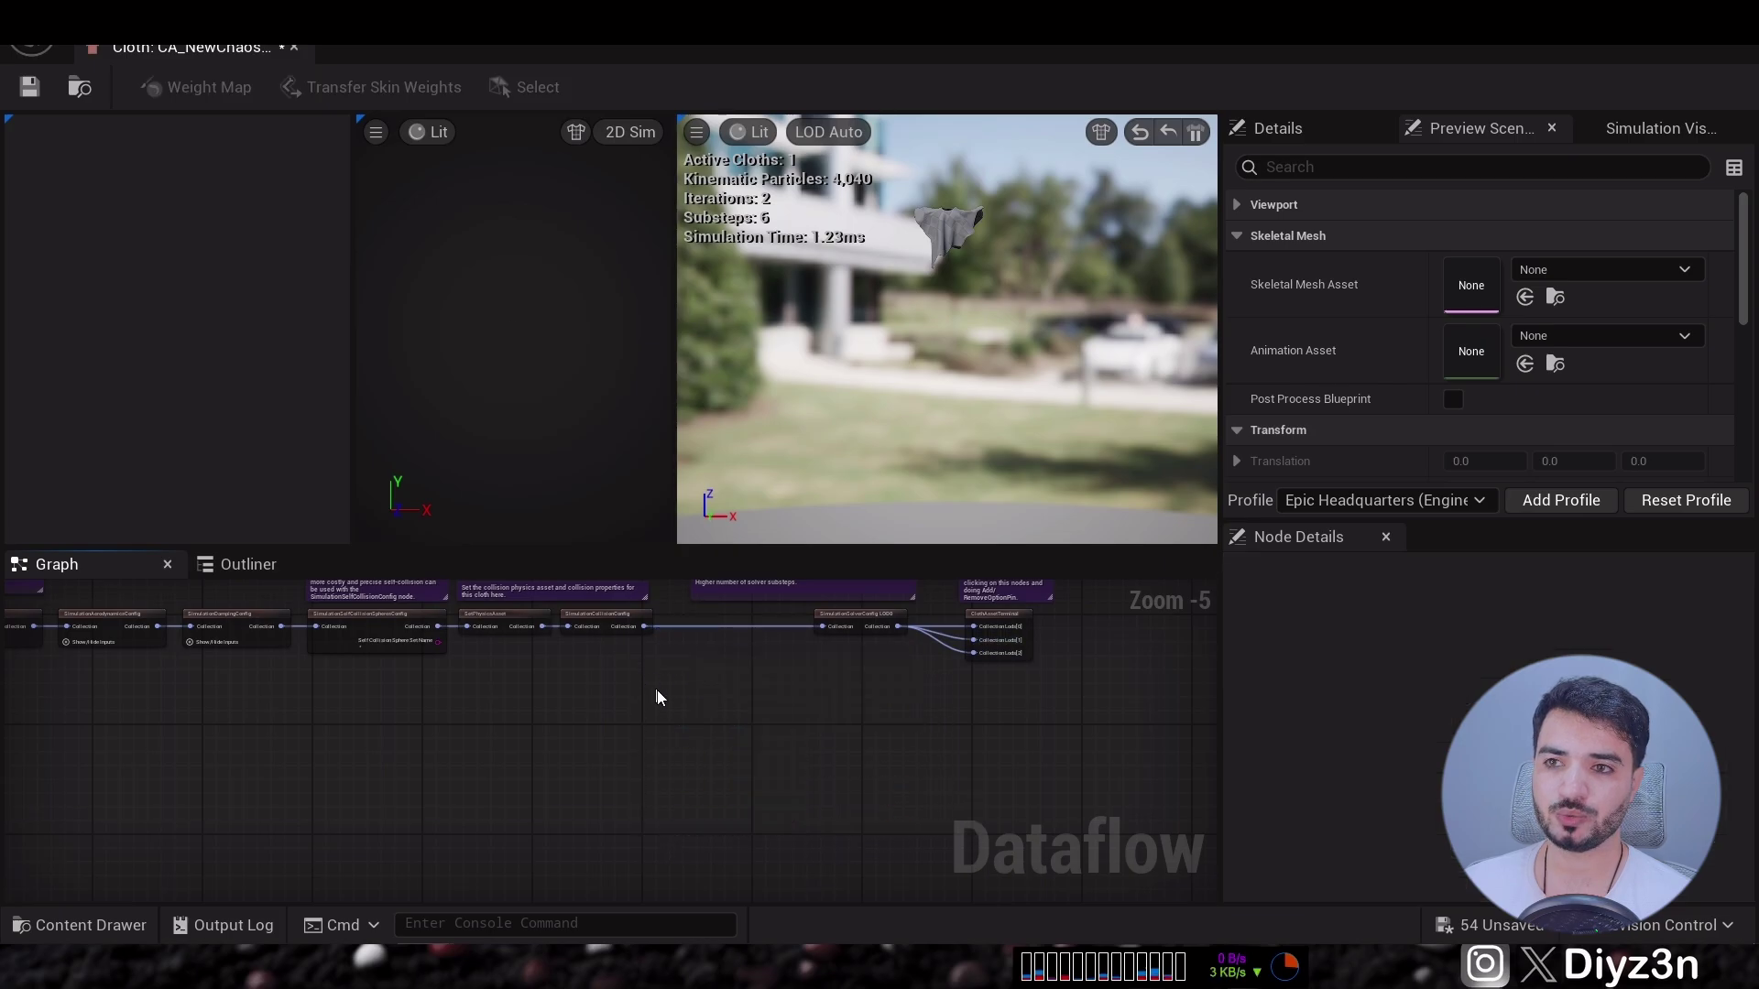
Remove the leftover wire into TransferSkinWeights and select that node.
right_click_drag(527, 723, 971, 765)
right_click_drag(101, 770, 793, 790)
mouse_move(278, 802)
right_mouse_down()
mouse_move(525, 791)
mouse_move(511, 734)
right_mouse_up()
left_click_drag(541, 848, 339, 750)
key("Delete")
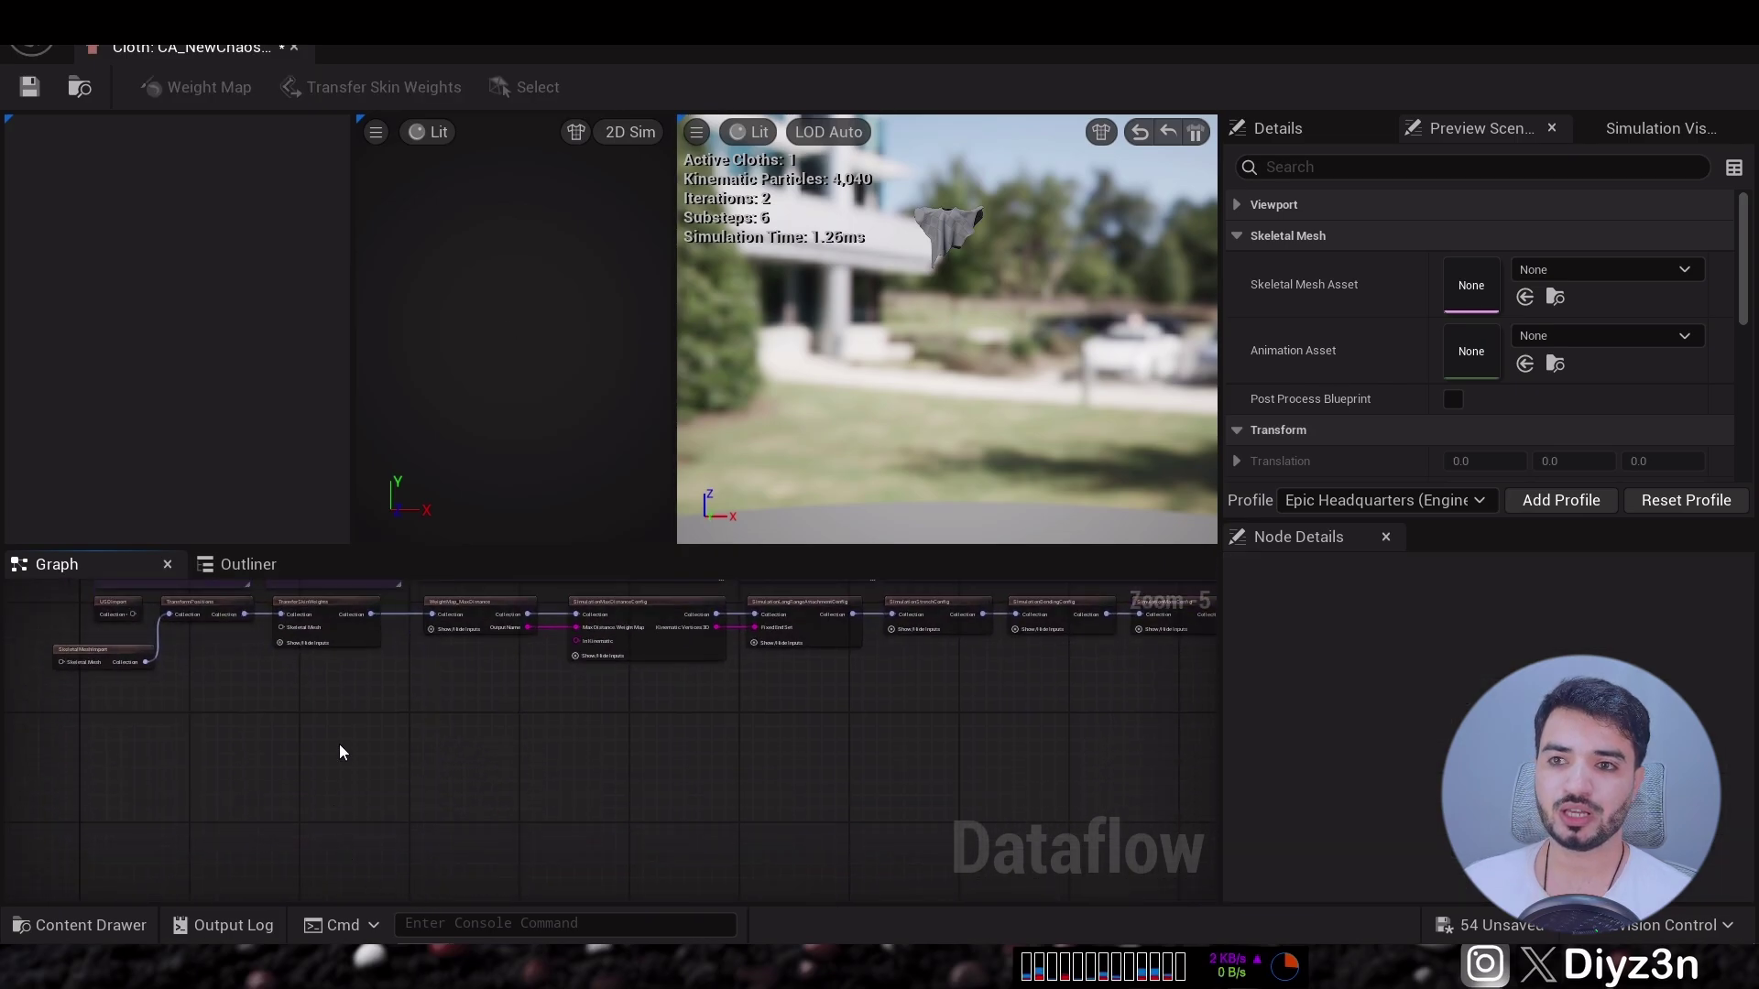
scroll(620, 824, "up", 2)
left_click(614, 687)
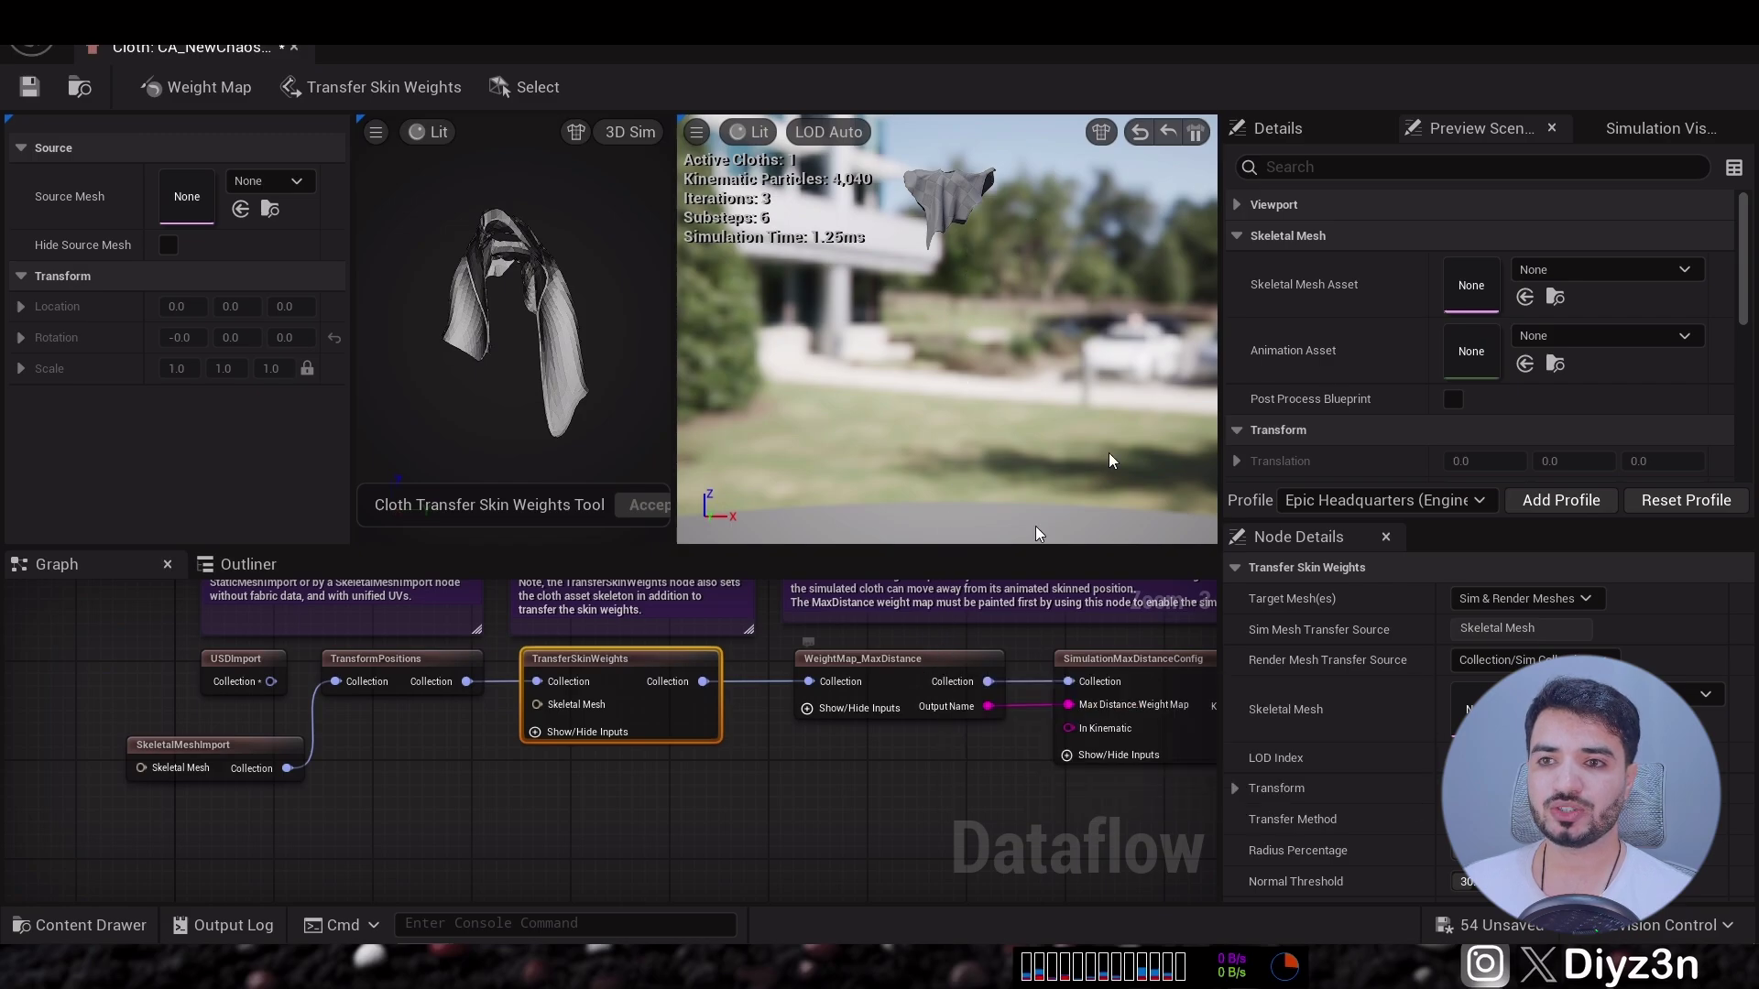
Set the cloth preview's skeletal mesh to m_tal_unw_body_preview.
left_click(1601, 270)
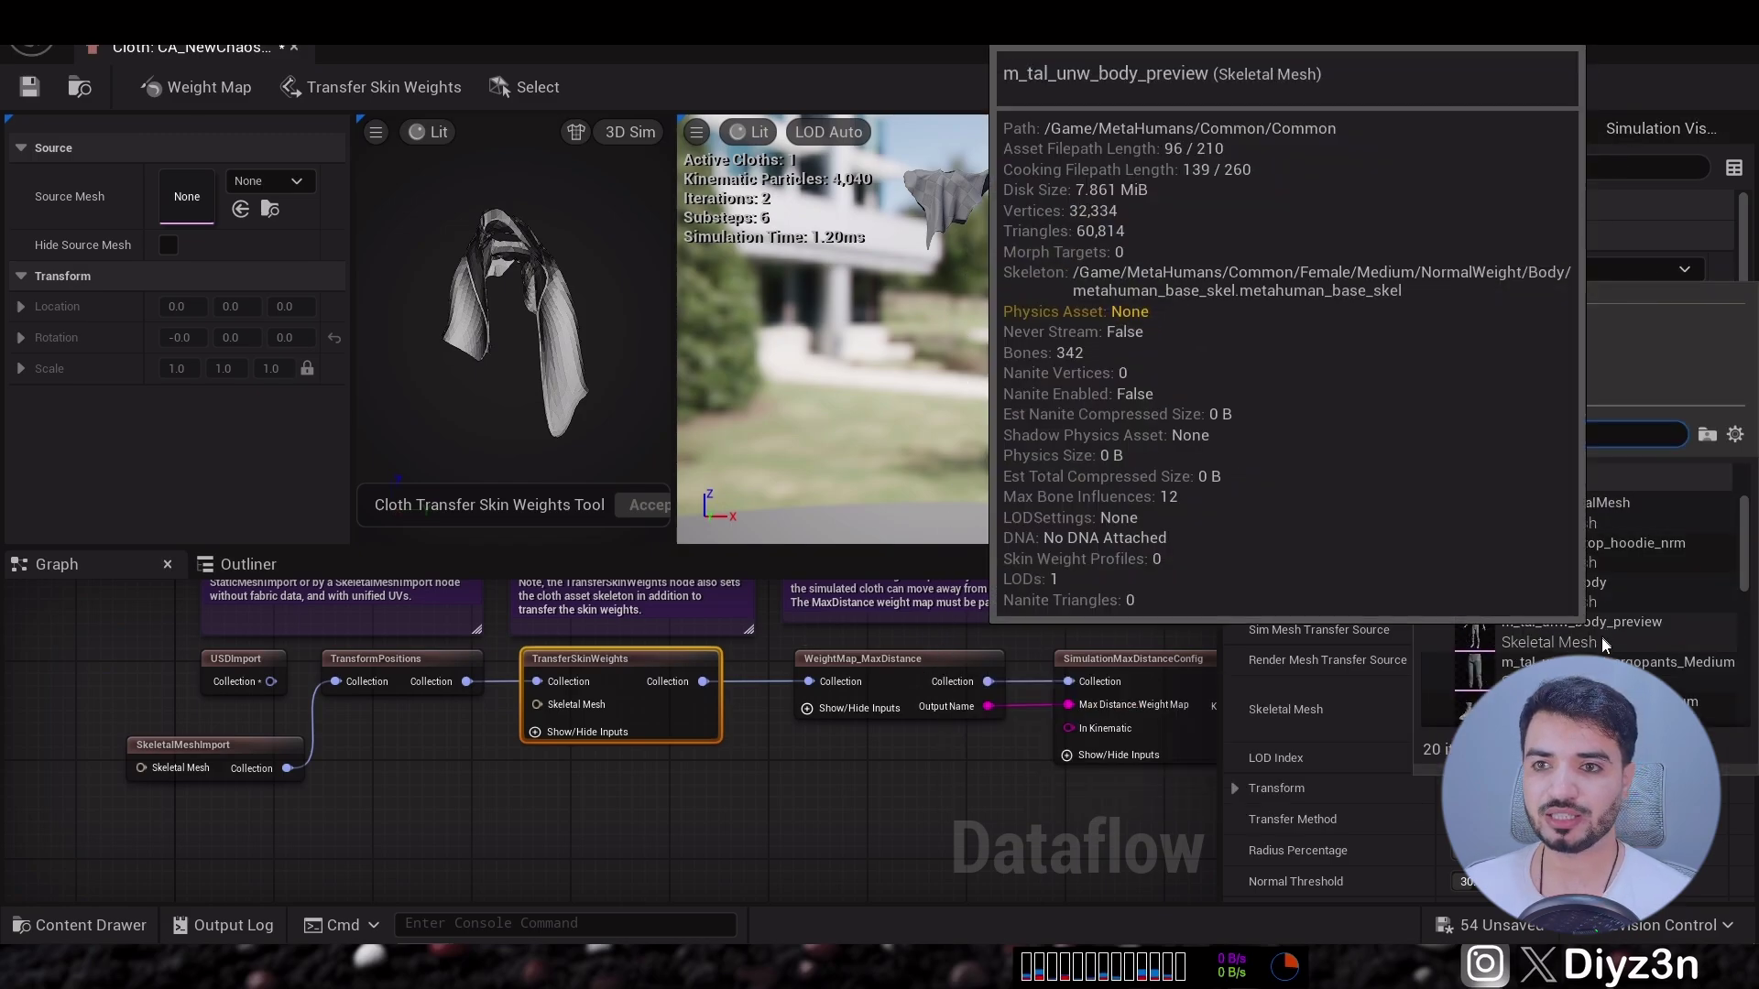
left_click(1594, 641)
left_click(994, 223)
right_click_drag(994, 222, 992, 174)
left_click(1075, 372)
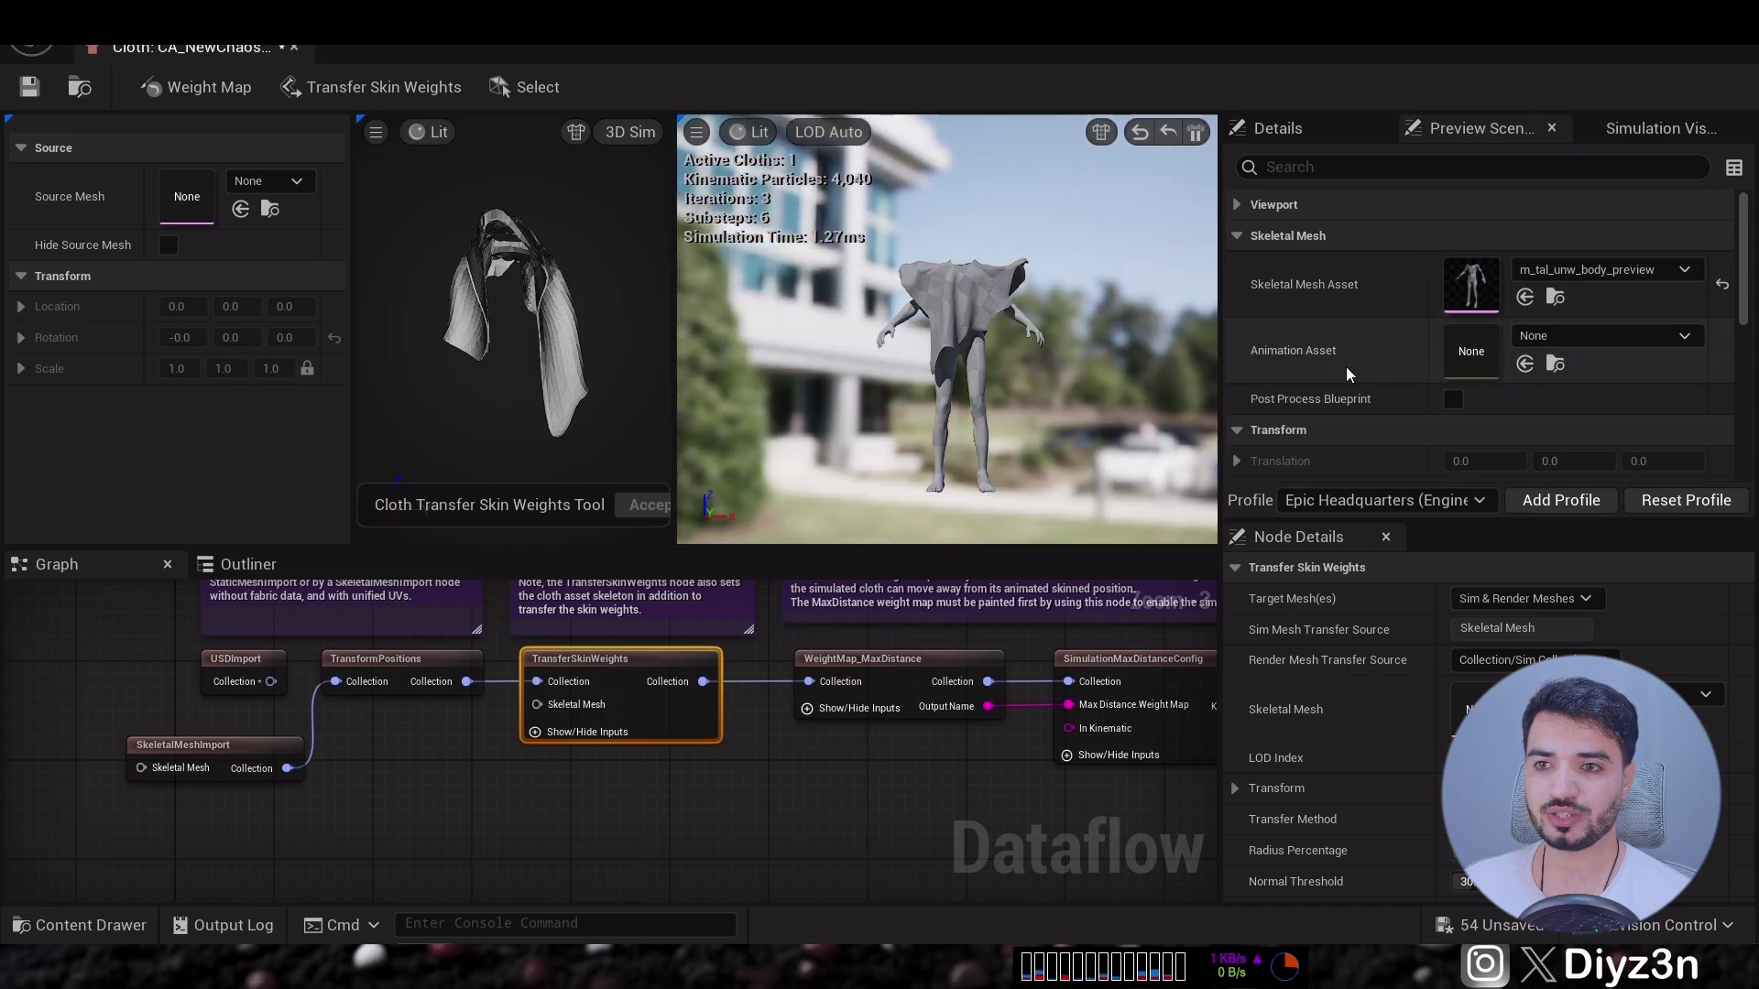
Play the MoveRetargeted preview animation, pause and rewind it, then select the MaxDistance weight map.
left_click(1564, 352)
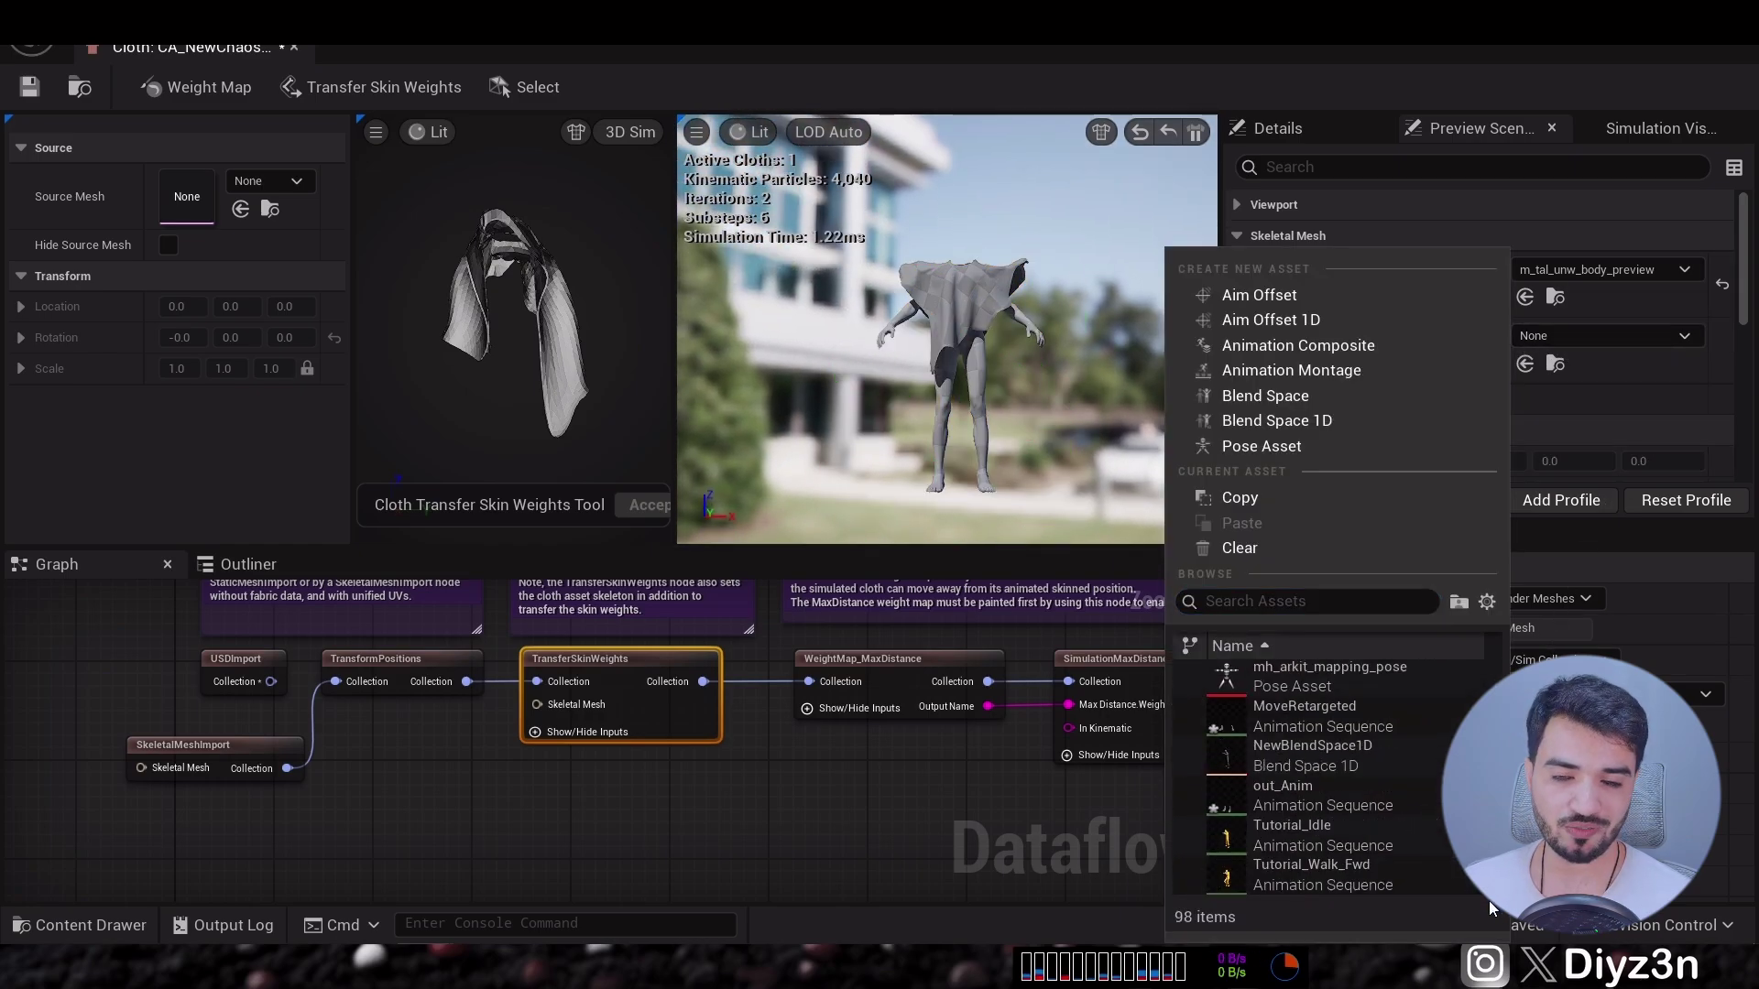
left_click(1302, 715)
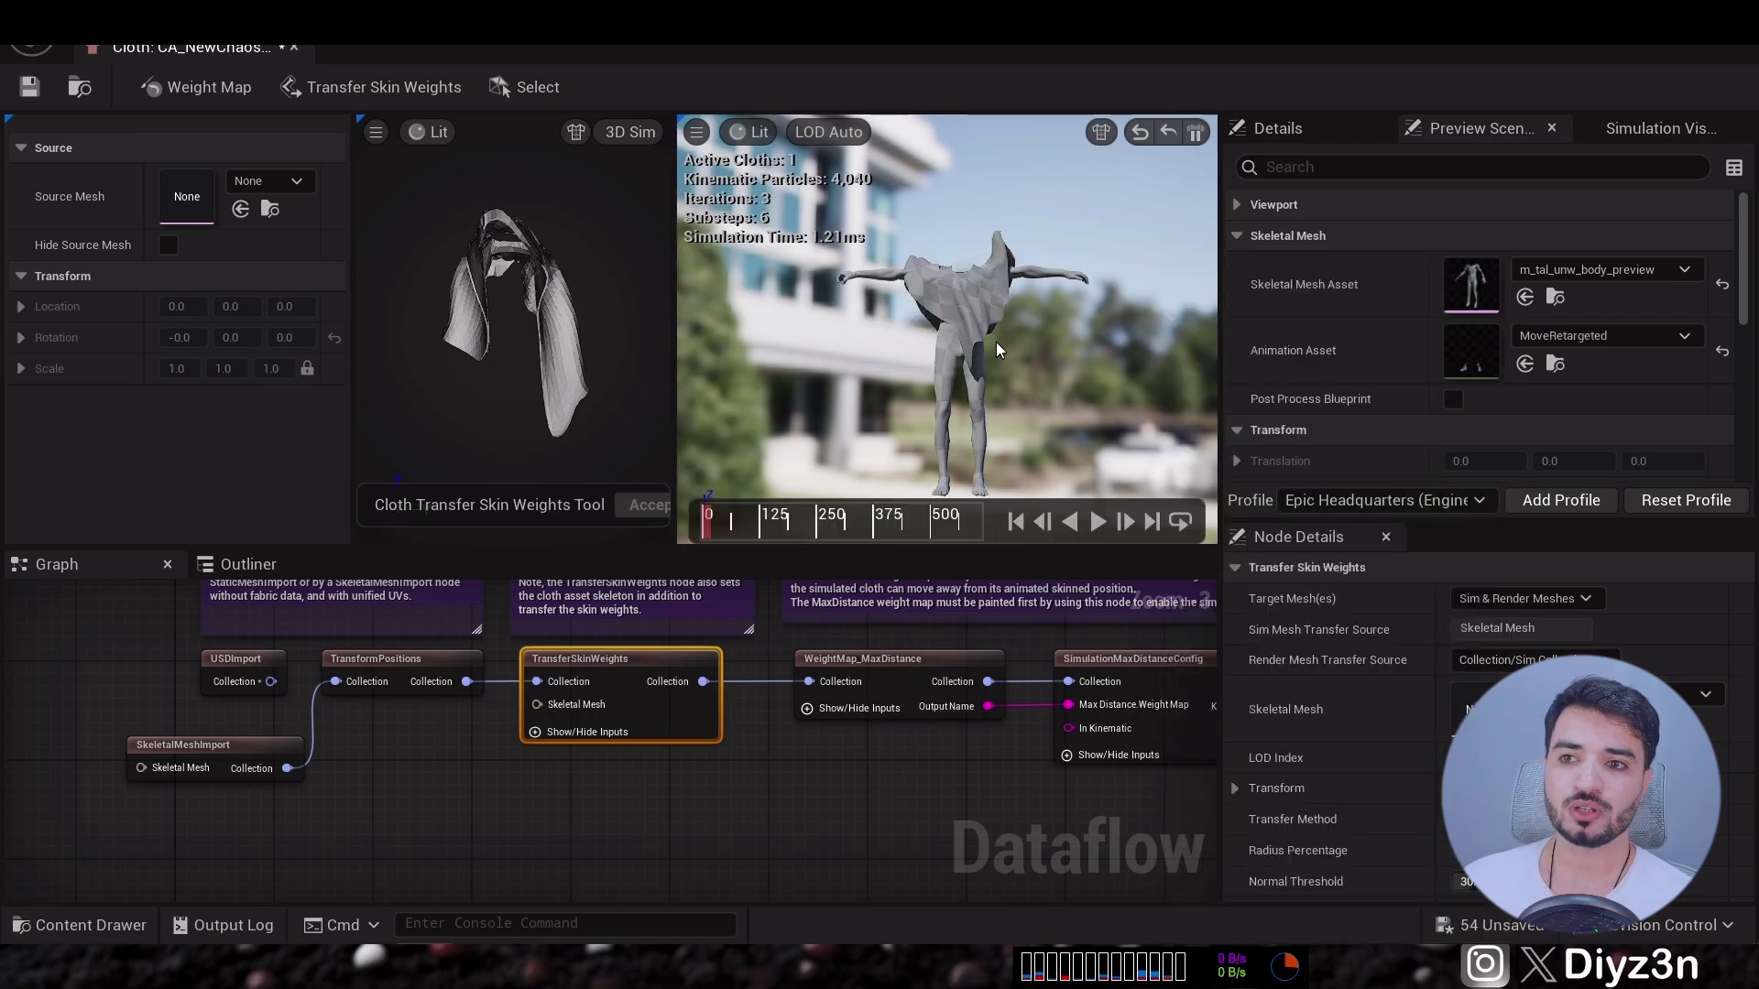
left_click(1097, 524)
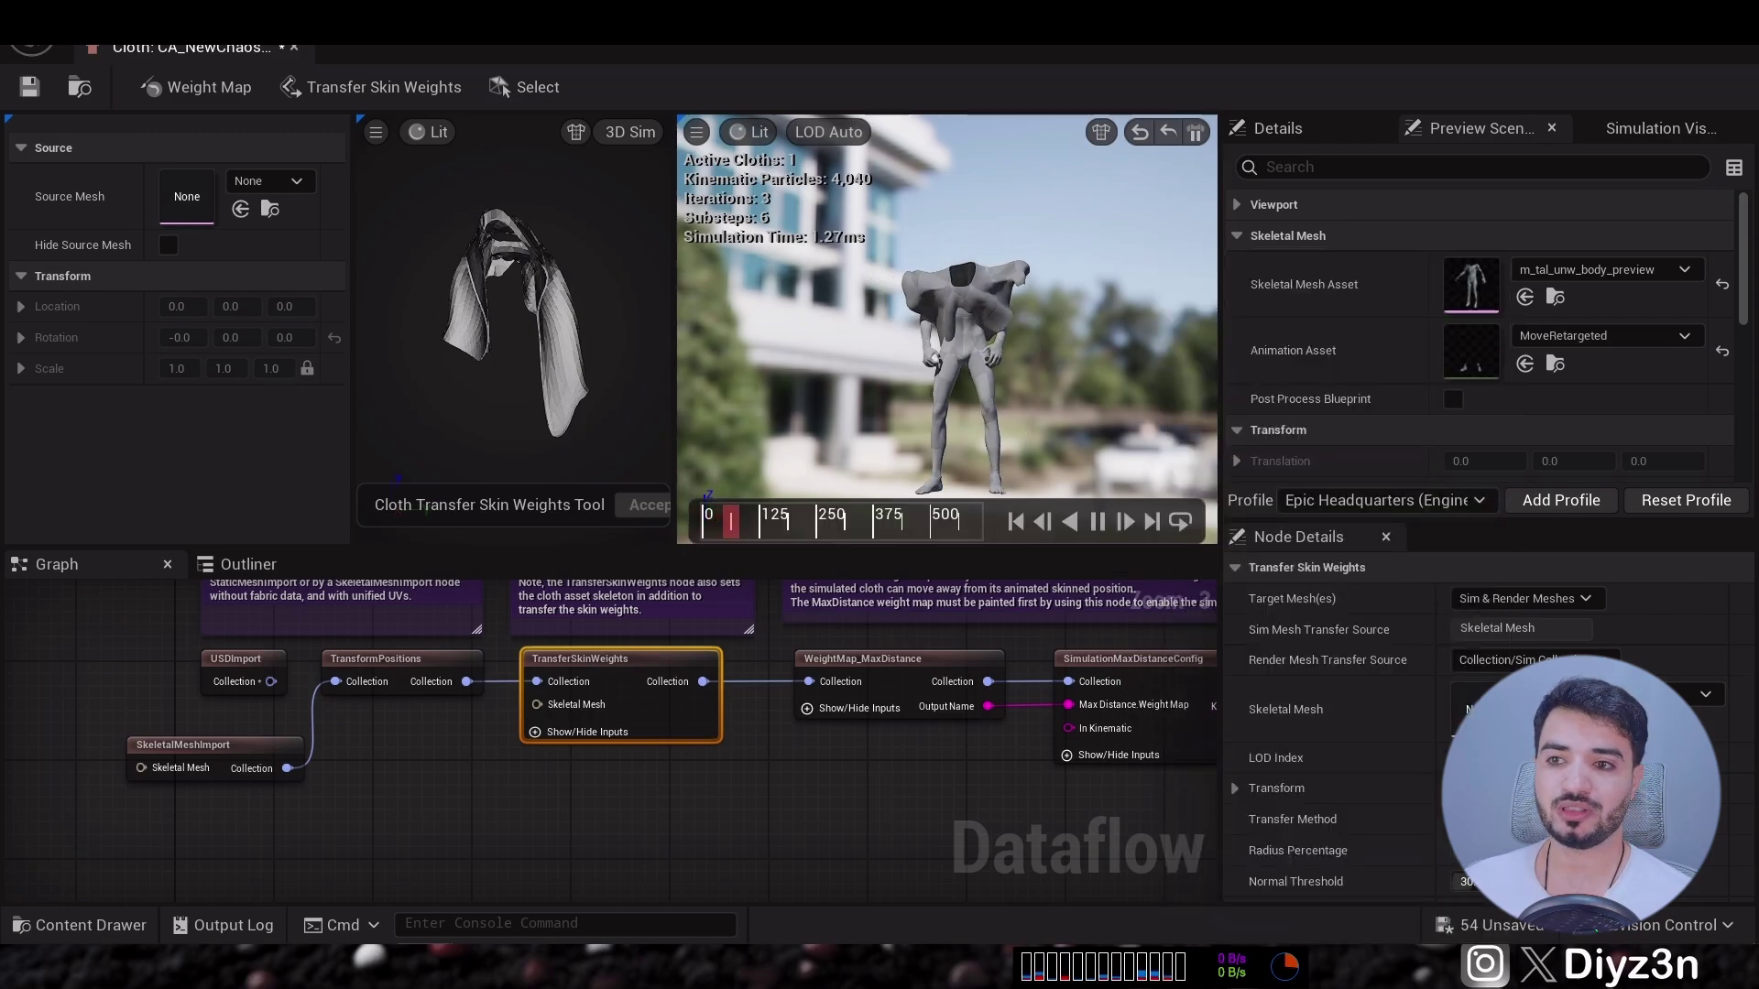
left_click(1096, 521)
left_click(1017, 521)
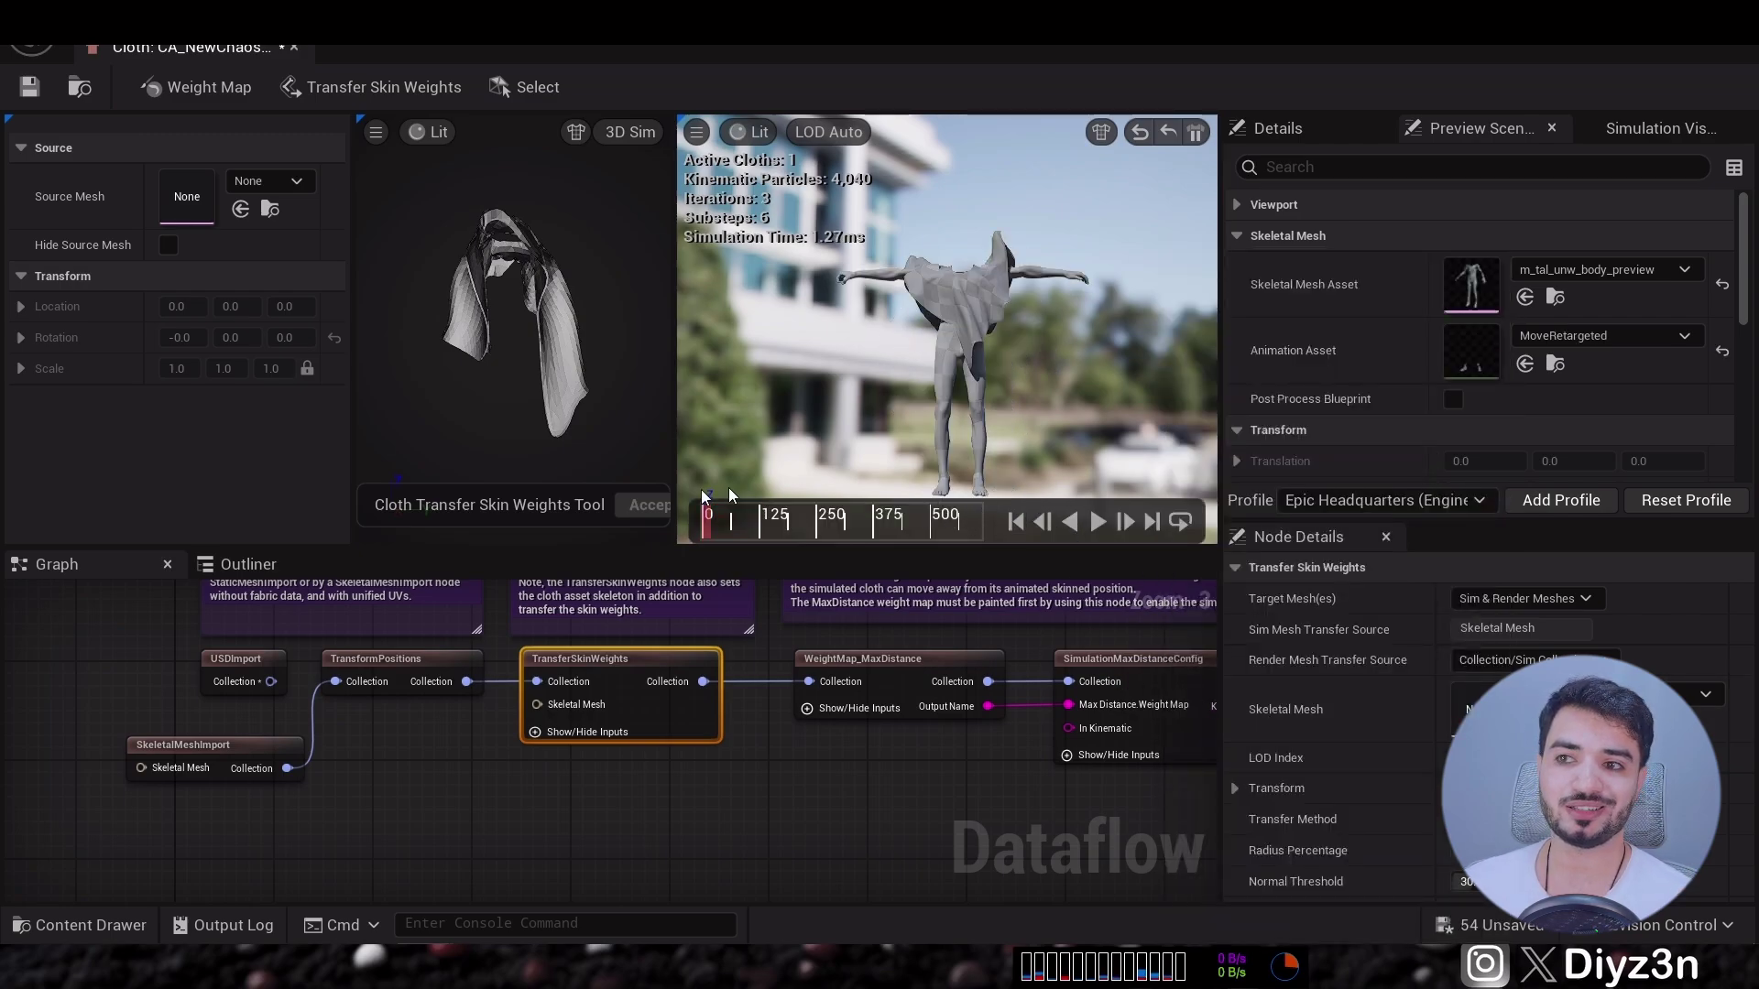
left_click(867, 667)
Paint most of the cloth white on the MaxDistance map and accept.
scroll(734, 690, "up", 3)
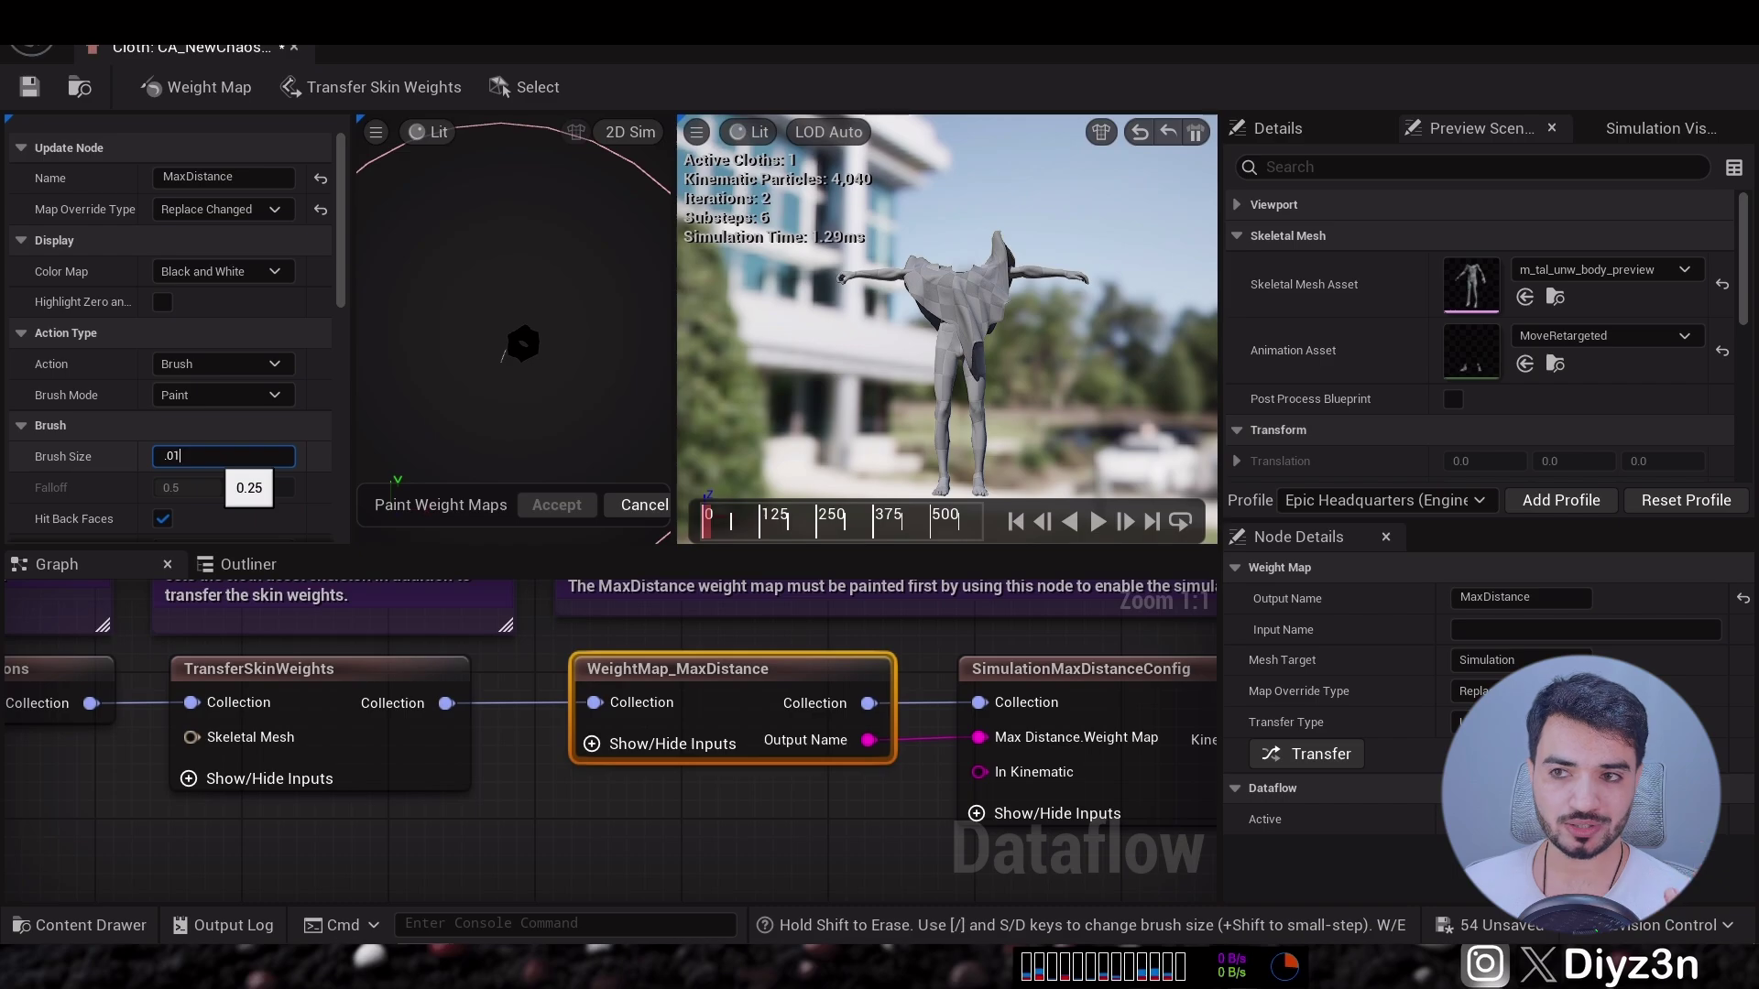
scroll(496, 337, "up", 3)
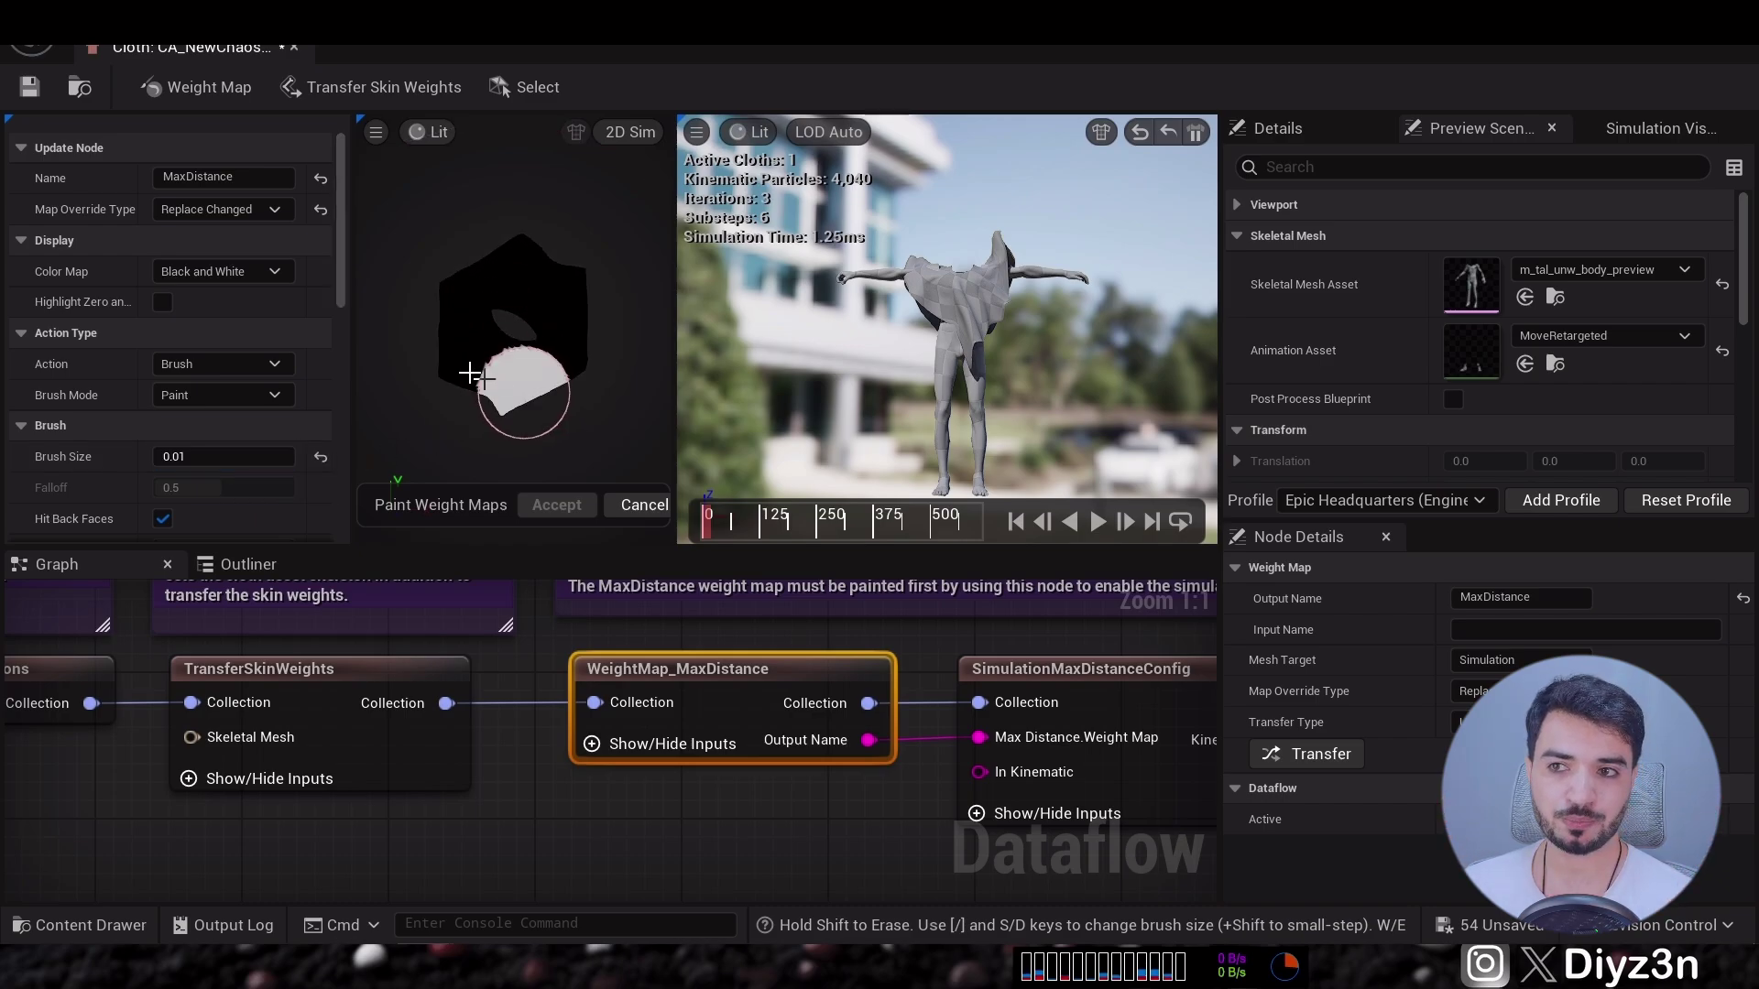
left_click_drag(495, 383, 550, 359)
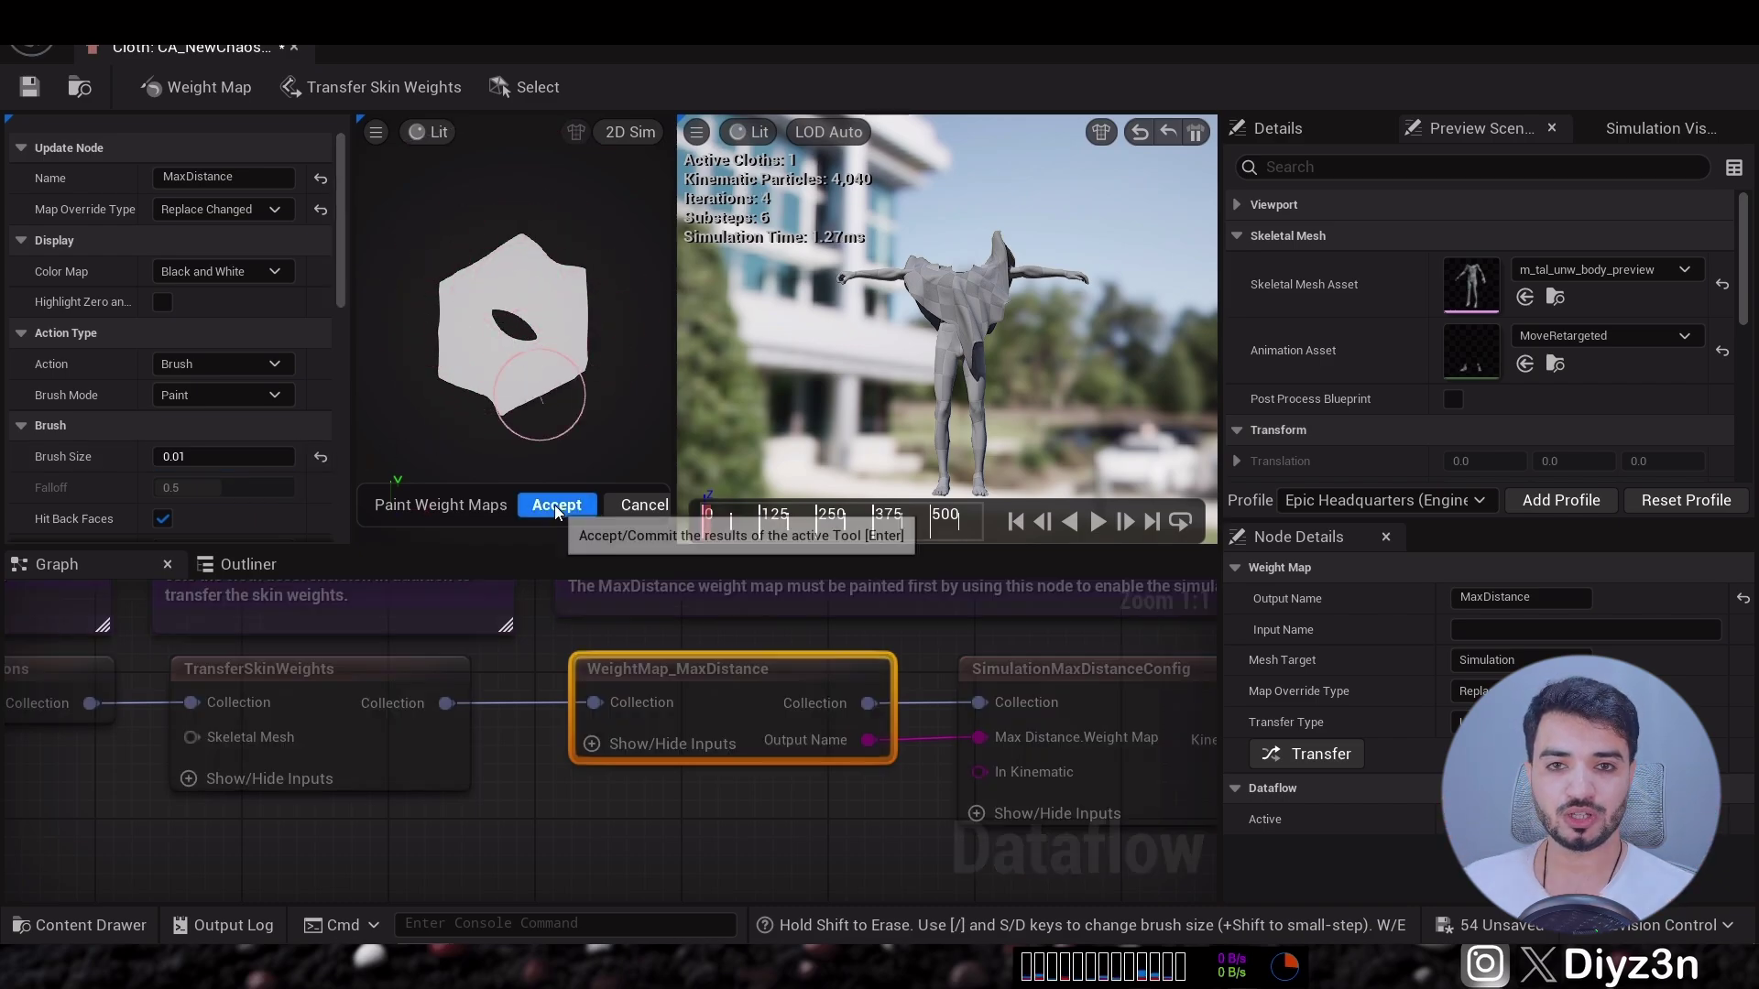
left_click(556, 504)
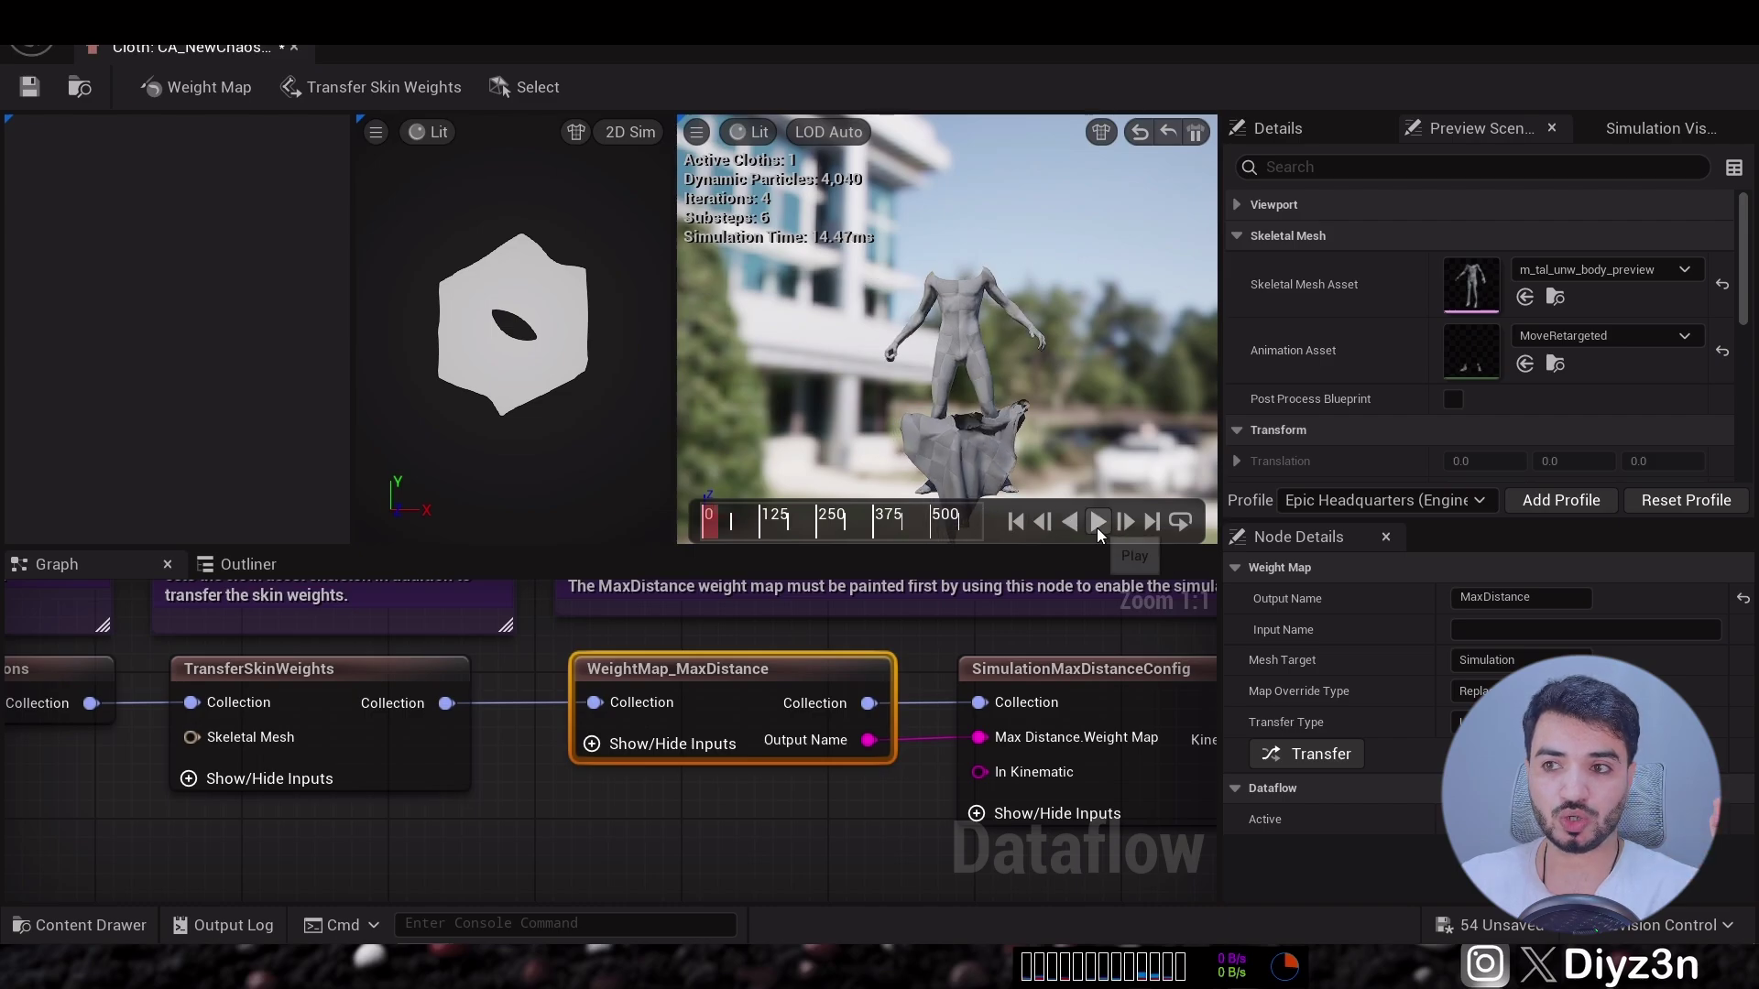
Refine the neck opening's MaxDistance weights with a 0.001 brush and accept.
double_click(652, 673)
scroll(546, 337, "up", 6)
right_click_drag(546, 339, 620, 356)
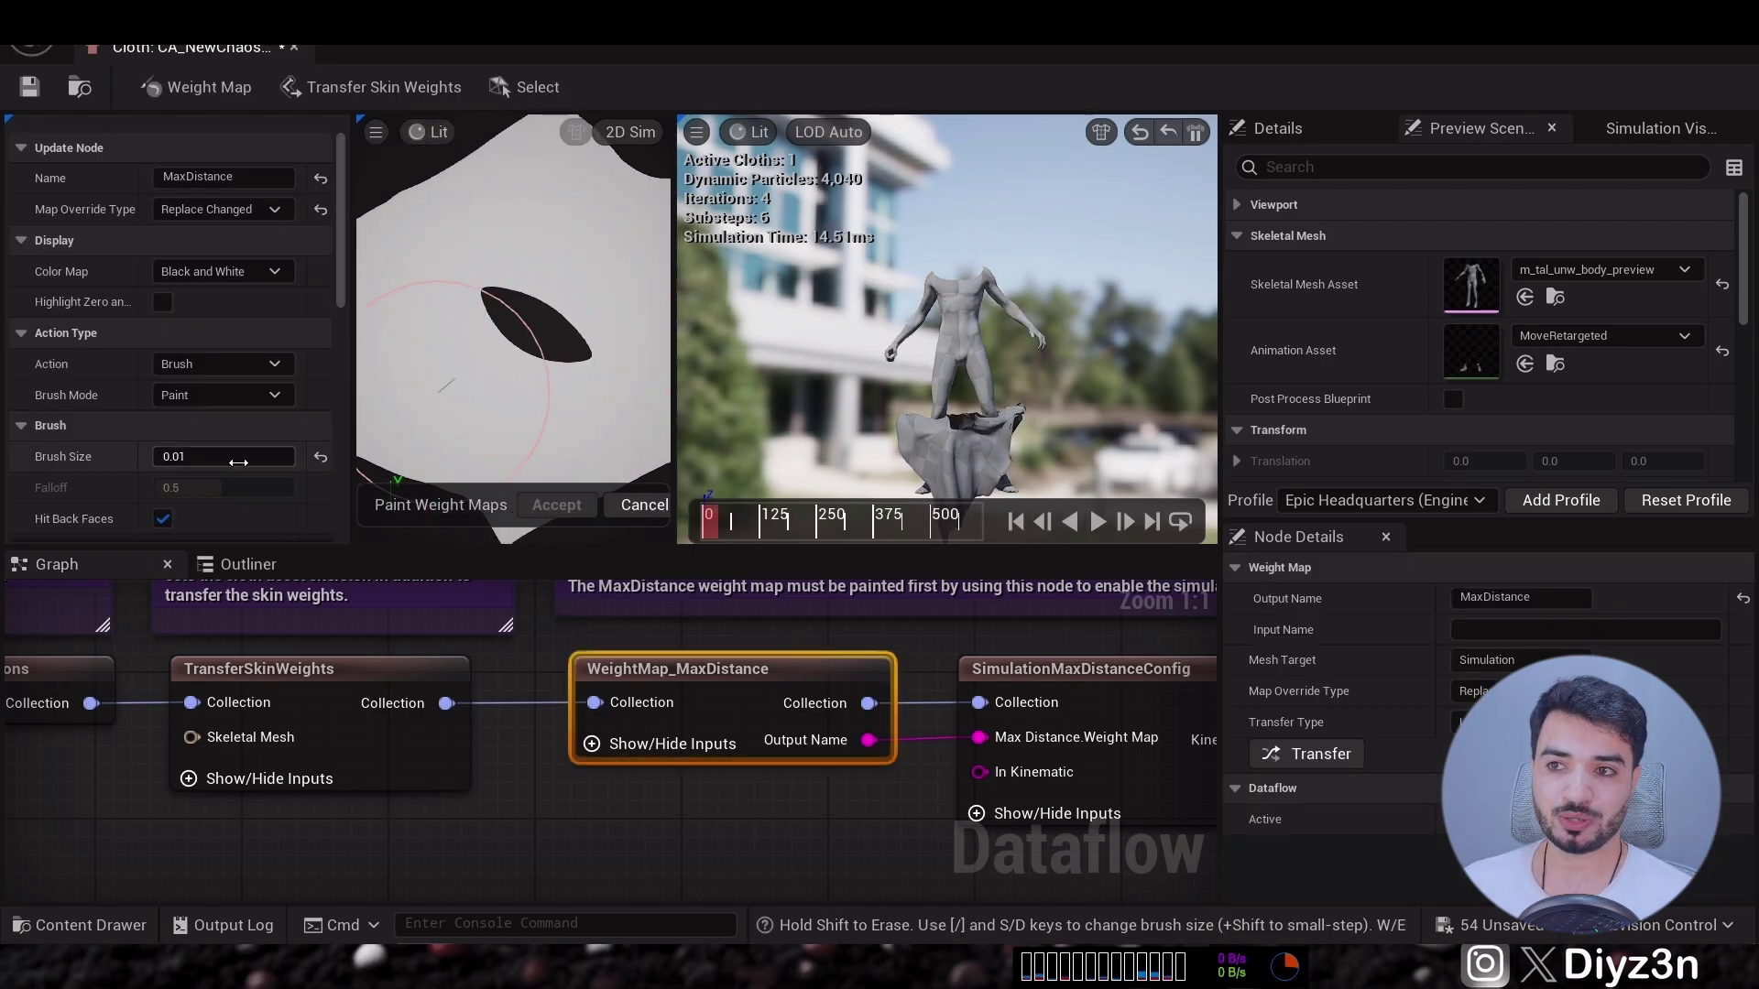
left_click_drag(235, 459, 183, 459)
key("Return")
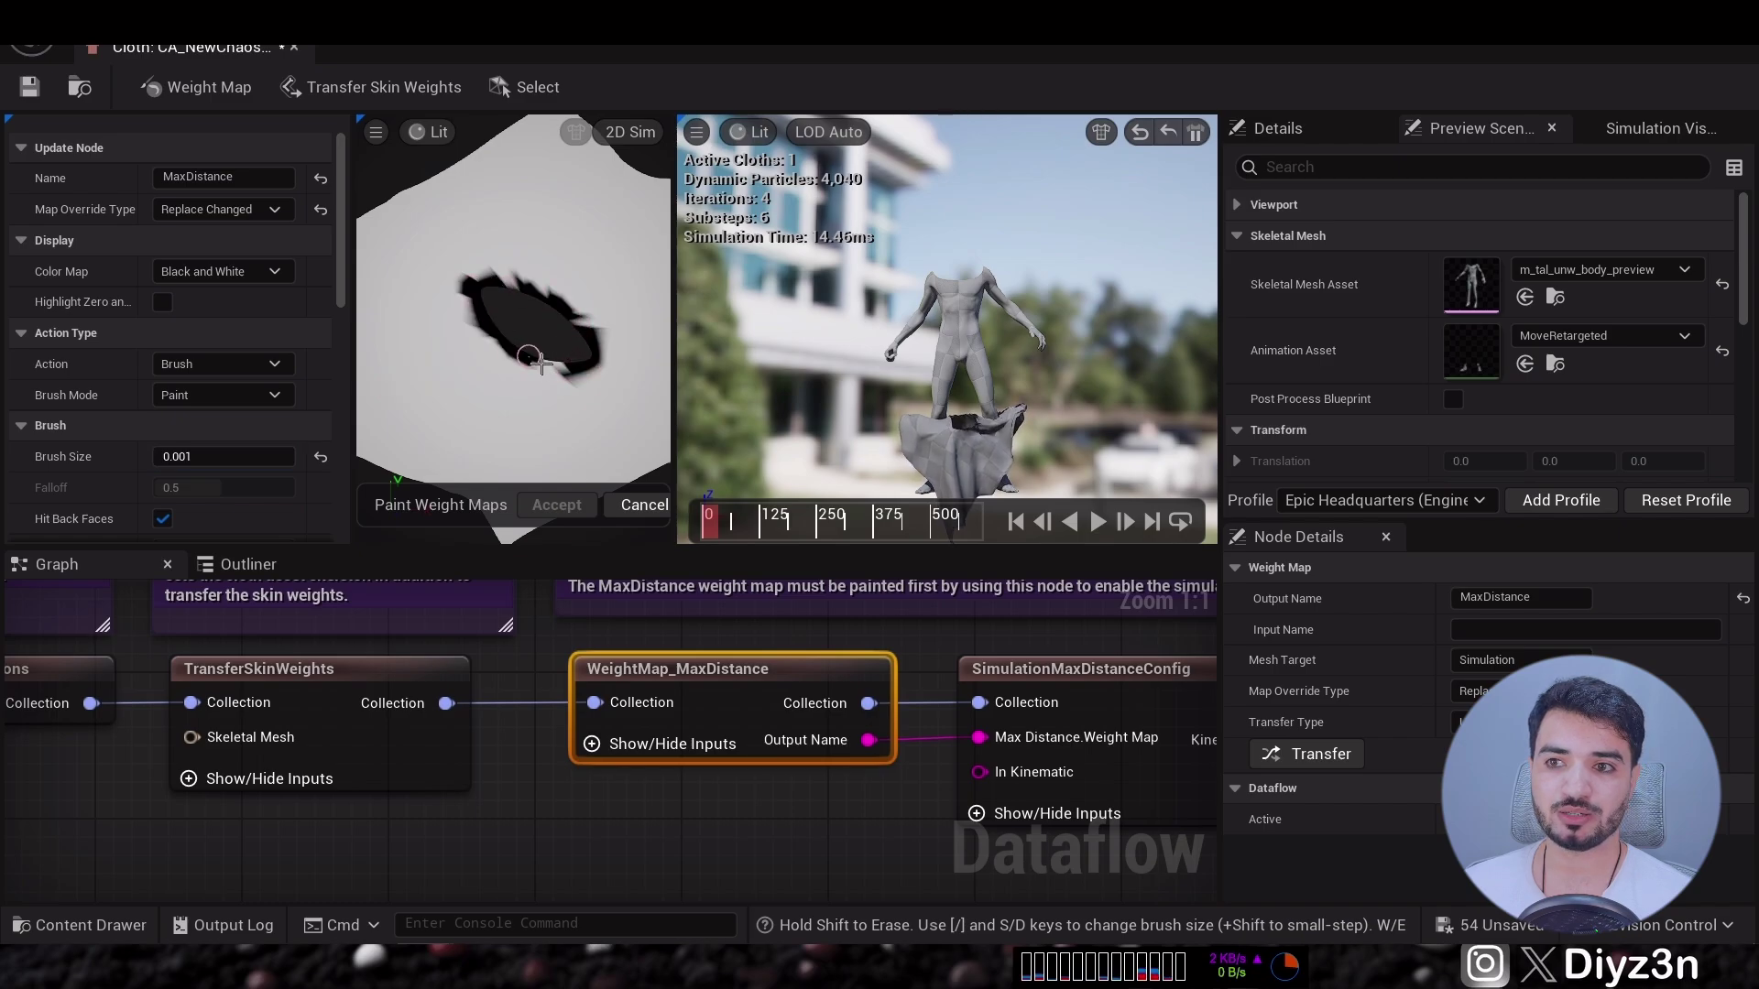
left_click(556, 505)
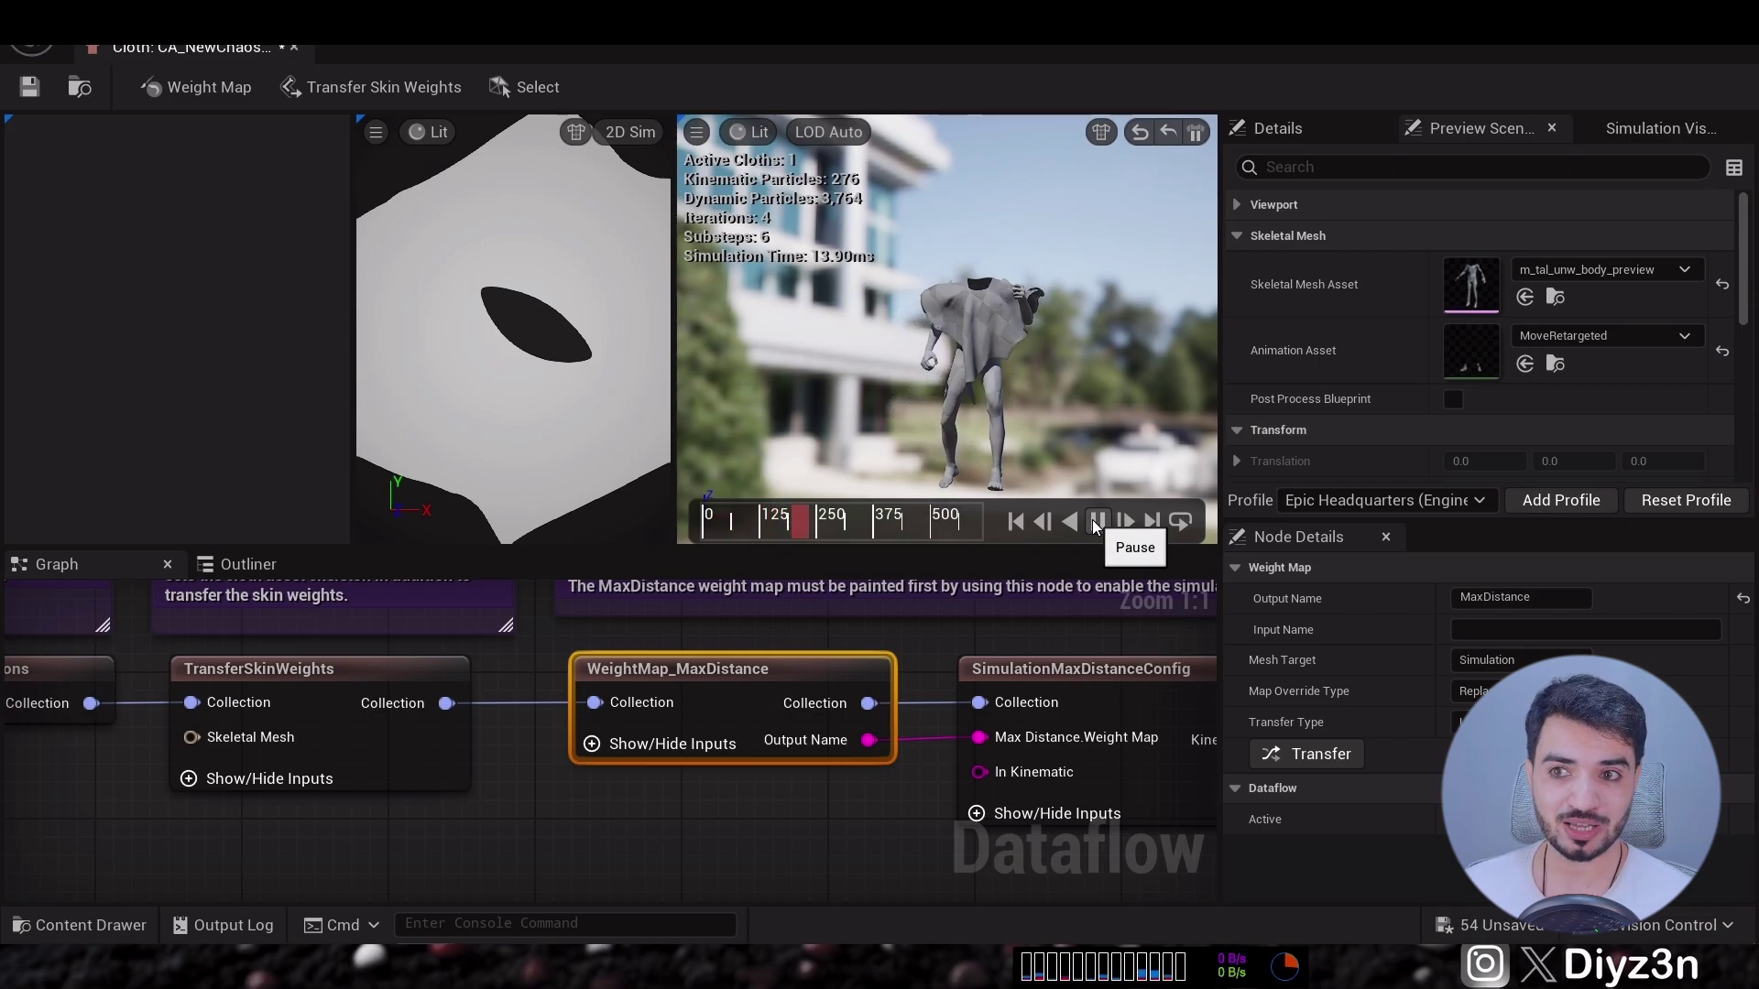
Pause the cloth simulation preview and save all modified assets.
left_click(1096, 522)
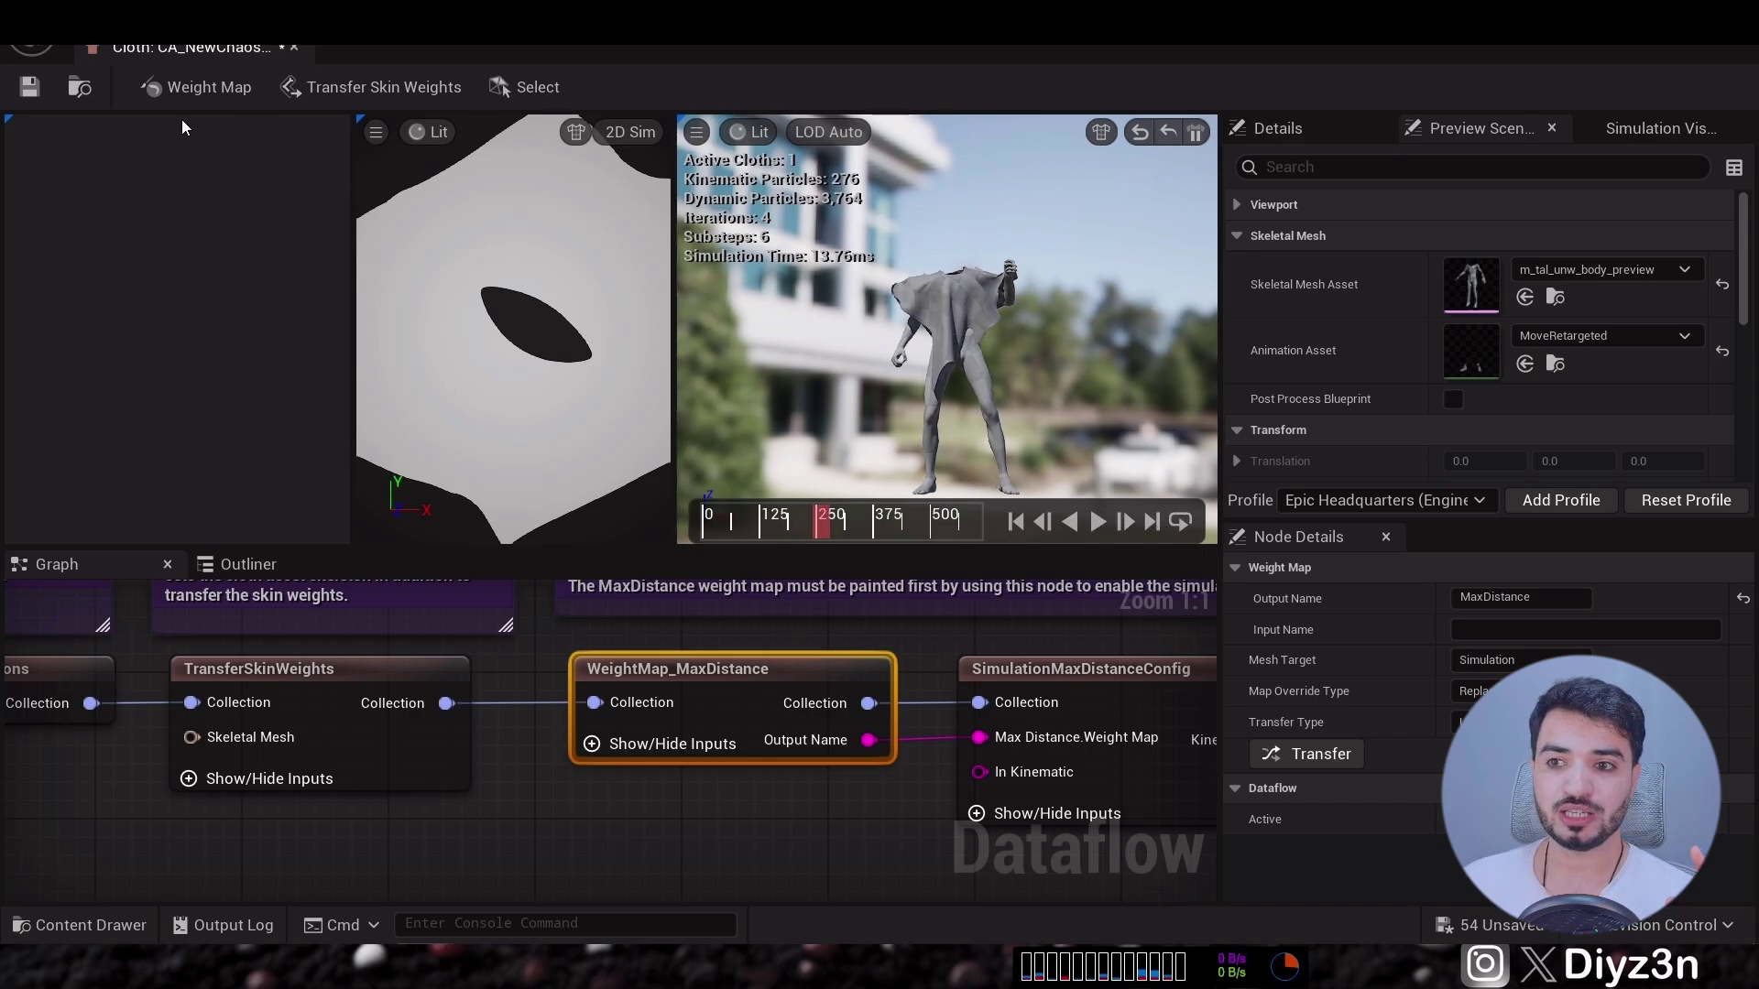
left_click(27, 95)
left_click(926, 737)
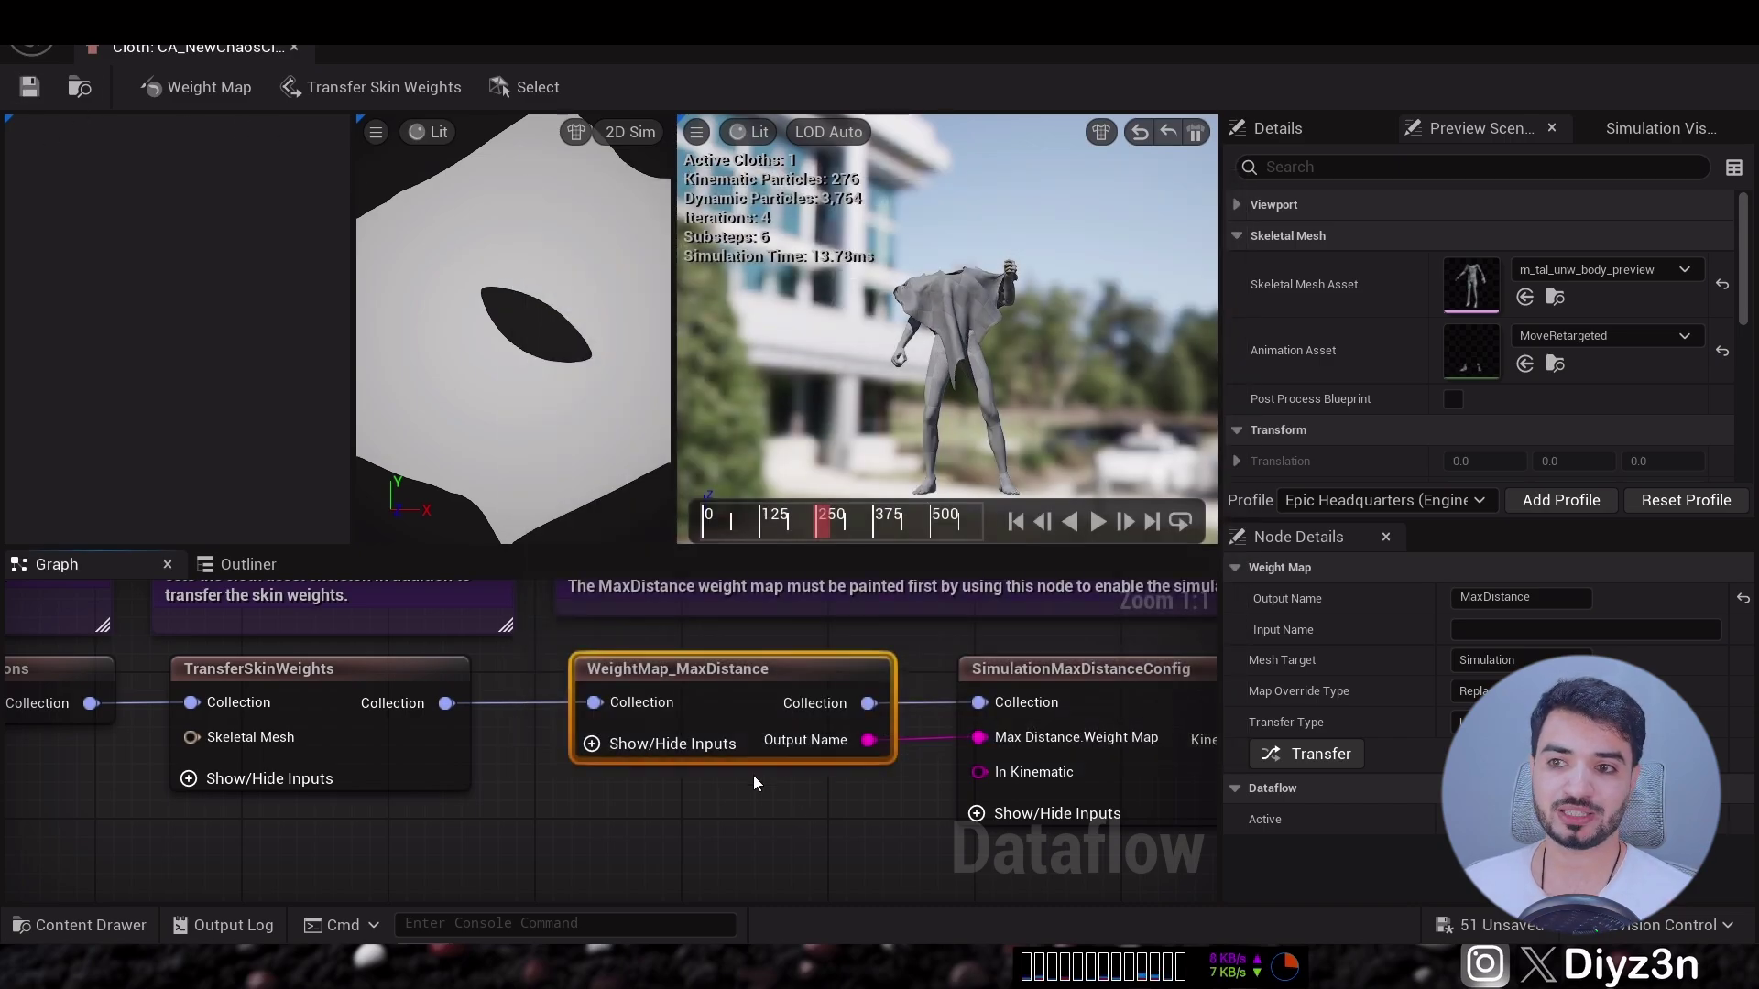
scroll(756, 797, "down", 5)
scroll(753, 797, "down", 1)
scroll(752, 797, "up", 2)
scroll(752, 797, "down", 5)
right_click_drag(836, 832, 533, 771)
In the BP_XZ blueprint, add a Chaos Cloth Component under Body.
right_click_drag(1015, 749, 1076, 758)
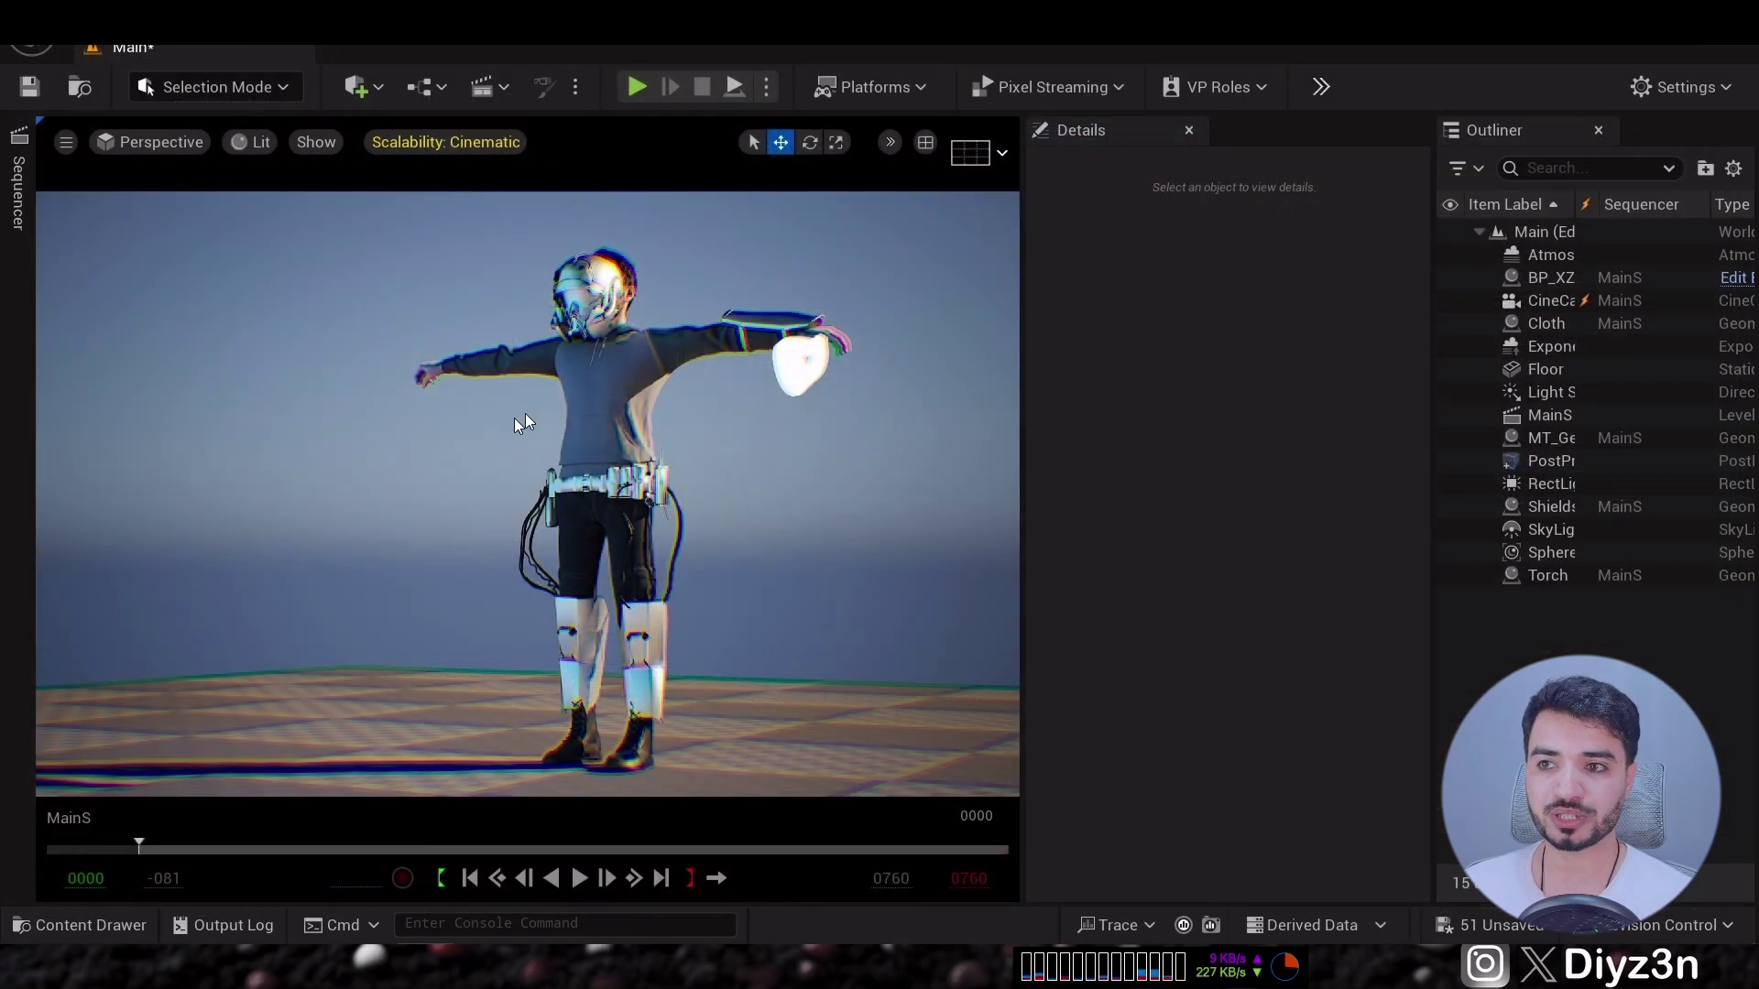
left_click(595, 411)
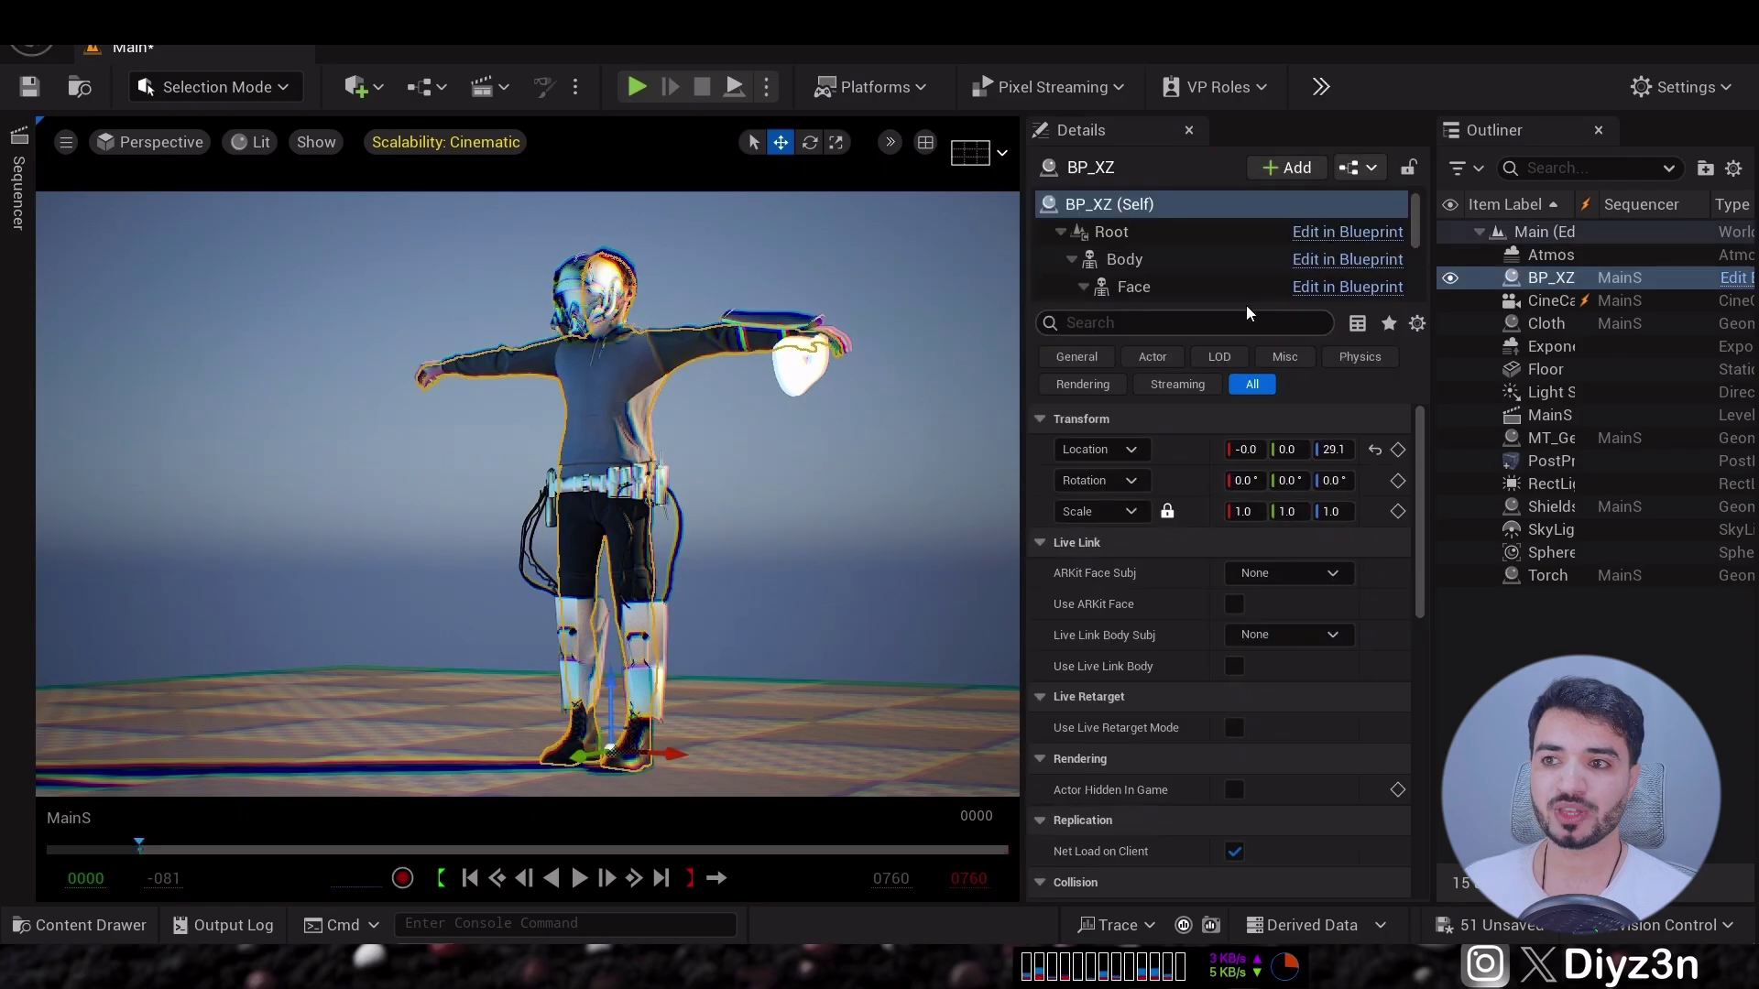
left_click(1352, 232)
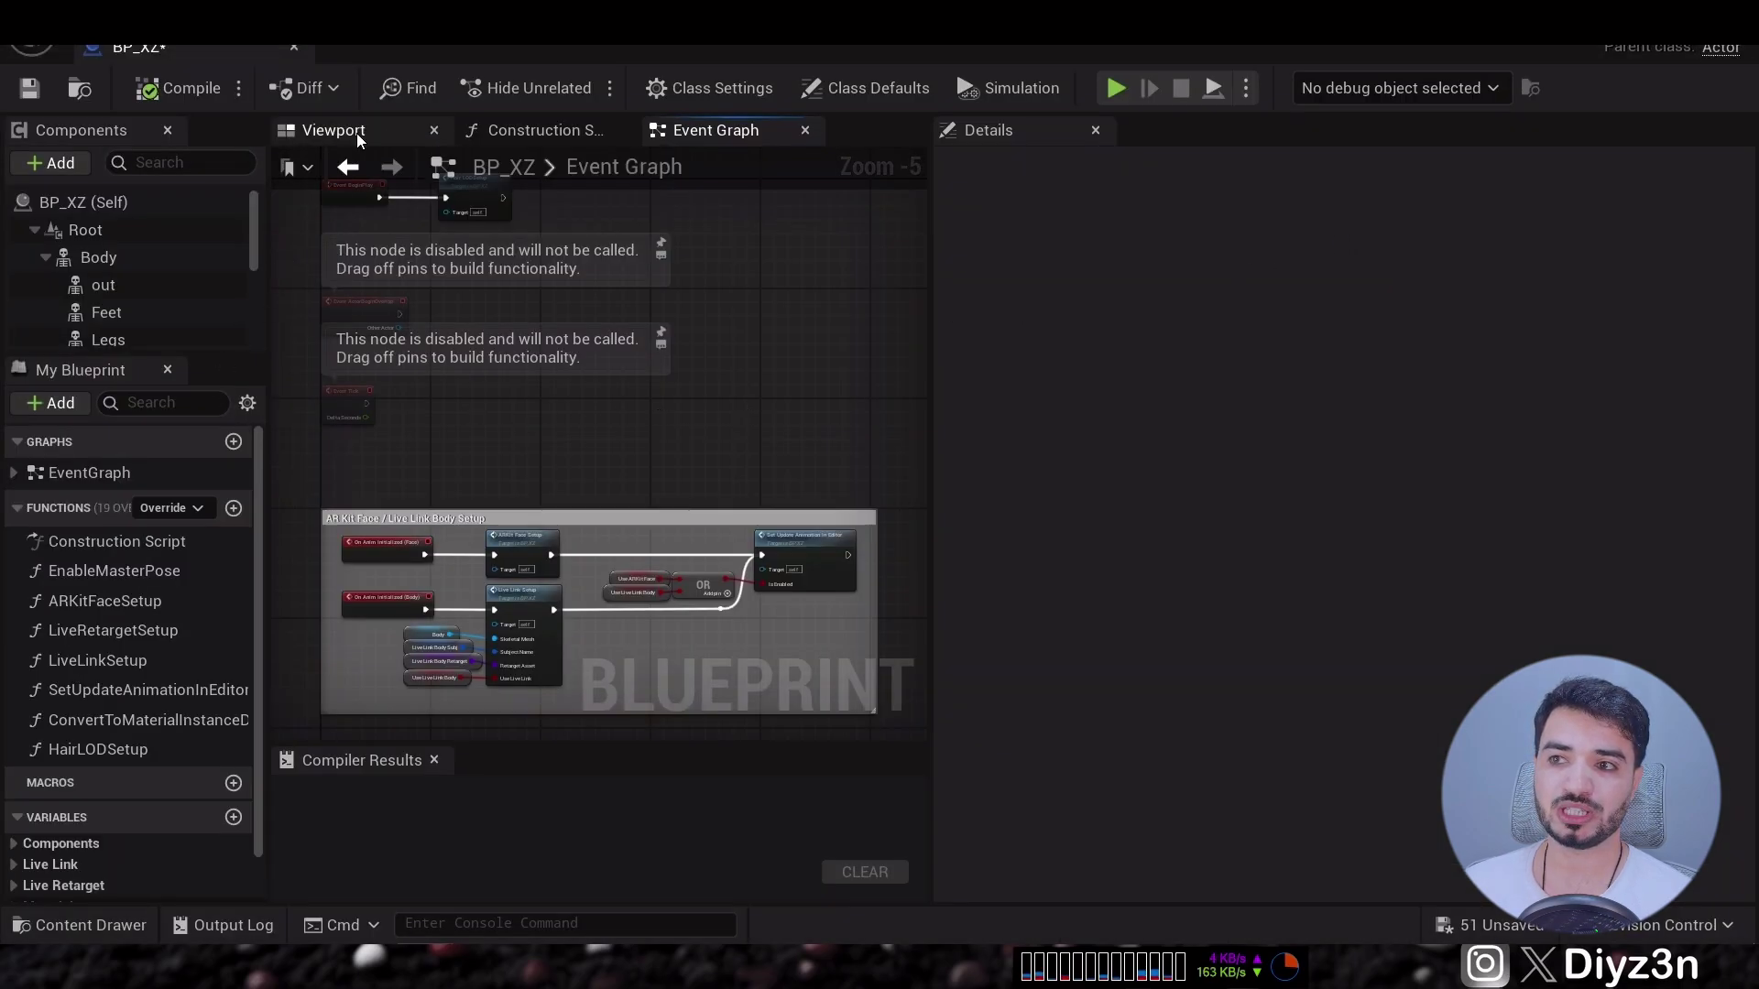
left_click(332, 131)
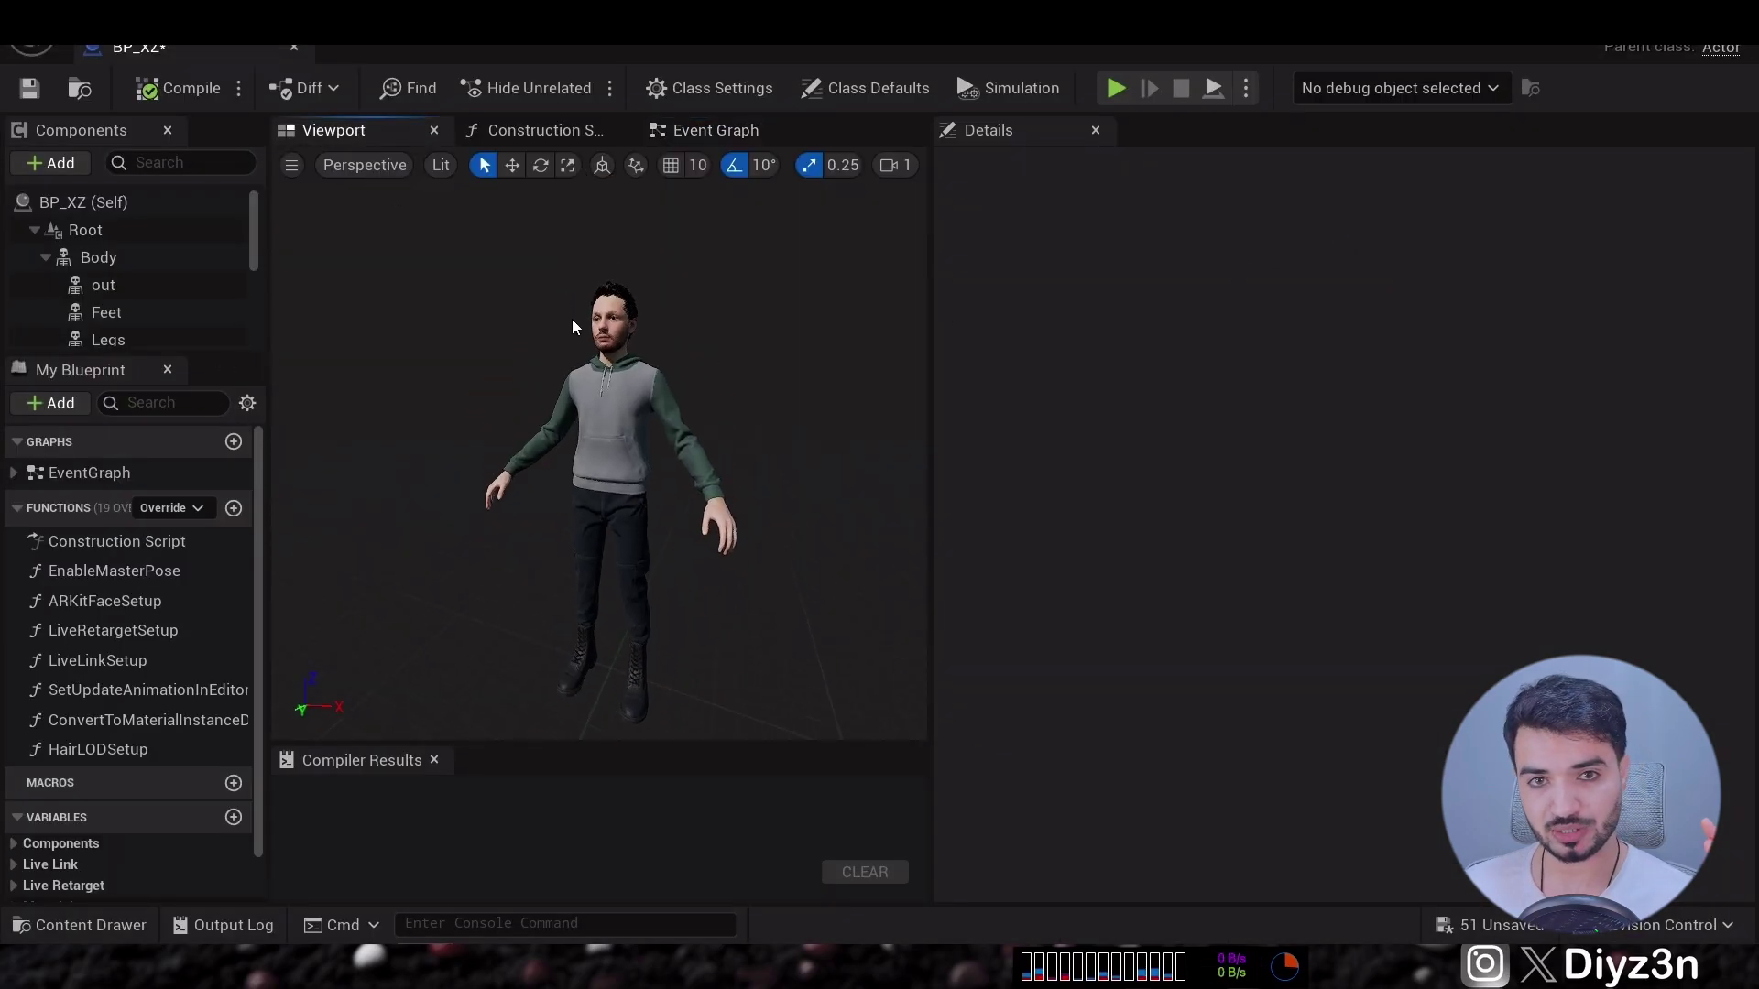
left_click(170, 259)
left_click(50, 163)
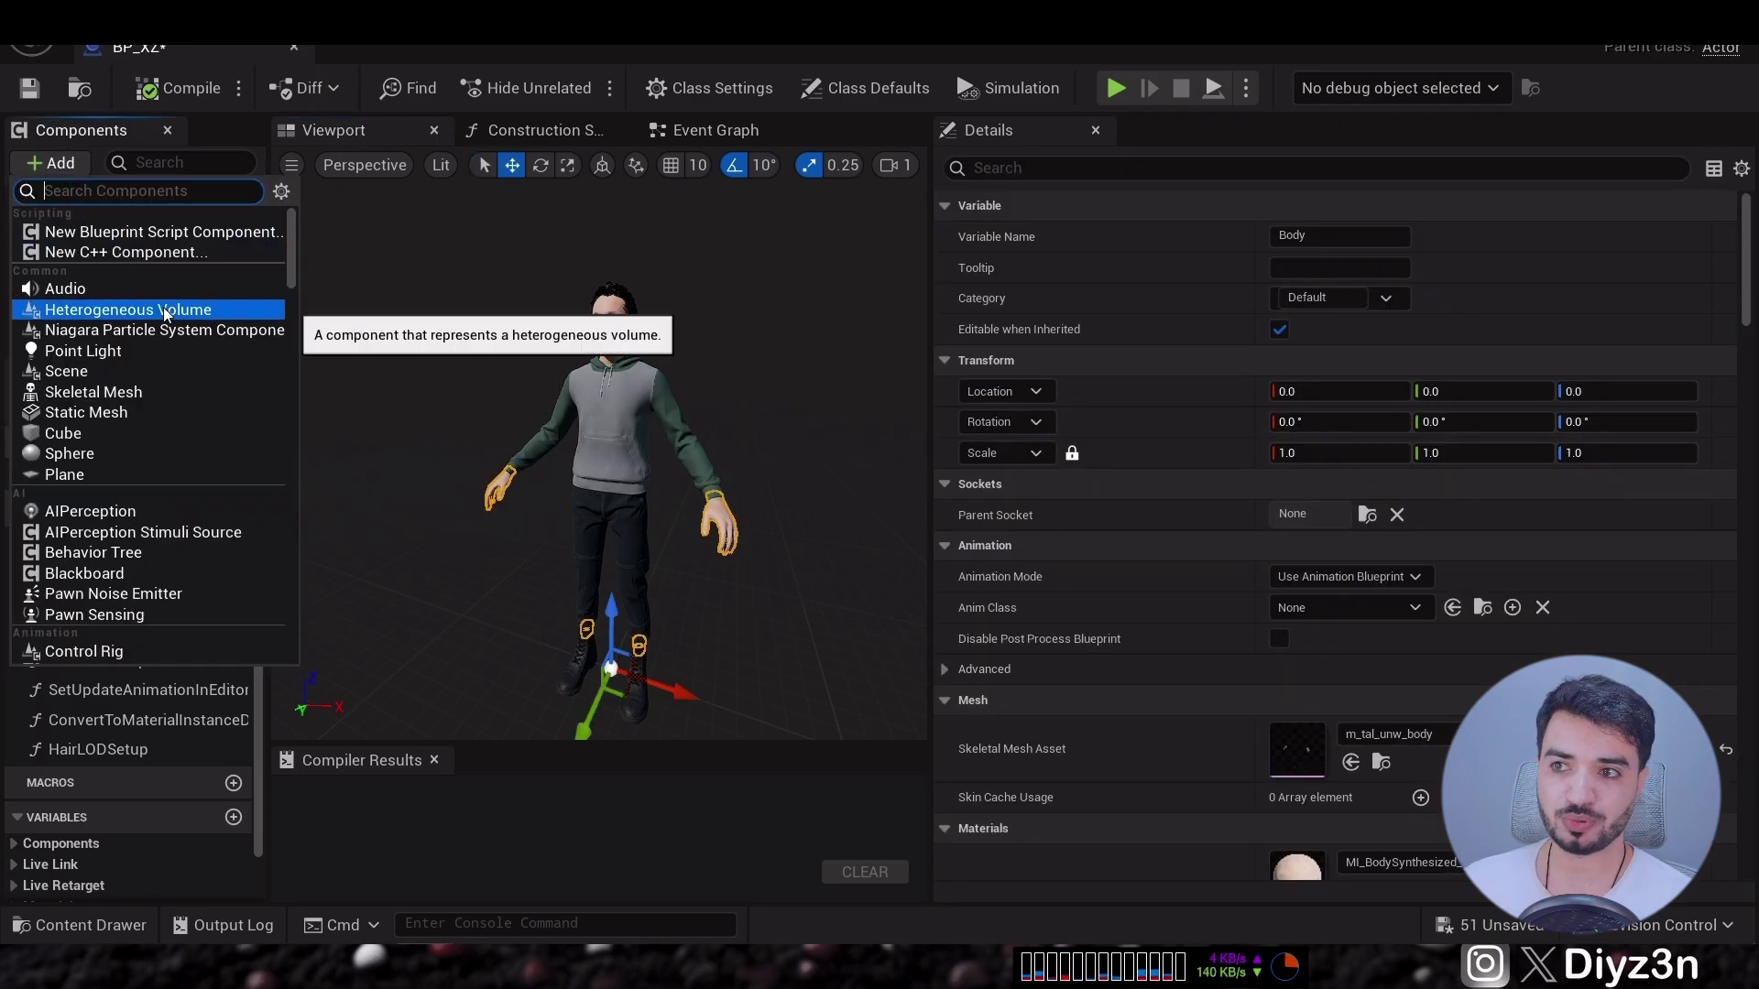
type("cloth")
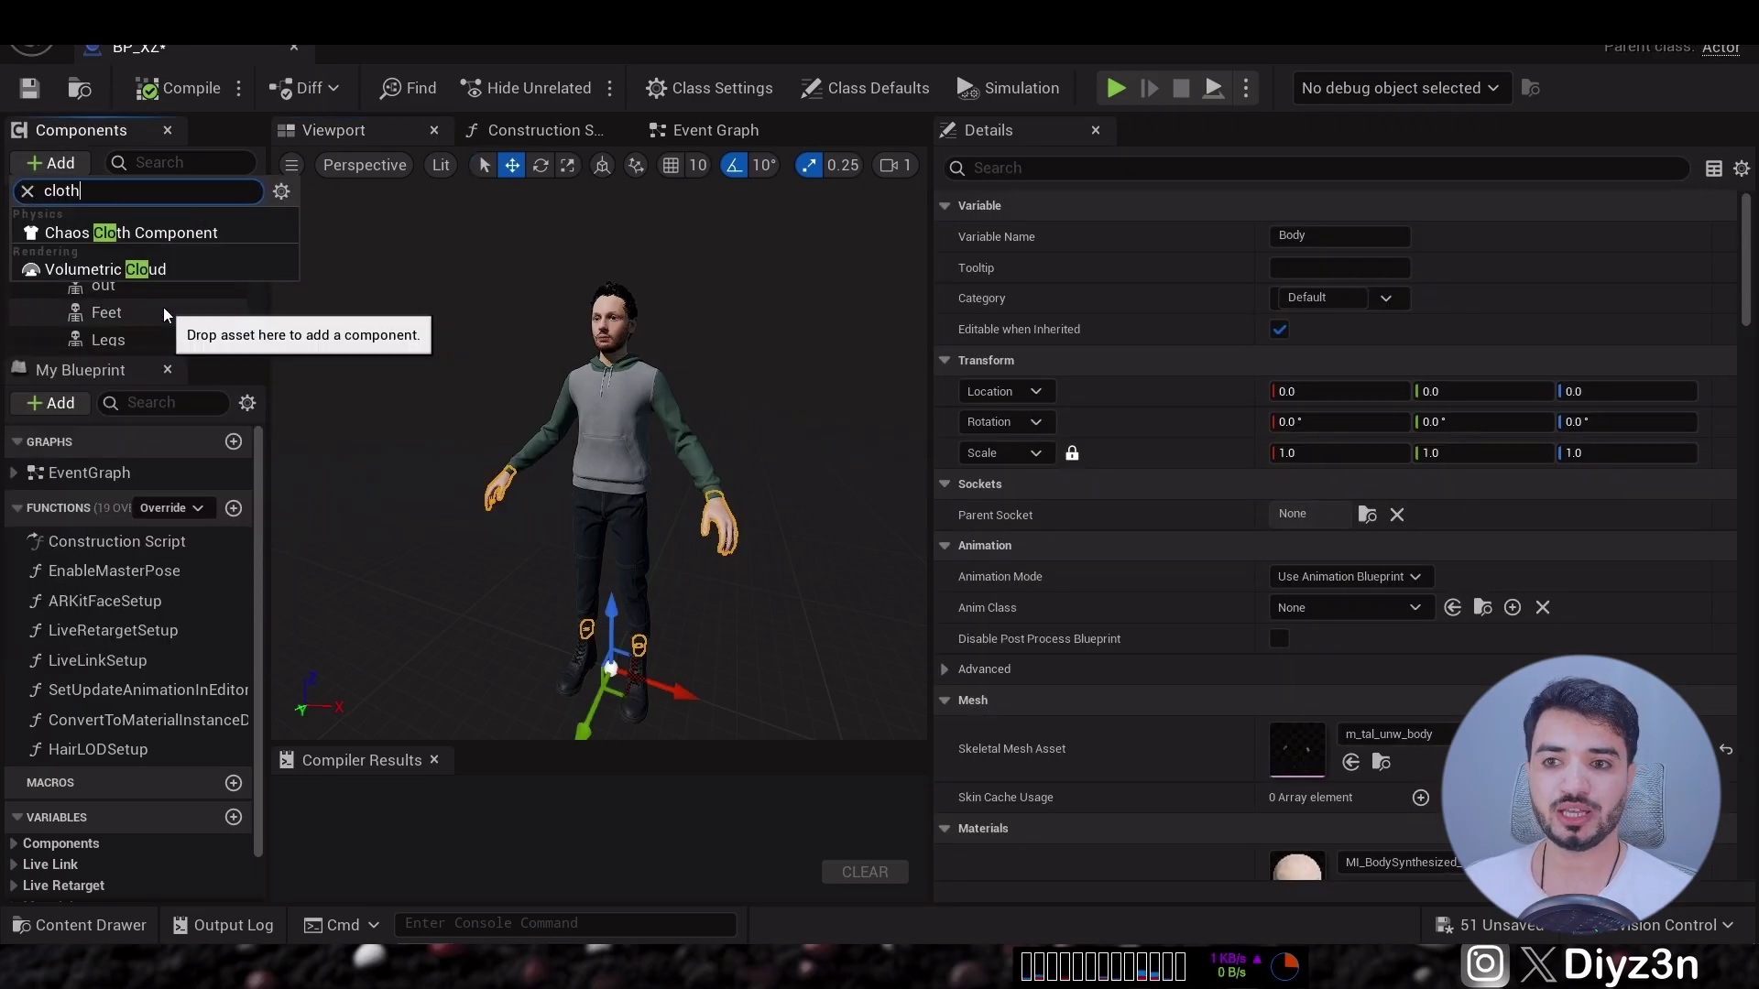
left_click(151, 235)
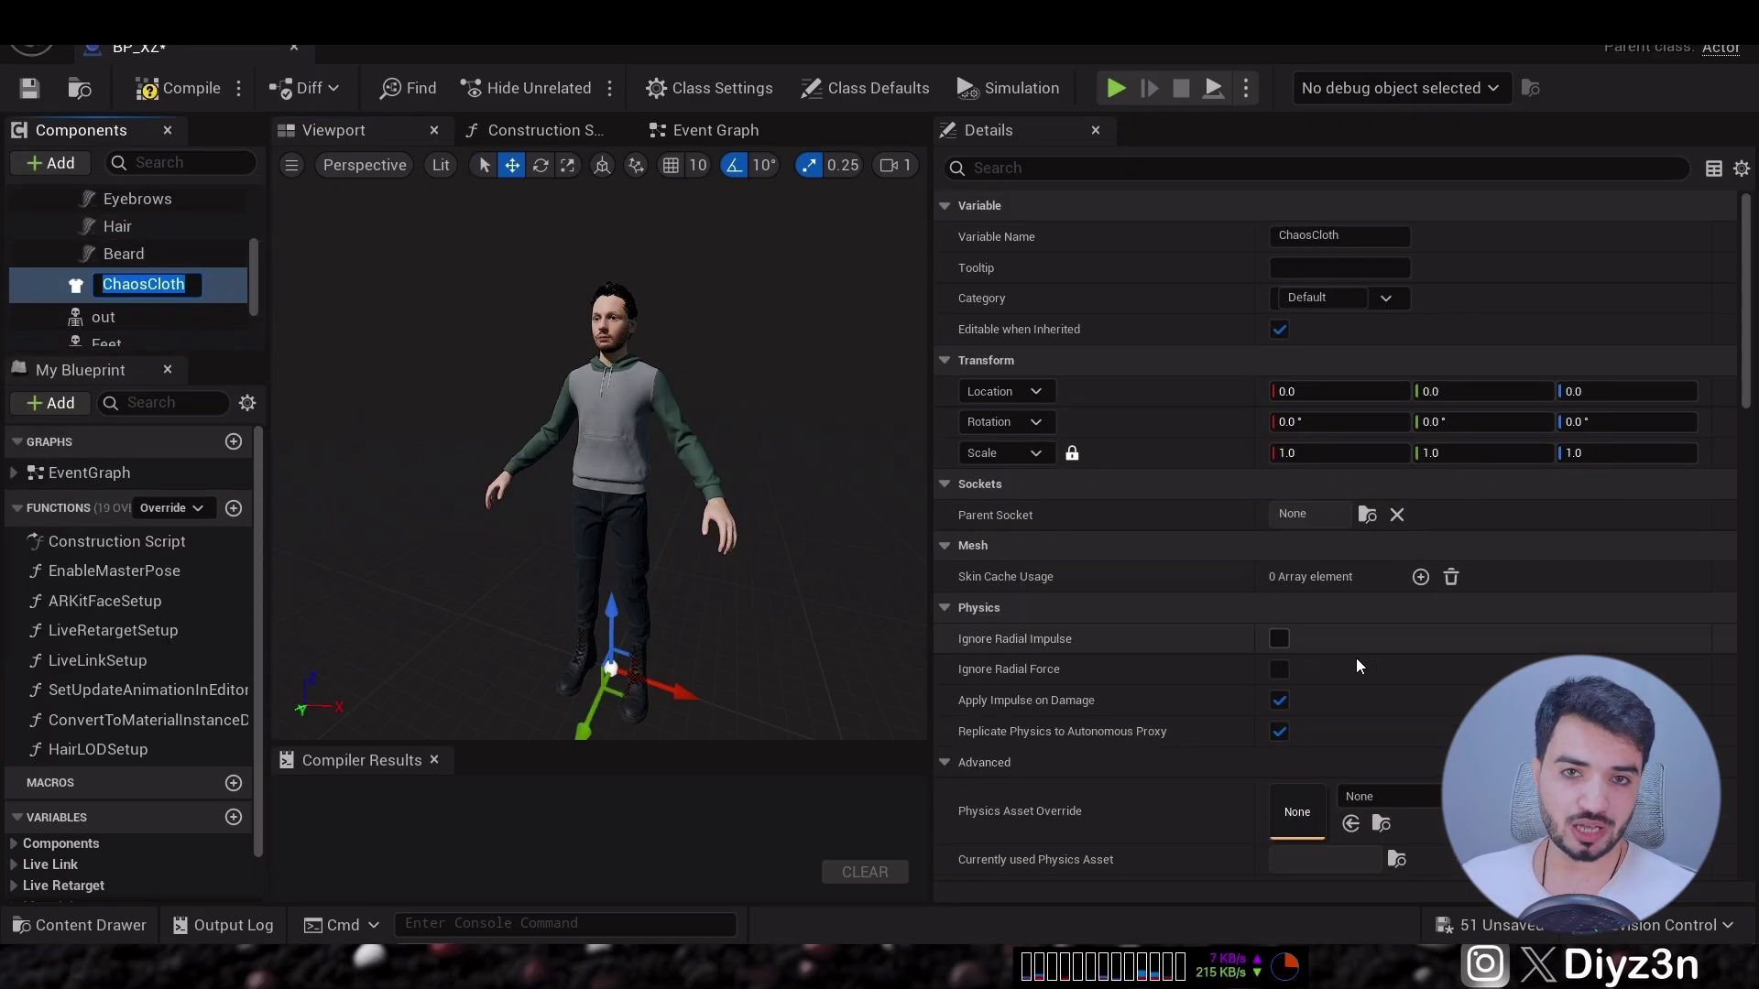
Set the ChaosCloth component's Cloth Asset to CA_NewChaosClothAsset and compile the blueprint.
left_click_drag(1747, 370, 1747, 705)
left_click(1436, 415)
left_click(1106, 685)
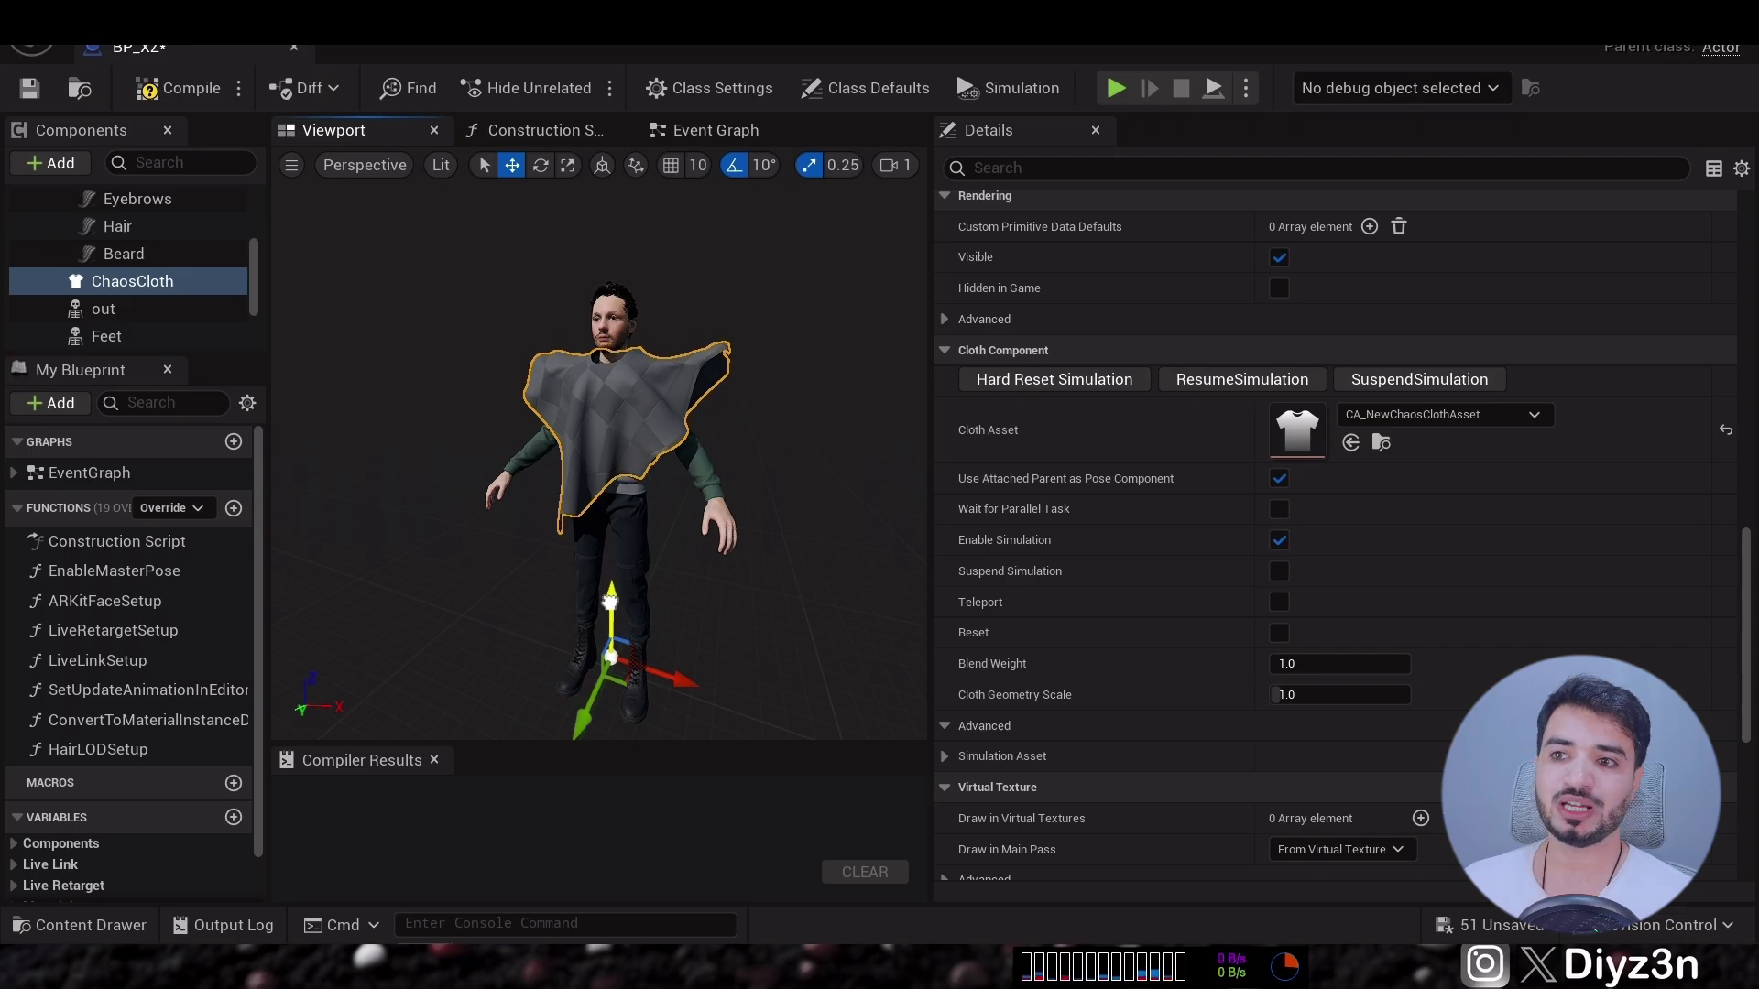
mouse_move(678, 636)
left_mouse_down("alt")
mouse_move(476, 636)
mouse_move(531, 696)
mouse_move(677, 636)
left_mouse_up("alt")
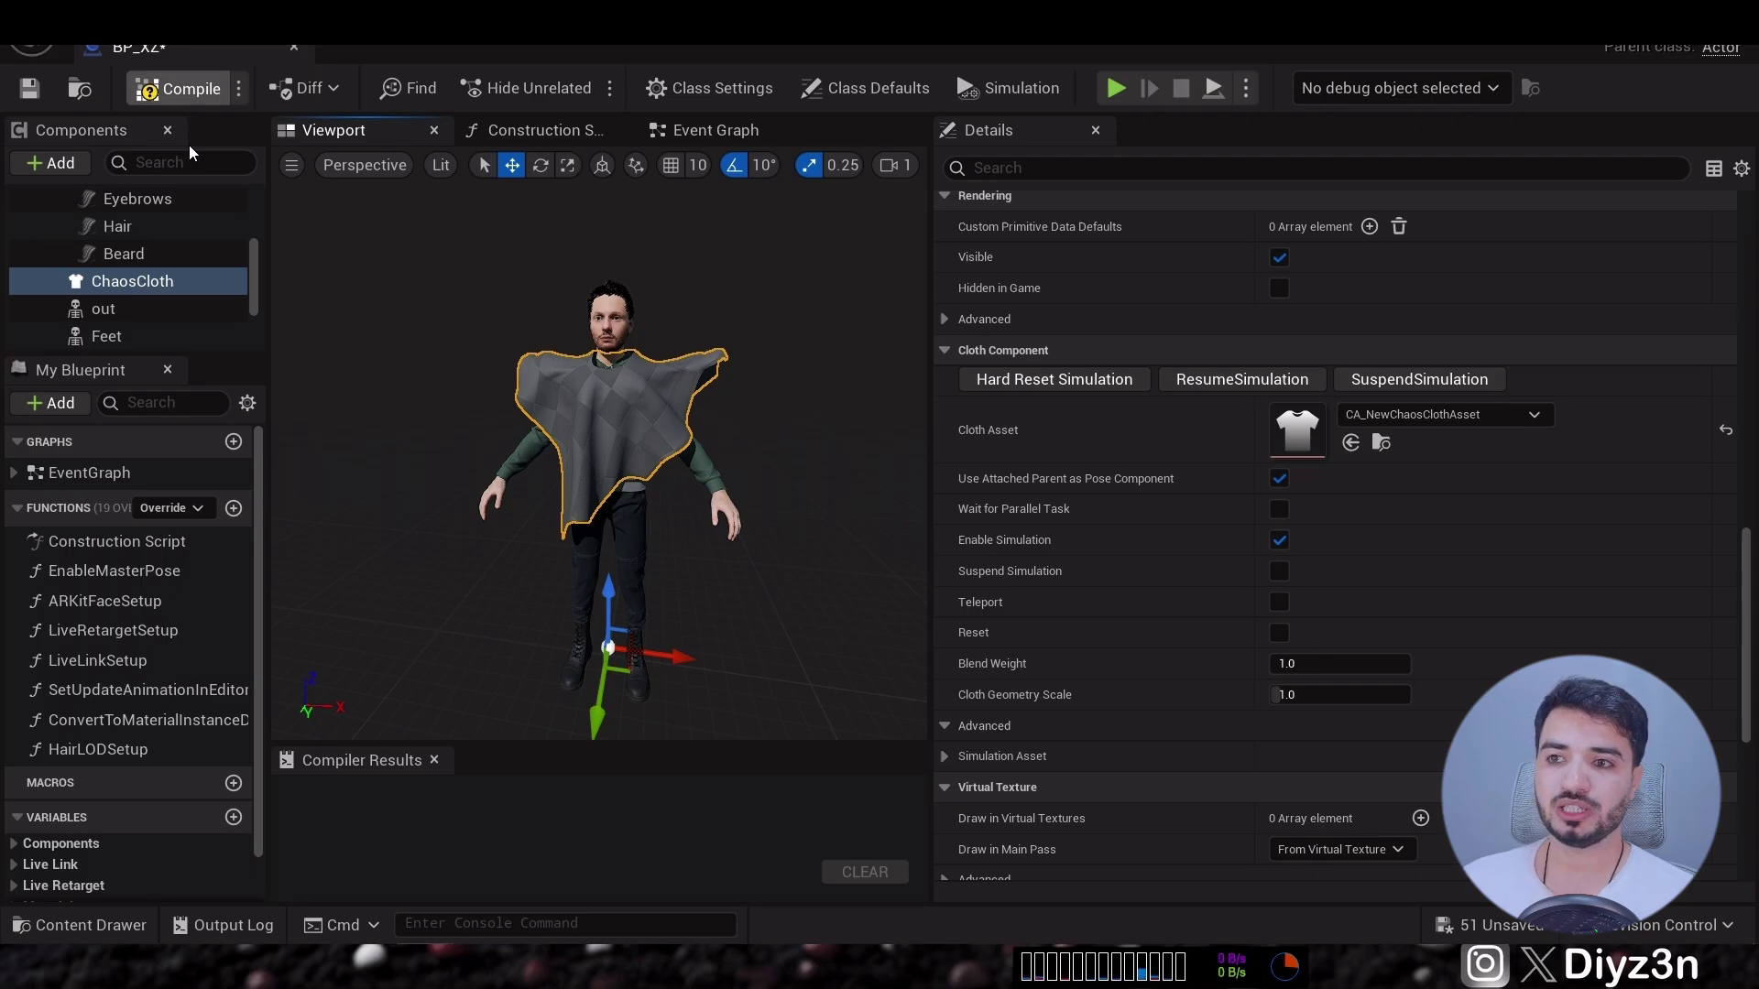
left_click(1655, 33)
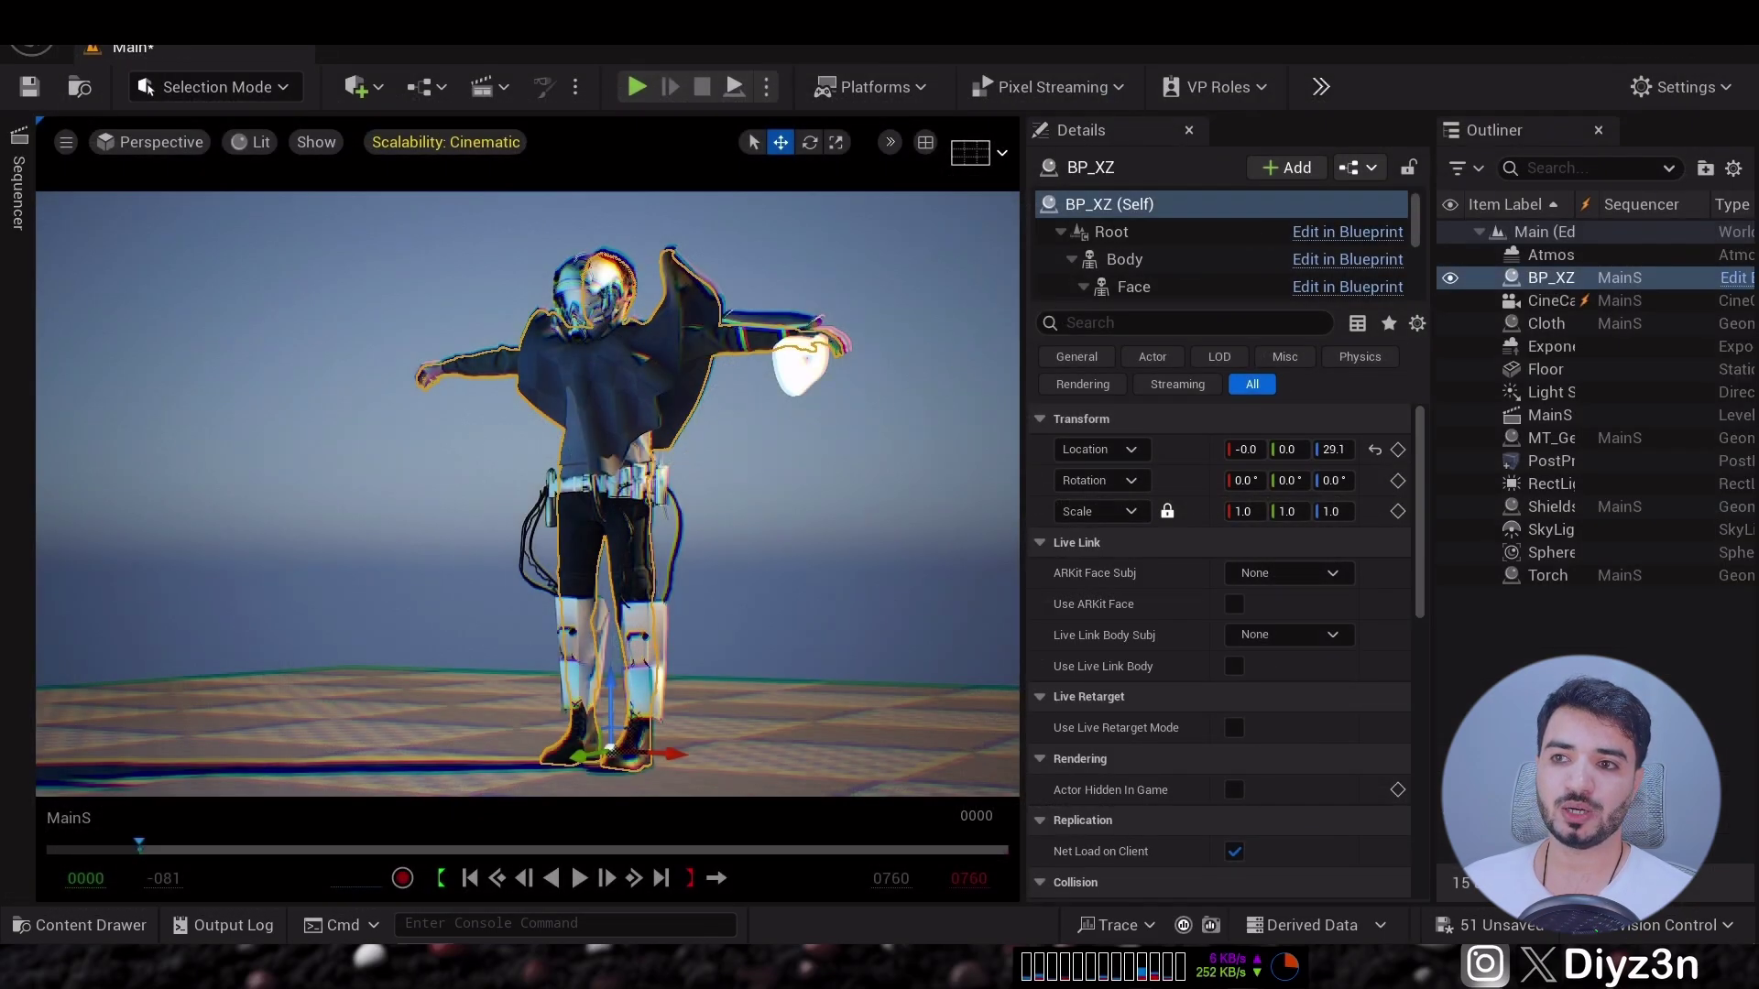
left_click(579, 879)
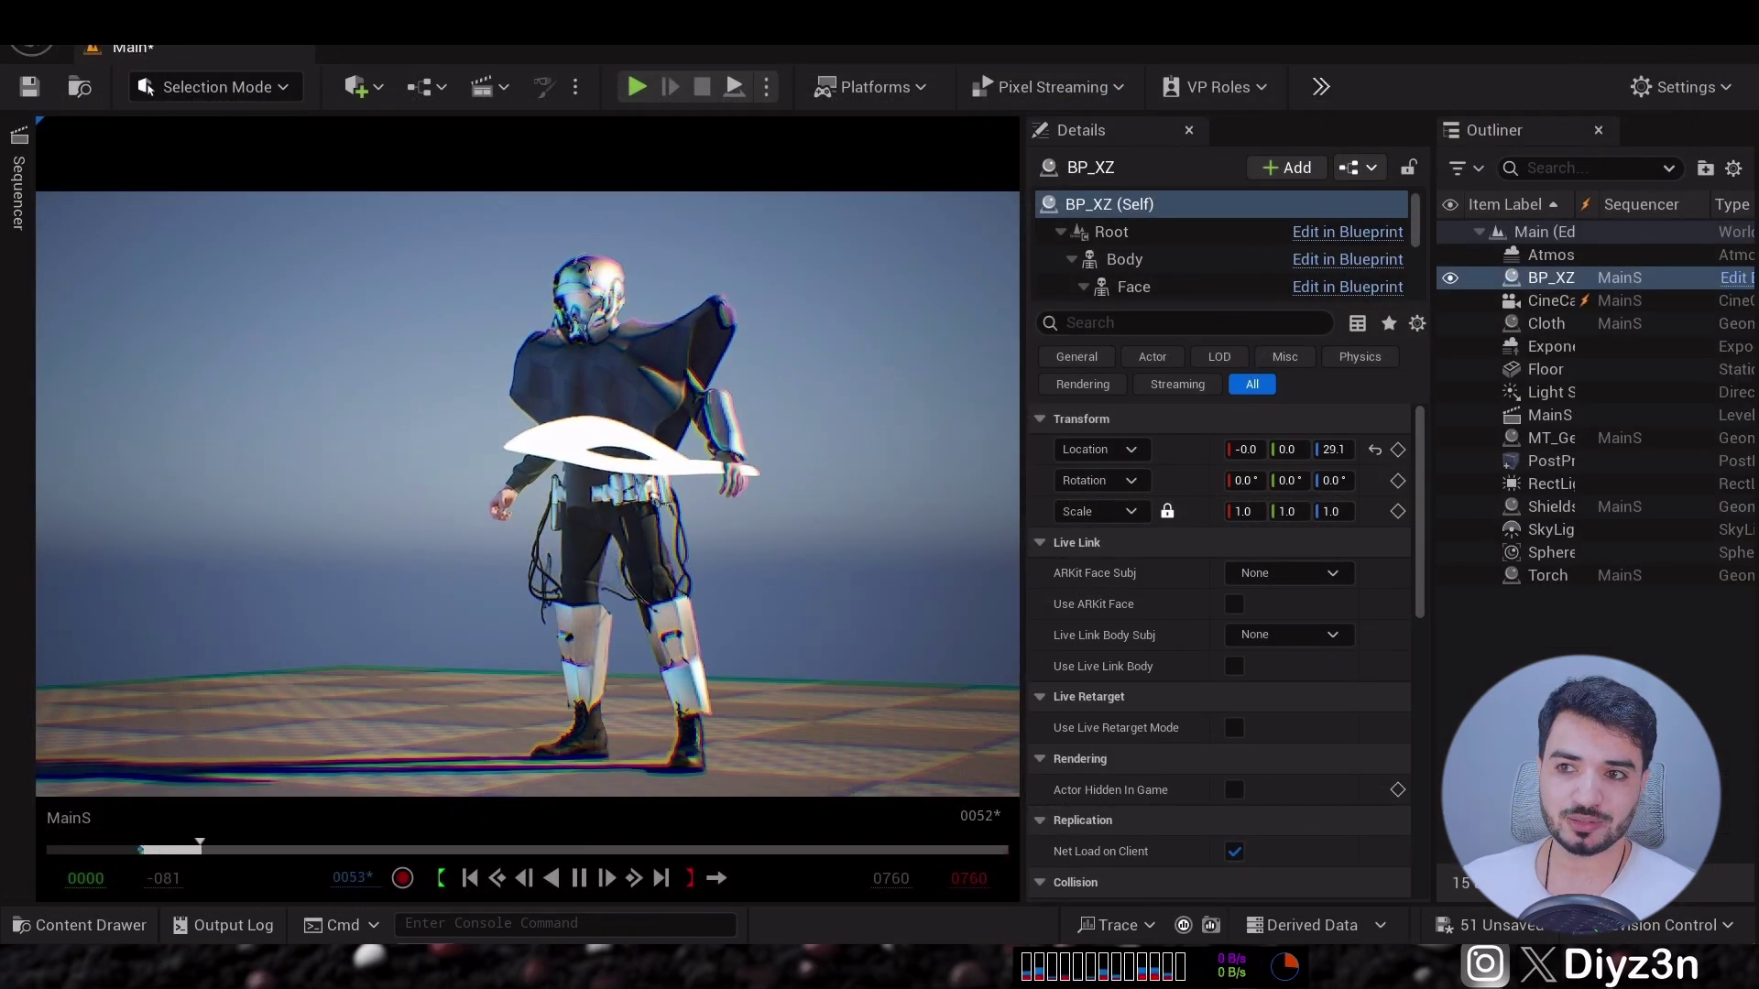
left_click(579, 879)
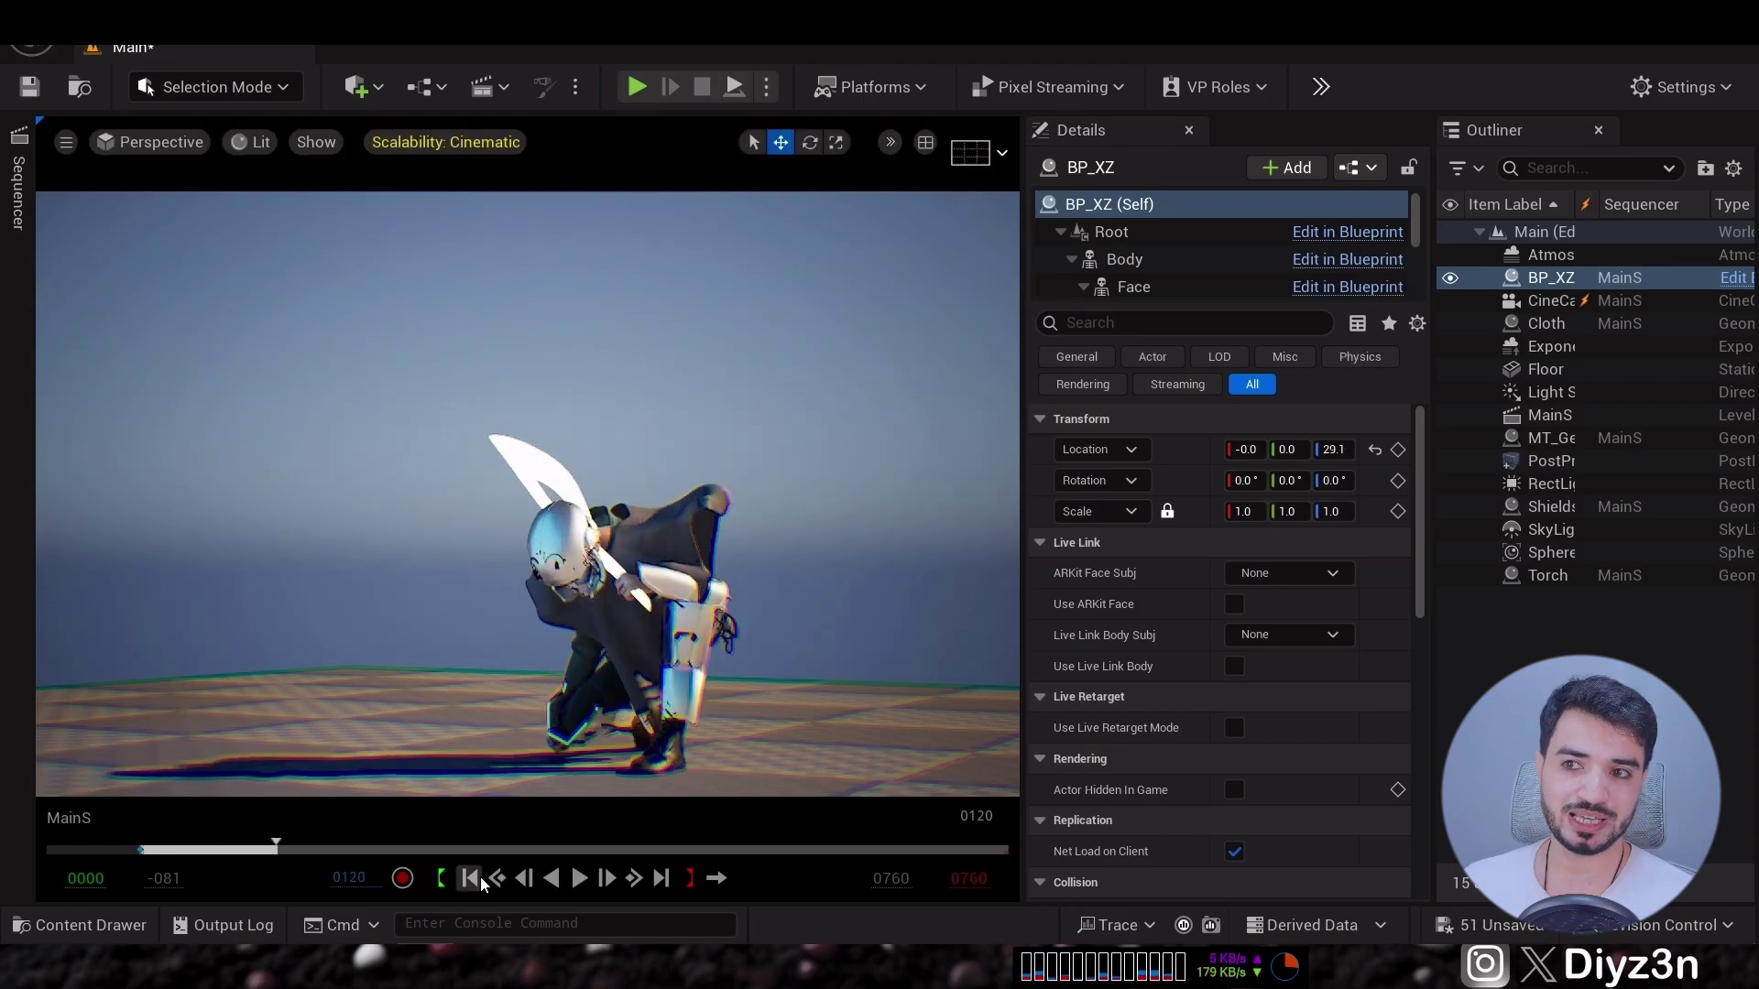
left_click(472, 879)
left_click(636, 87)
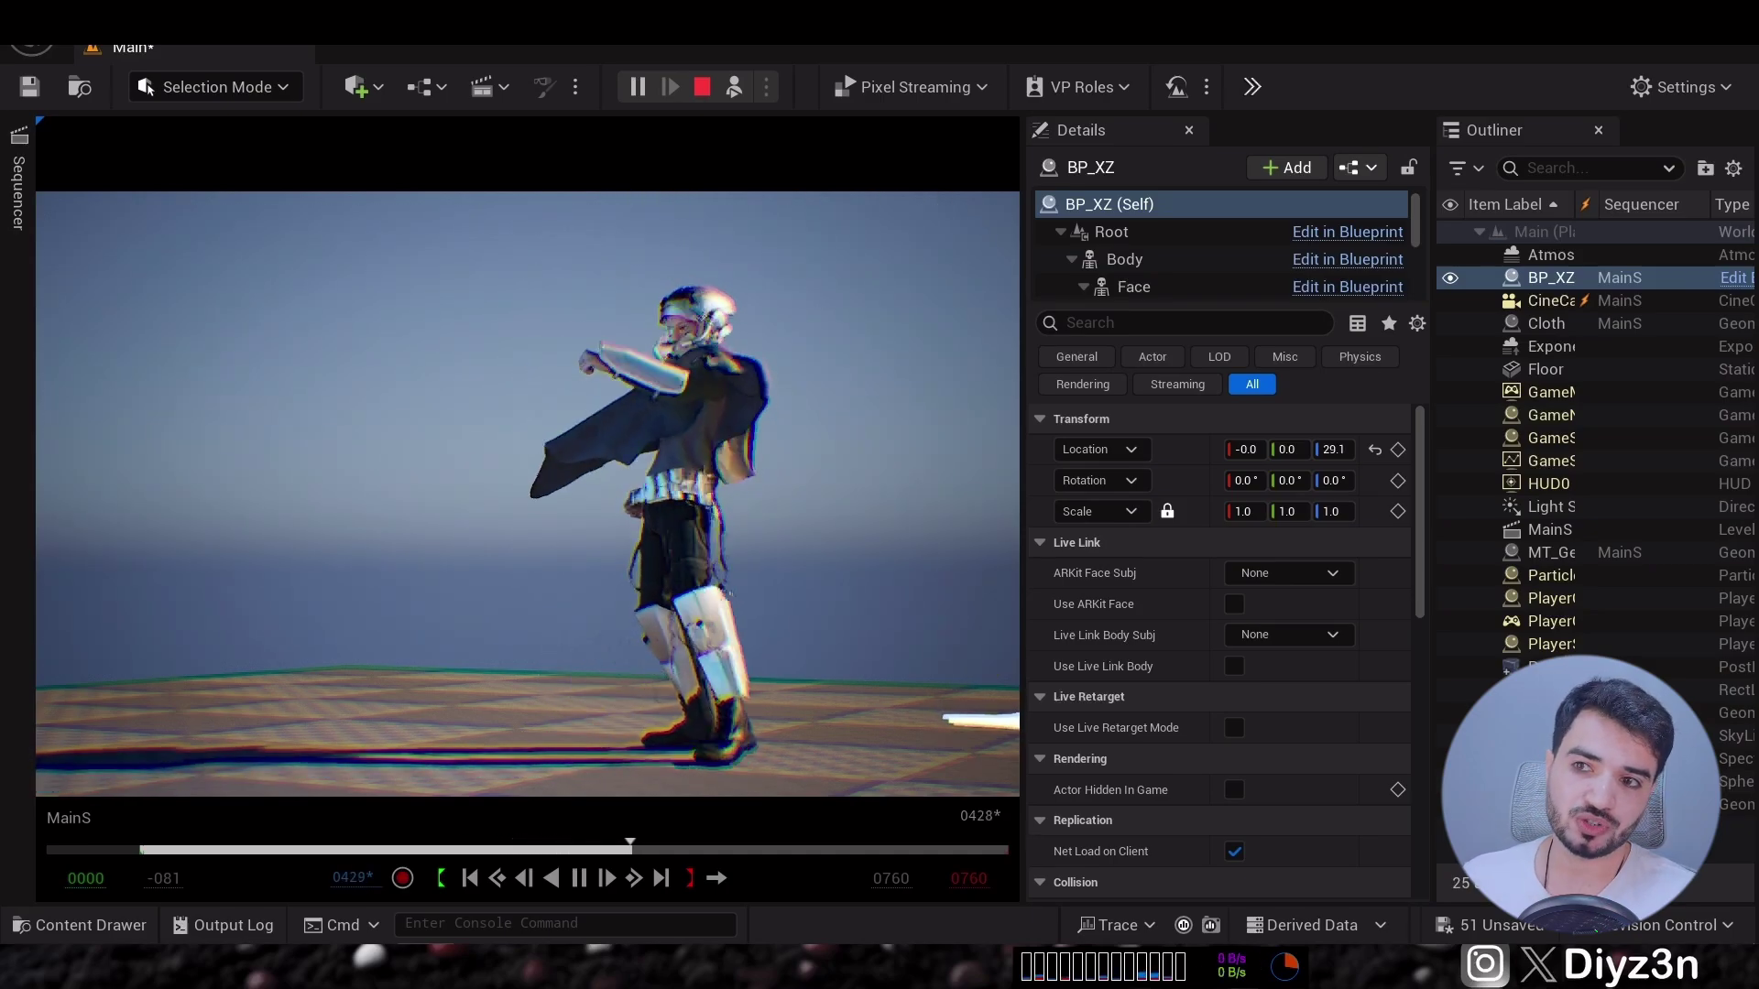
left_click(578, 877)
left_click(470, 877)
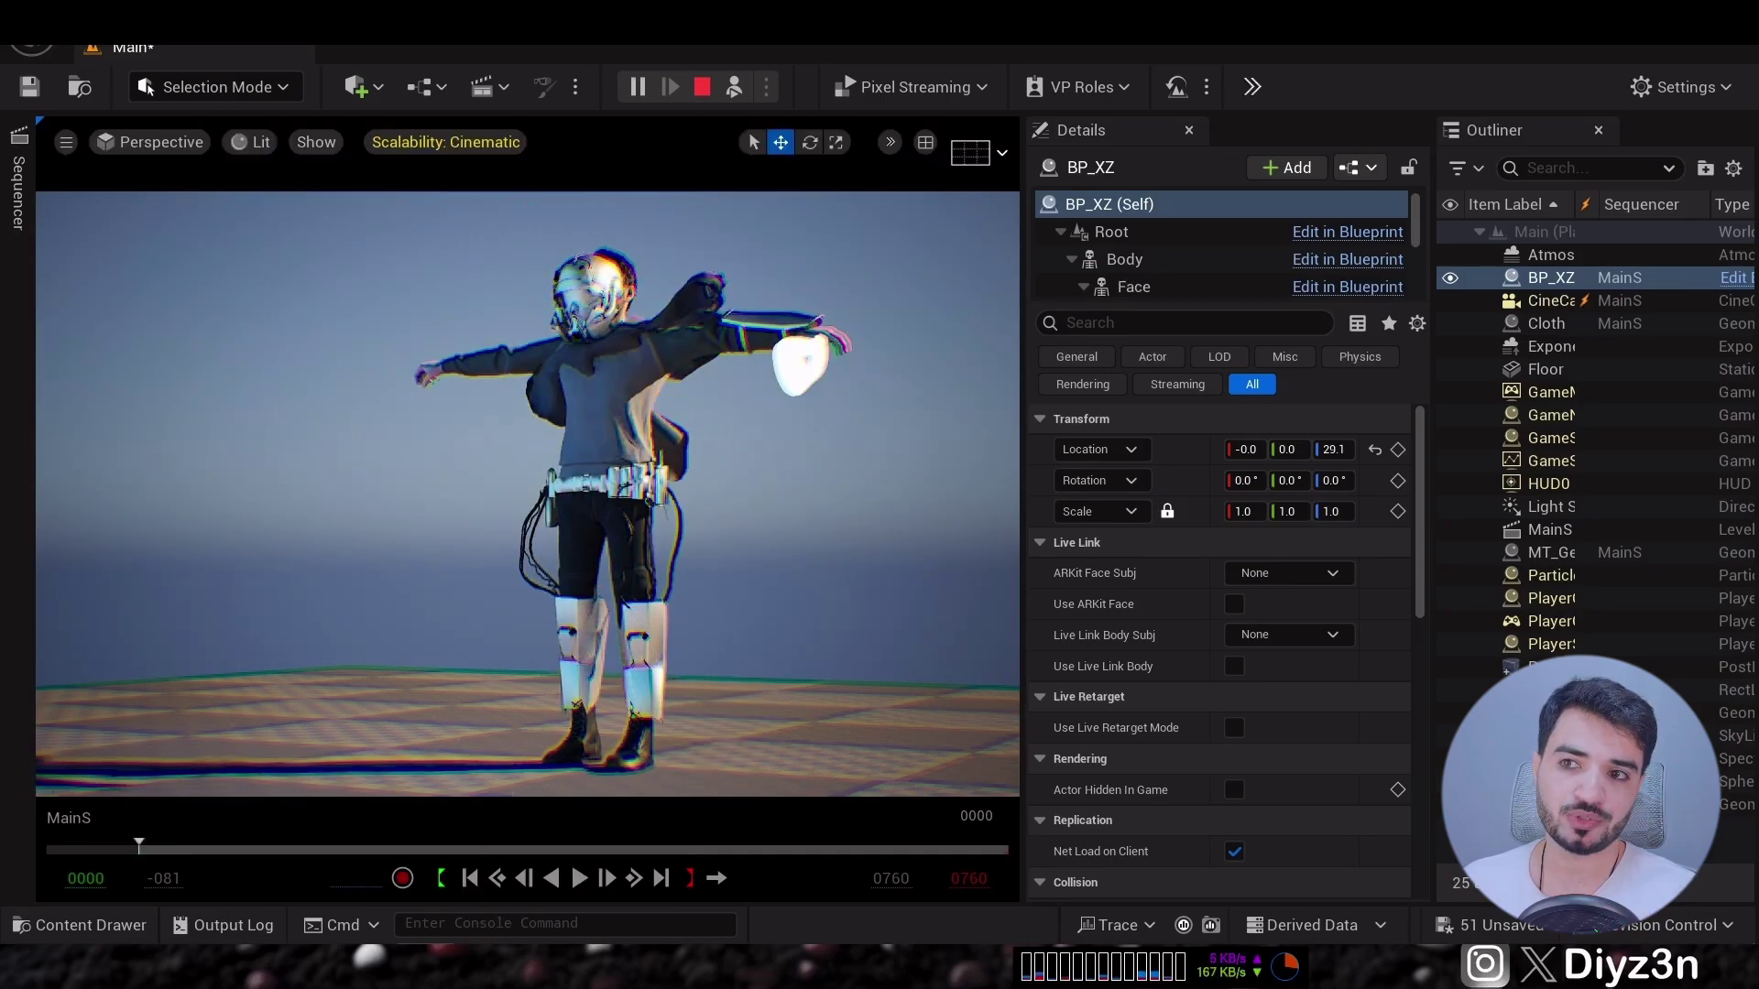
left_click(703, 87)
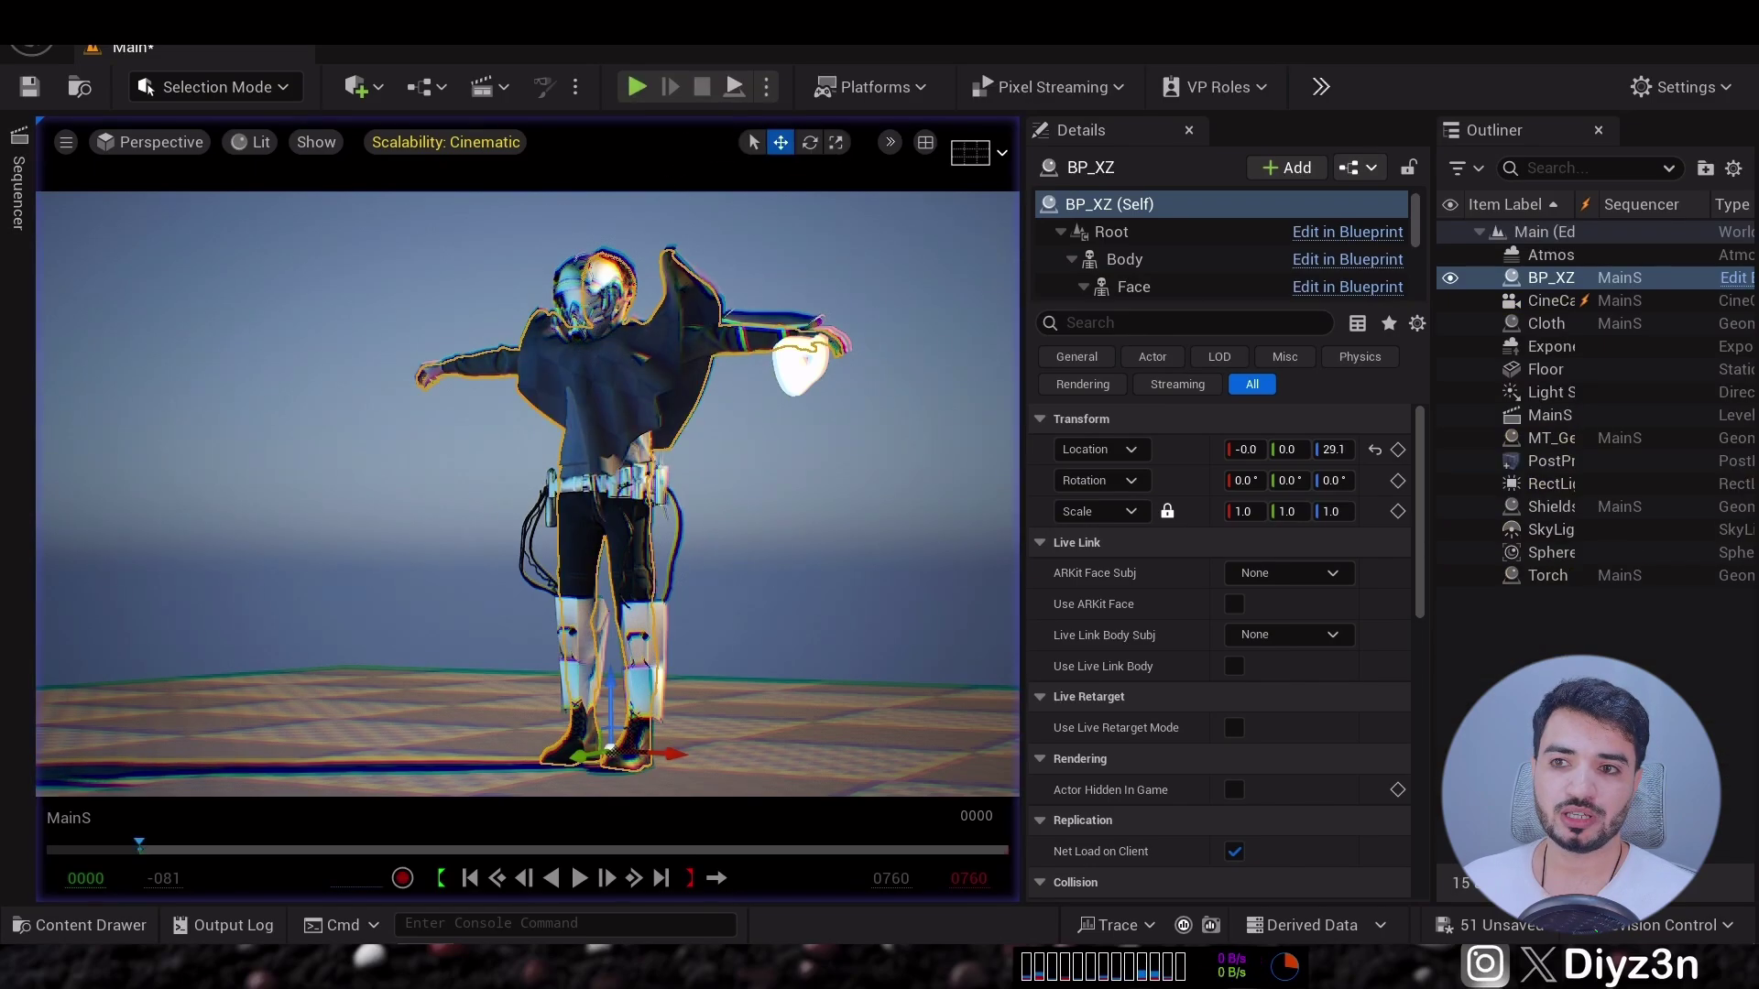
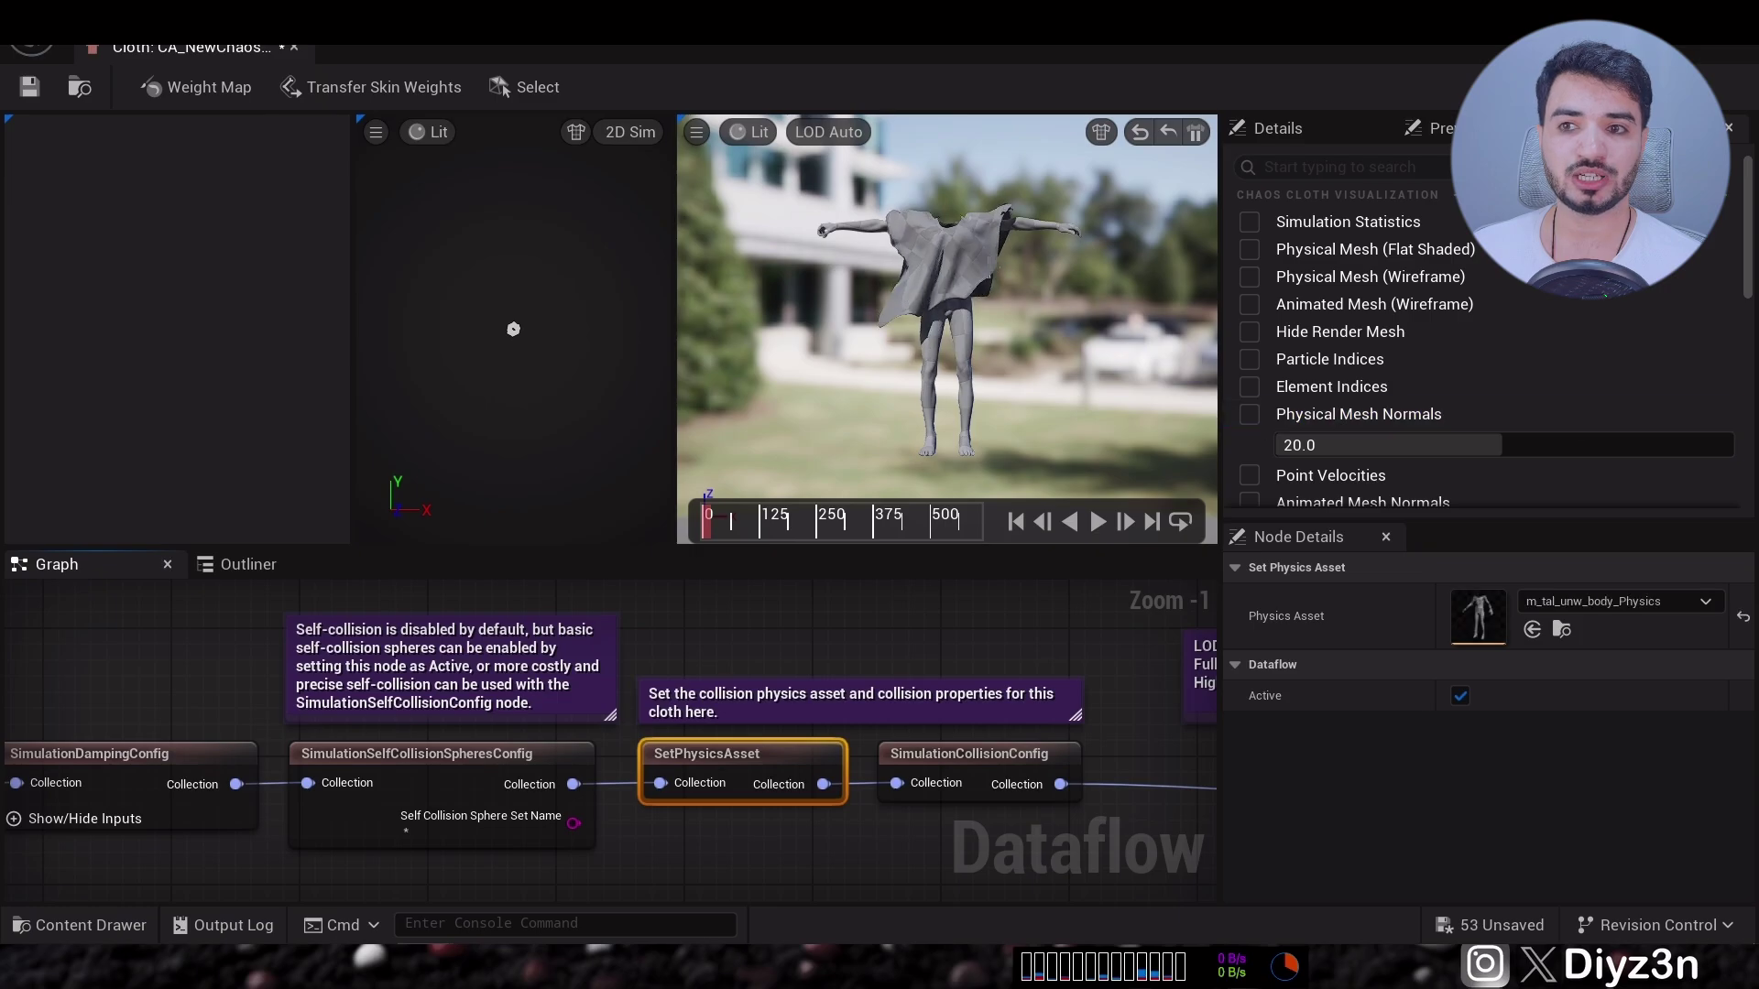
Save the cloth asset, simulate the level and play the sequence to watch the cape, then rewind to frame 0334.
left_click(30, 88)
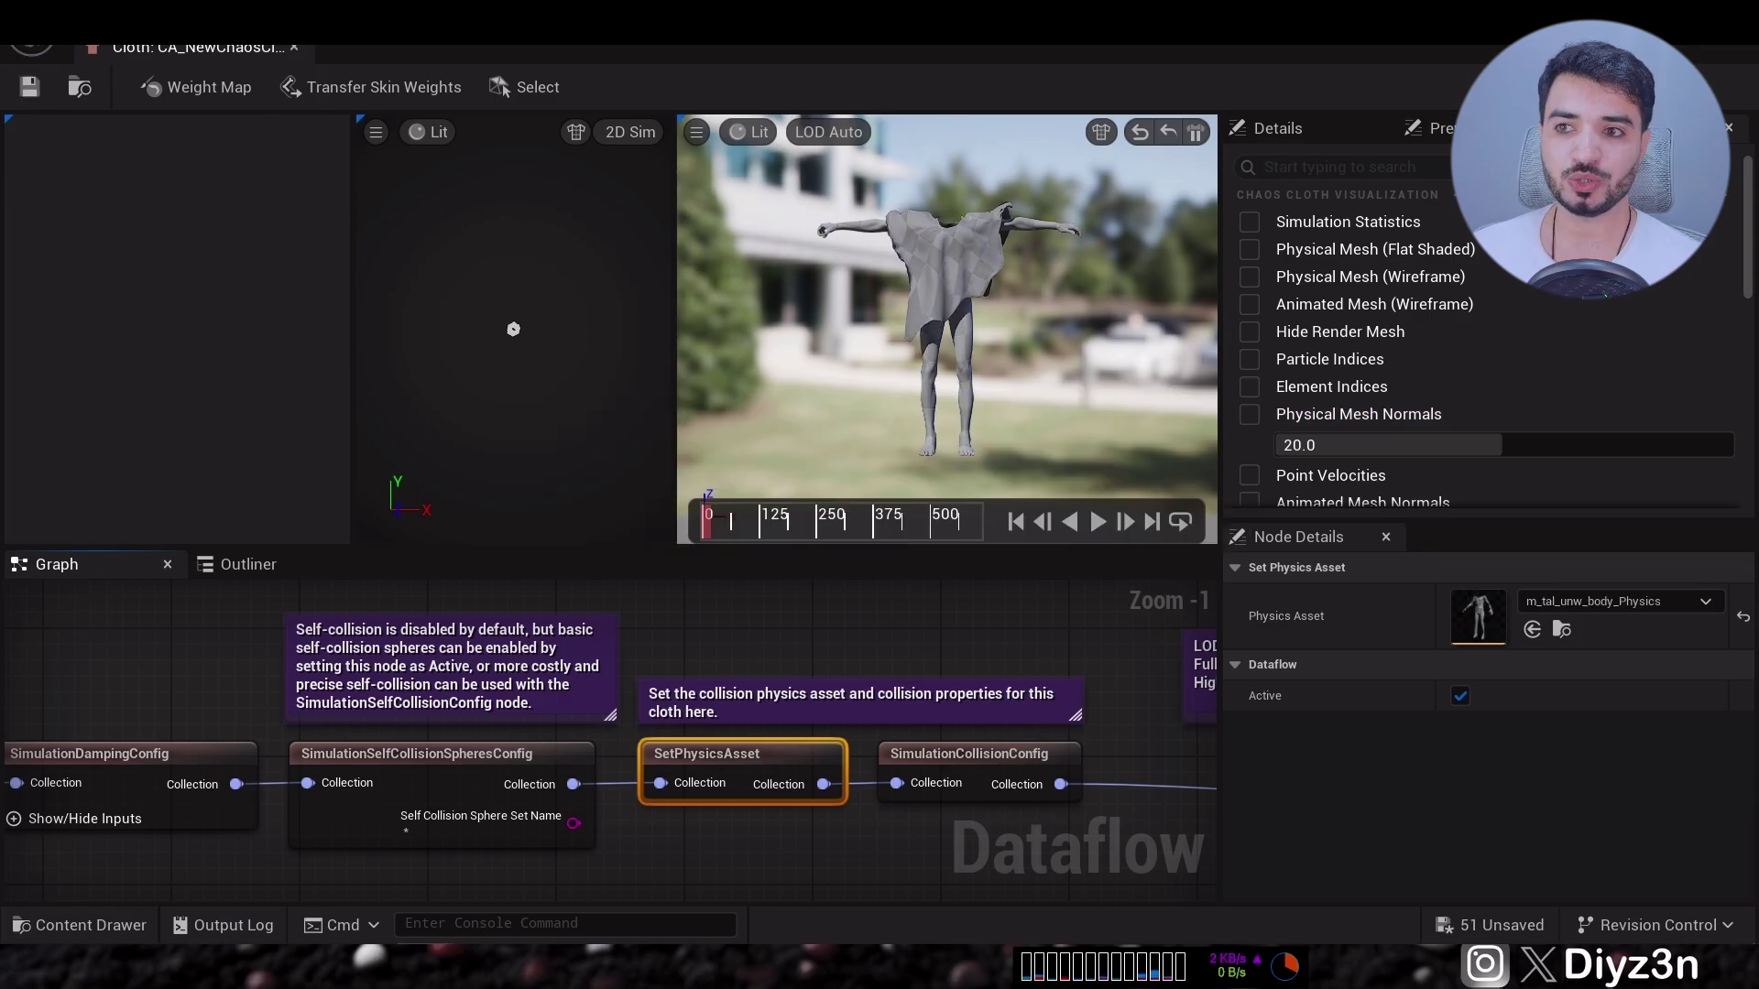
left_click_drag(678, 23, 1317, 217)
left_click(733, 87)
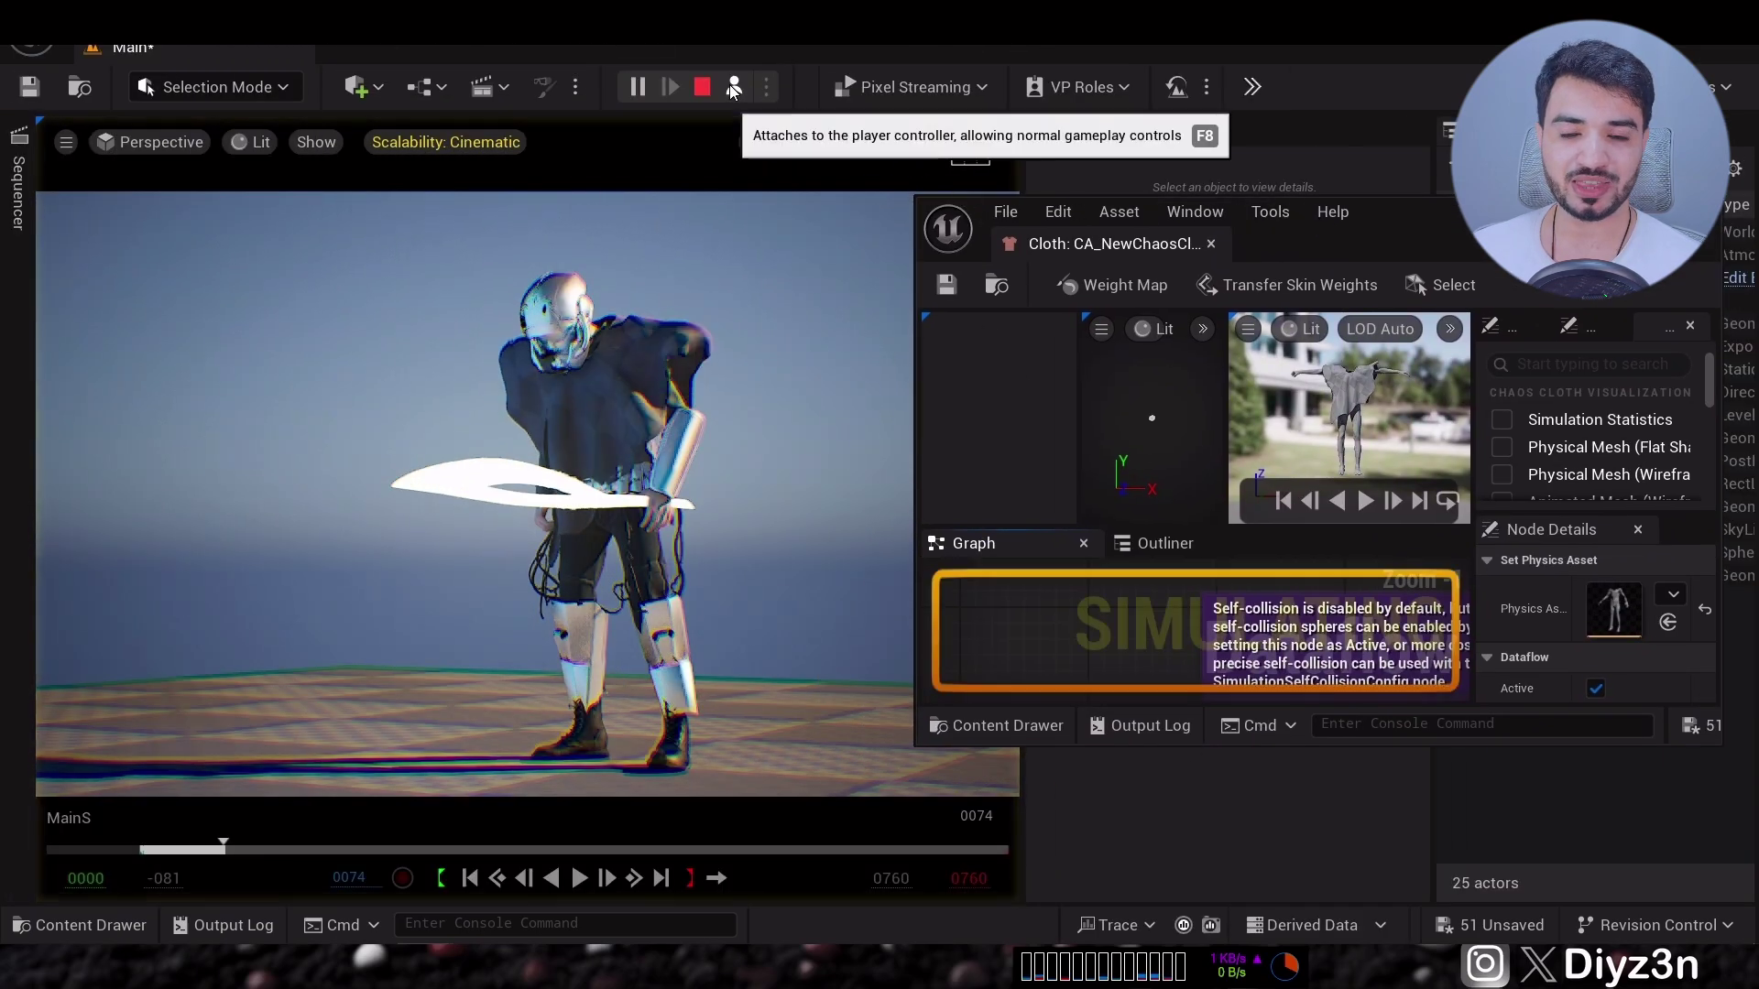
left_click(590, 880)
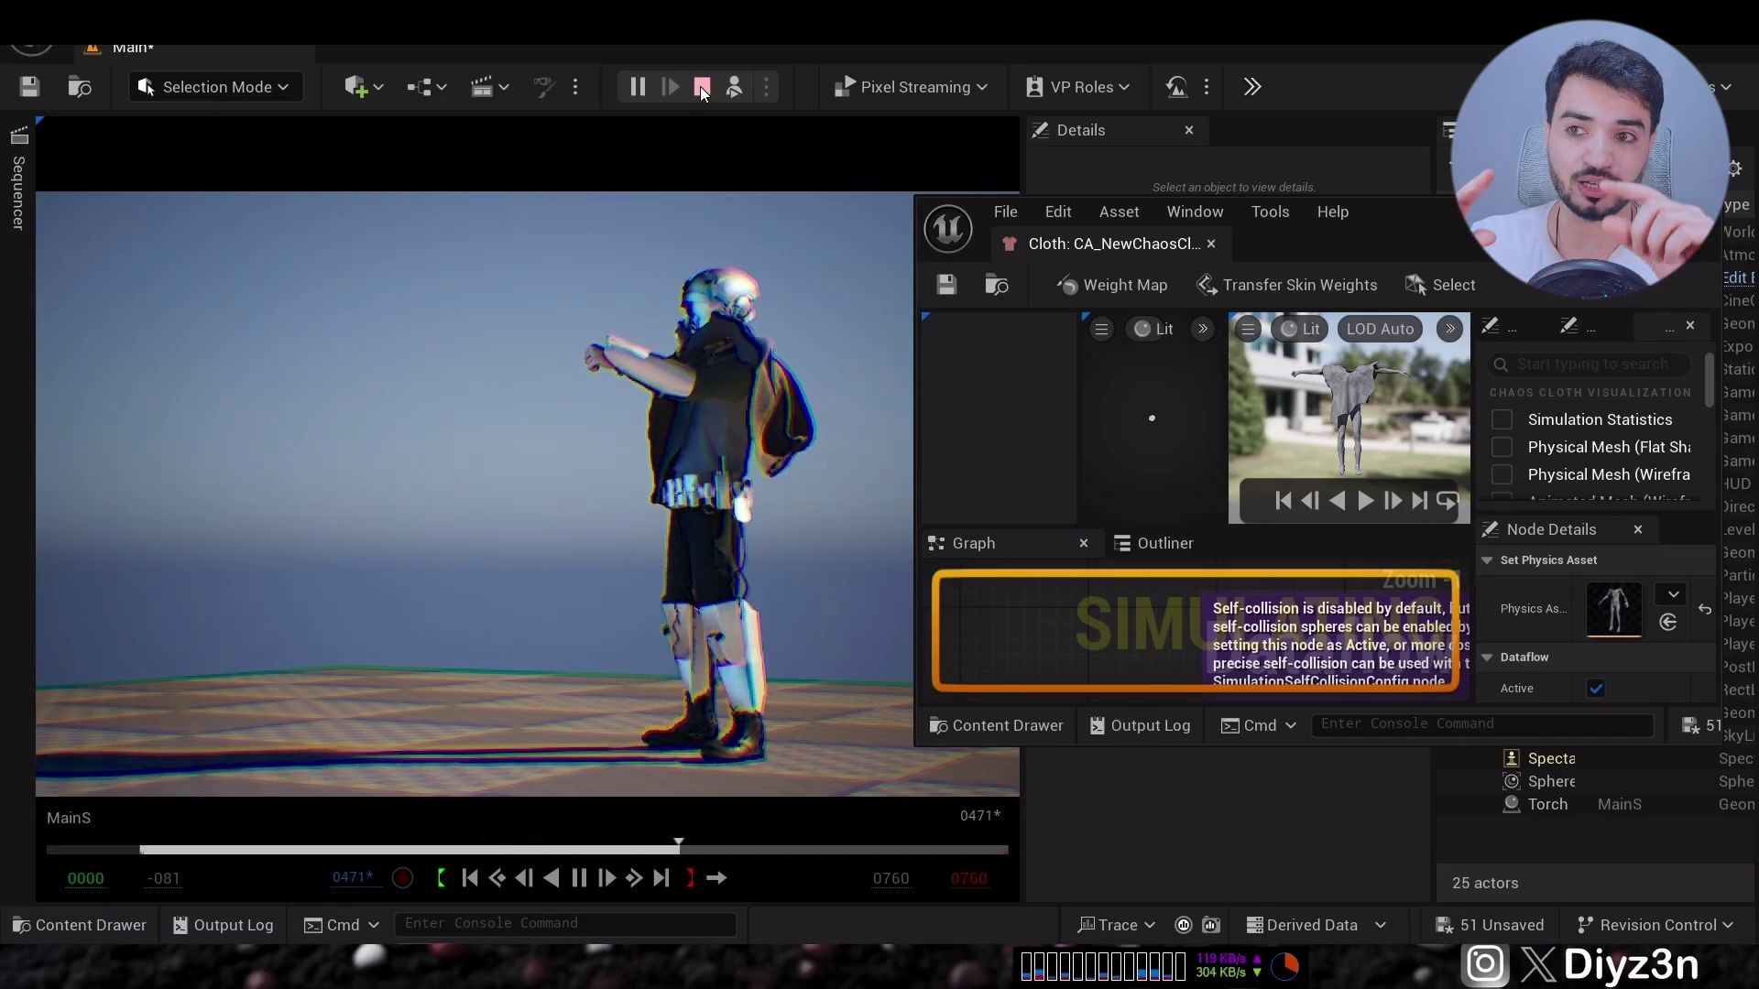
key("Escape")
left_click_drag(500, 850, 524, 850)
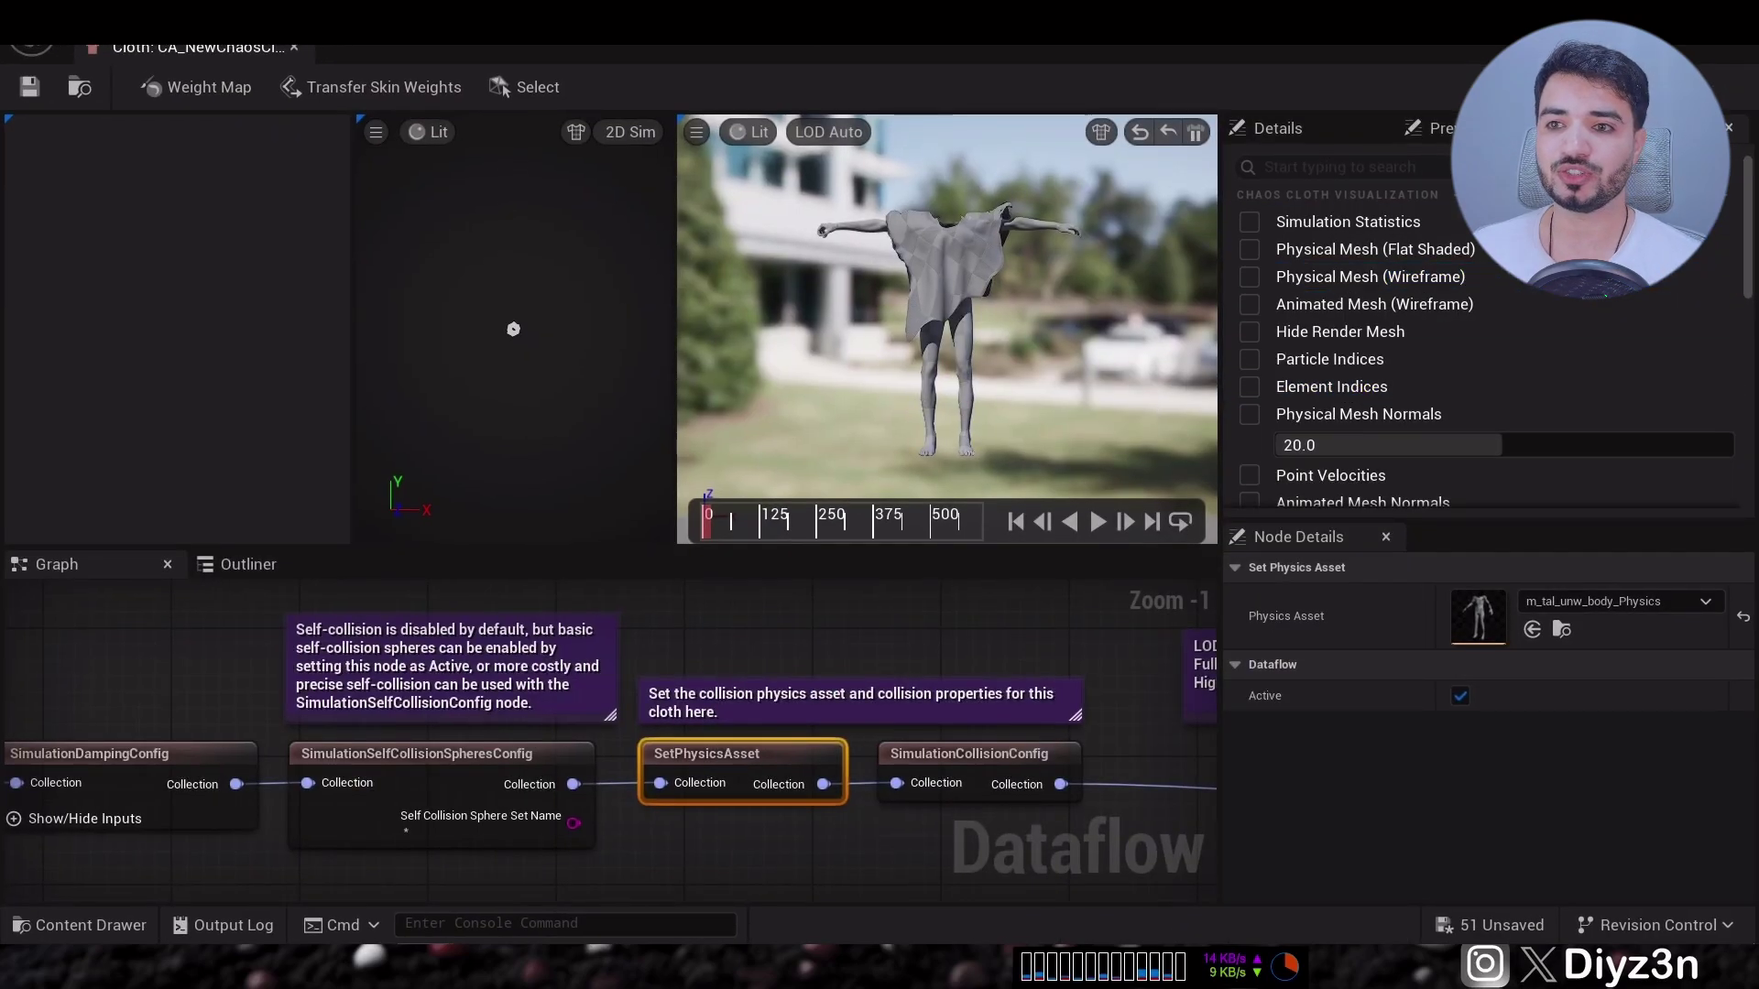
Activate the SimulationSelfCollisionSpheresConfig self-collision spheres.
scroll(1021, 347, "up", 5)
middle_click_drag(1021, 347, 1021, 271)
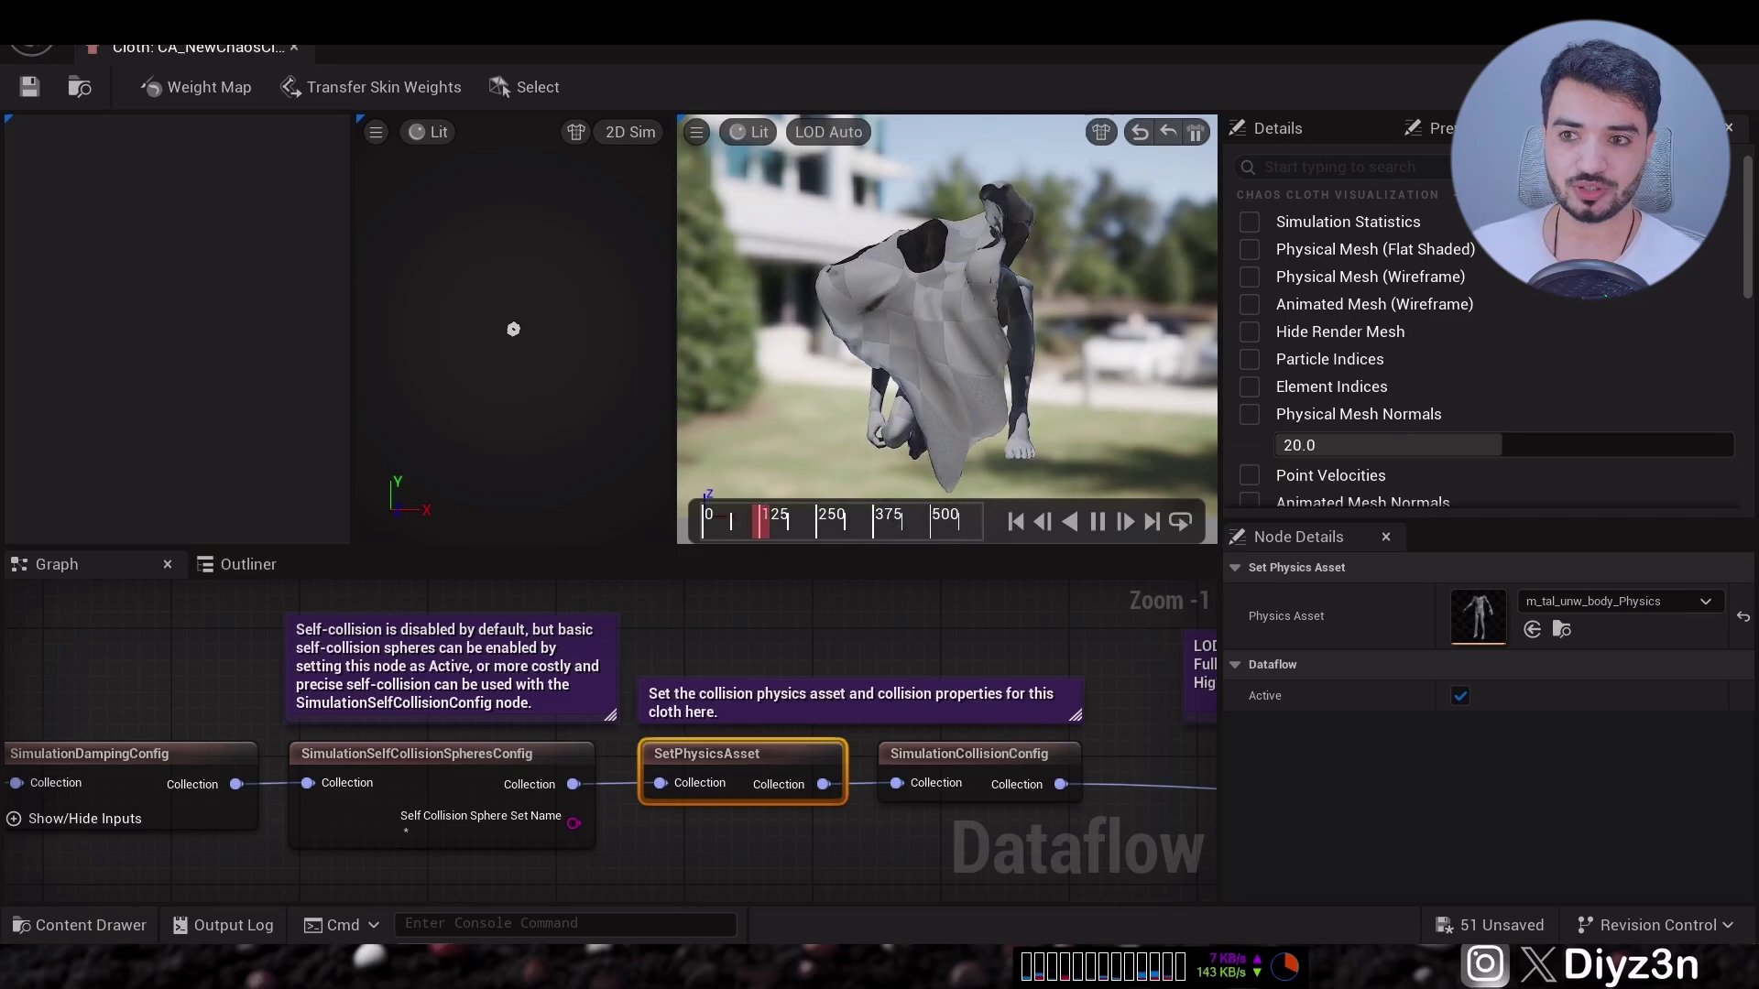
left_click(908, 750)
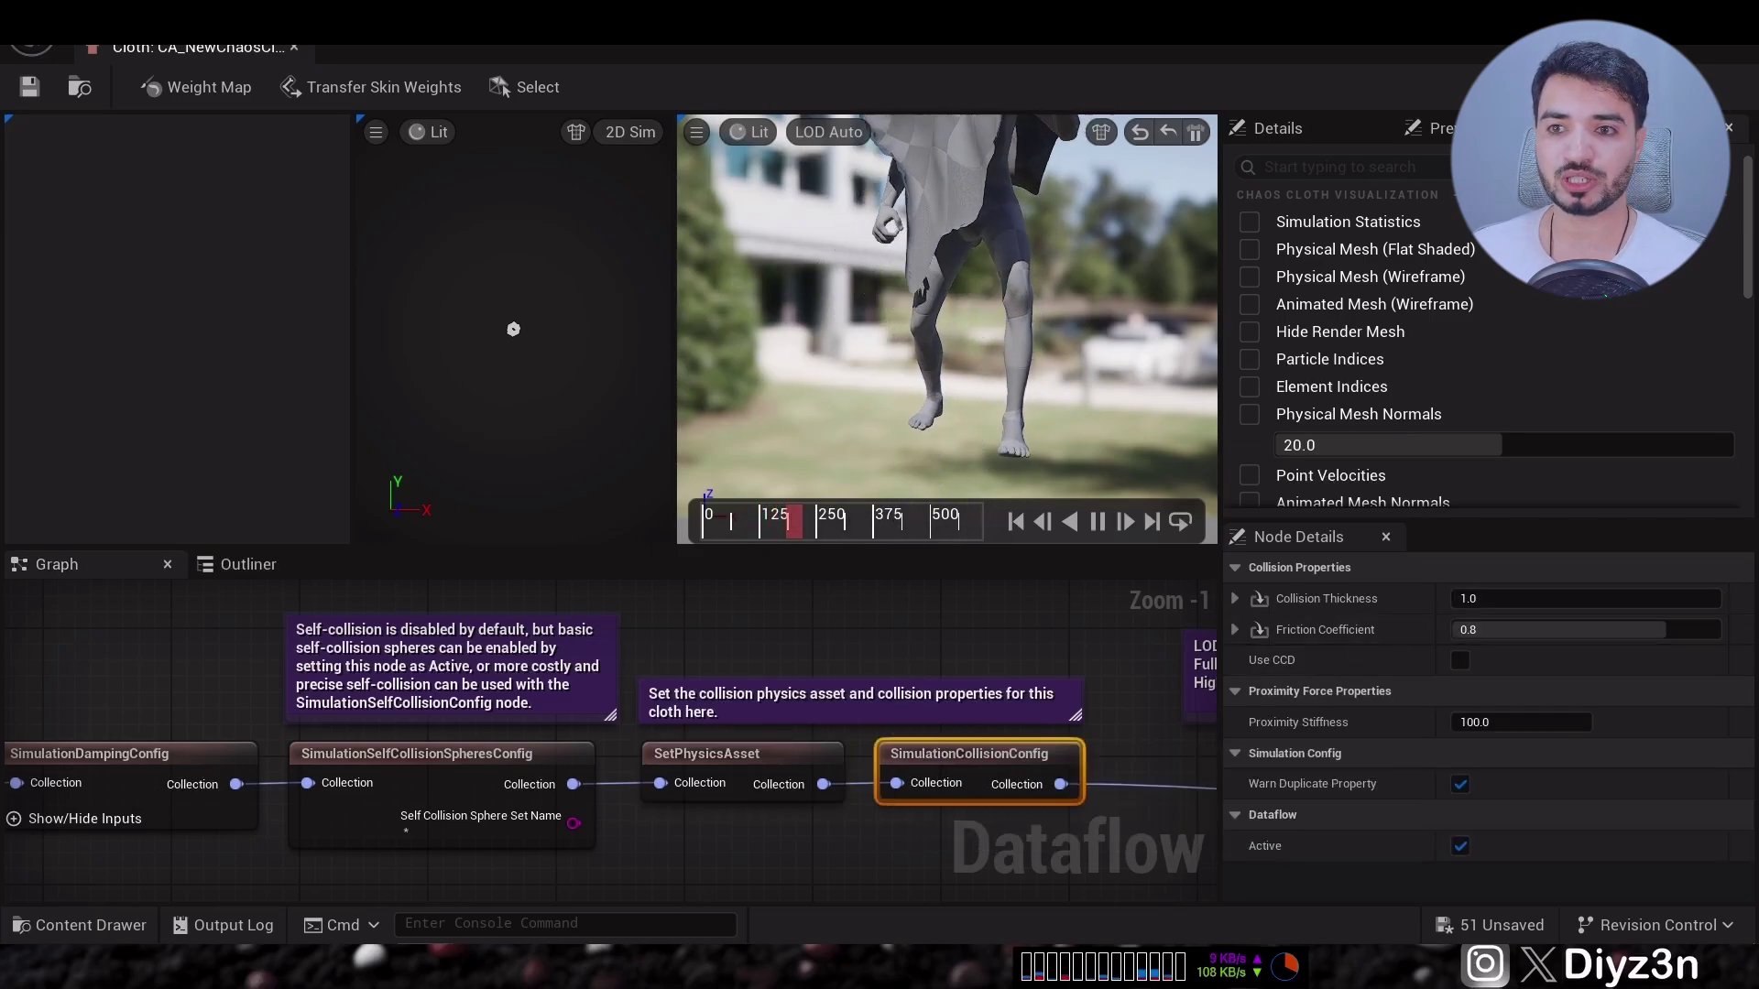
scroll(947, 330, "down", 5)
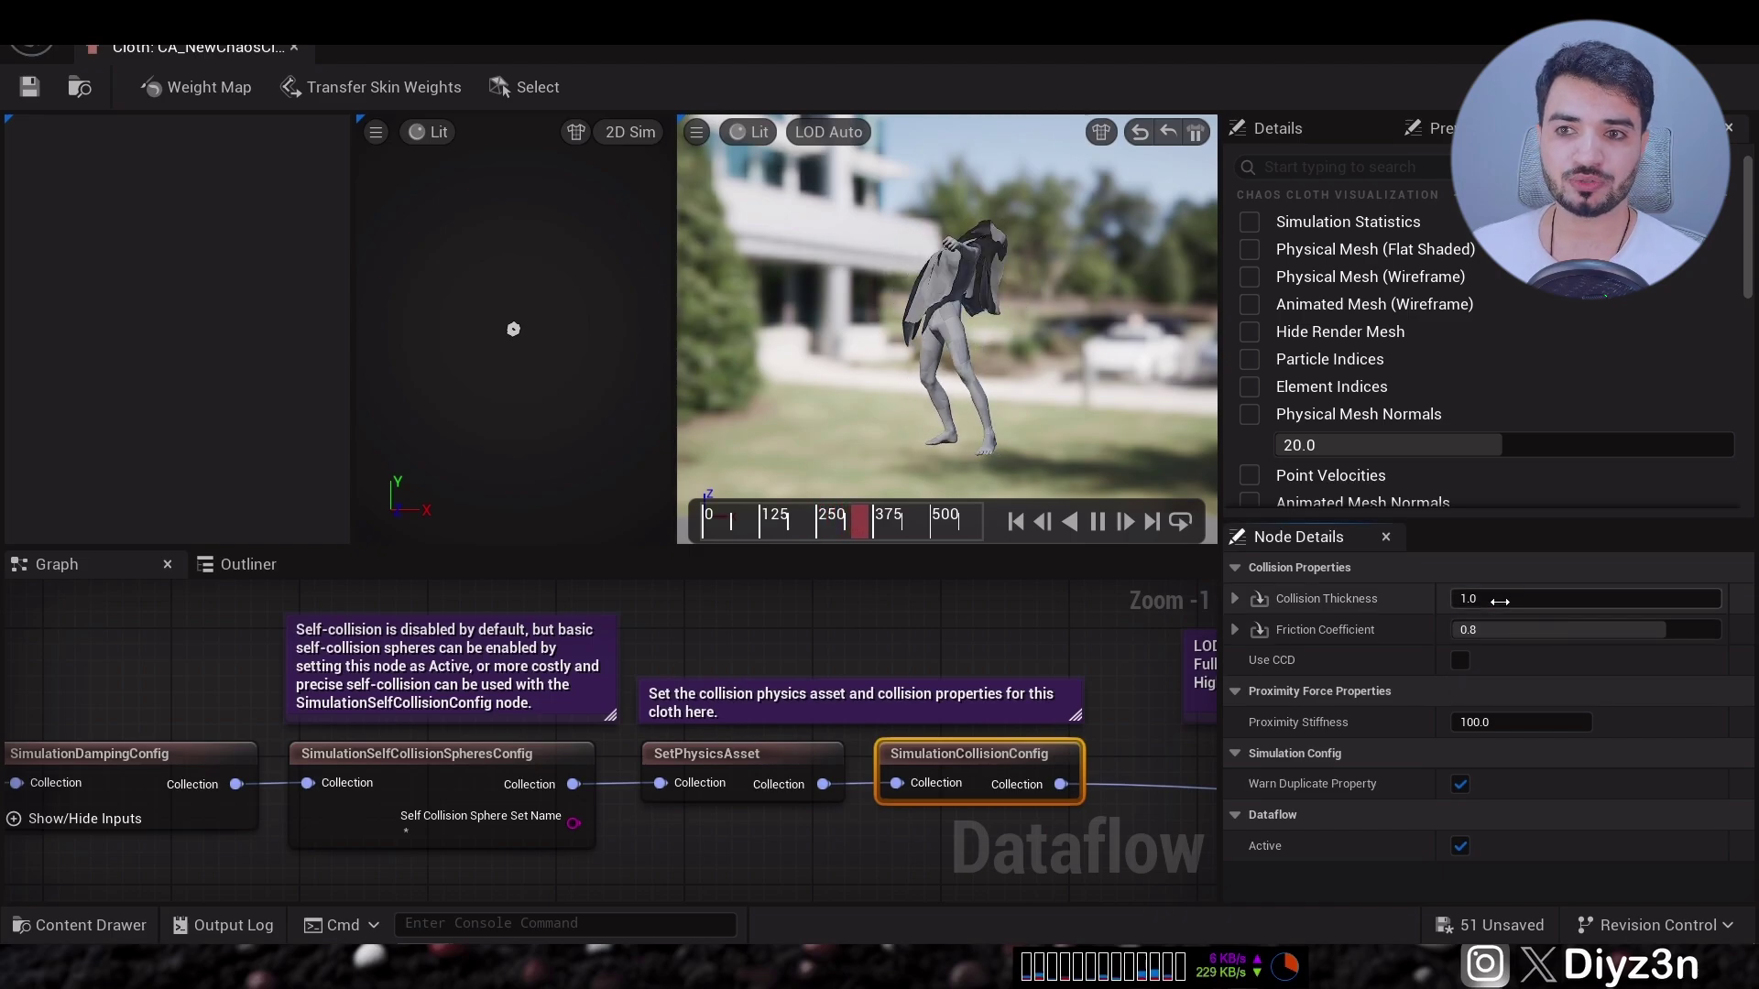
left_click(444, 800)
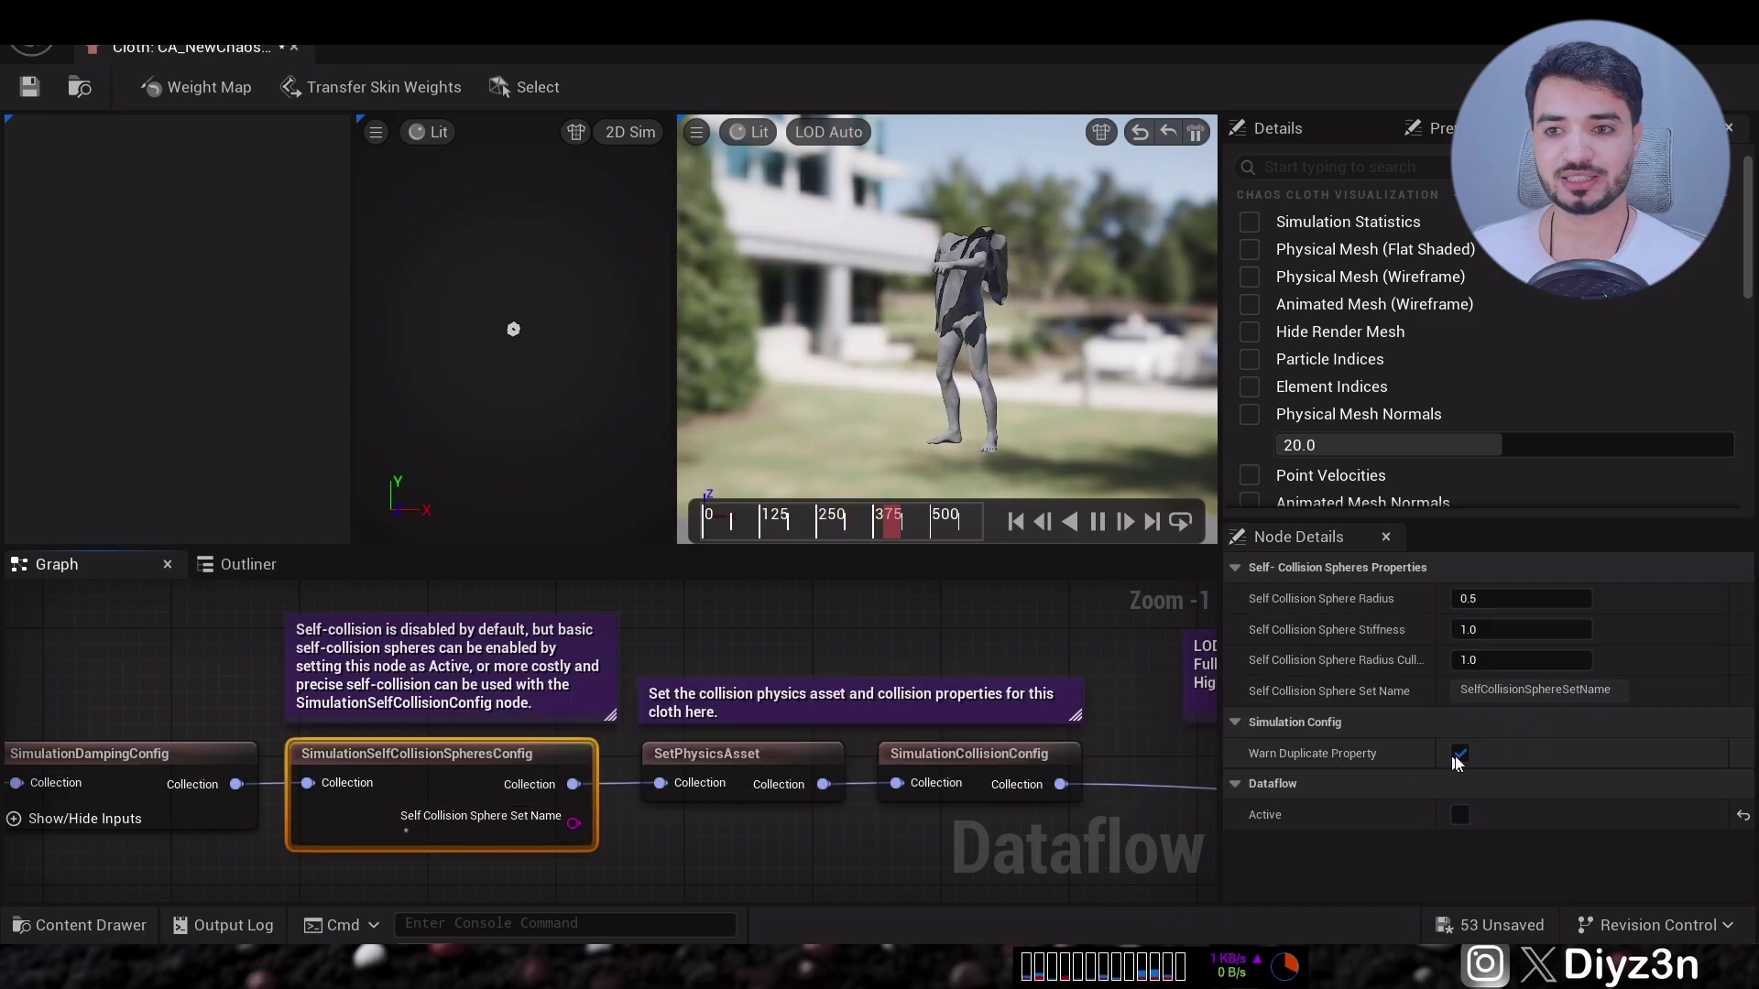
left_click(1467, 812)
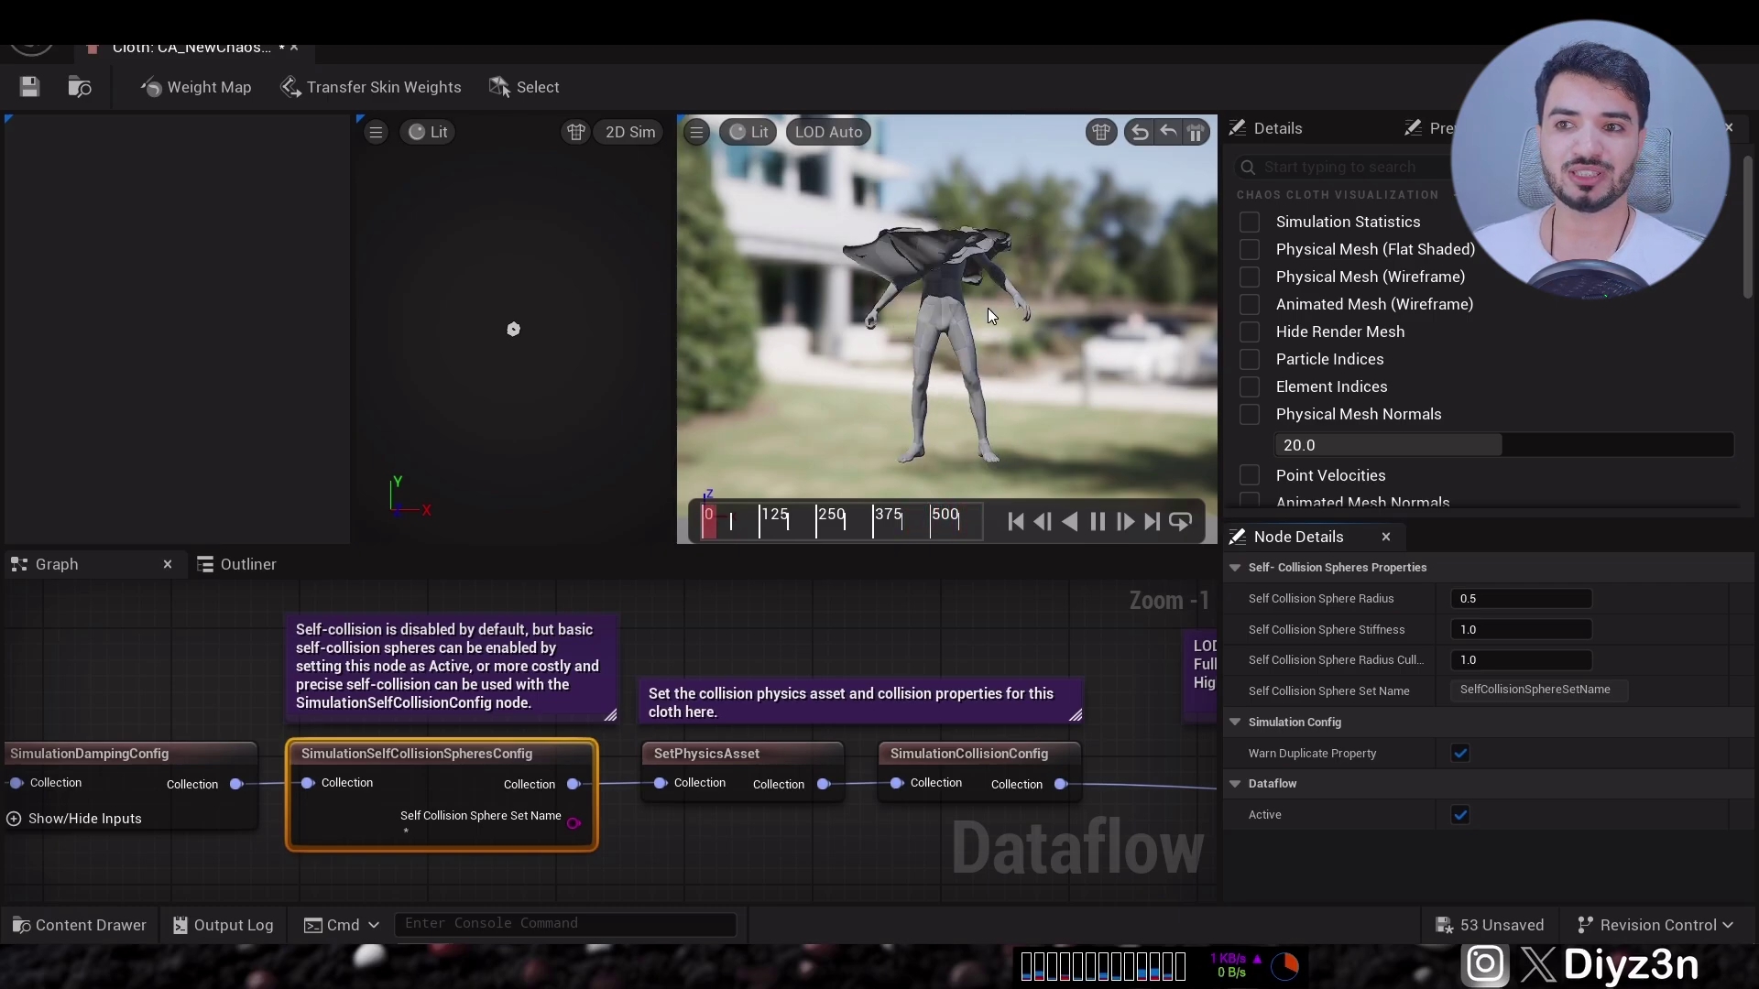
Set SimulationCollisionConfig Collision Thickness to 5.0, save, and simulate the level.
left_click(763, 757)
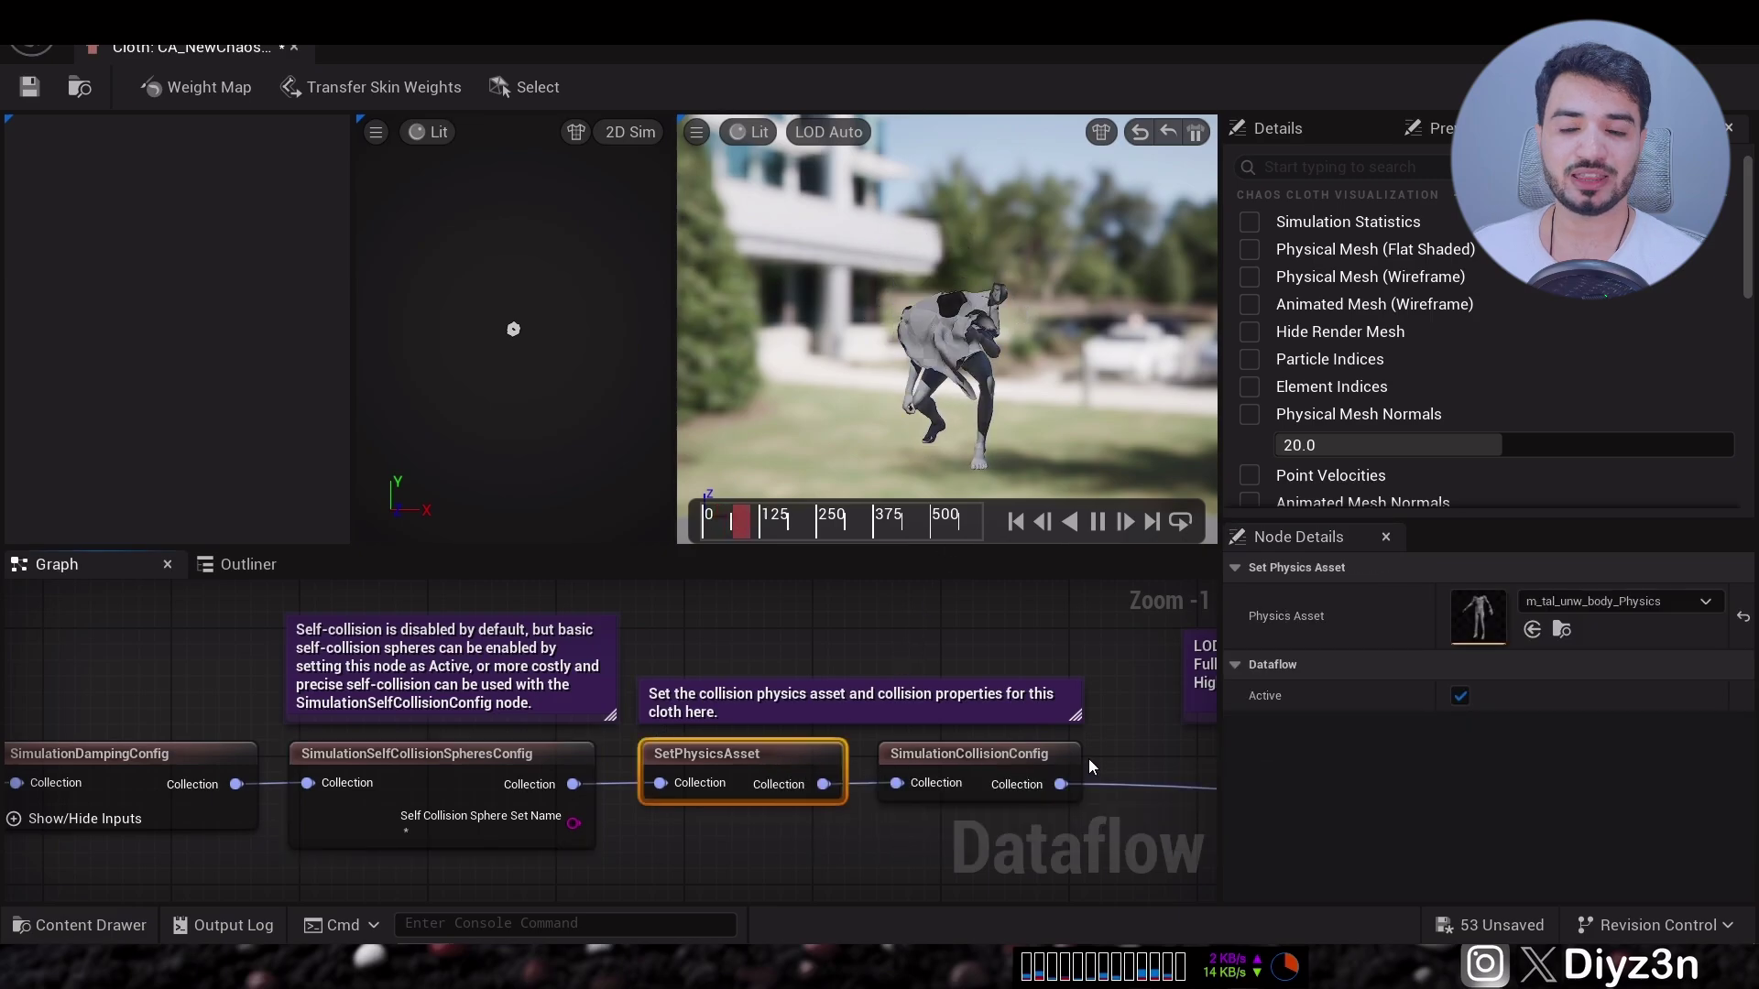
left_click(1045, 753)
right_click_drag(1138, 746, 840, 706)
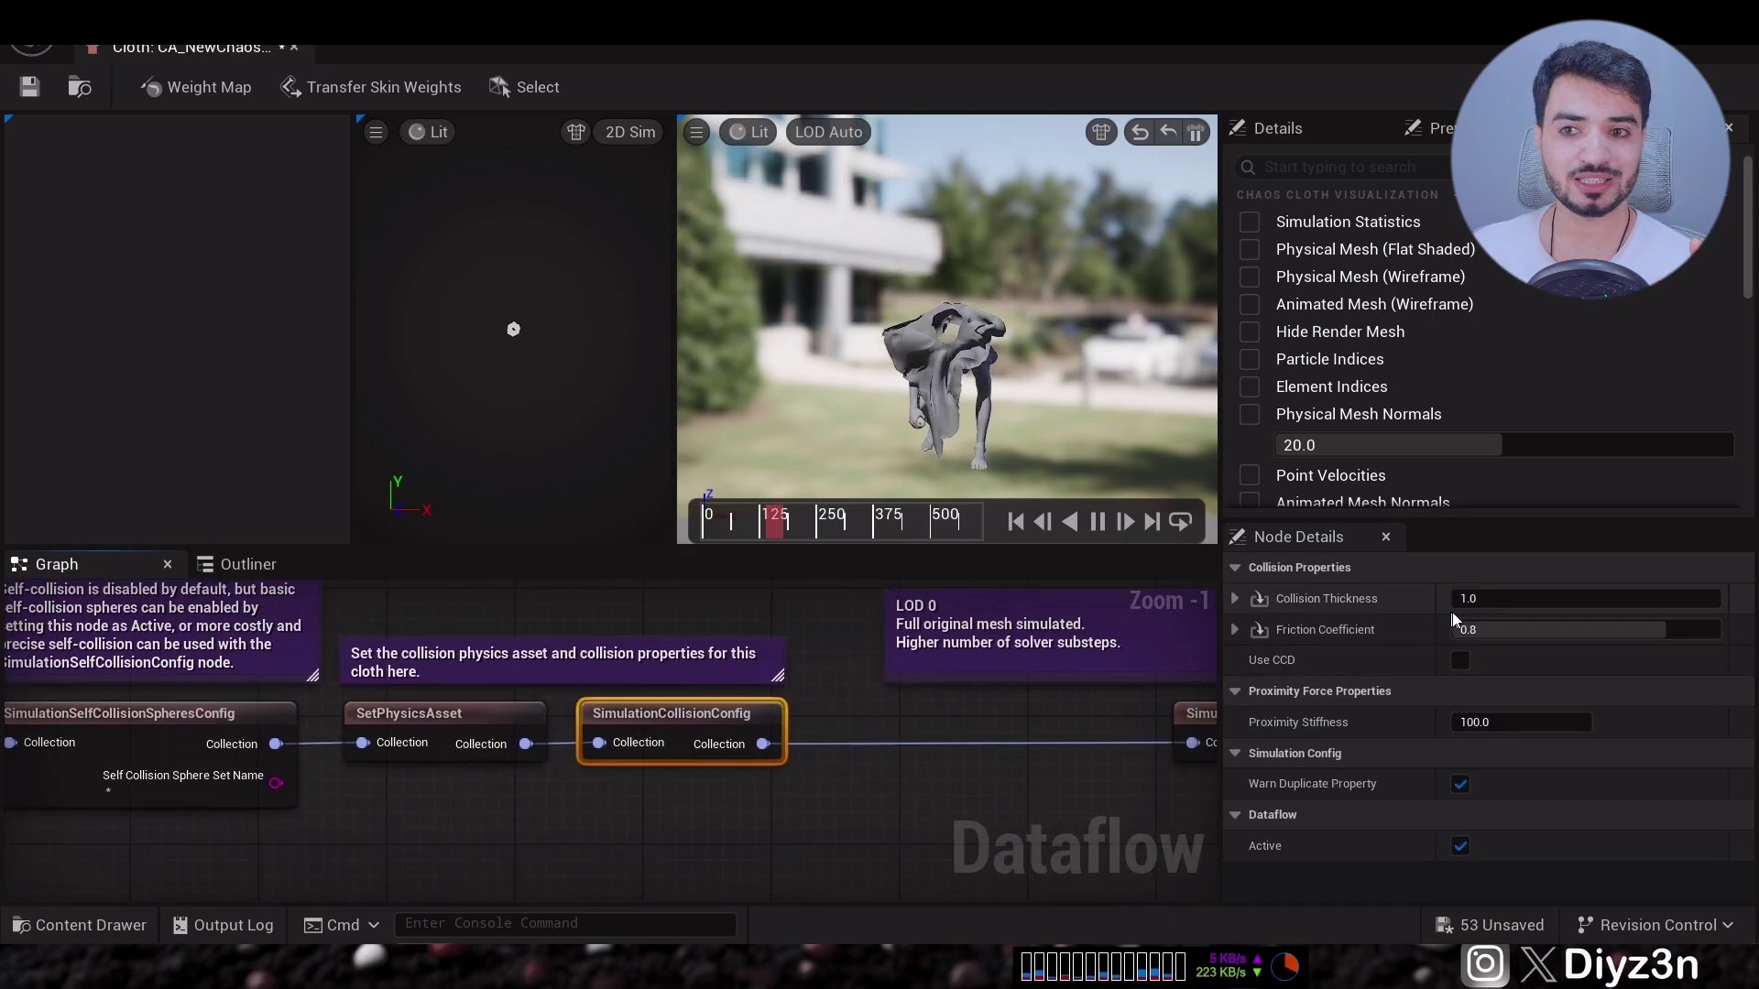
left_click(1484, 600)
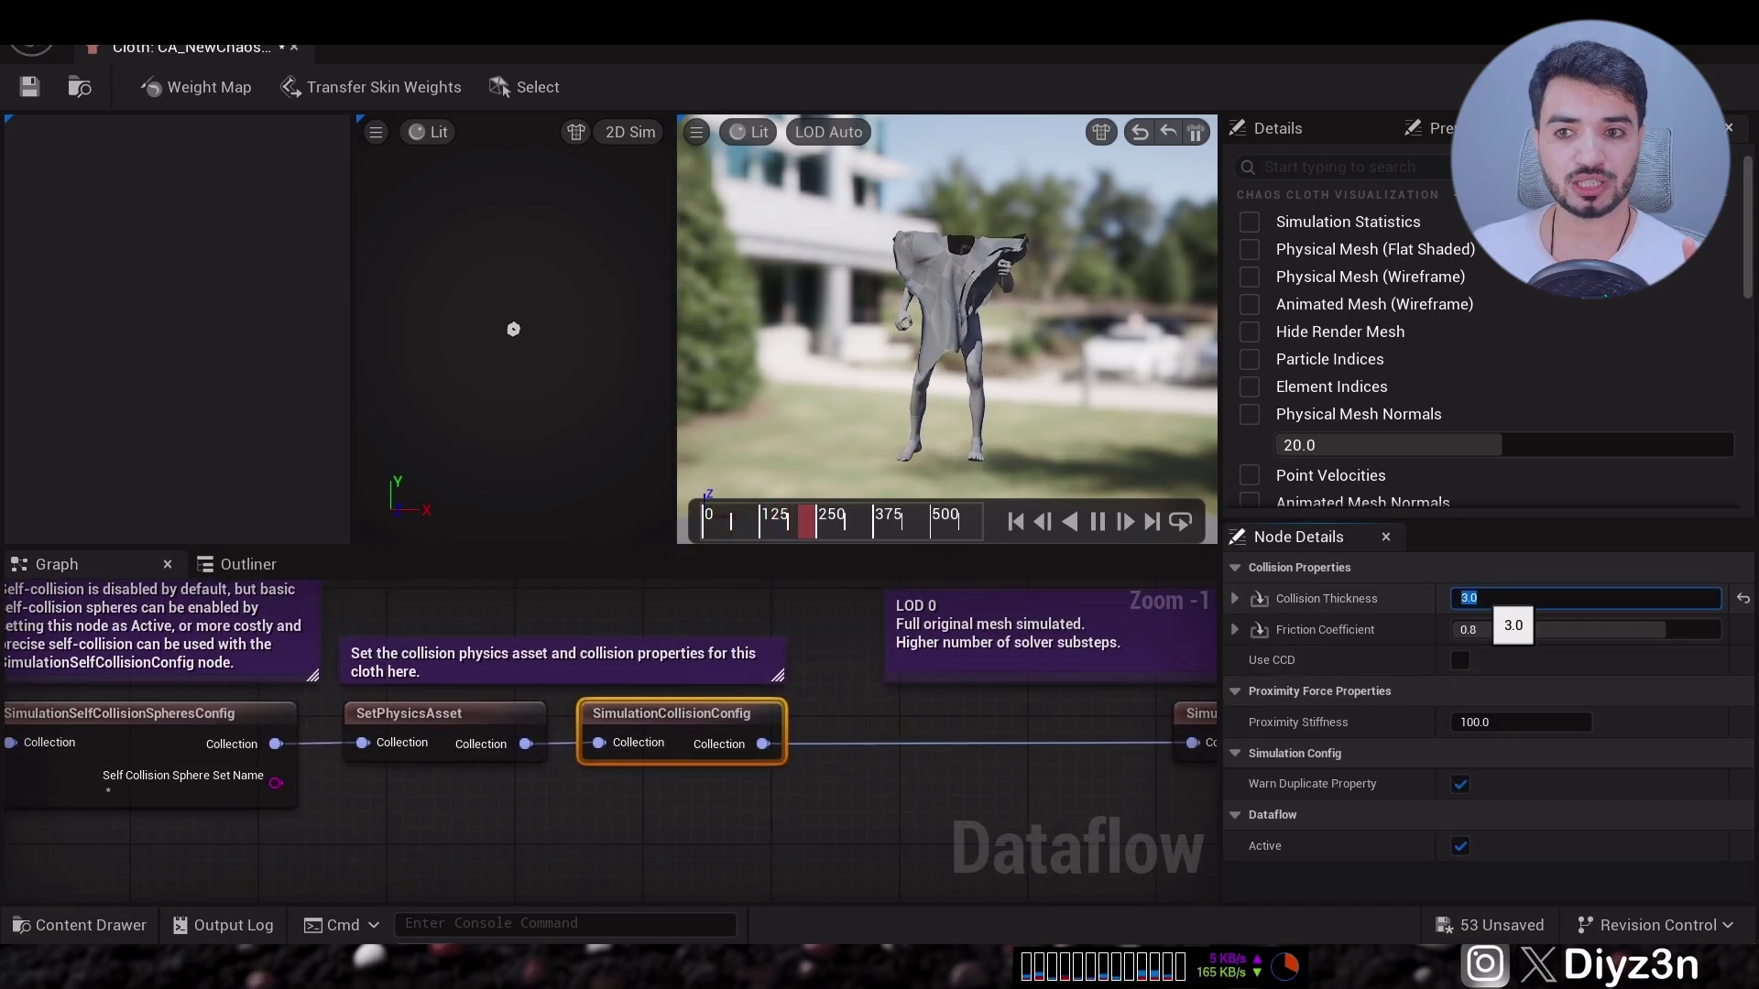
type("50")
key("Return")
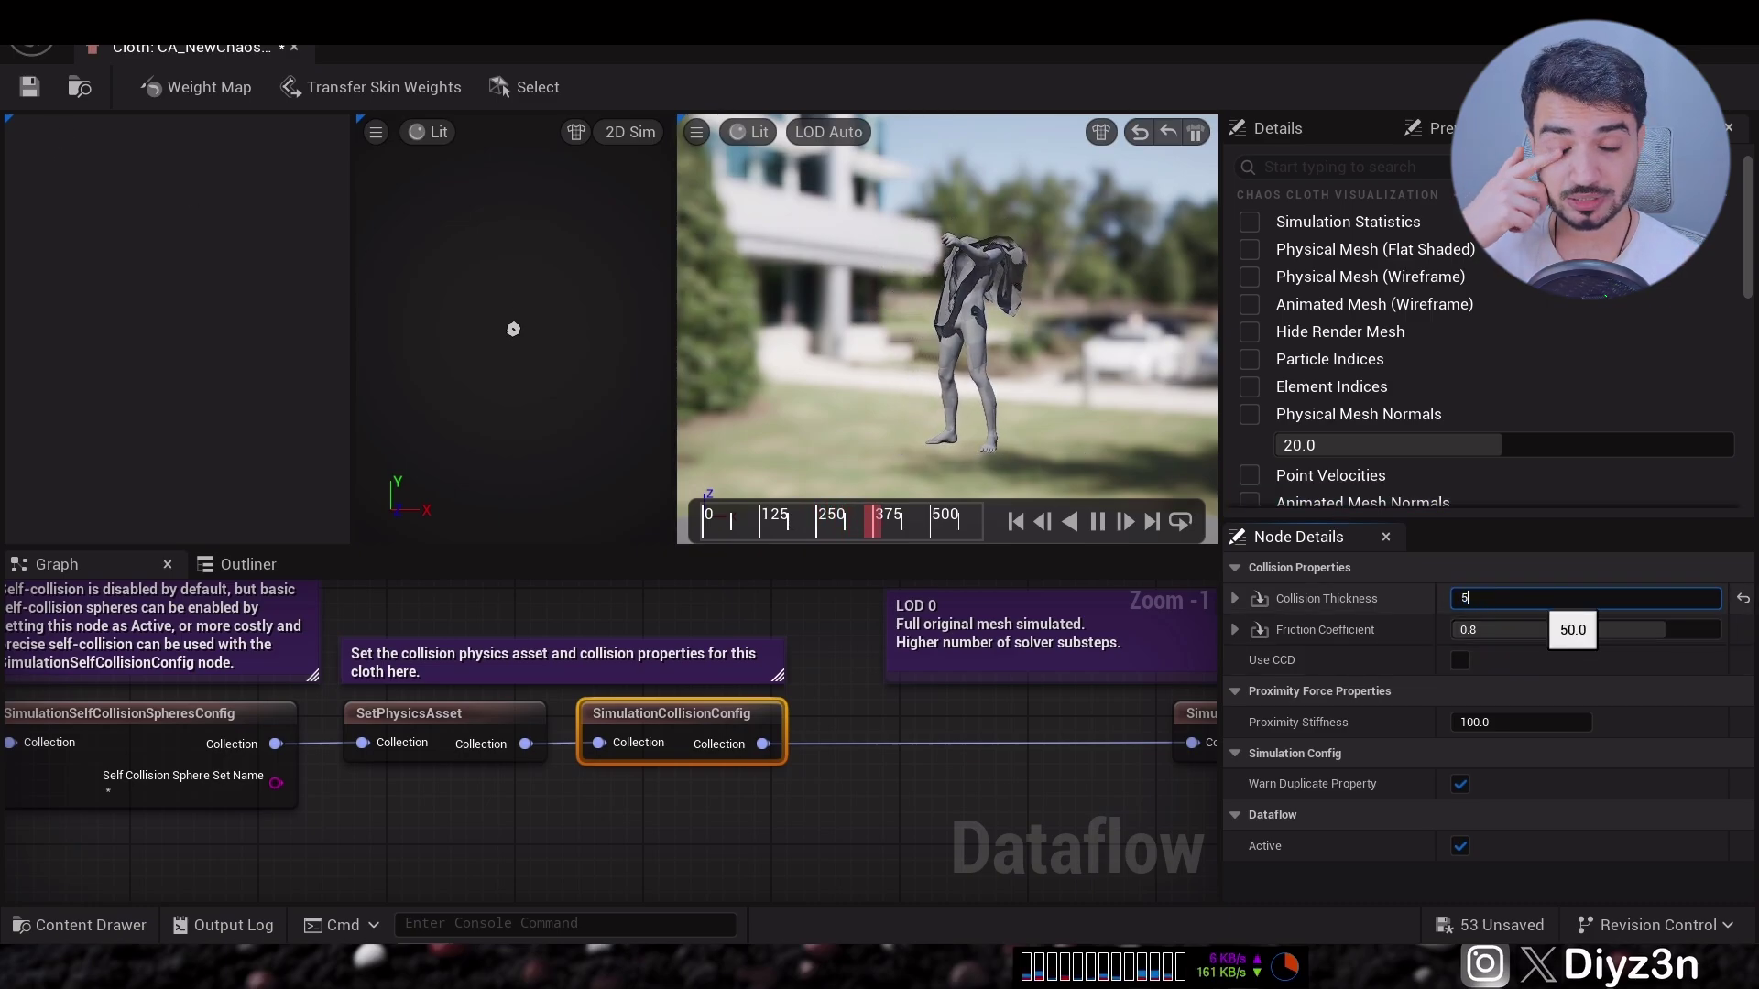
key("ctrl+s")
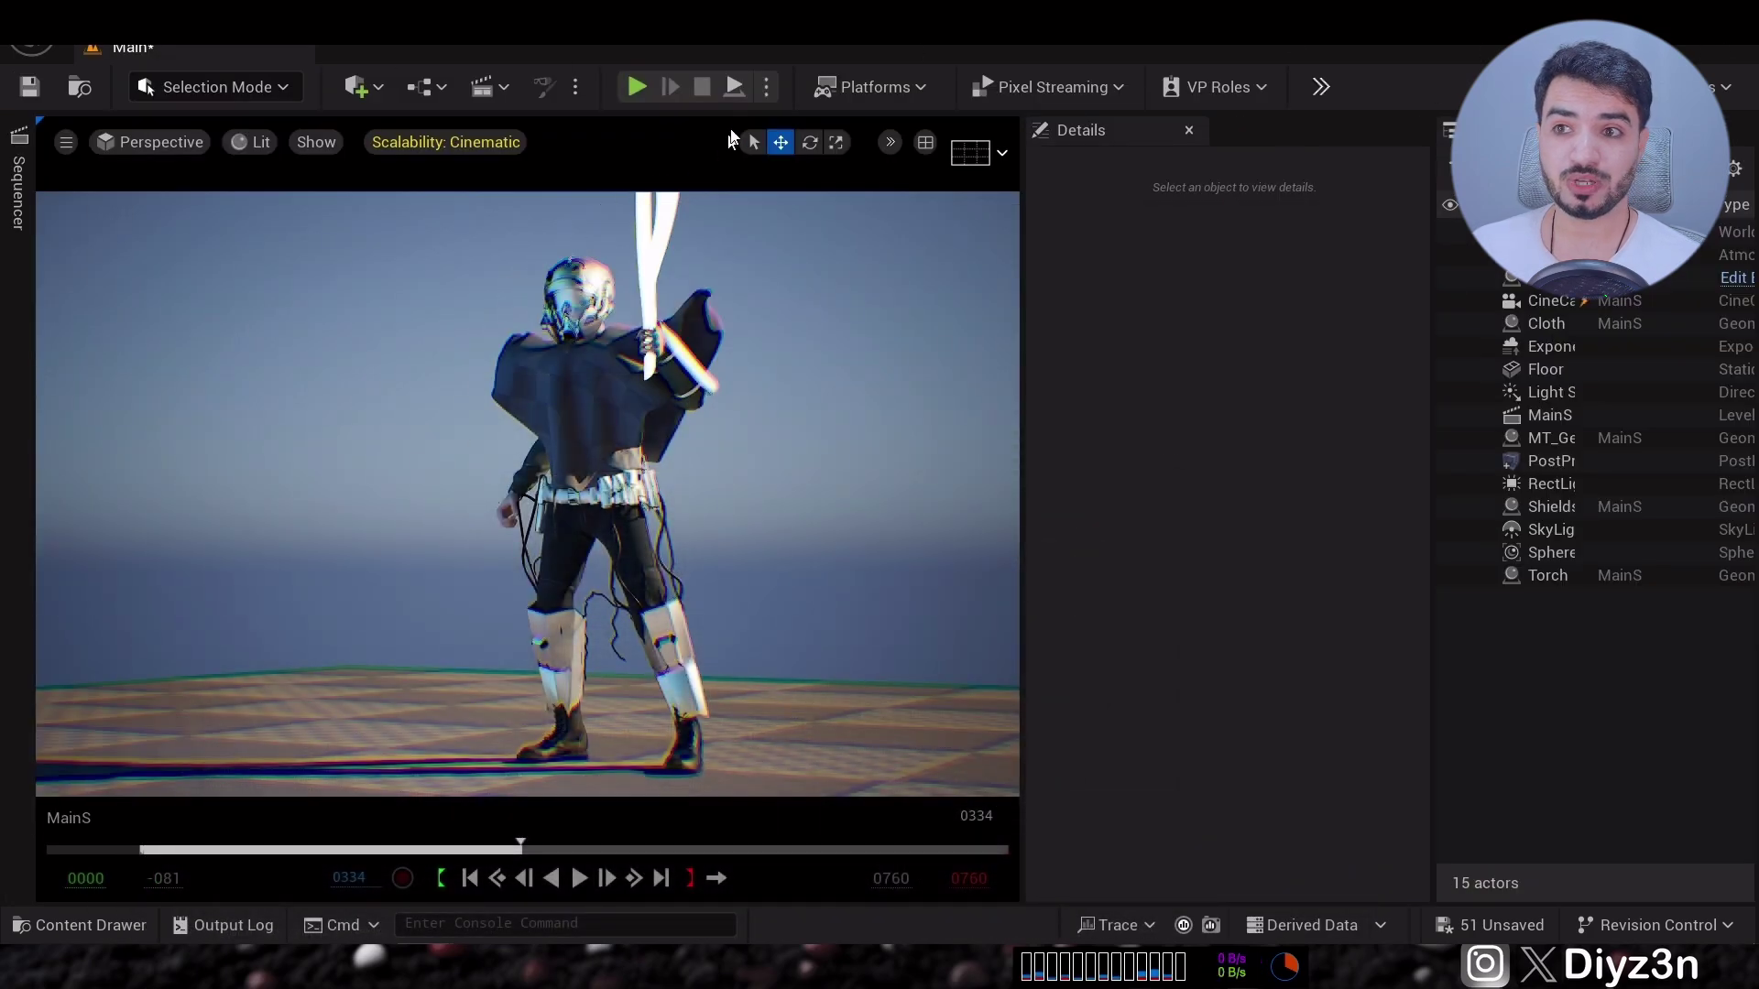
left_click(735, 88)
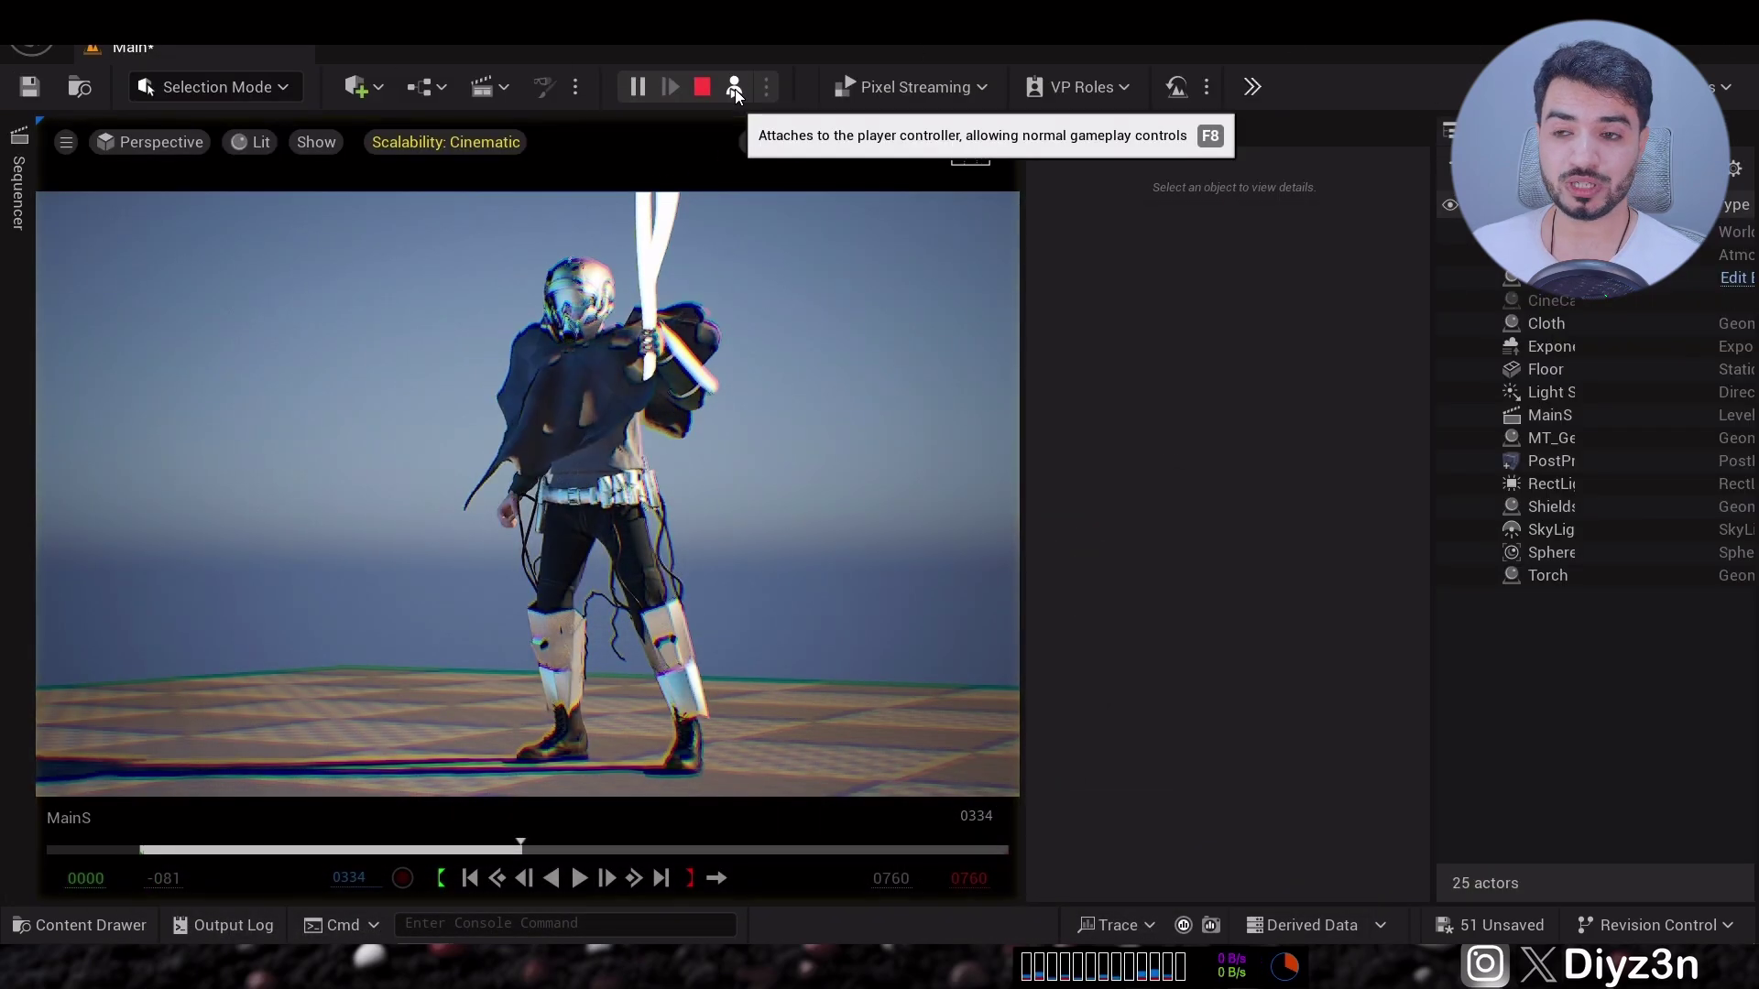
Play the sequence to frame 0459 to review the thicker-collision cape, then stop simulating.
left_click(579, 877)
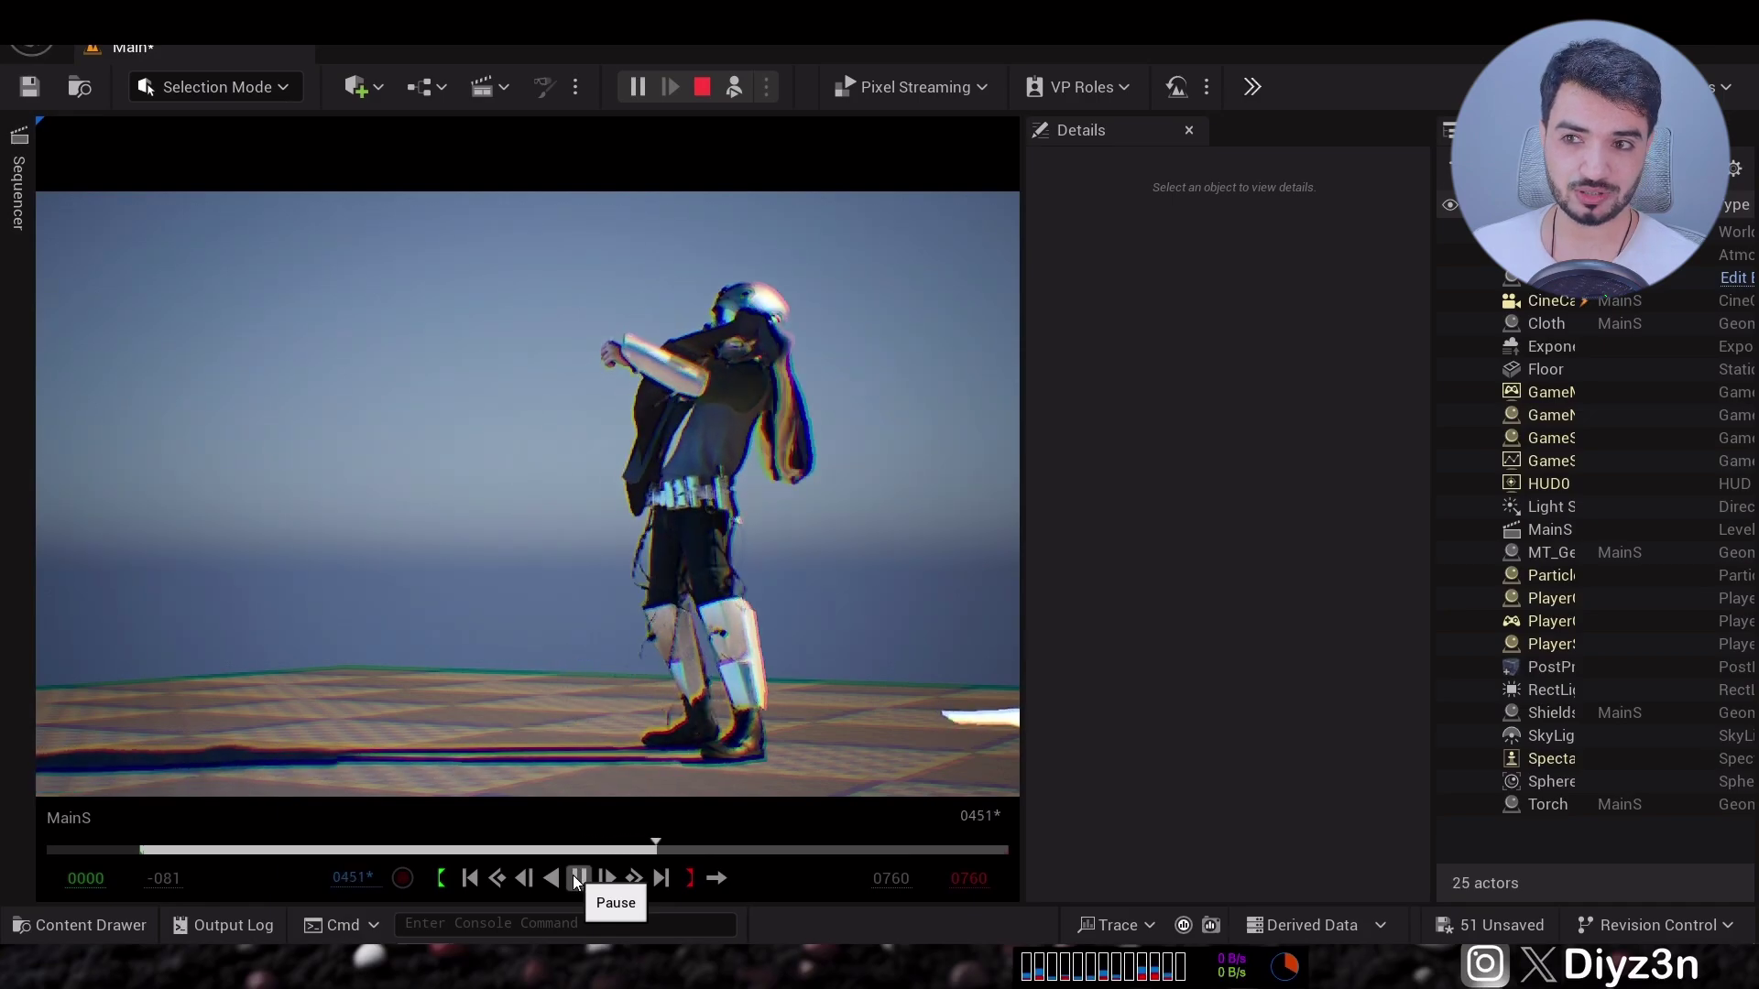
left_click(579, 878)
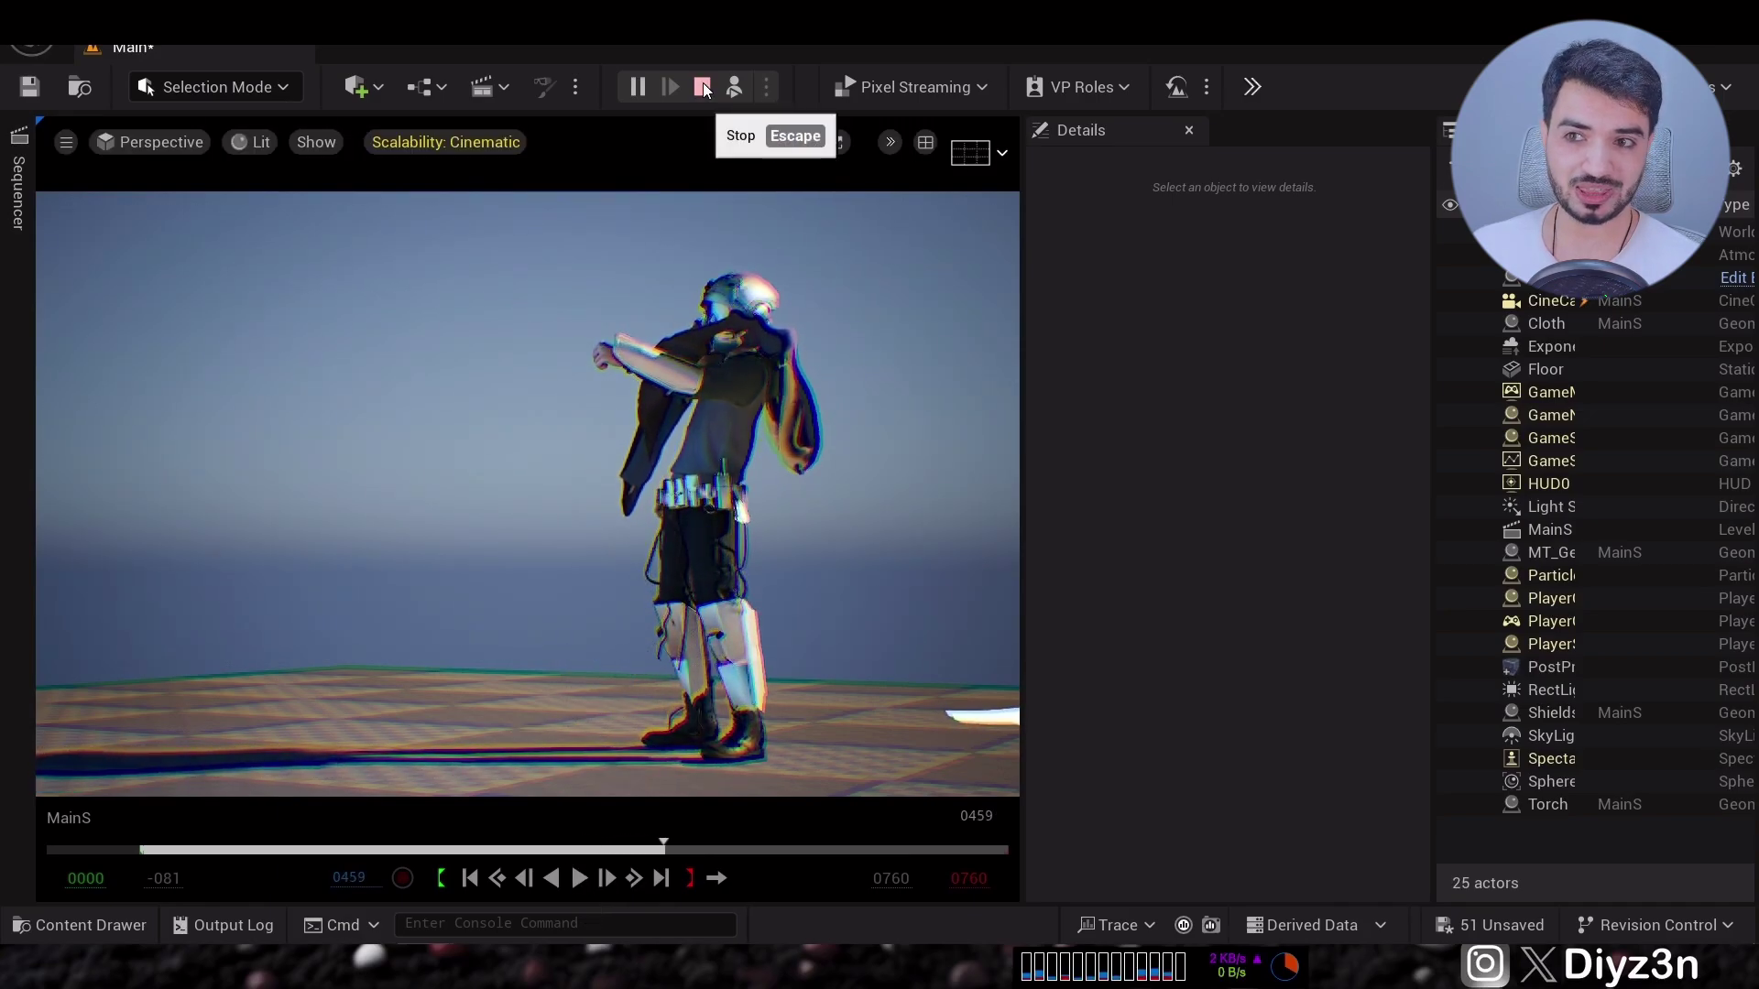
left_click(702, 88)
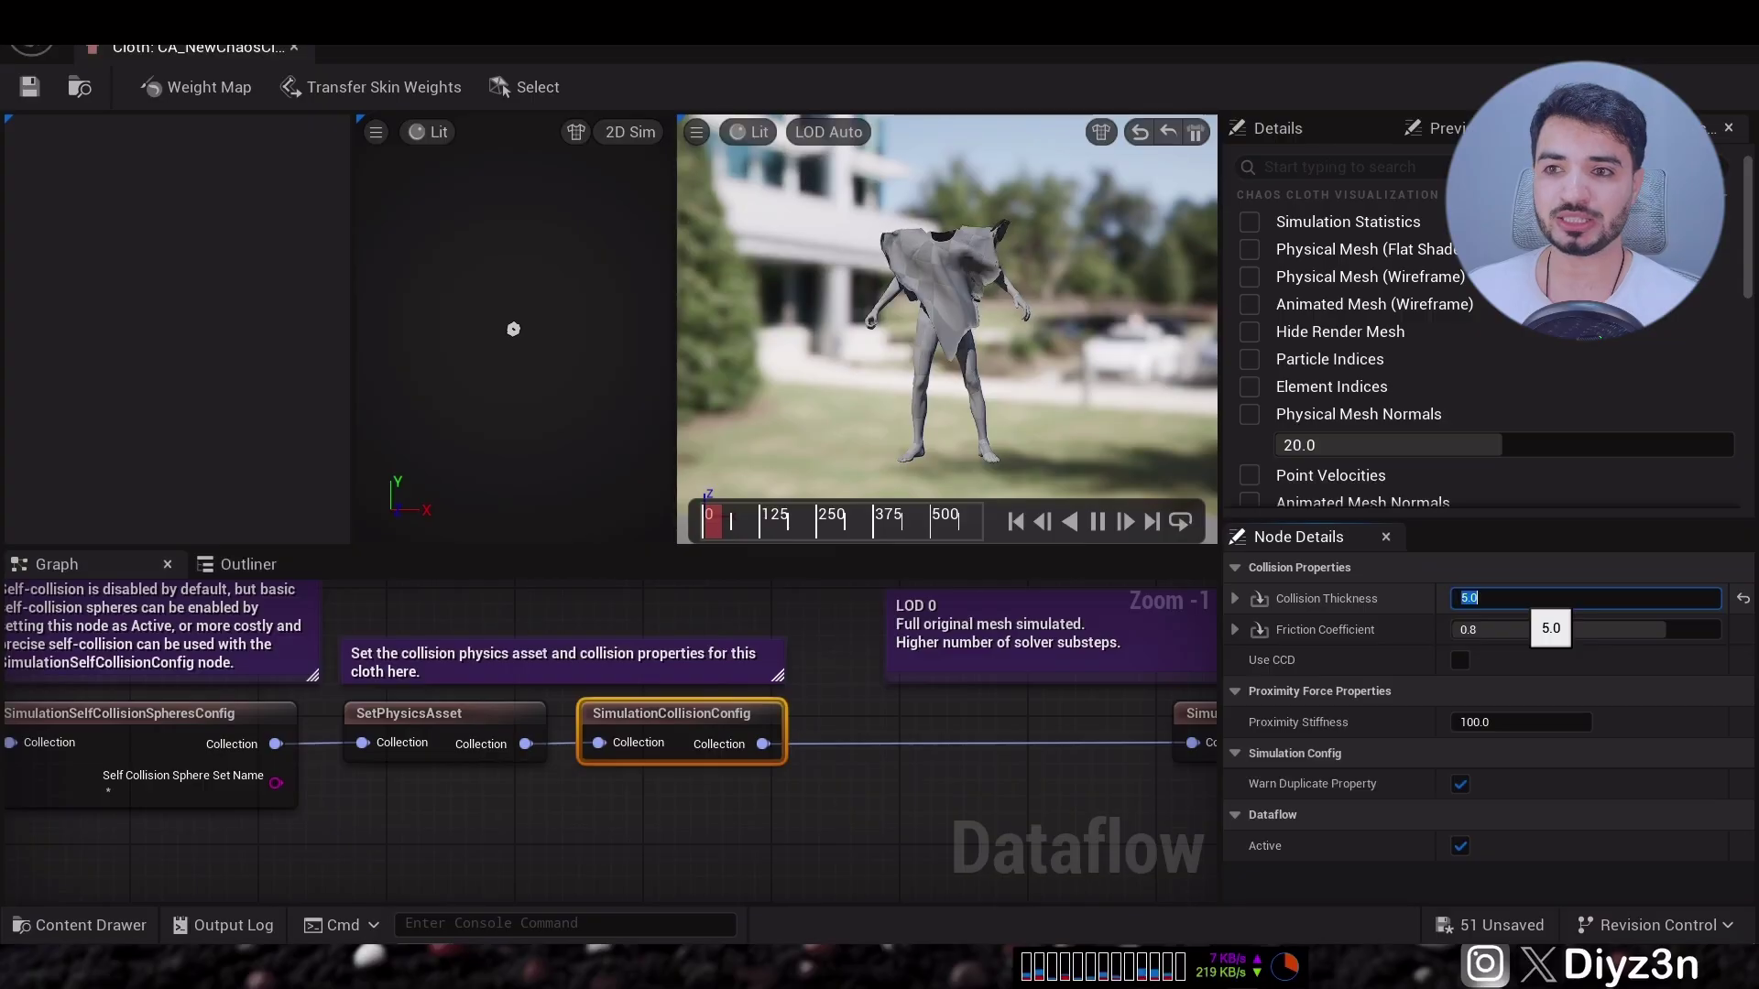
Enable self-collision substeps on the LOD0 solver, rewind the sequence to 0088 and simulate the level.
right_click_drag(972, 775, 315, 752)
left_click(641, 716)
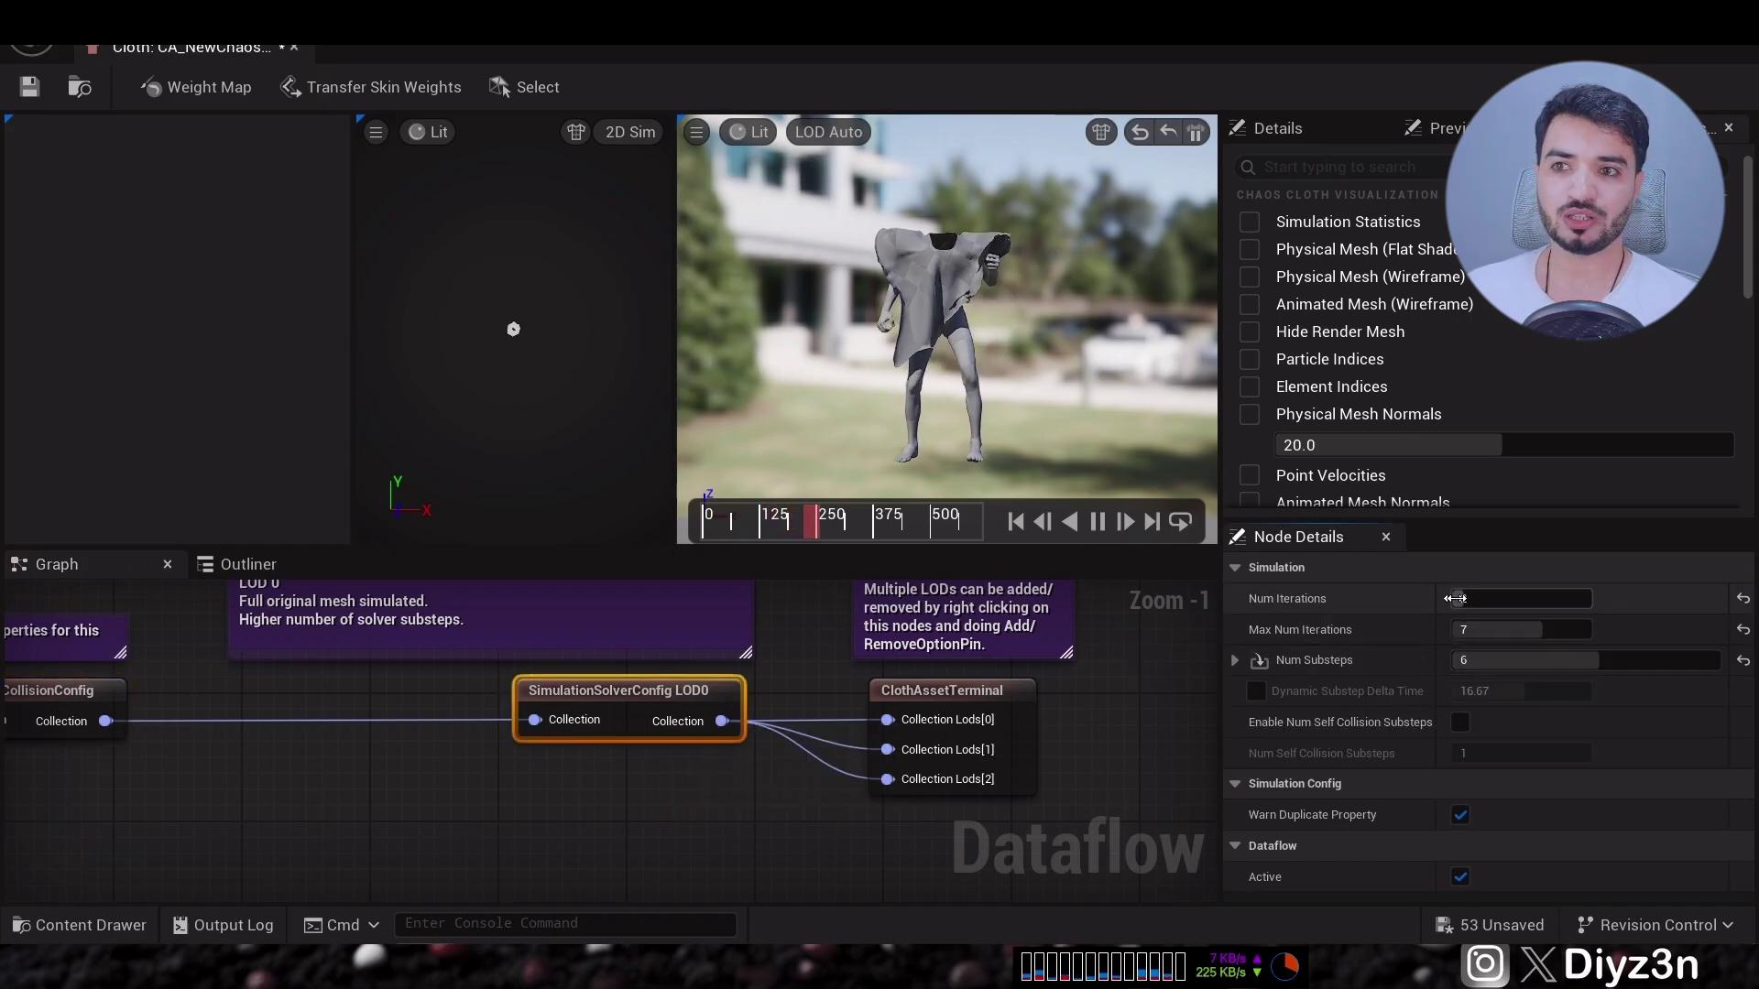
left_click(1461, 726)
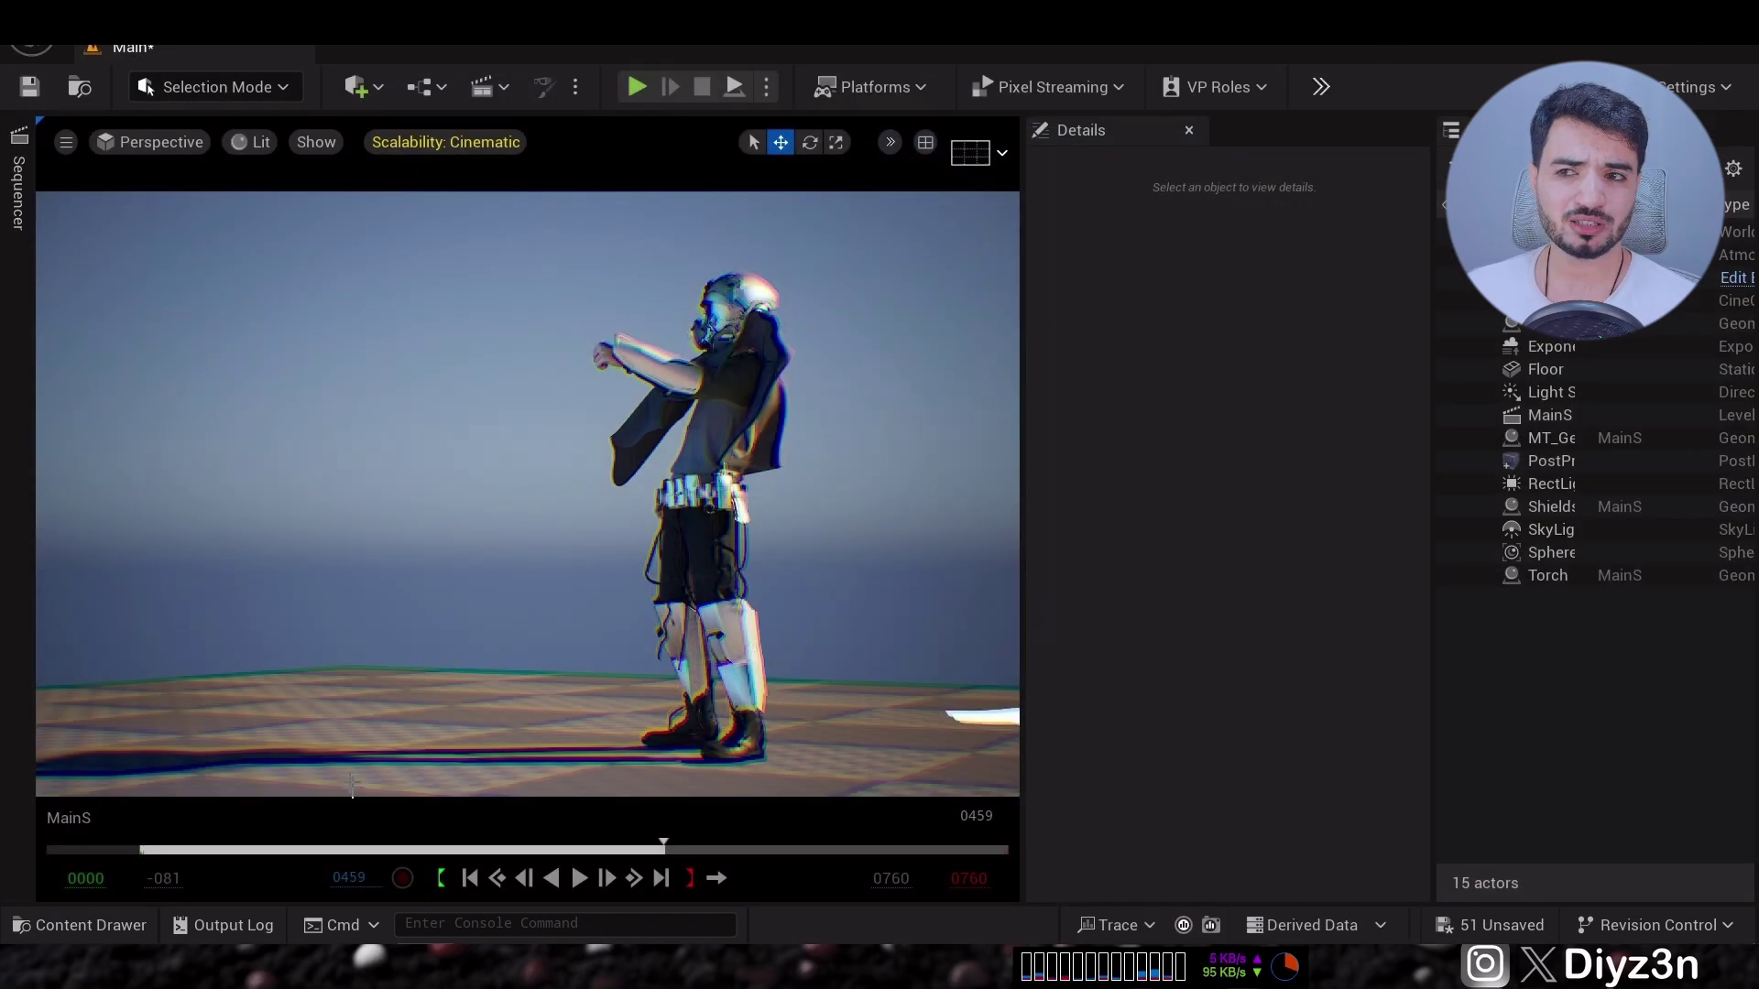
left_click_drag(420, 859, 241, 859)
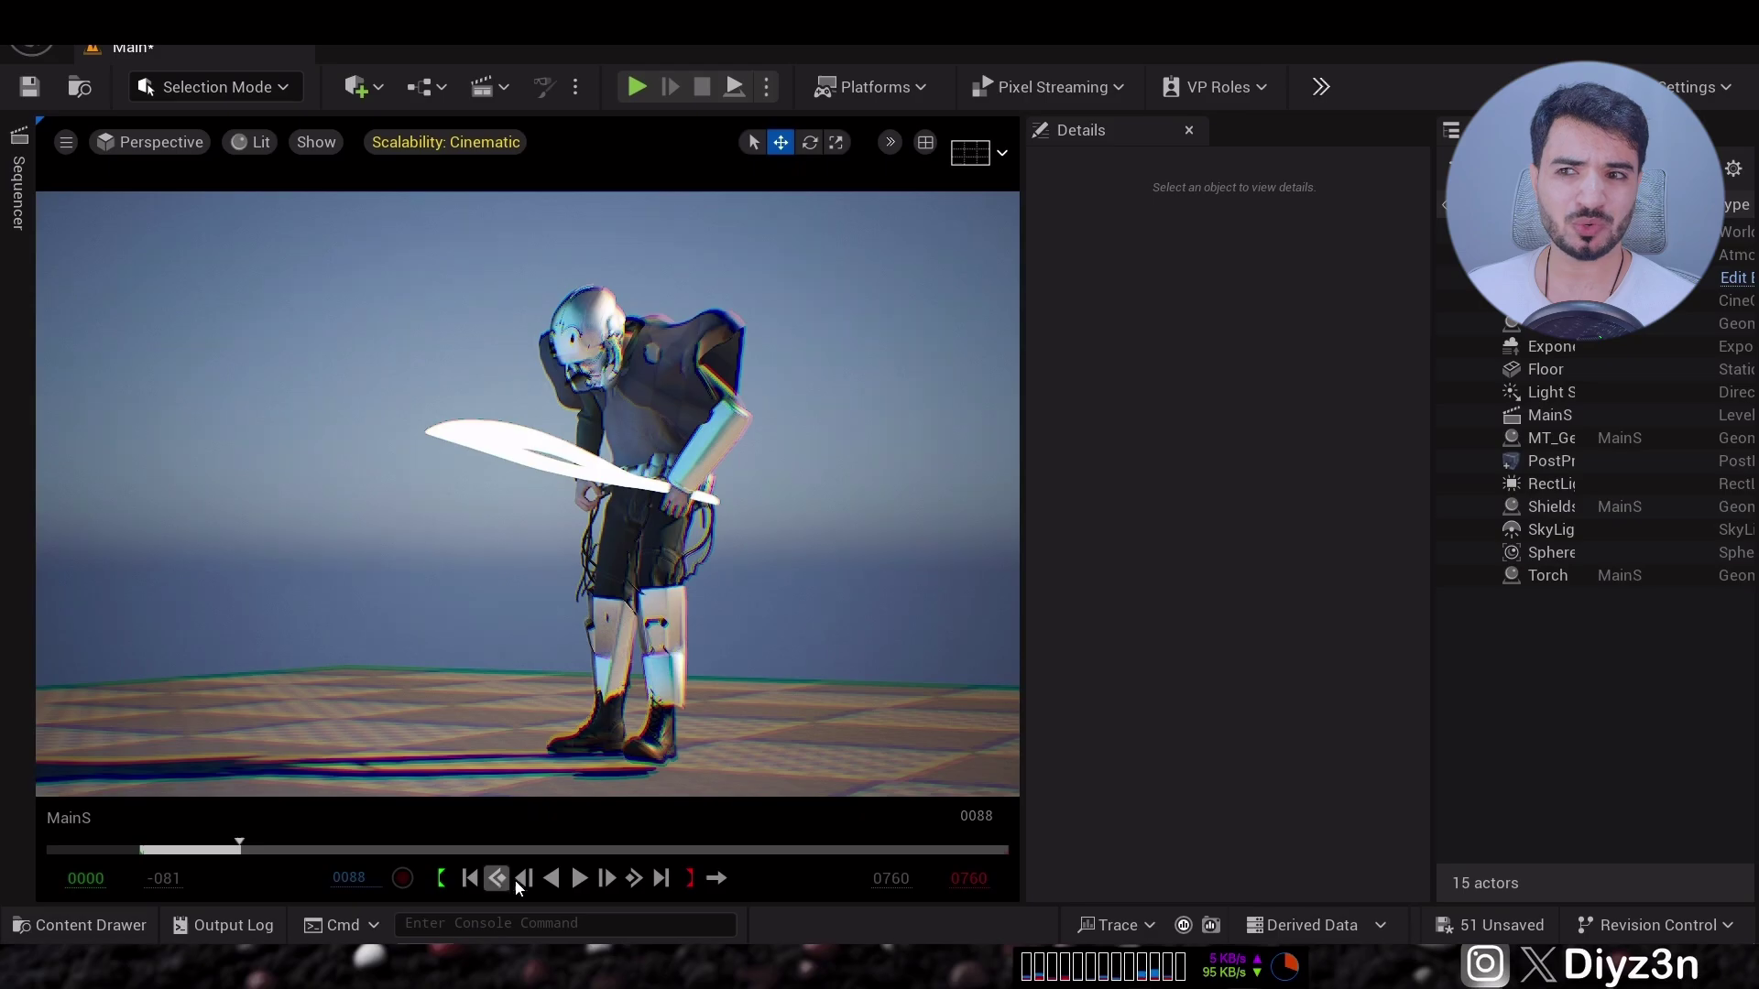
left_click(724, 85)
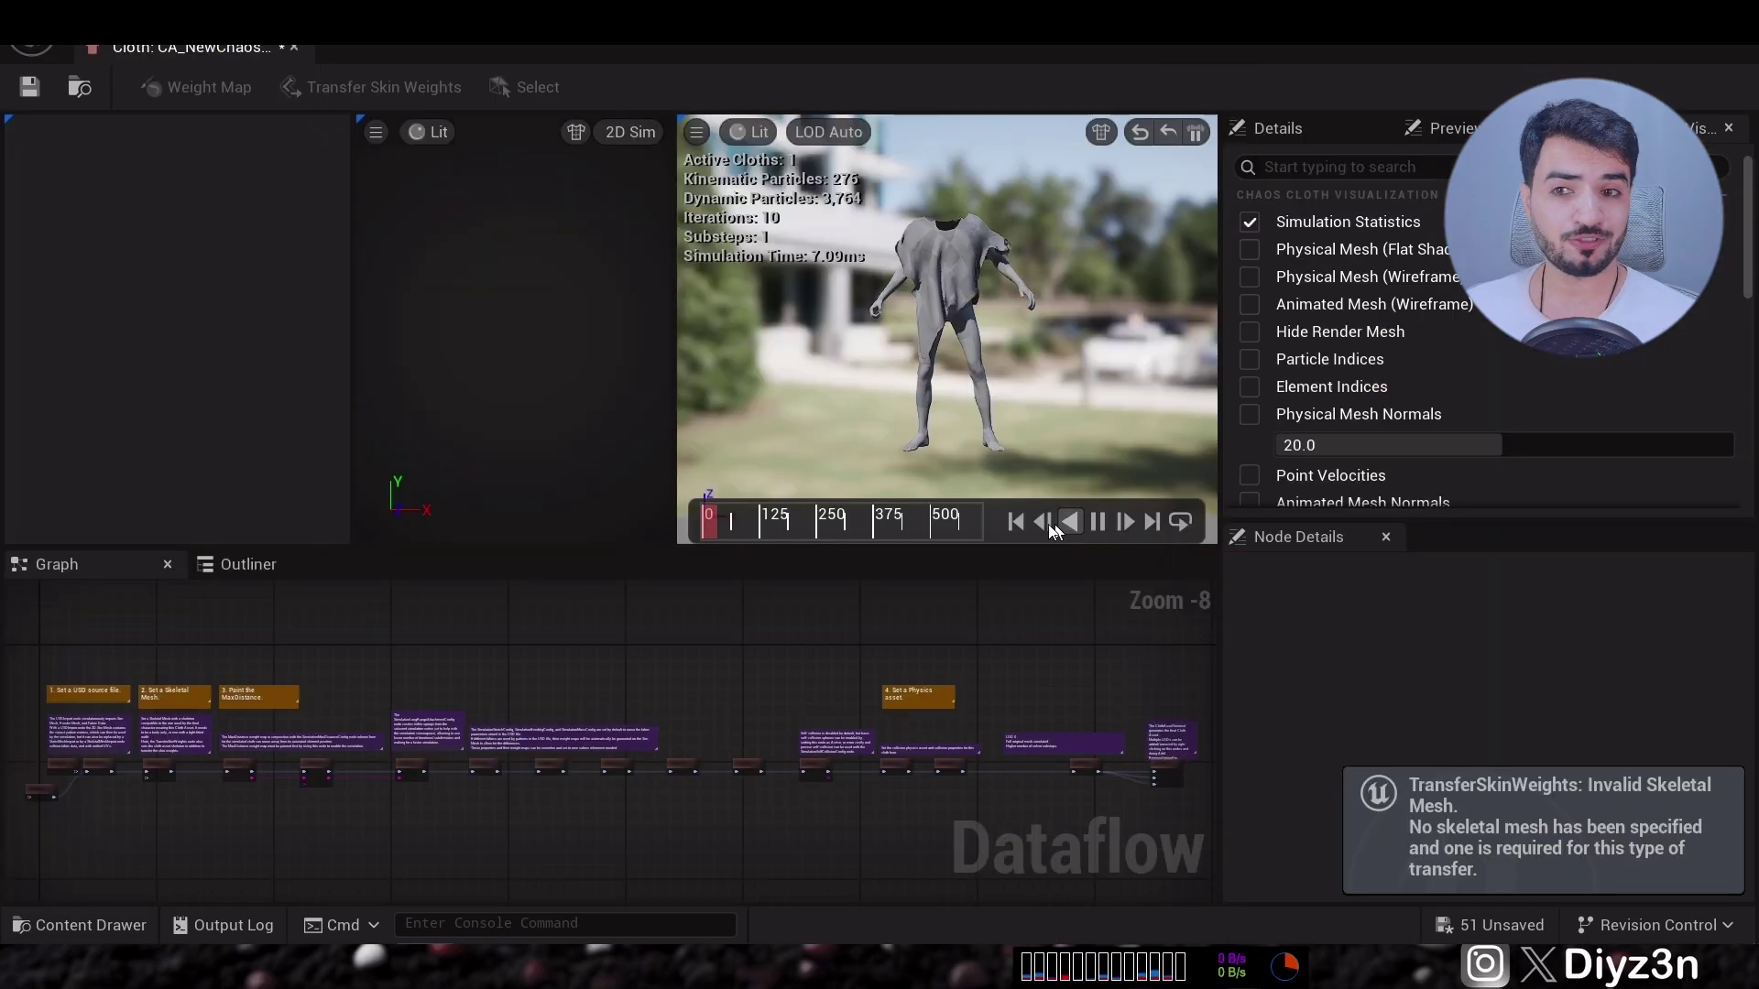
scroll(815, 760, "up", 5)
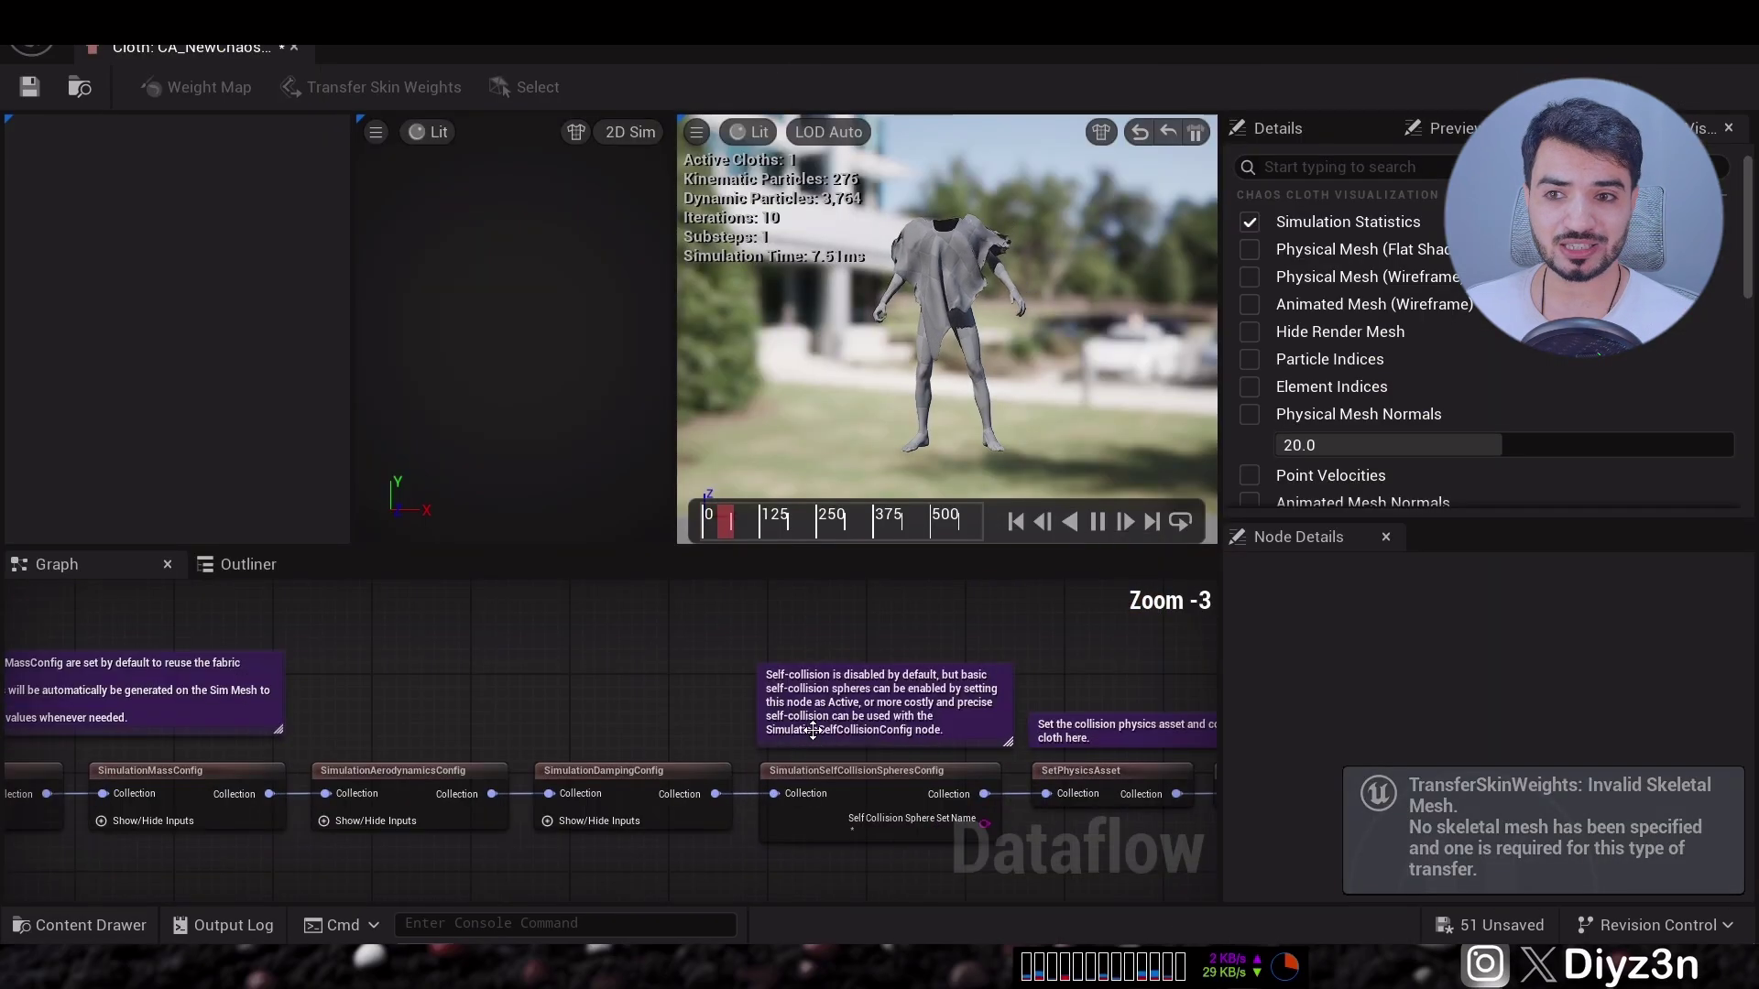
Set the self-collision spheres' radius cull to 10, stiffness to 10.0 and radius to 2.0.
scroll(849, 695, "up", 2)
left_click(849, 695)
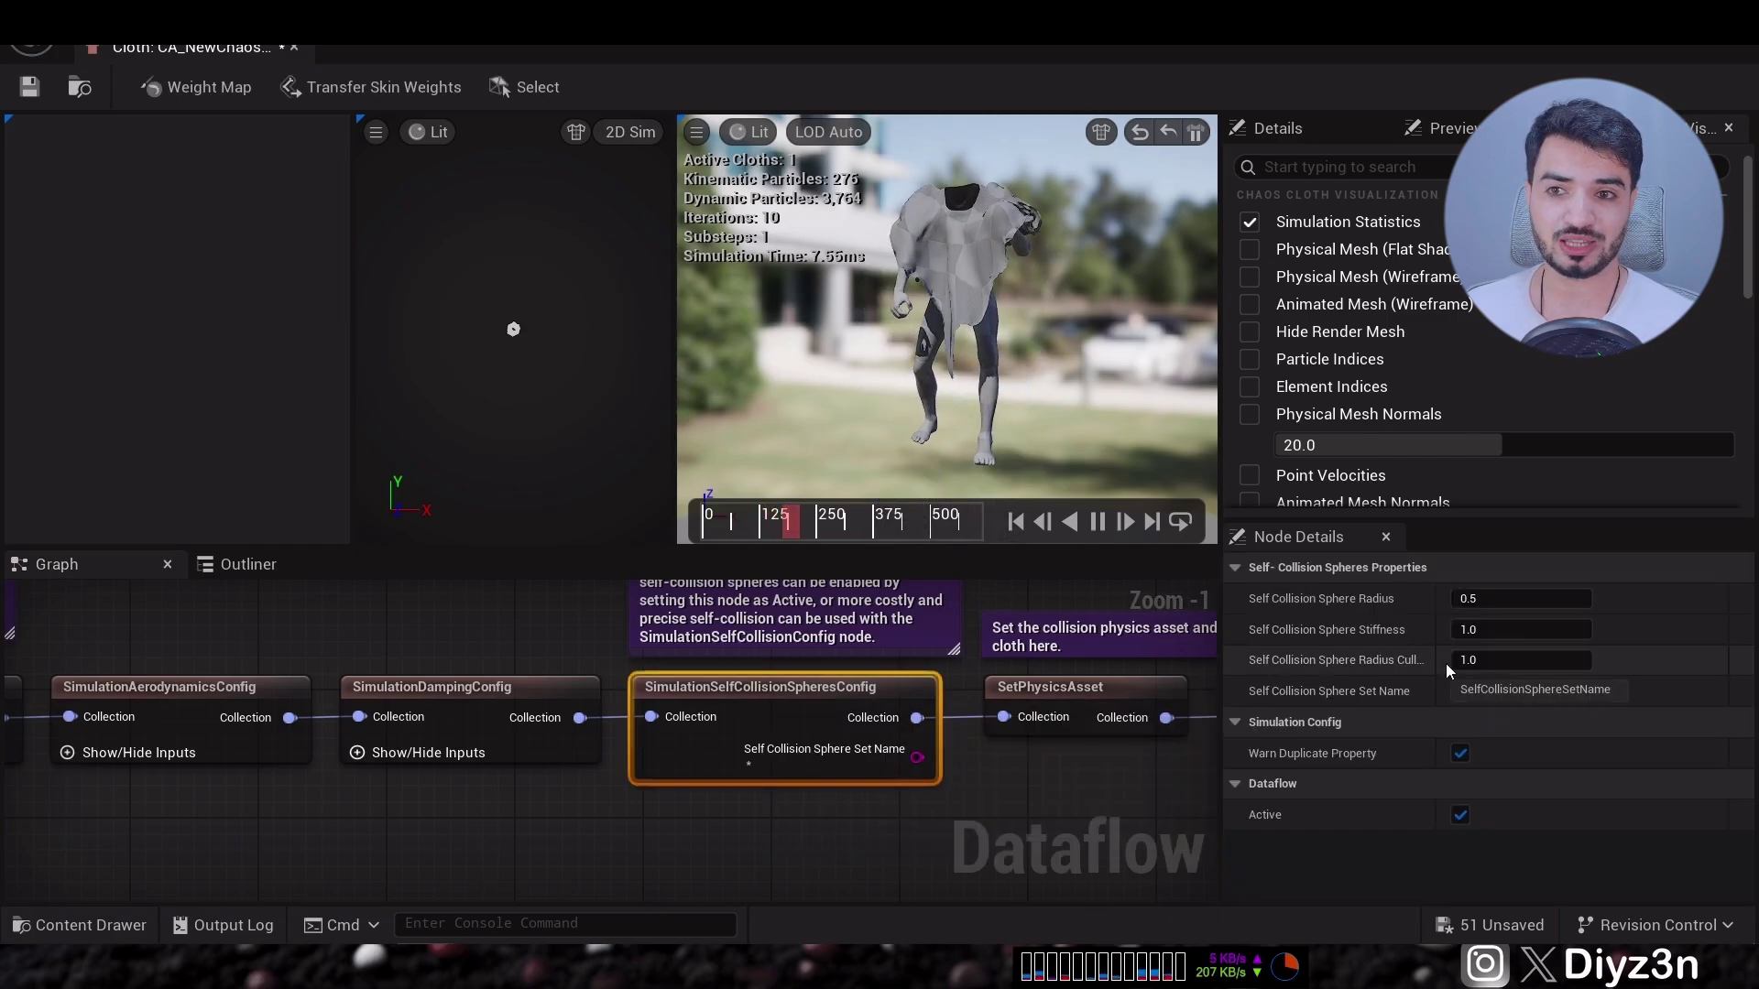
left_click(1484, 664)
type("10")
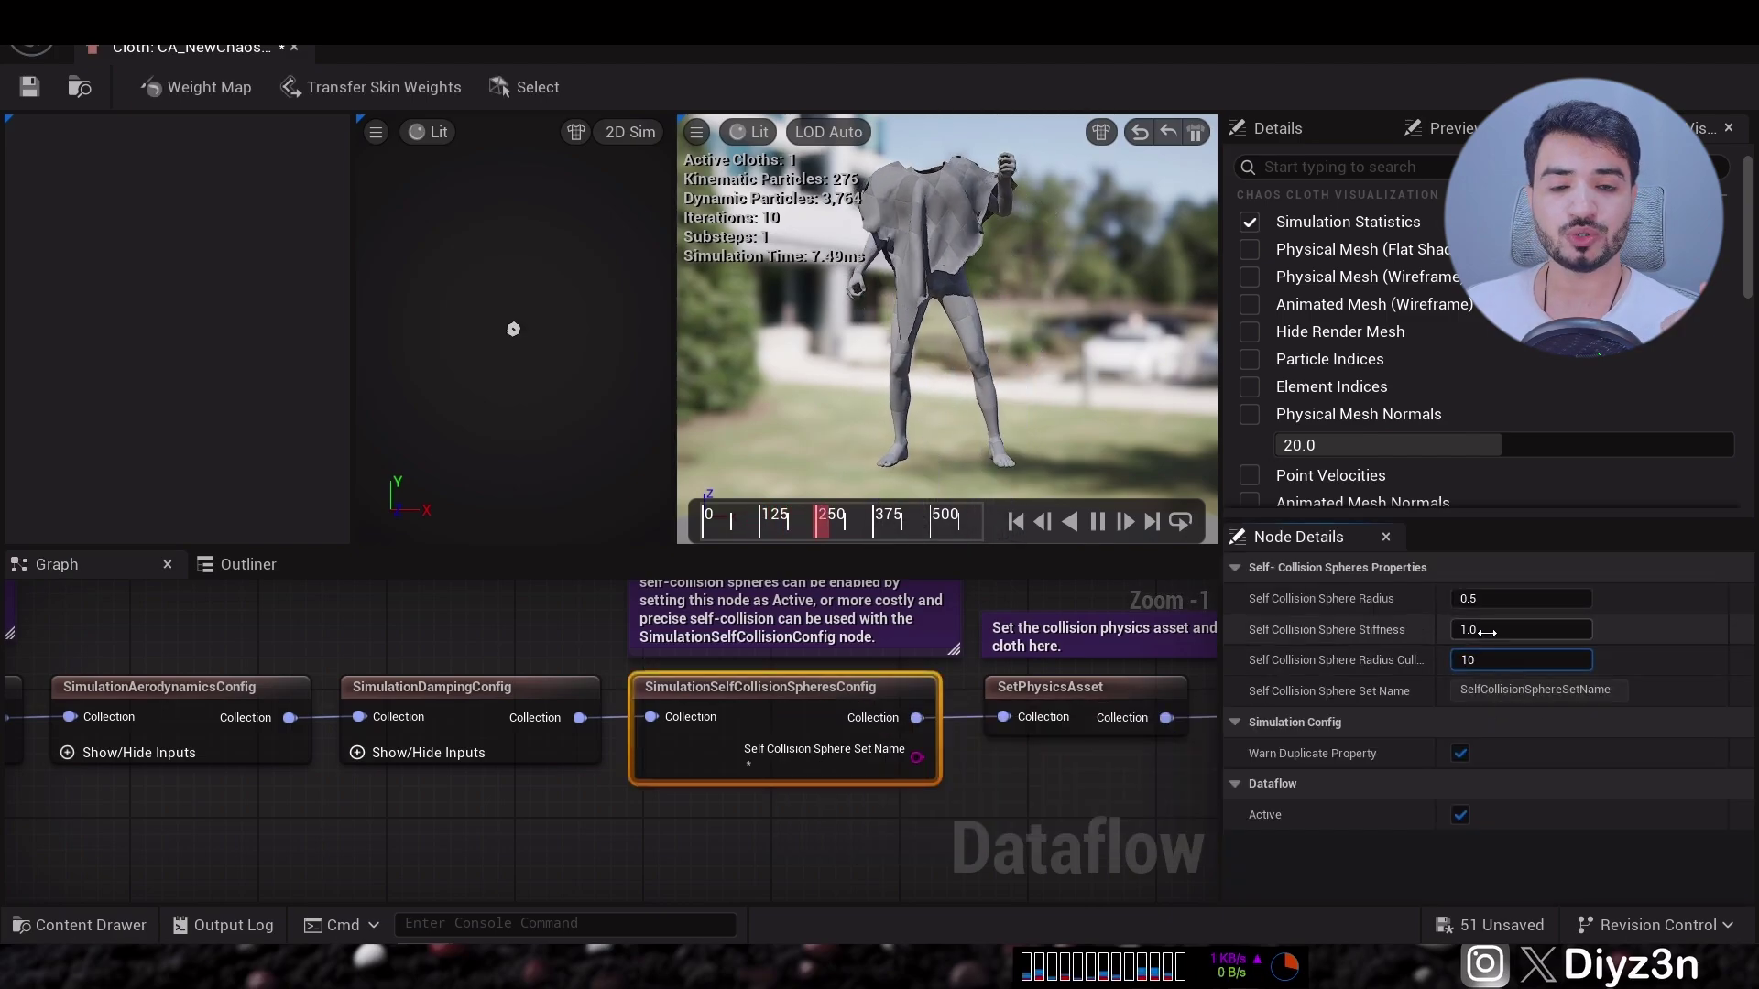
left_click(1485, 632)
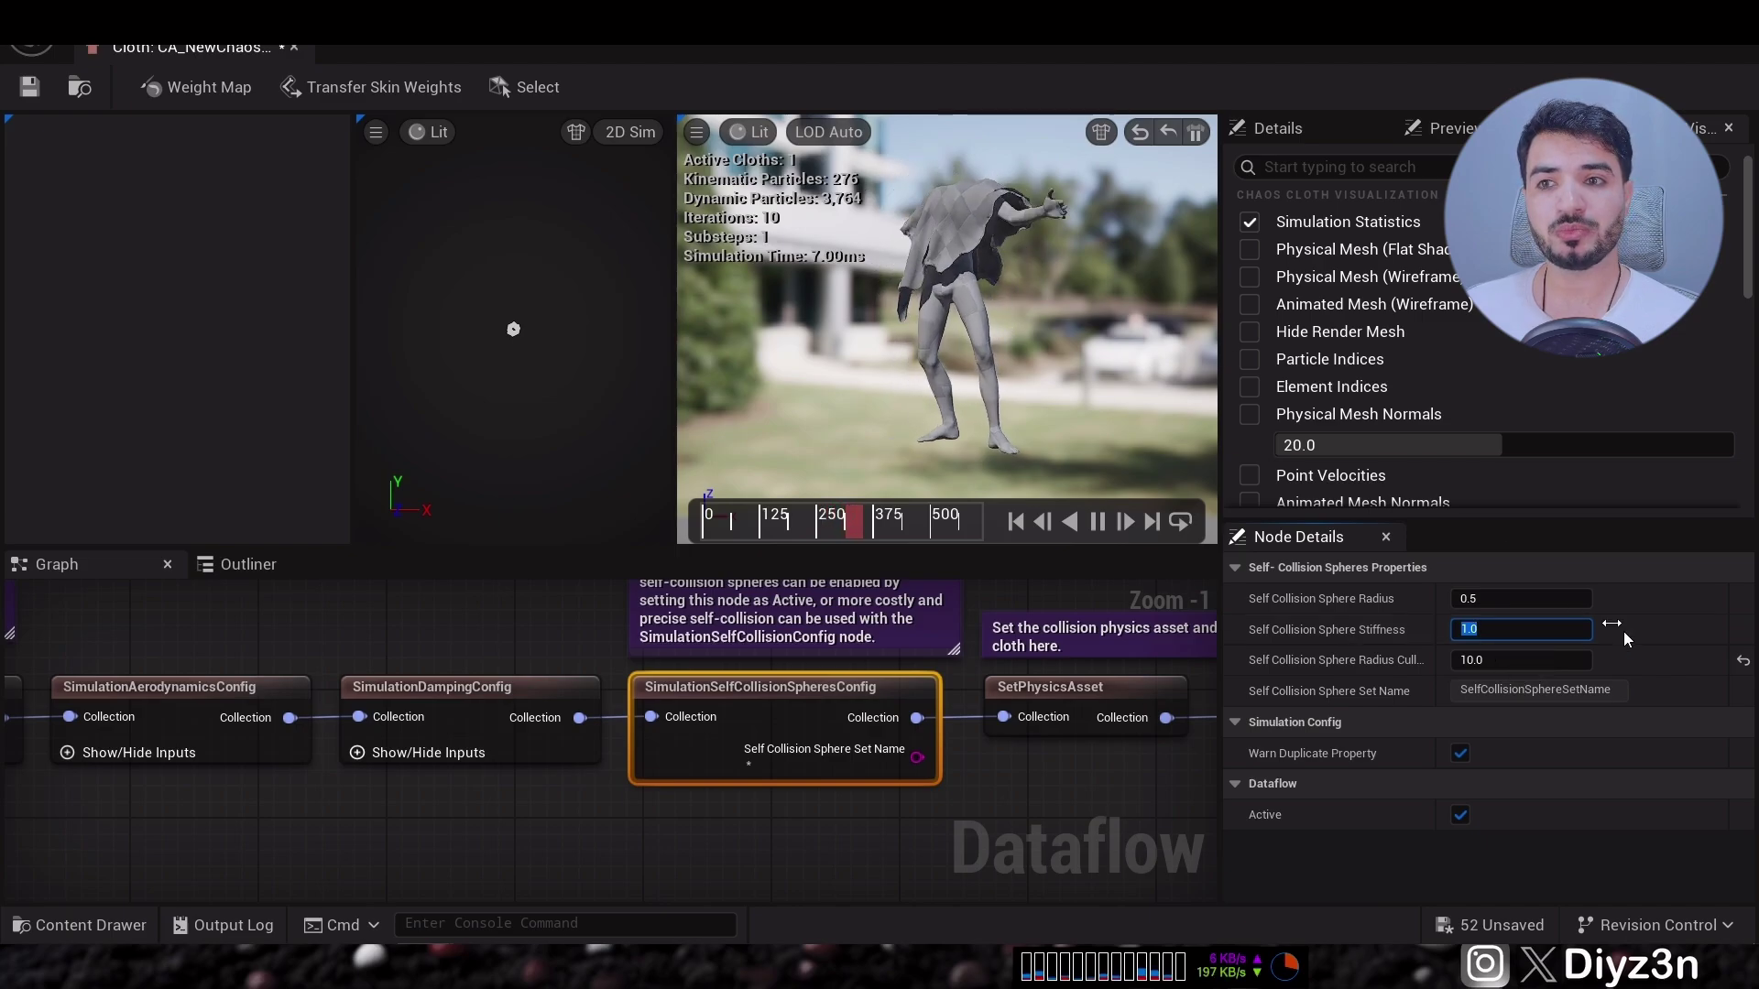
type("10")
key("Return")
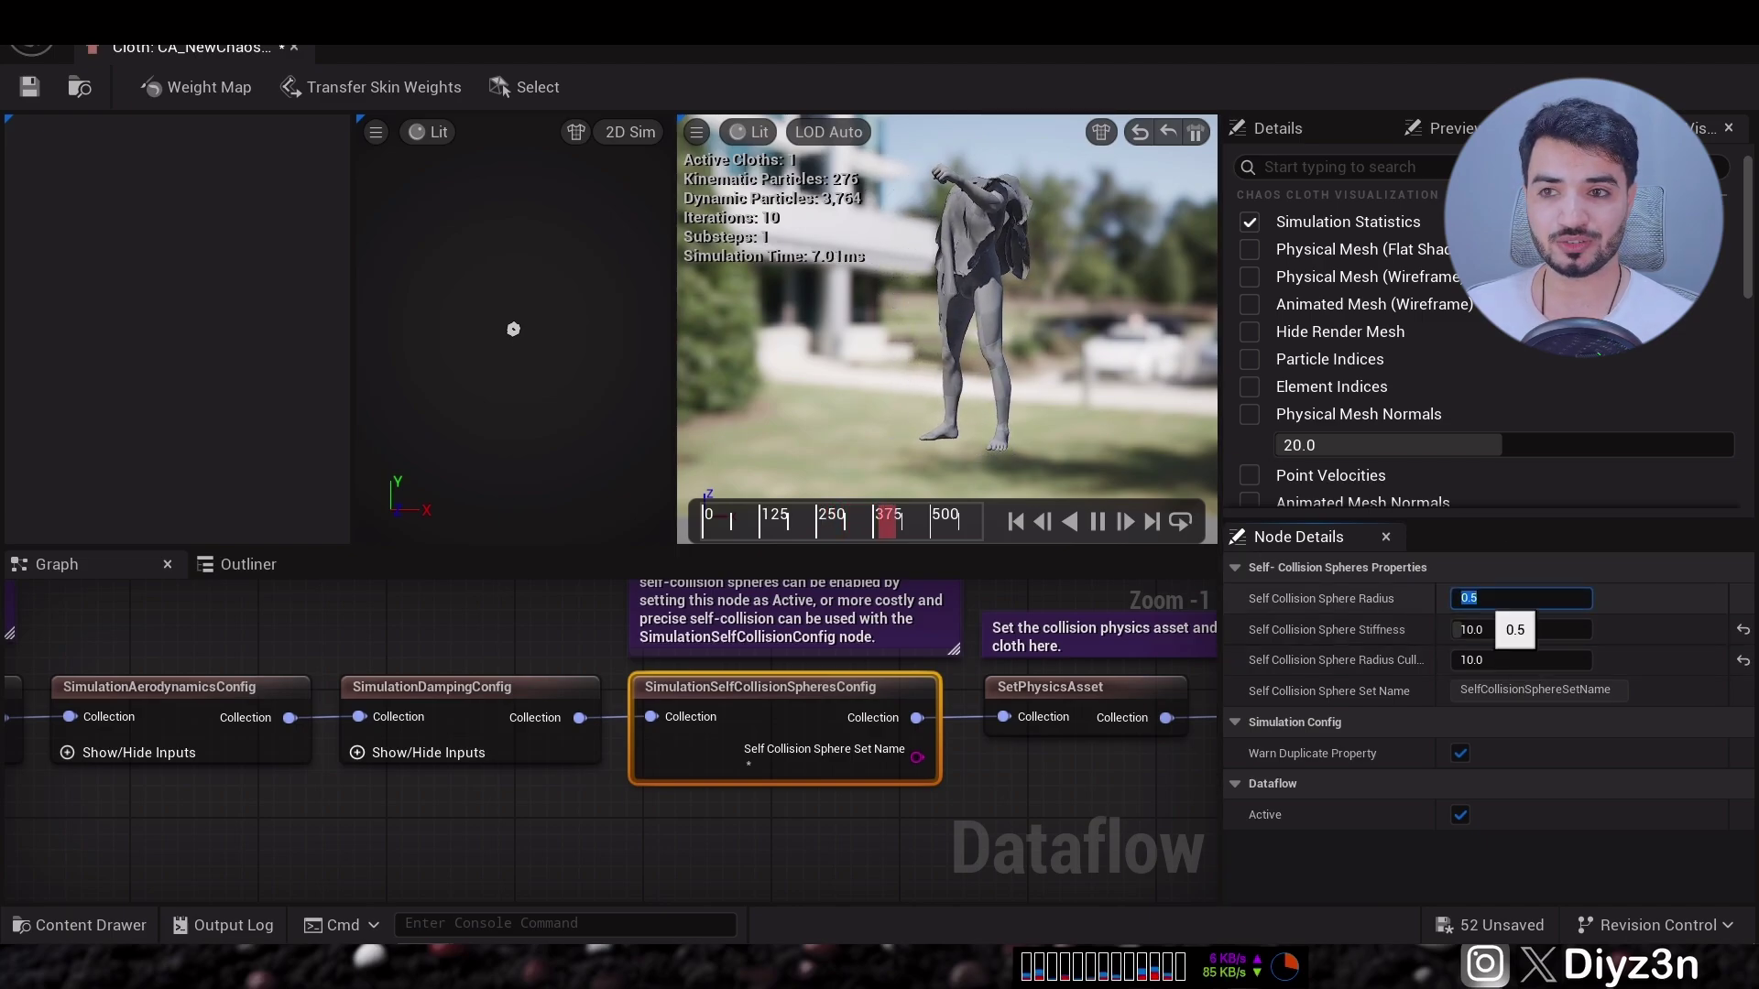
type("2")
key("Return")
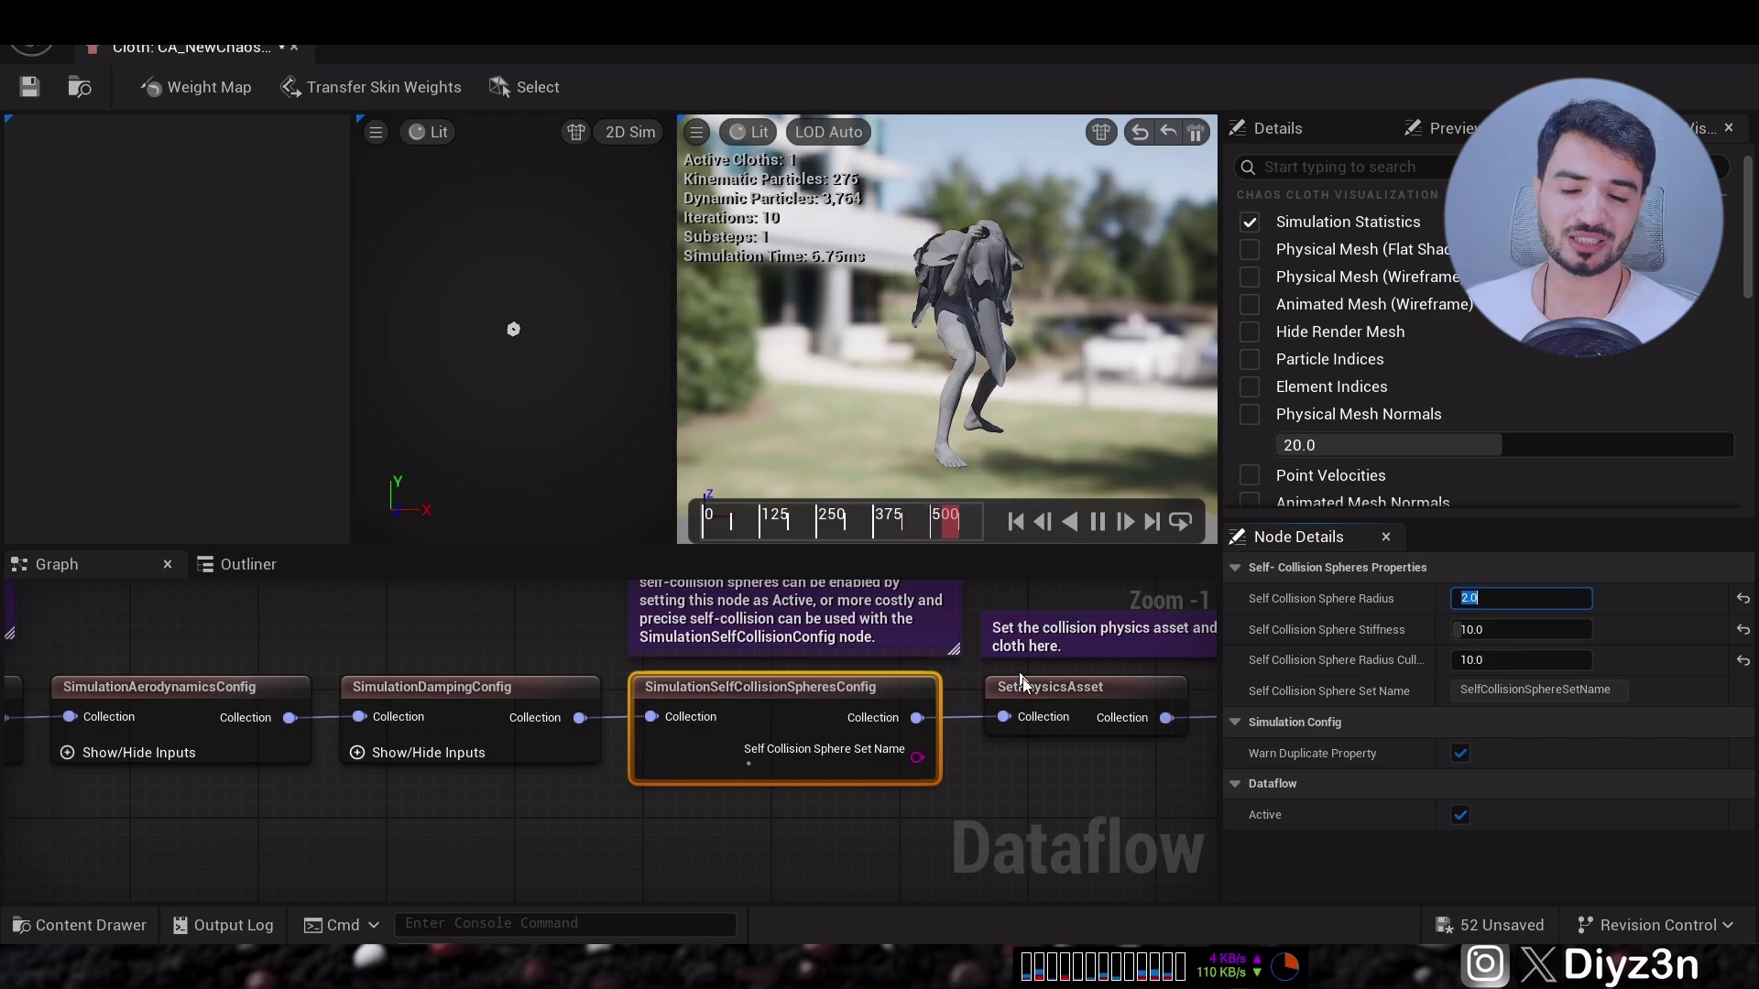
right_click_drag(1106, 771, 606, 775)
Reset the LOD0 solver iterations, set max iterations to 6 and Num Iterations to 5, resetting the simulation.
right_click_drag(1033, 762, 499, 760)
left_click(920, 705)
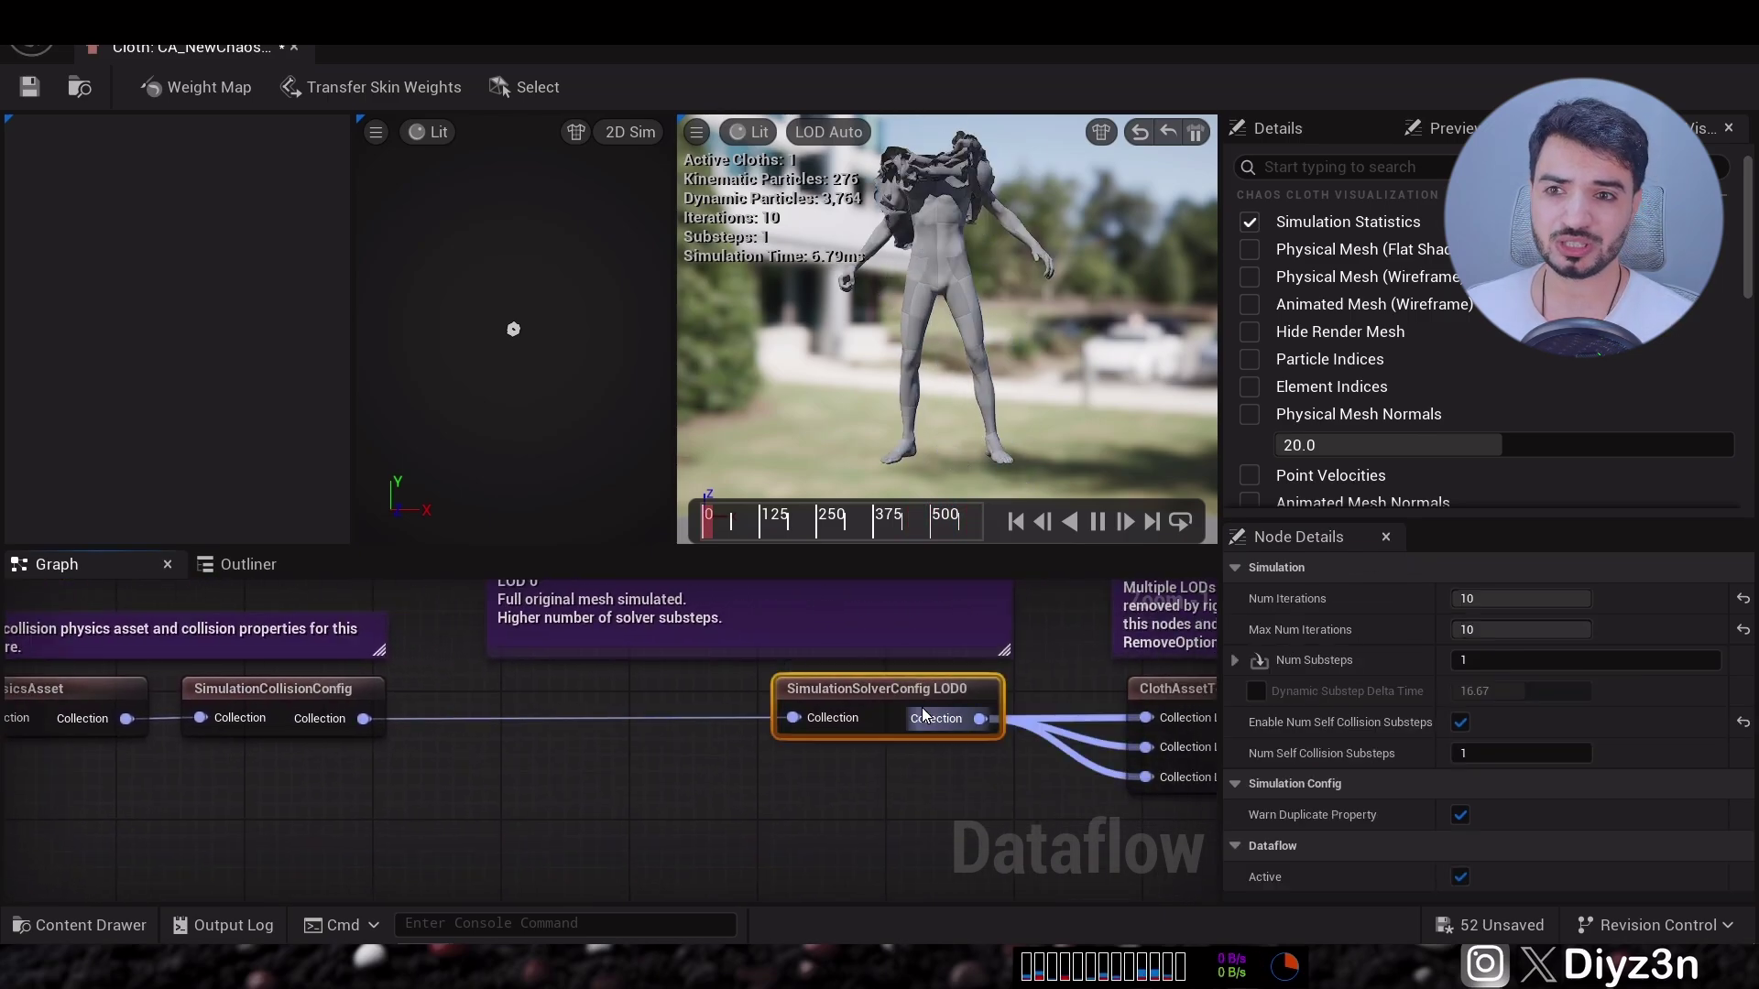
left_click(1743, 600)
left_click(1743, 629)
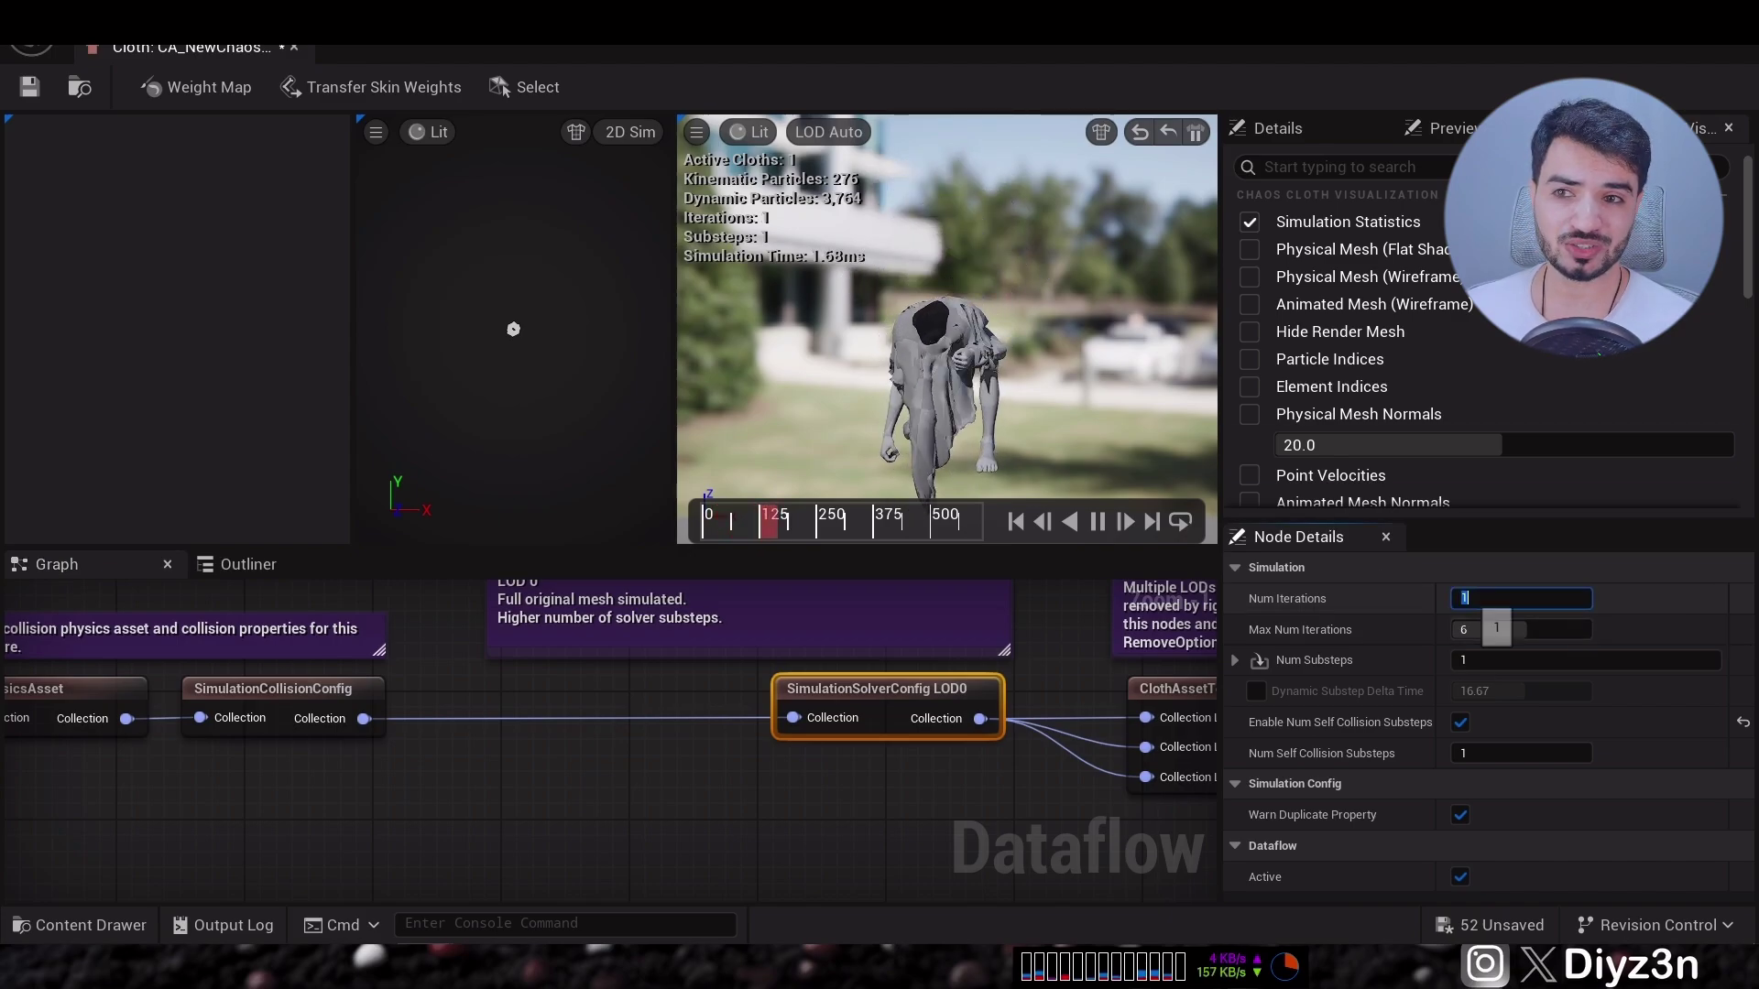
type("6")
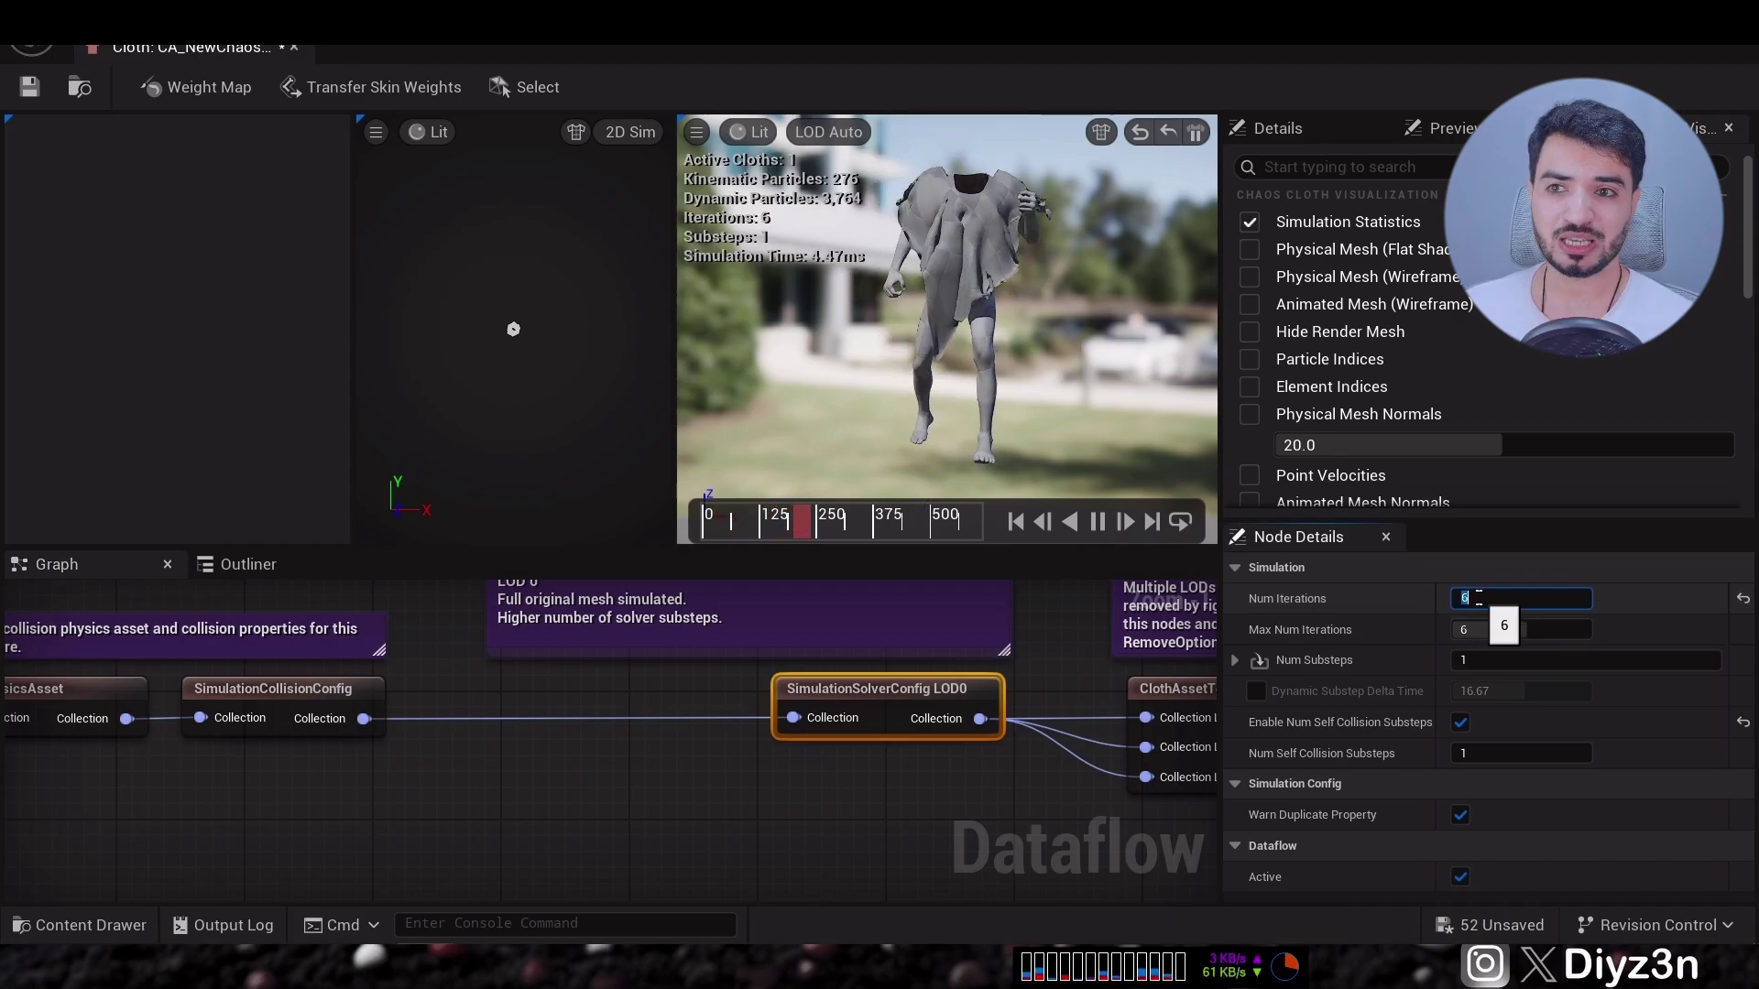
left_click(1146, 130)
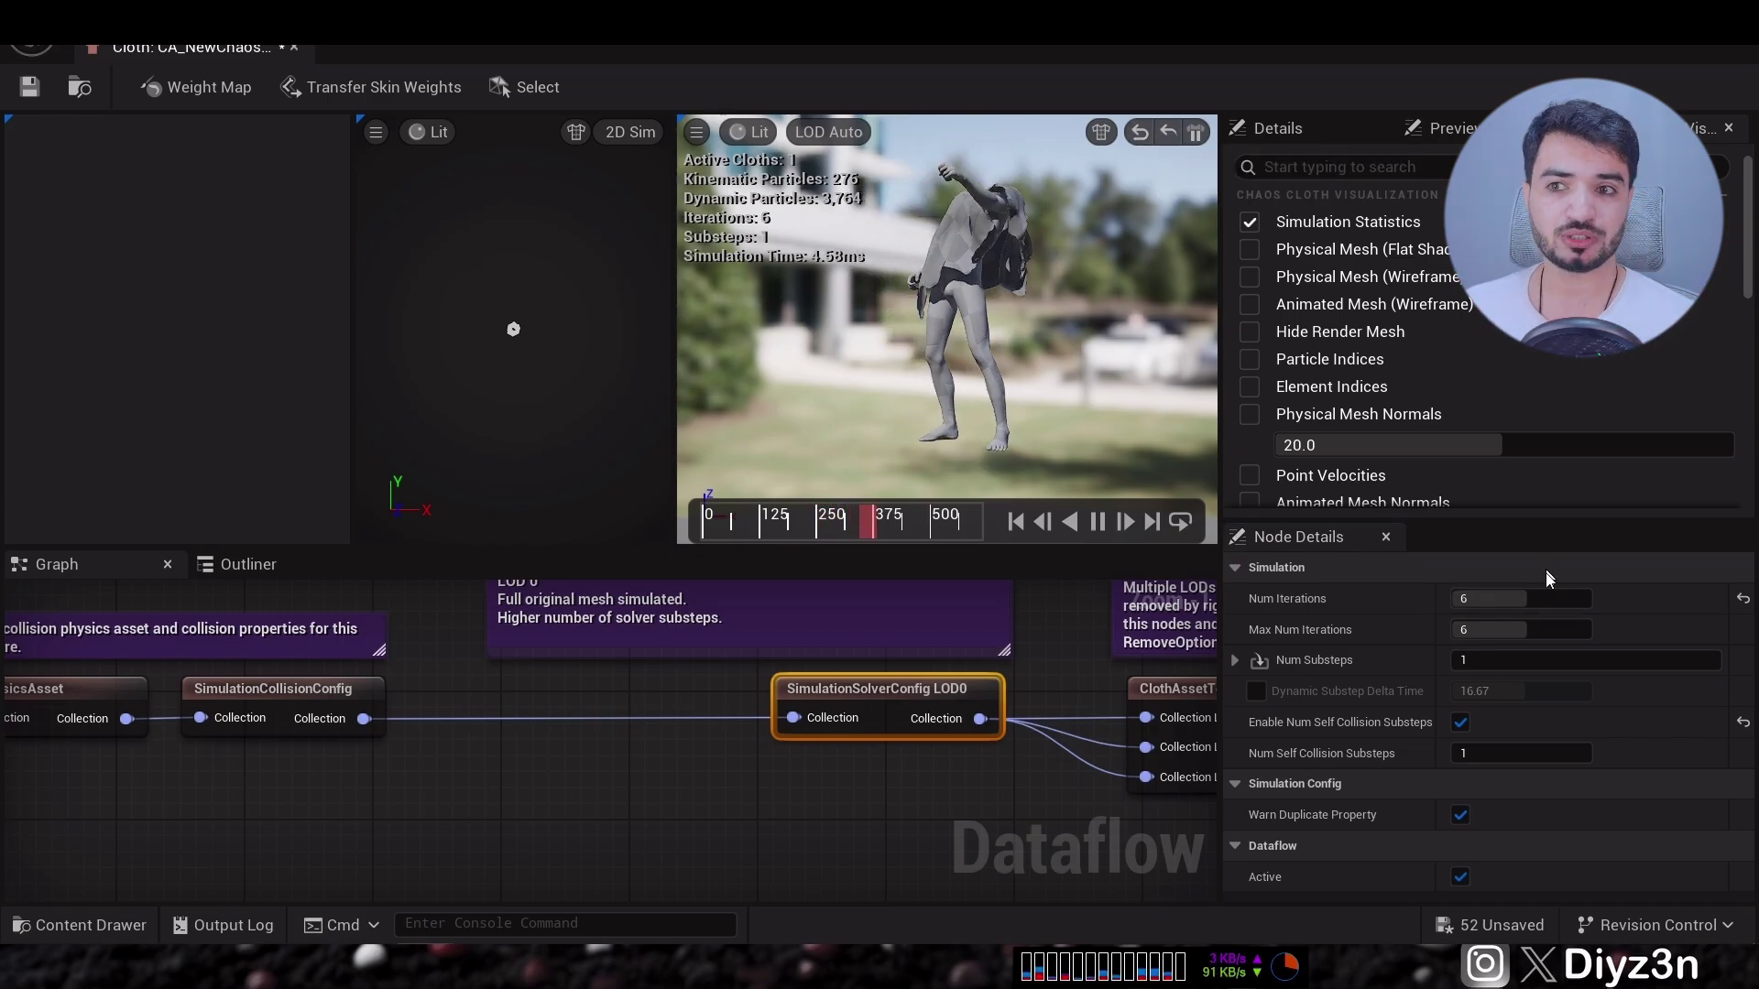
type("4")
key("Return")
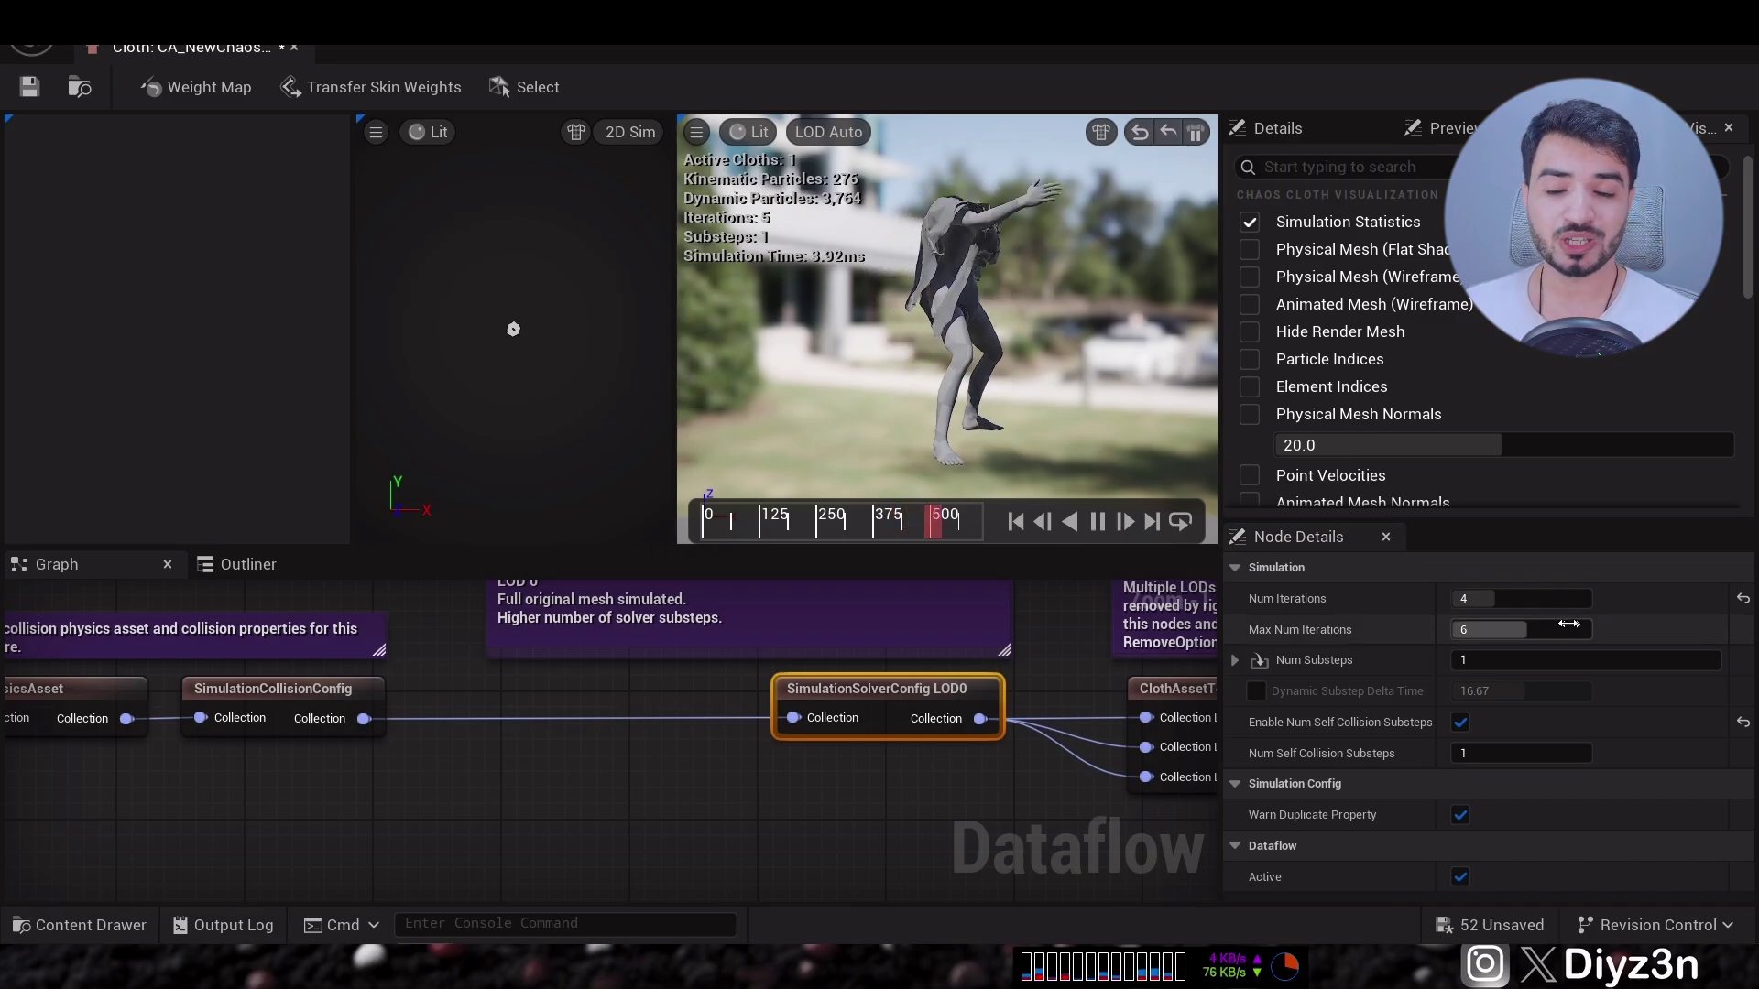
left_click(1531, 605)
type("5")
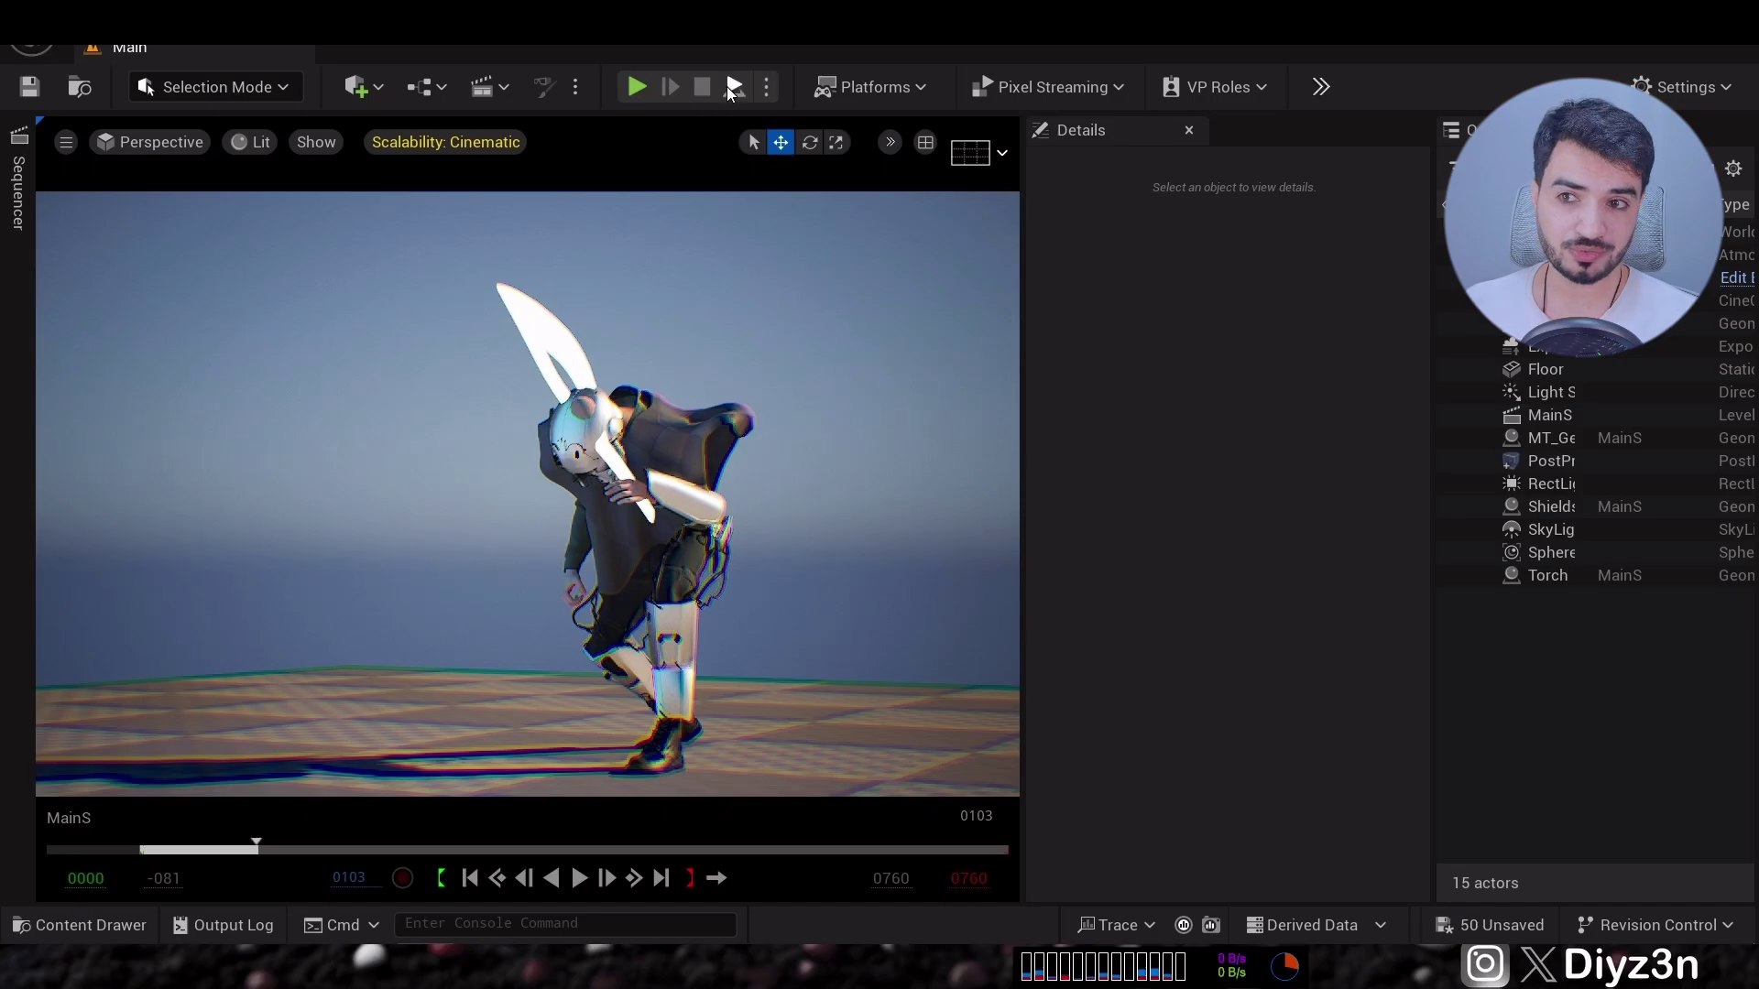
Play the level and sequence to watch the cape simulate, then scrub to frame 194.
left_click(733, 88)
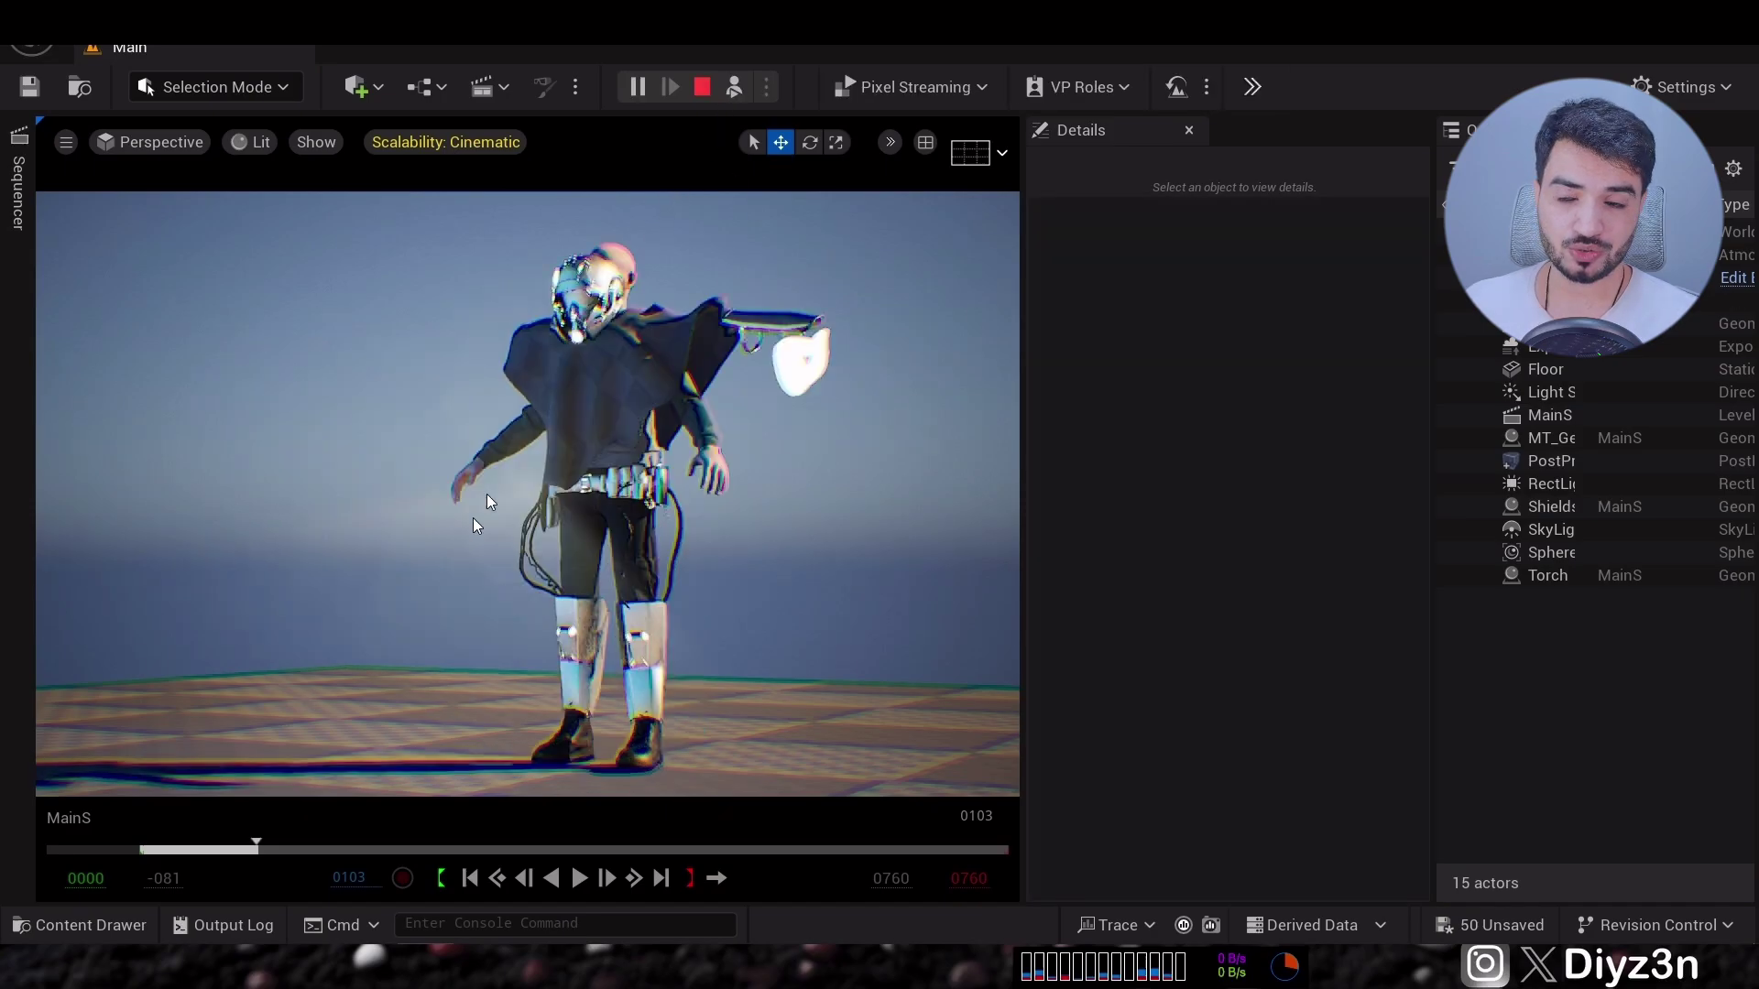
left_click(591, 881)
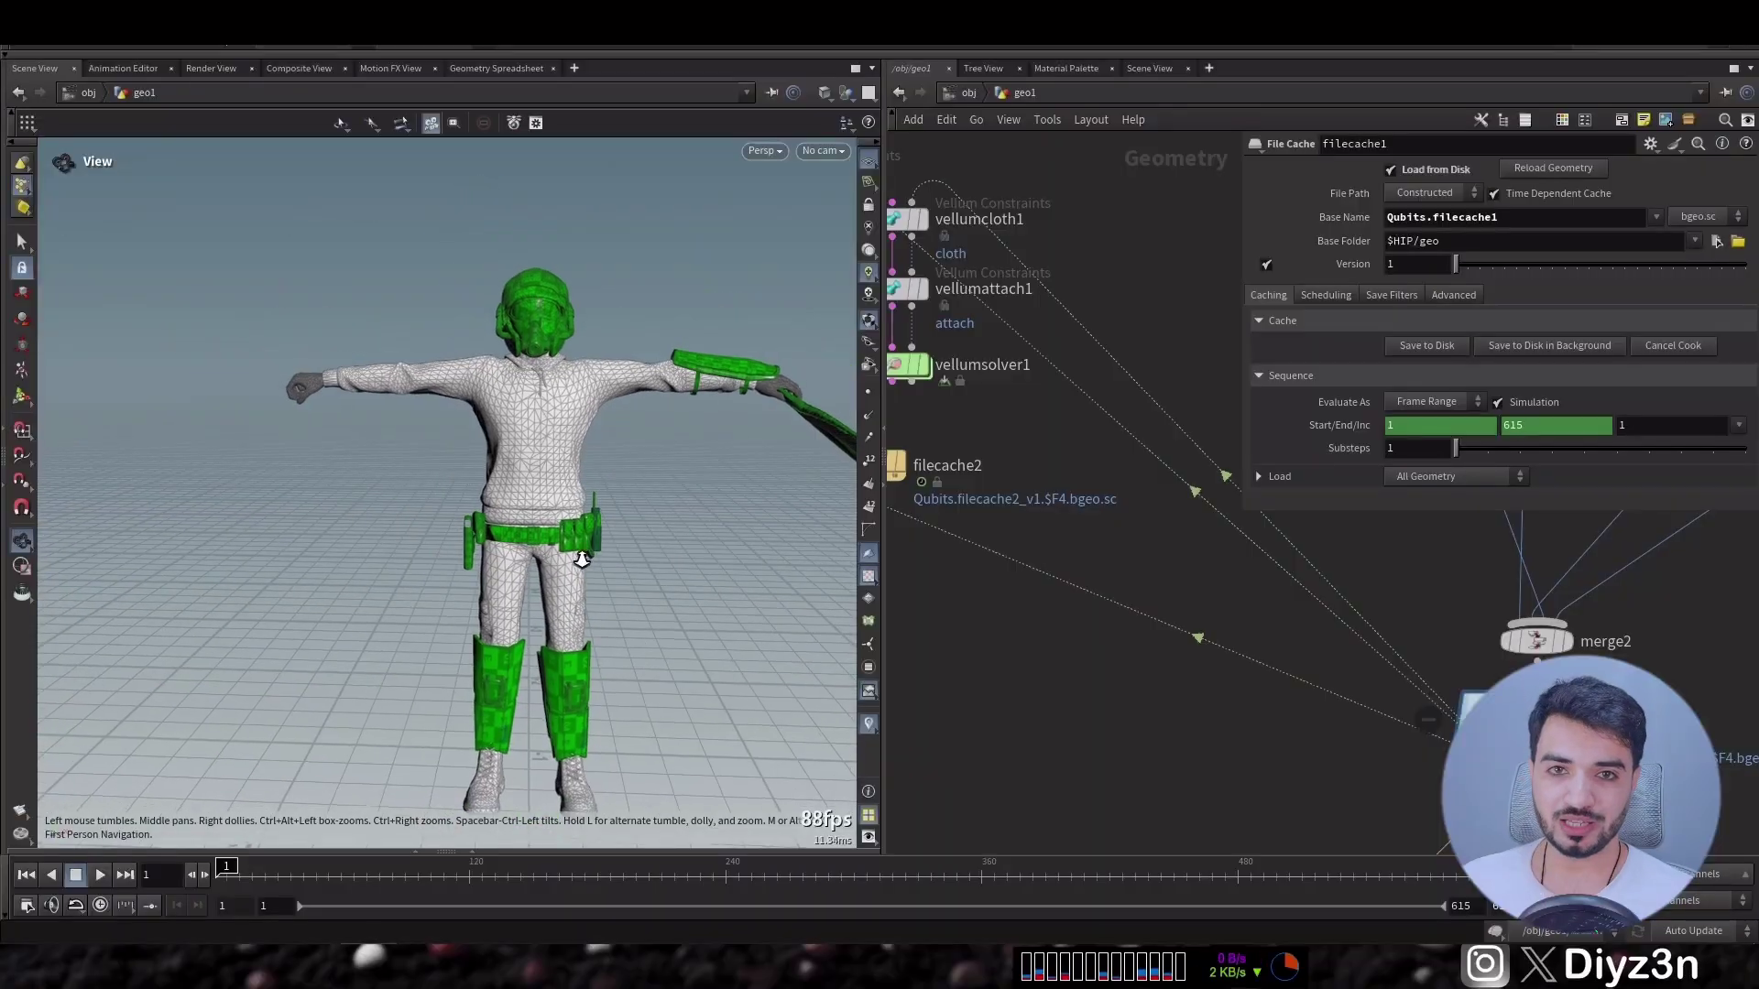
middle_click_drag(582, 558, 439, 503, "alt")
left_click_drag(229, 870, 119, 881)
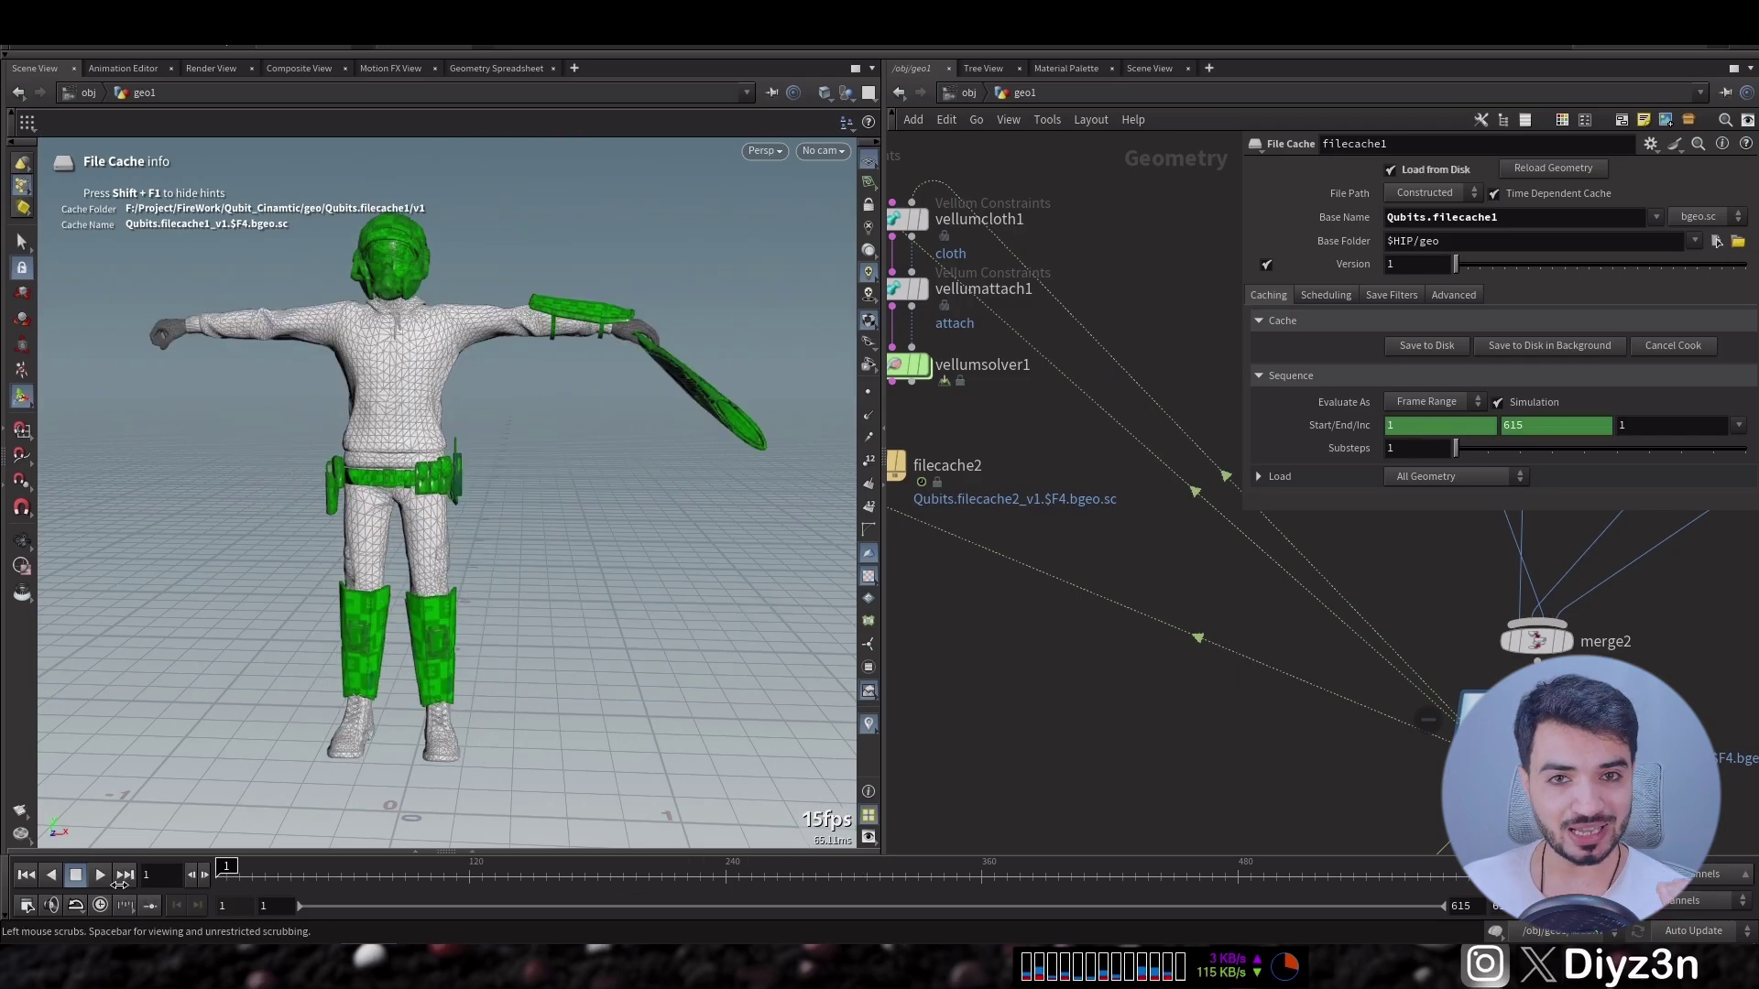
Set the display flag on attribdelete4 to show the textured cape on the character.
middle_click_drag(973, 597, 1435, 781)
middle_click_drag(1157, 511, 1244, 509)
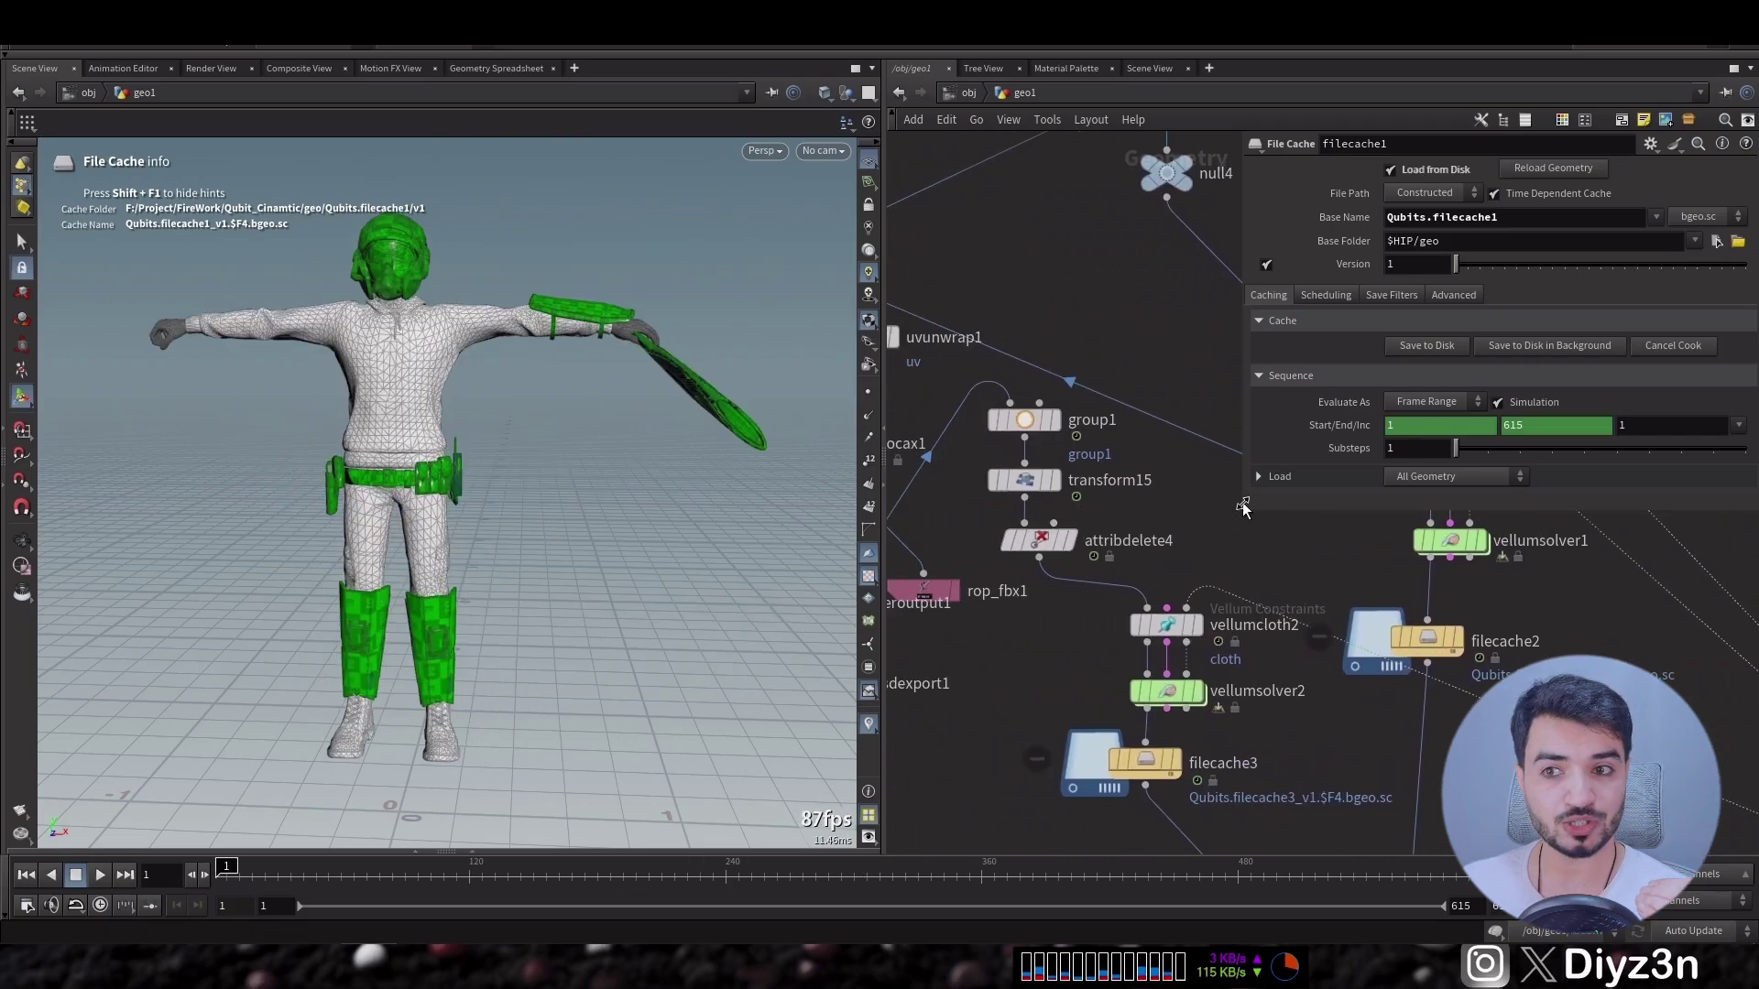
middle_click_drag(1596, 663, 909, 382)
mouse_move(1102, 520)
middle_mouse_down()
mouse_move(1731, 807)
mouse_move(1103, 538)
middle_mouse_up()
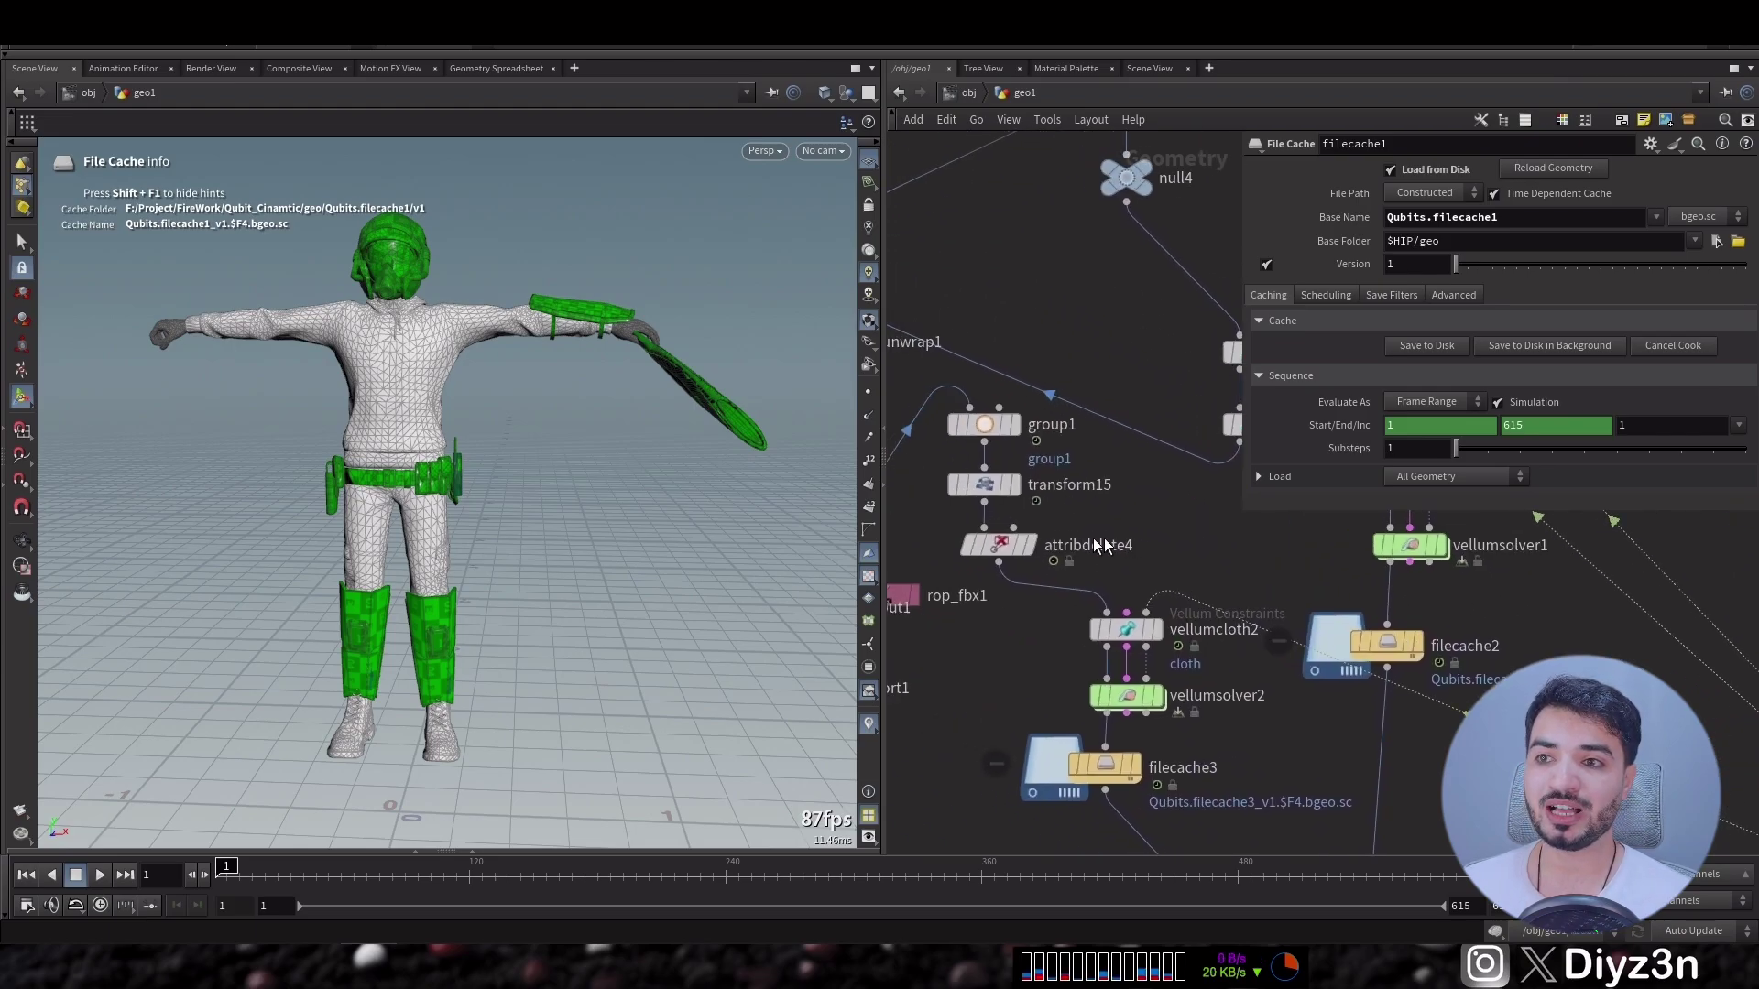
left_click(1032, 551)
Show group1's bounding-sphere point group and its handles in a front view of the cape.
right_click_drag(392, 309, 498, 316, "alt")
left_click_drag(499, 316, 760, 362, "alt")
left_click(1005, 428)
key("Escape")
key("Return")
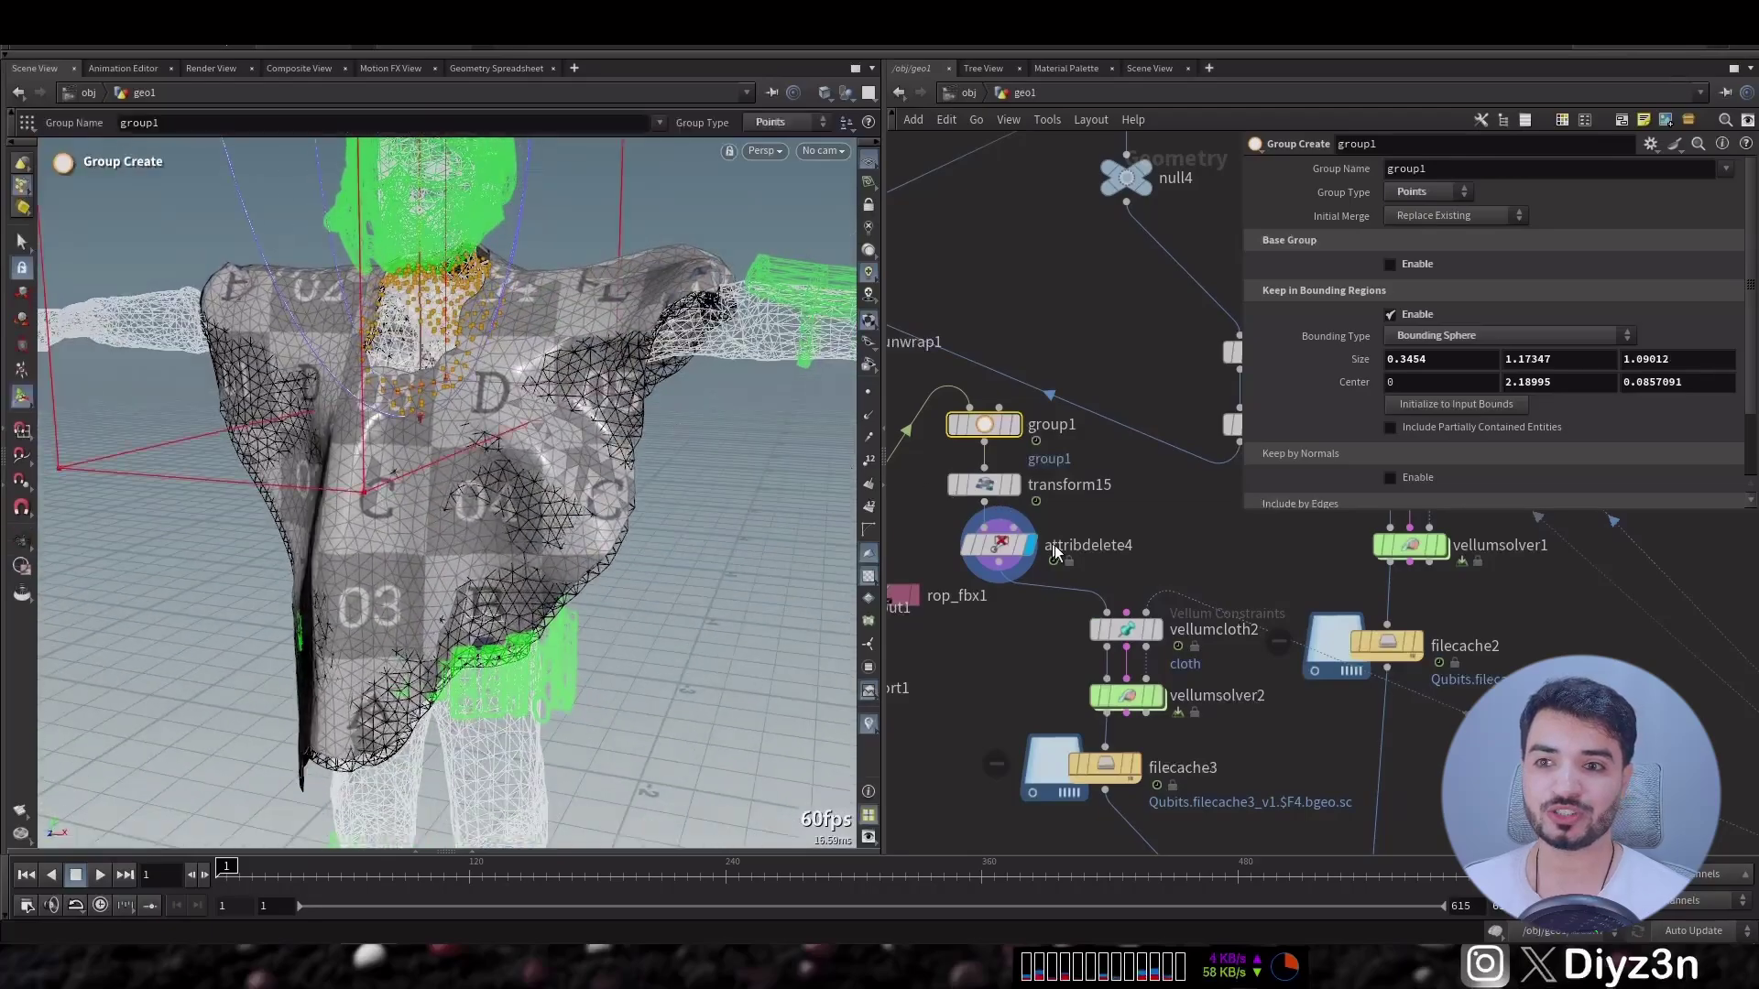
Inspect the vellumcloth2 and vellumsolver2 settings and display the cached cloth from filecache3.
left_click(1133, 632)
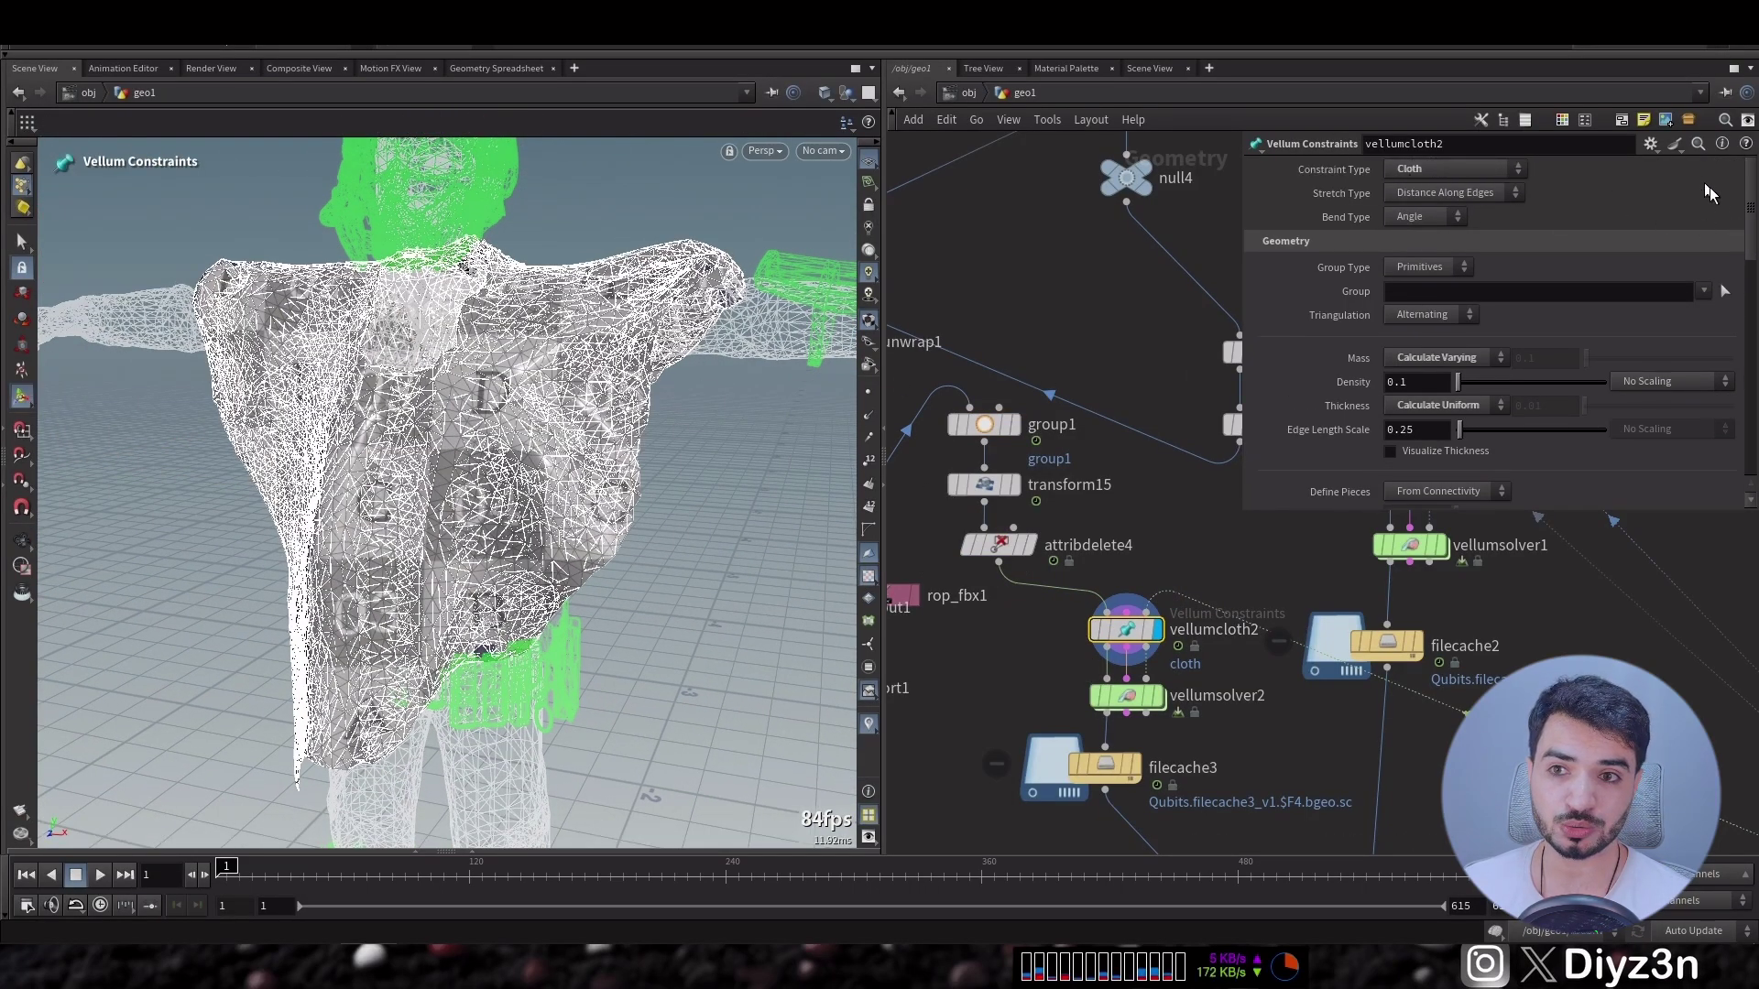
scroll(1280, 334, "down", 5)
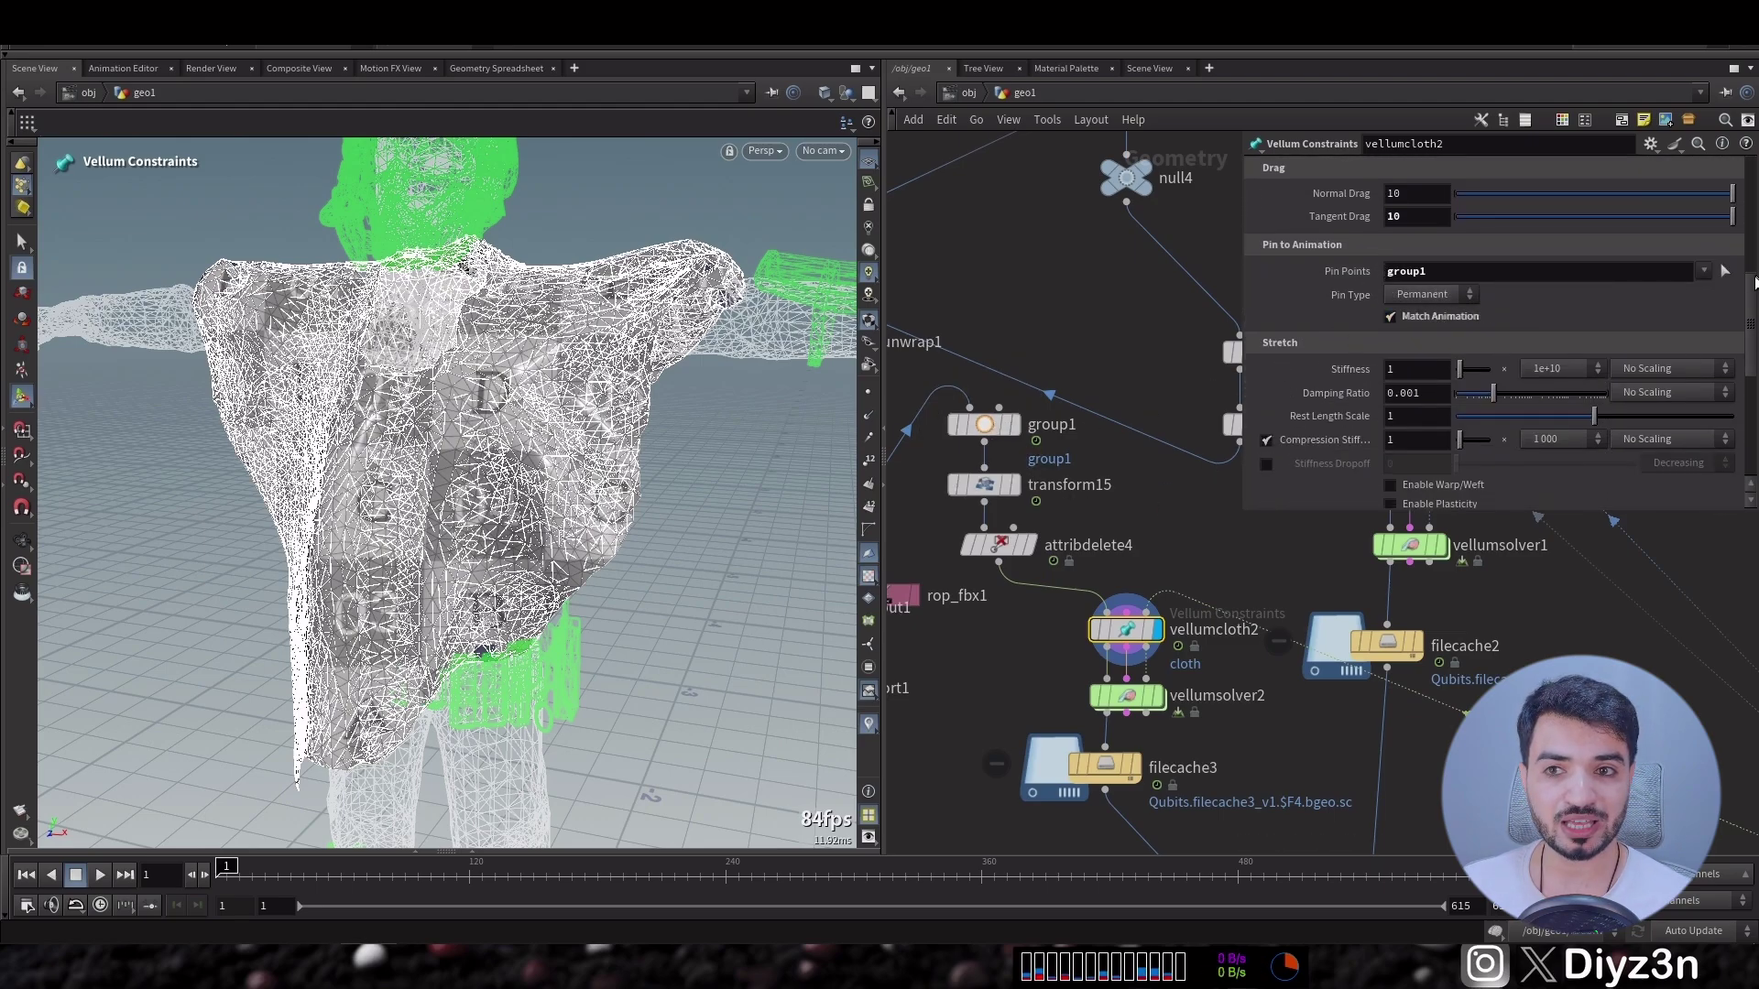
left_click_drag(1754, 284, 1754, 346)
middle_click_drag(1074, 723, 1026, 563)
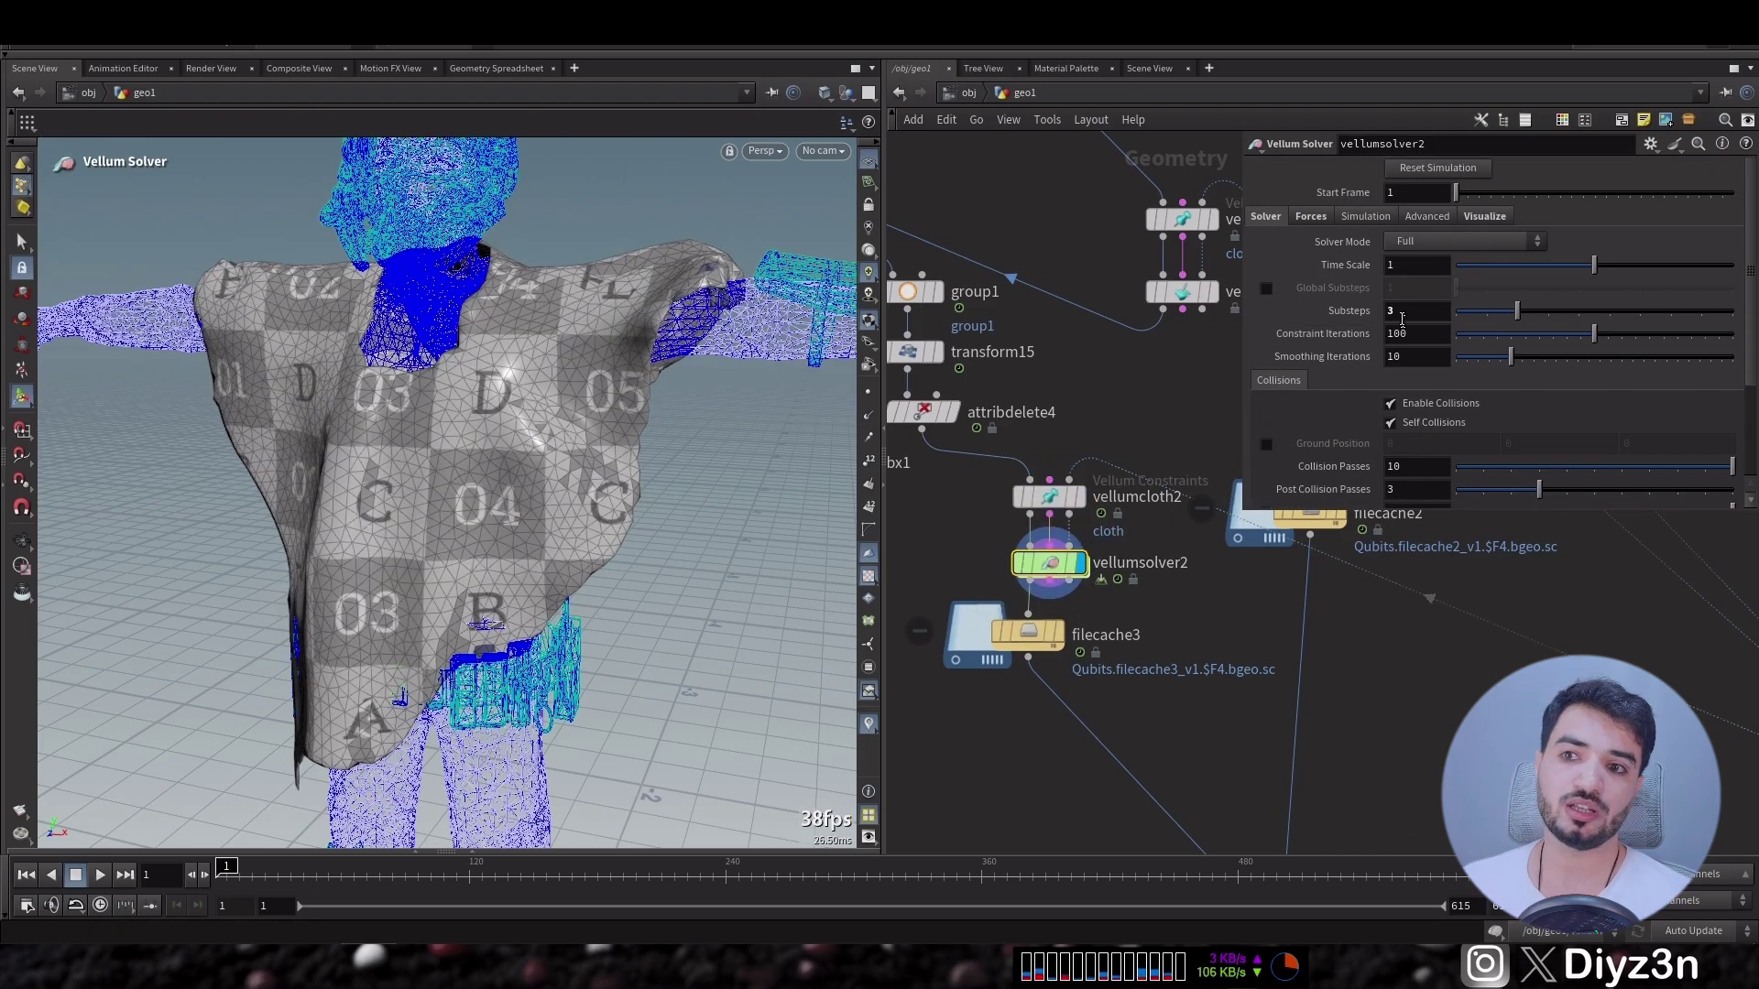
left_click(1063, 640)
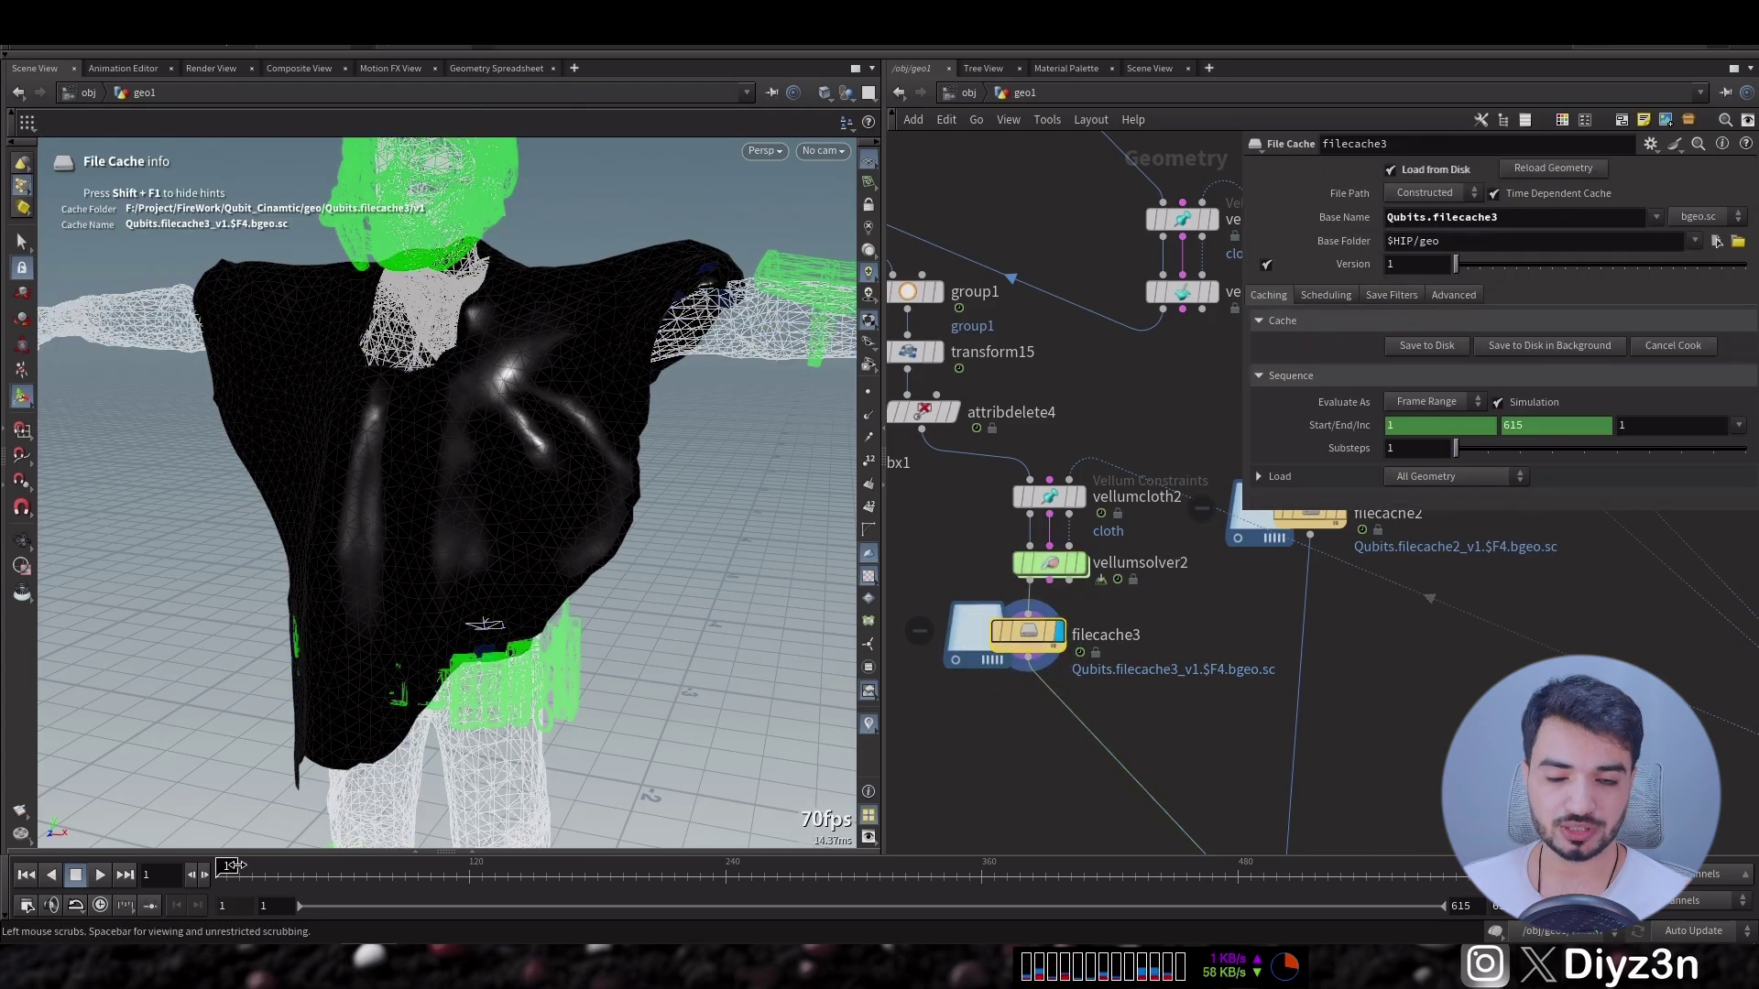
Move attribdelete4 below filecache3, display it, and scrub to frame 20 to view the cape.
left_click_drag(916, 423, 1138, 382)
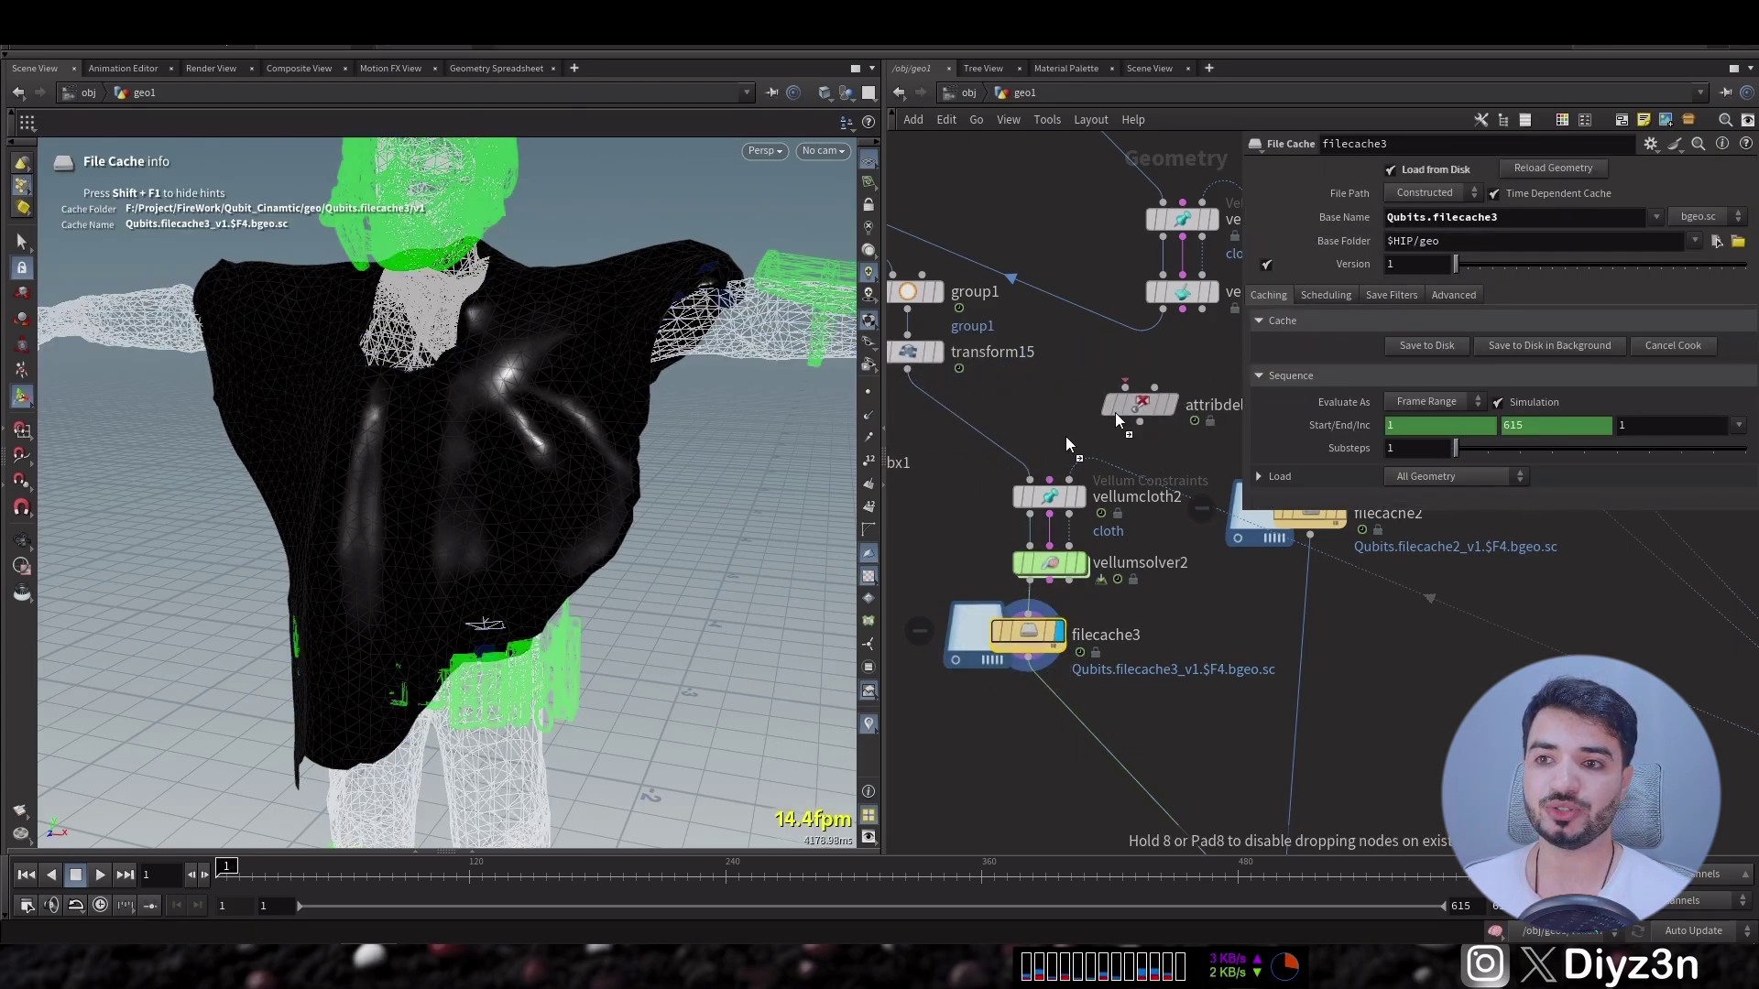
left_click_drag(1062, 667, 1043, 716)
left_click(1073, 713)
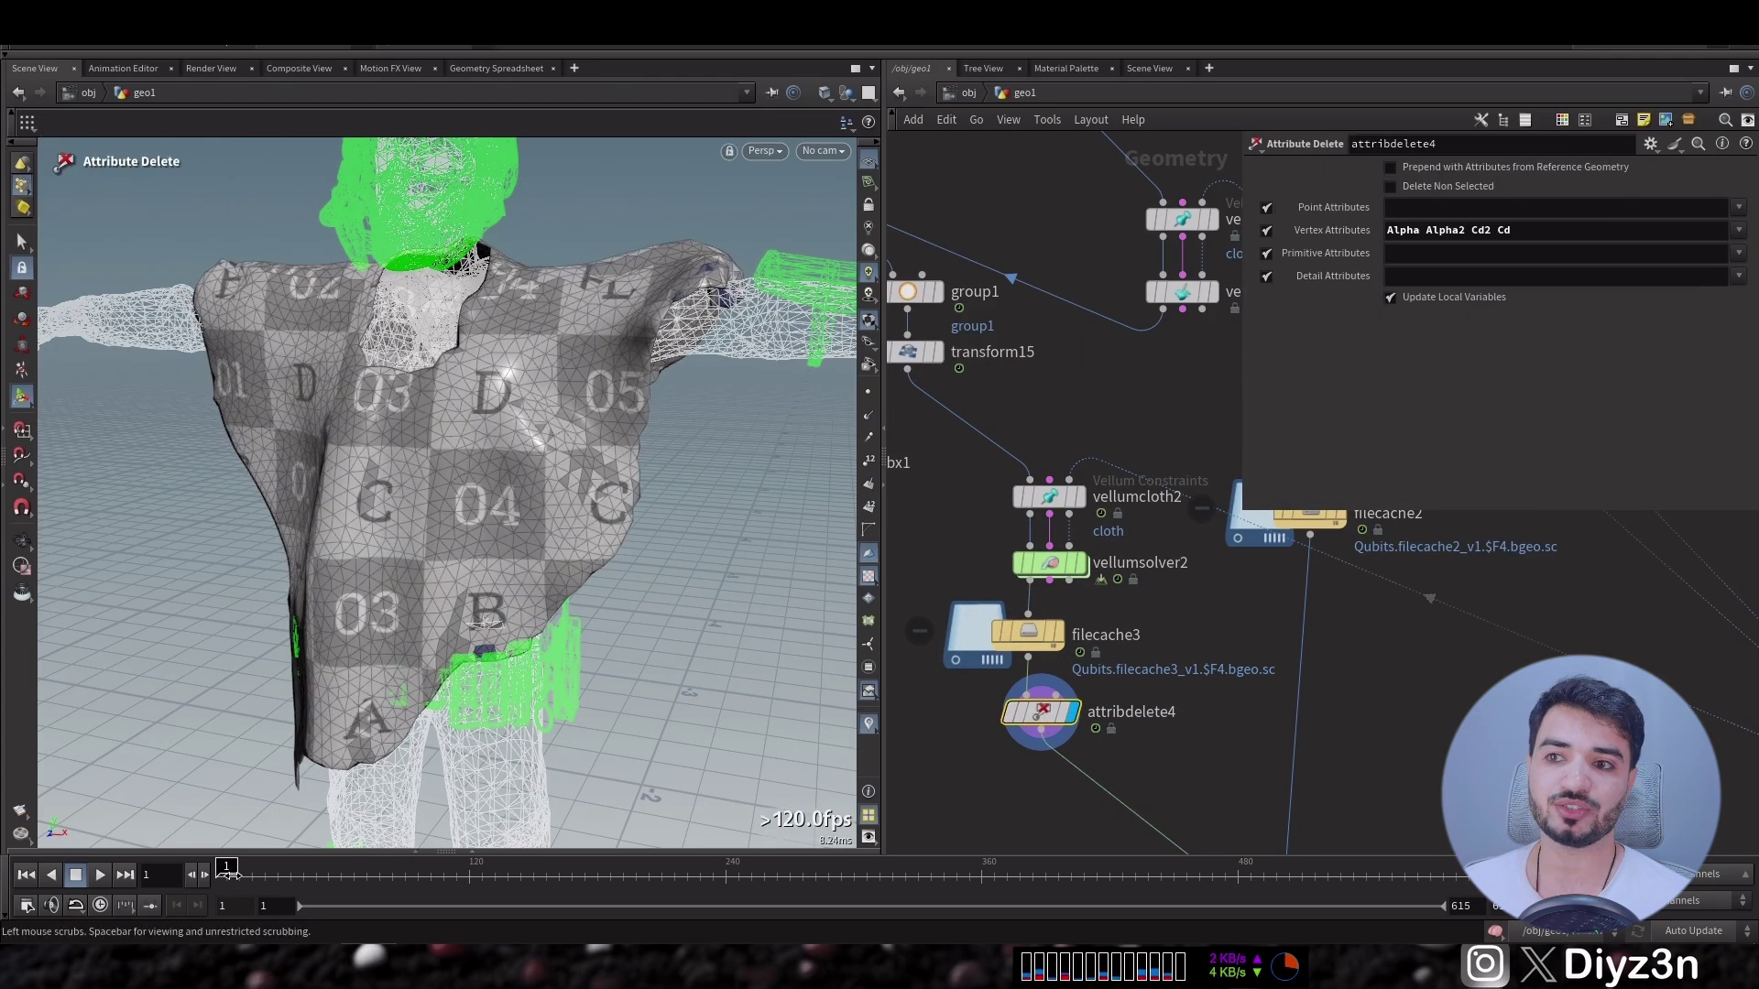
left_click_drag(231, 876, 279, 877)
right_click_drag(645, 341, 282, 400)
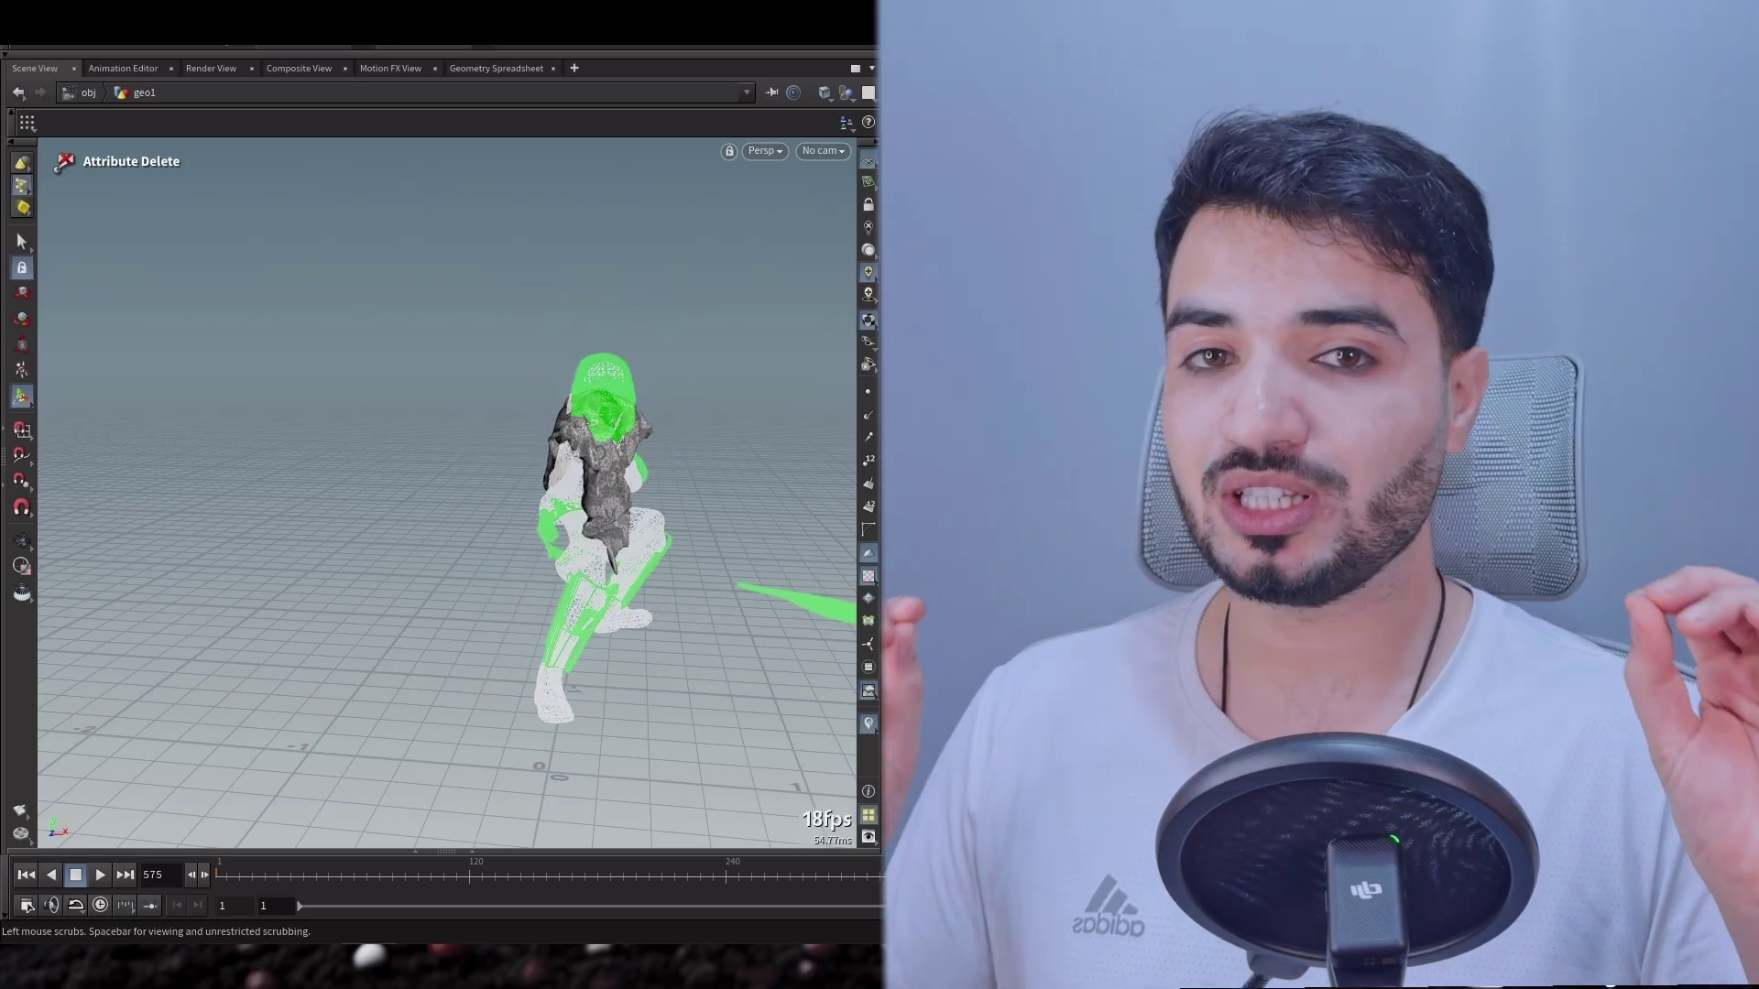
left_click(257, 870)
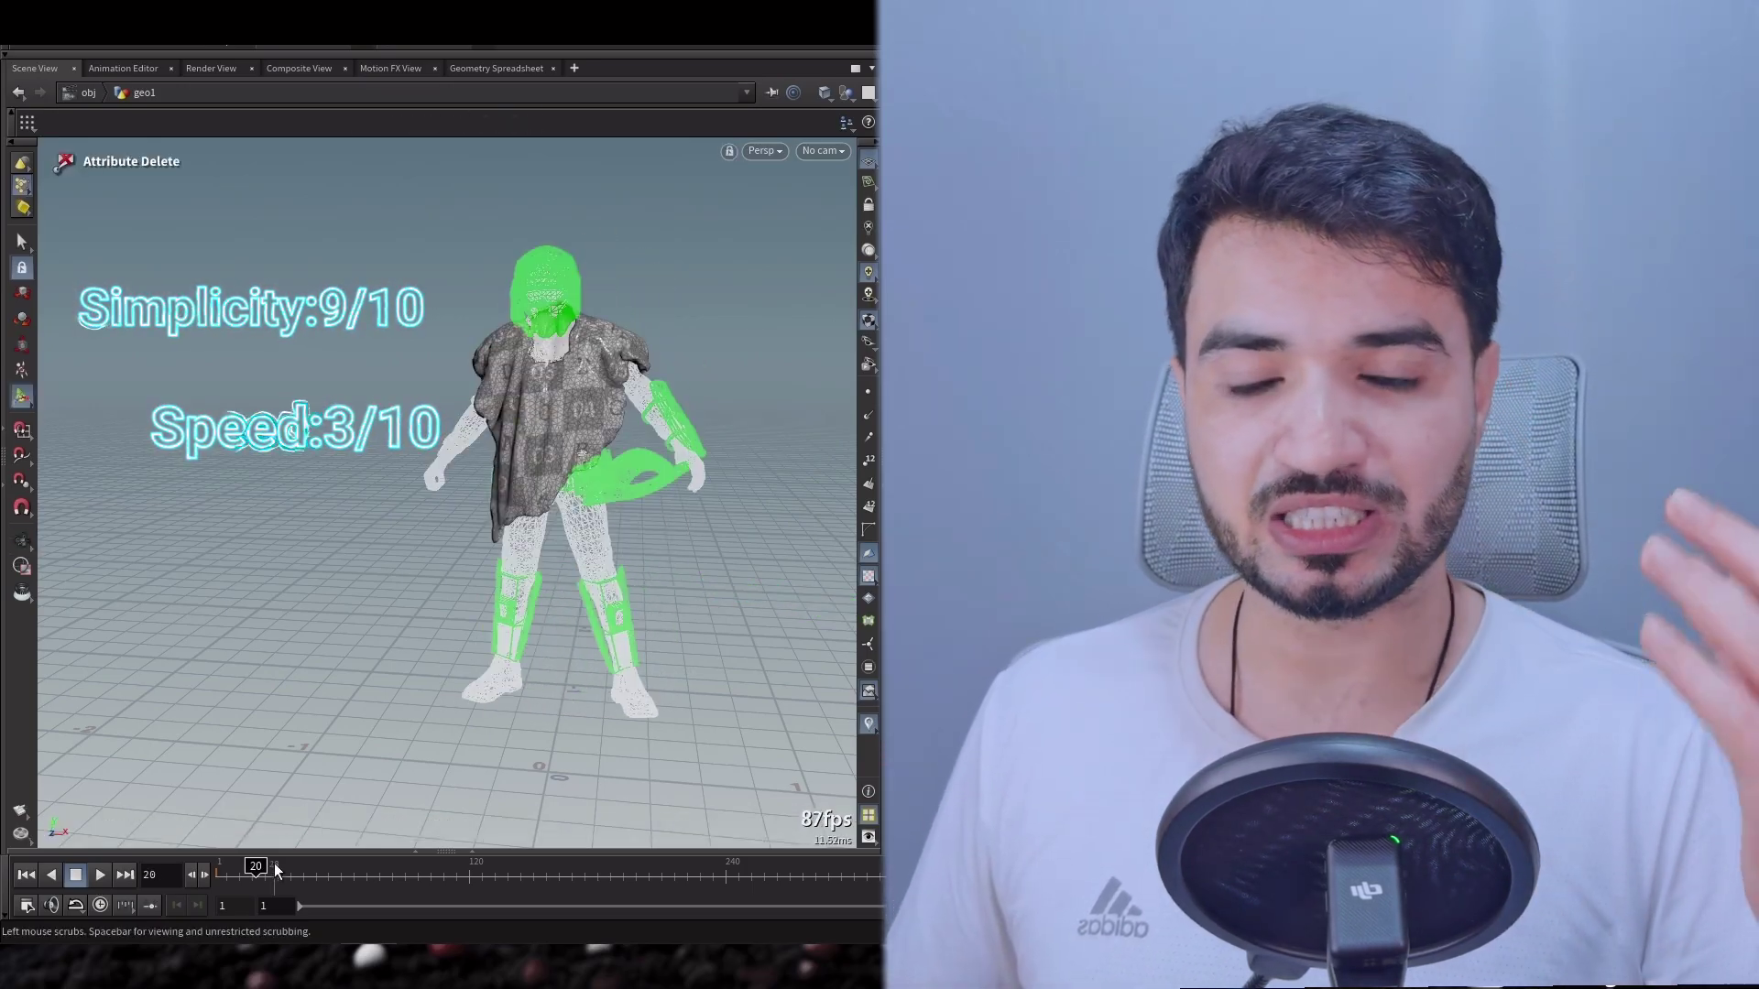
left_click_drag(273, 869, 473, 882)
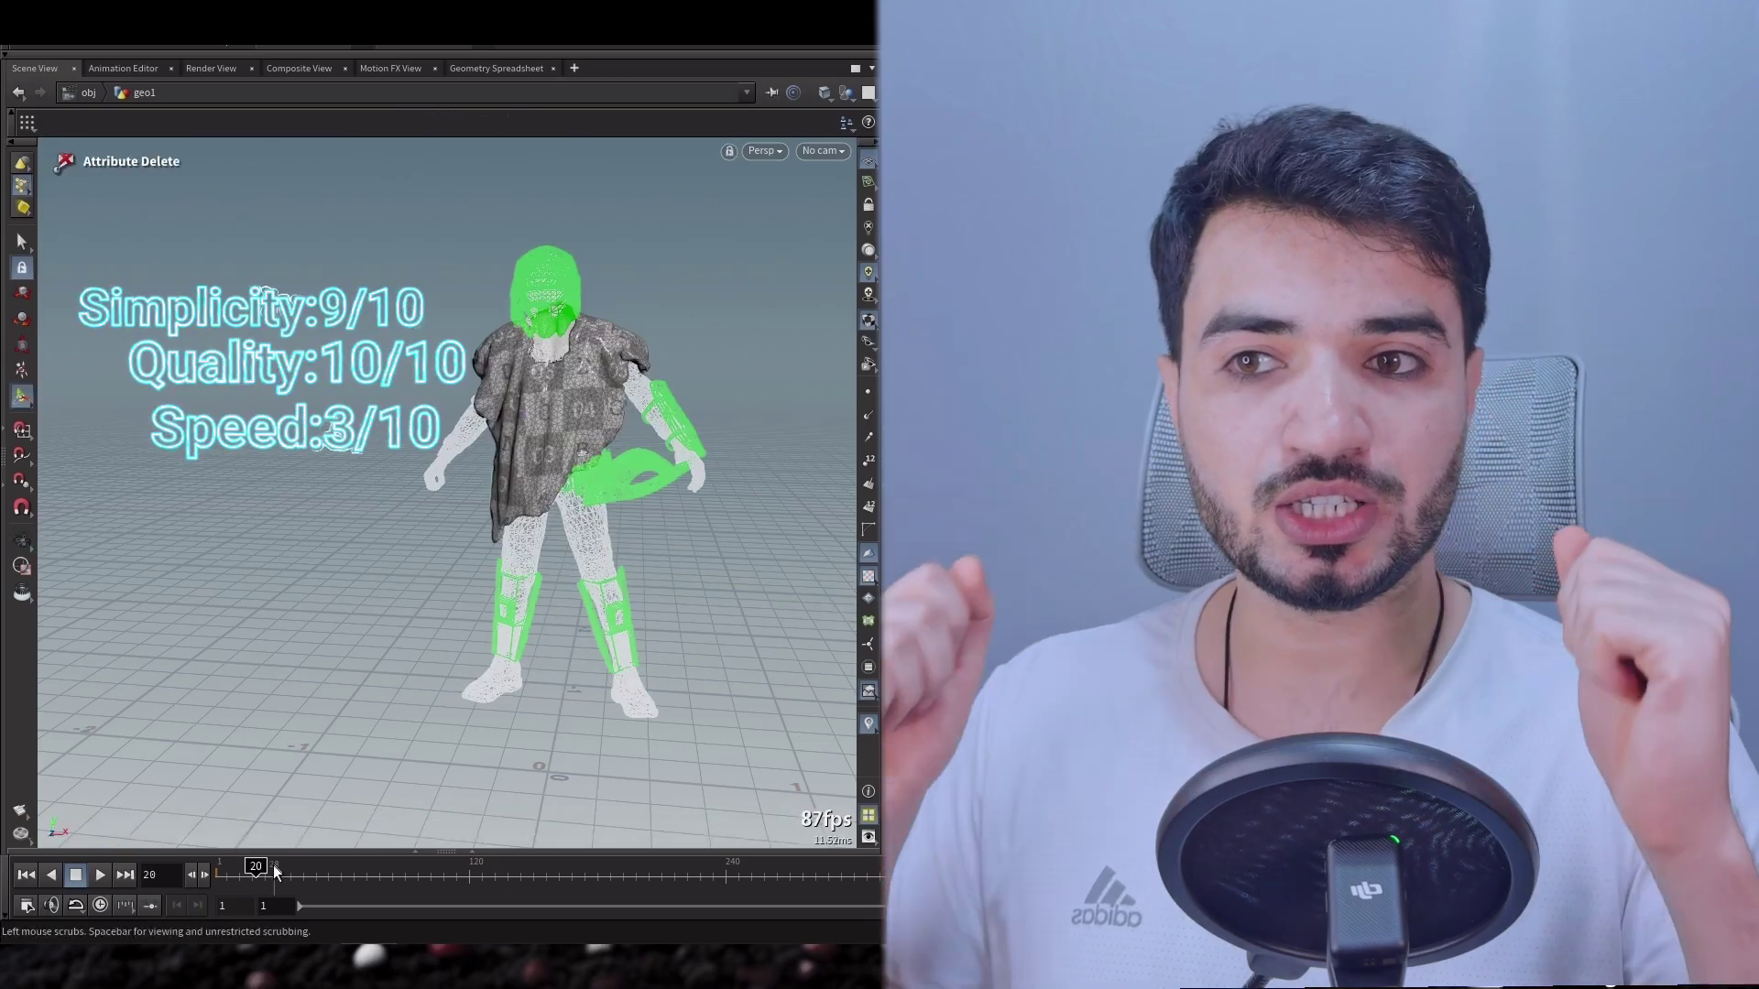
left_click_drag(273, 869, 479, 882)
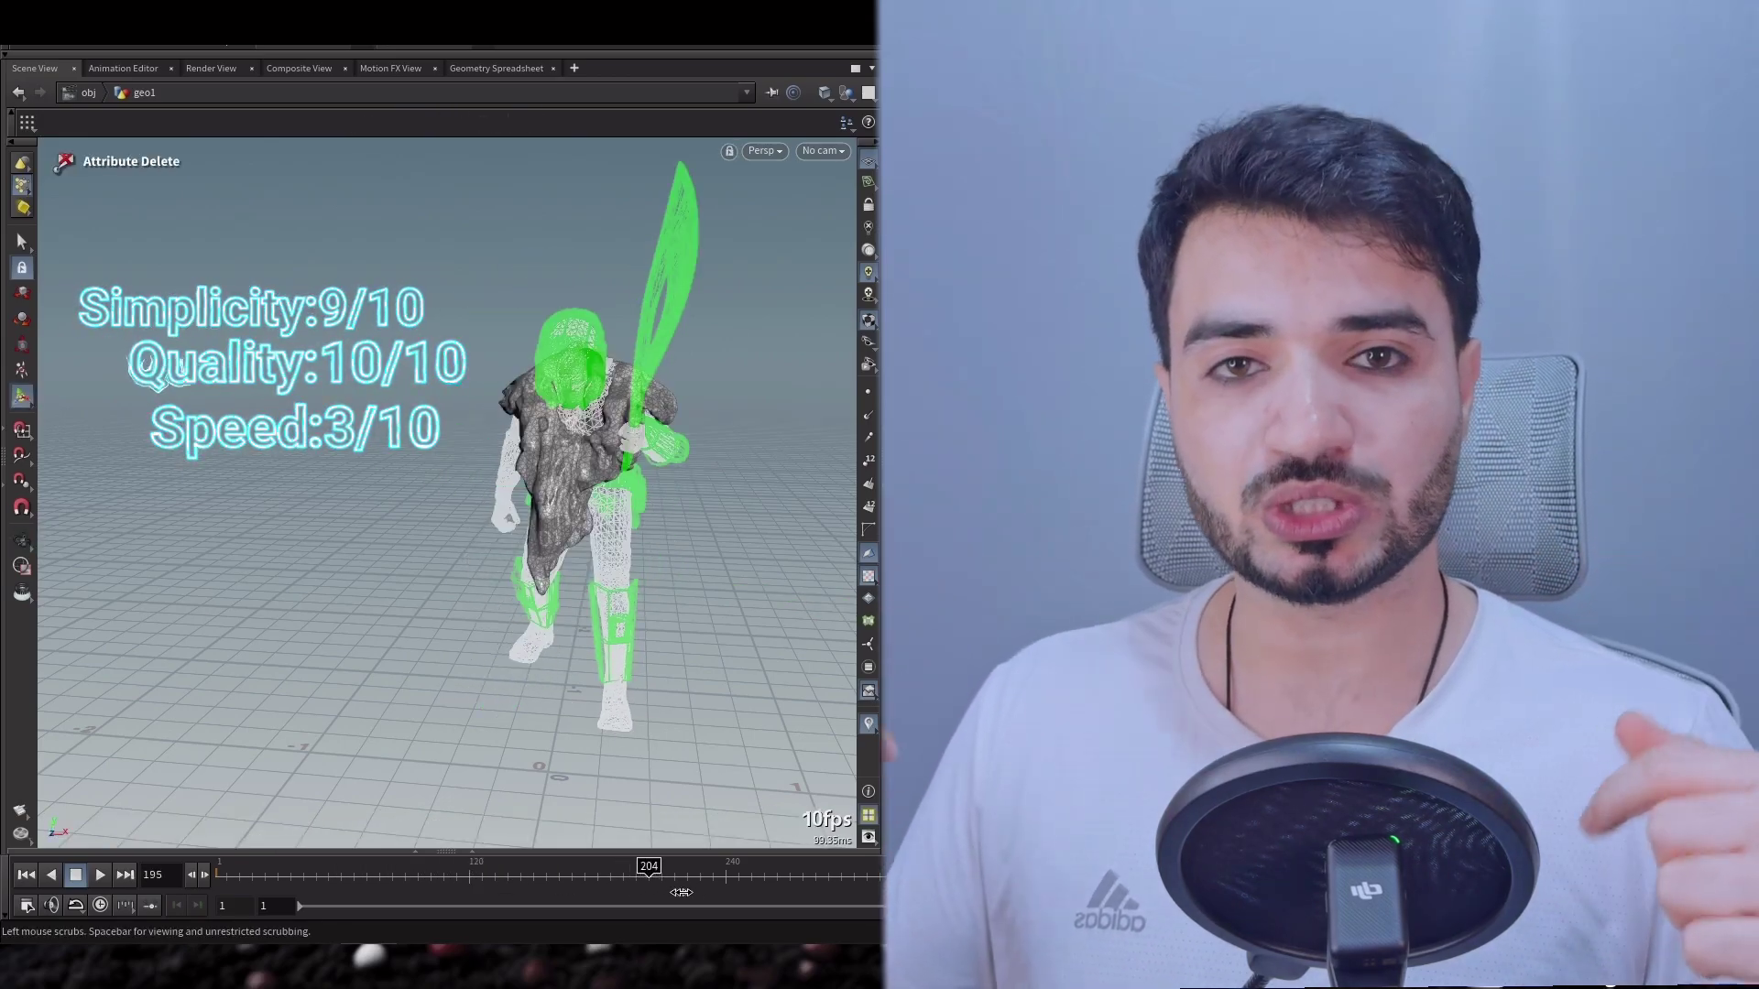